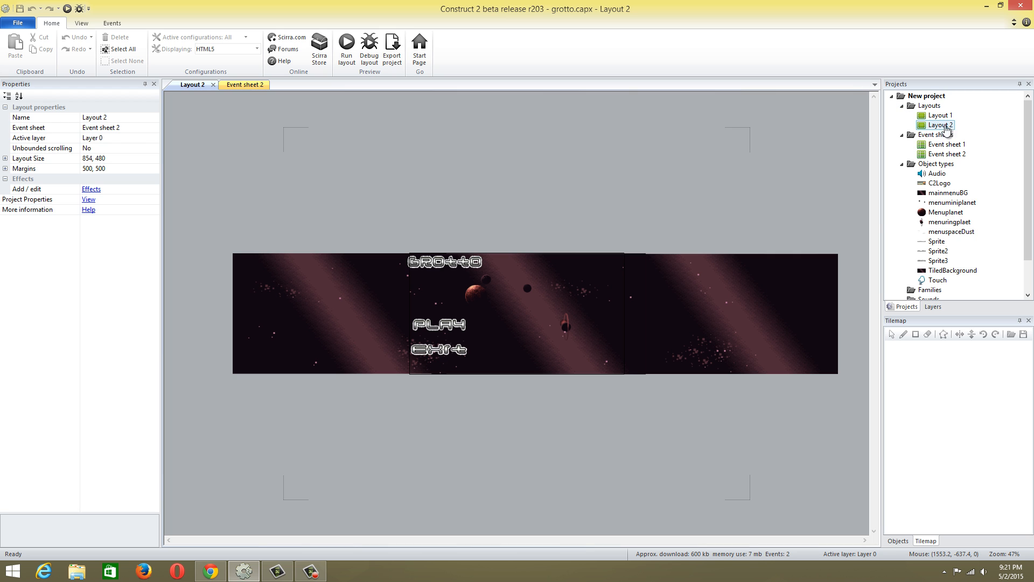
# - Add a new layout to the project together with its own event sheet
pyautogui.rightClick(929, 107)
pyautogui.click(821, 114)
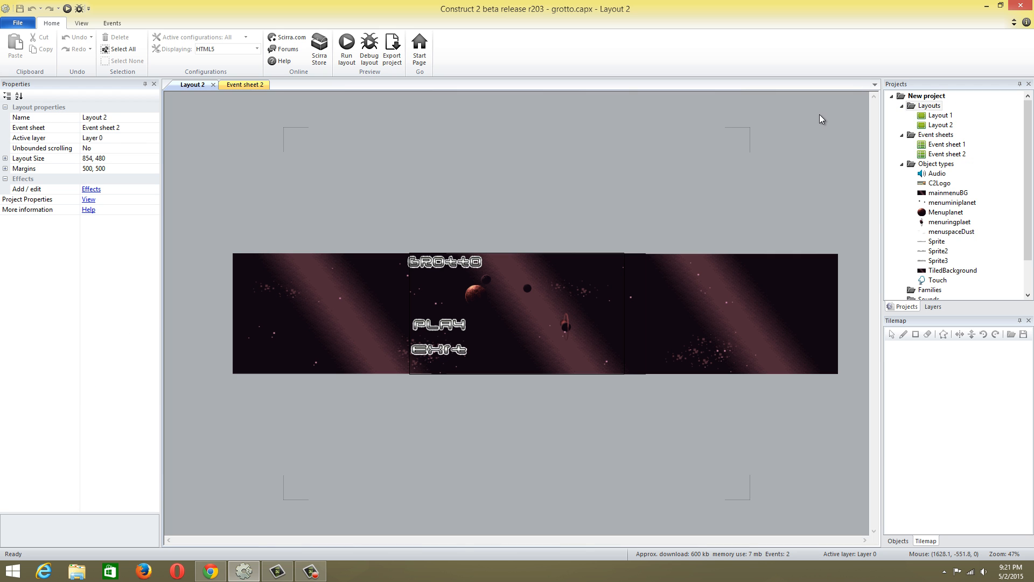
pyautogui.rightClick(930, 108)
pyautogui.click(963, 116)
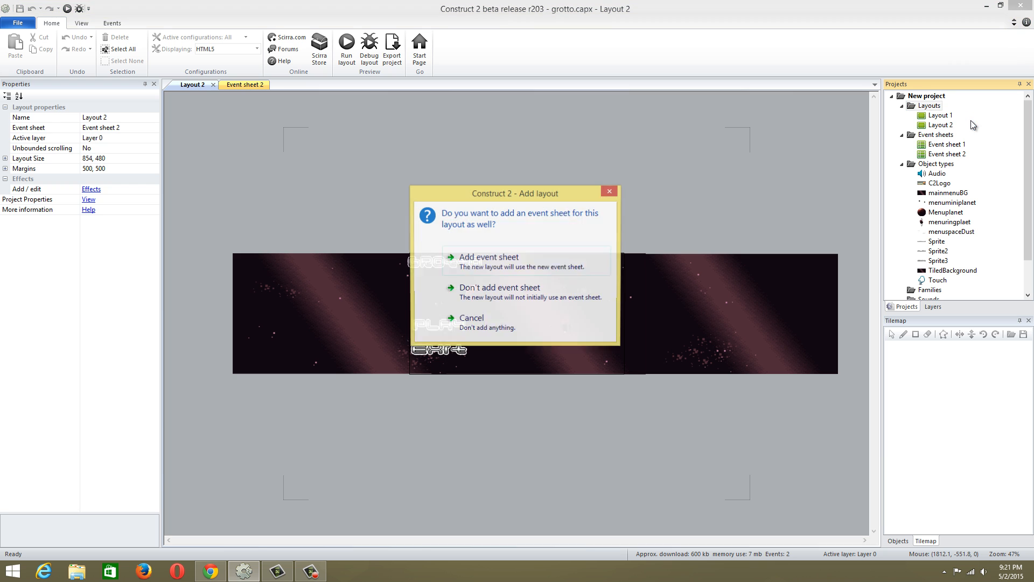
pyautogui.click(489, 263)
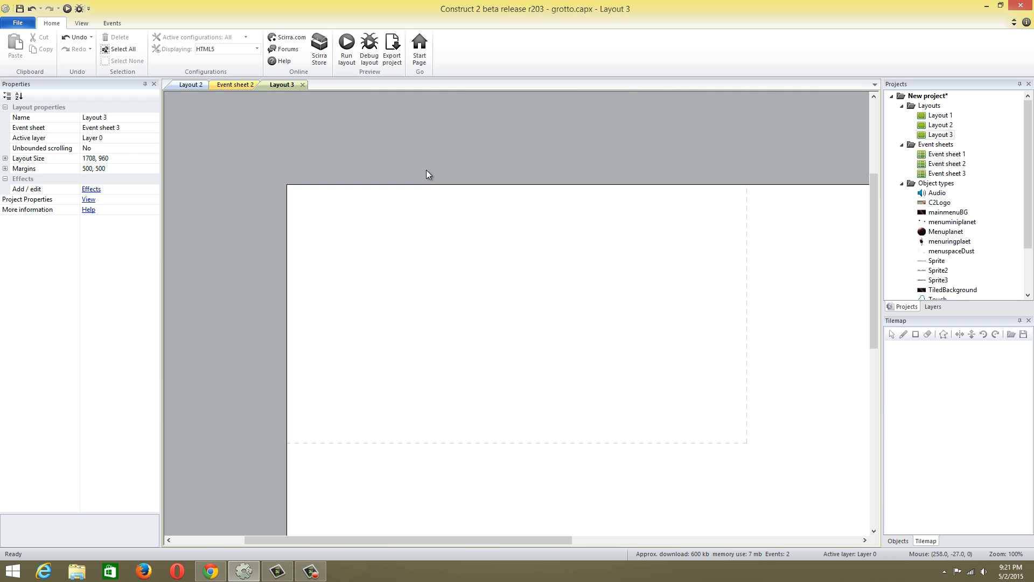
pyautogui.moveTo(421, 260); pyautogui.dragTo(376, 212, button='middle')
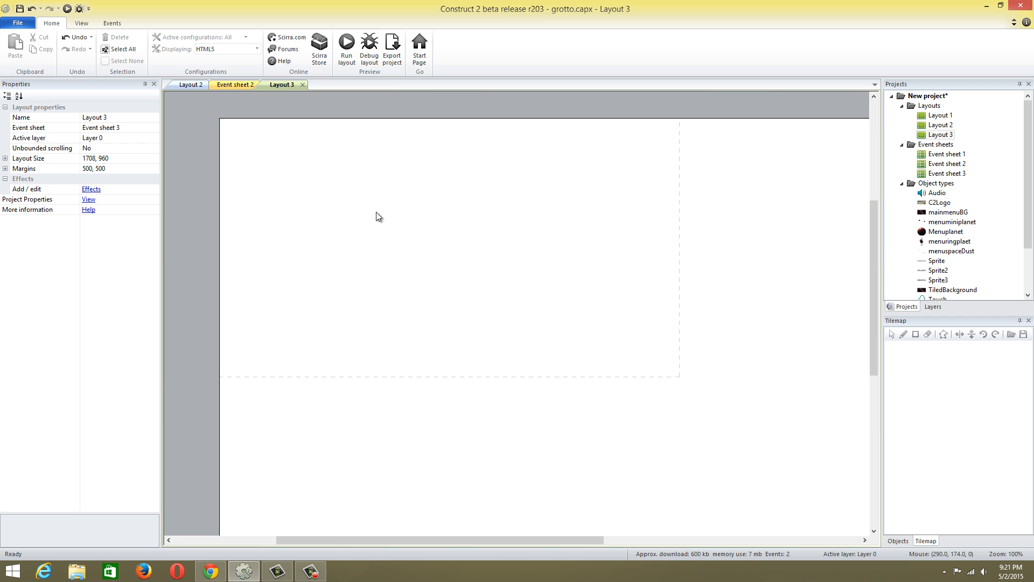
pyautogui.click(18, 23)
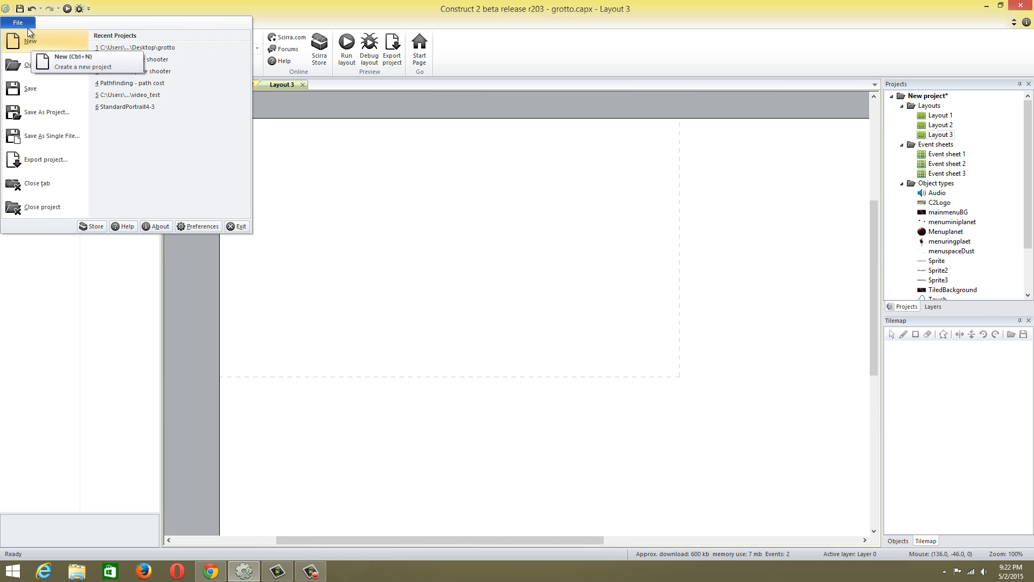
pyautogui.click(293, 184)
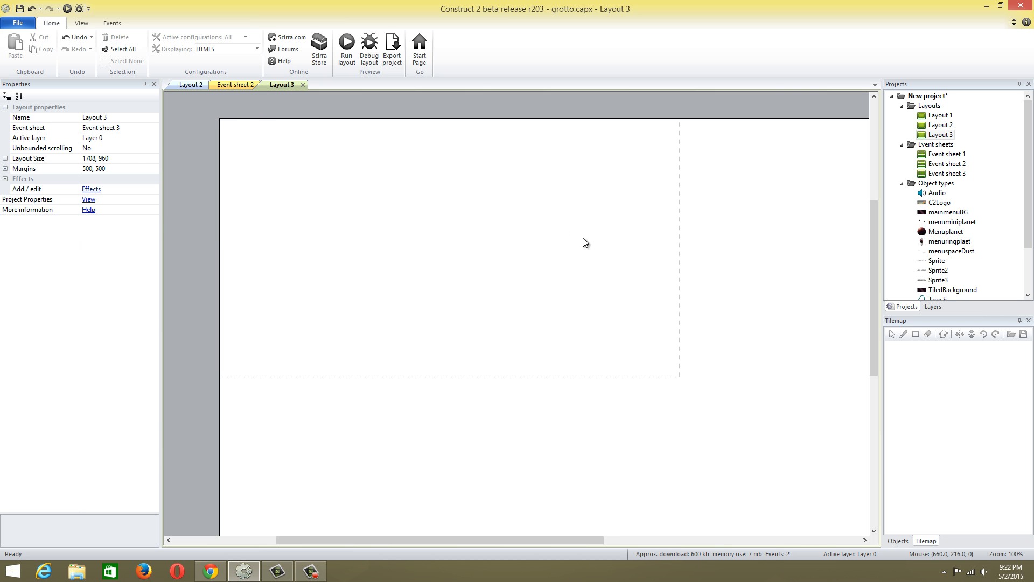
pyautogui.moveTo(584, 241); pyautogui.dragTo(563, 230, button='middle')
# - Insert a Sprite object into the empty Layout 3
pyautogui.rightClick(445, 159)
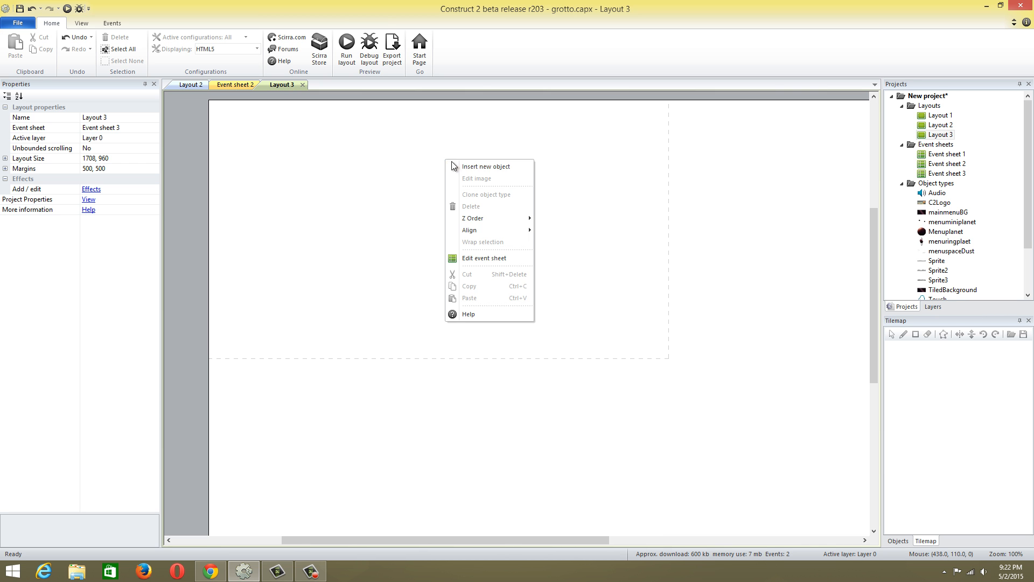
pyautogui.click(463, 164)
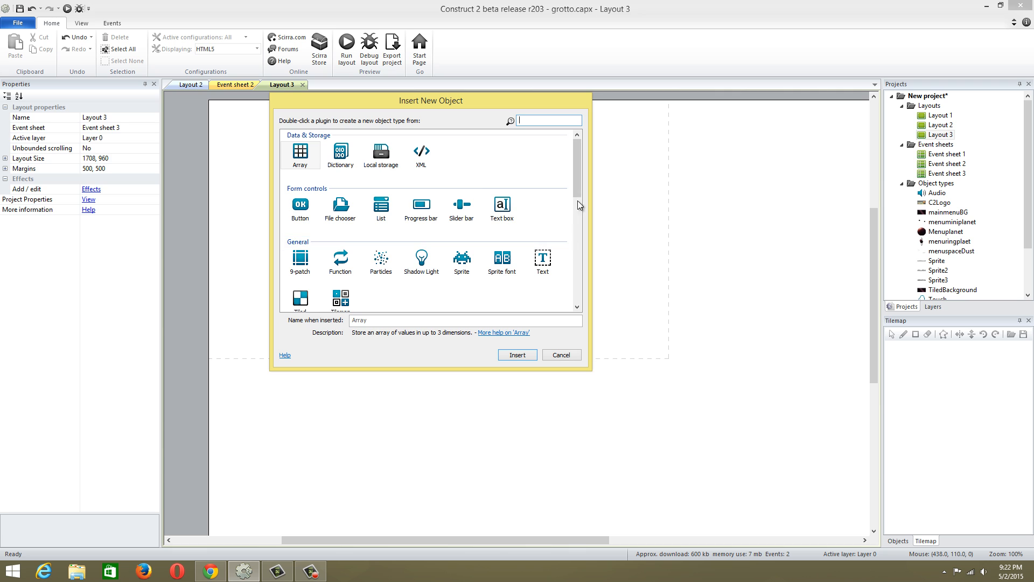
pyautogui.moveTo(579, 177); pyautogui.dragTo(580, 192)
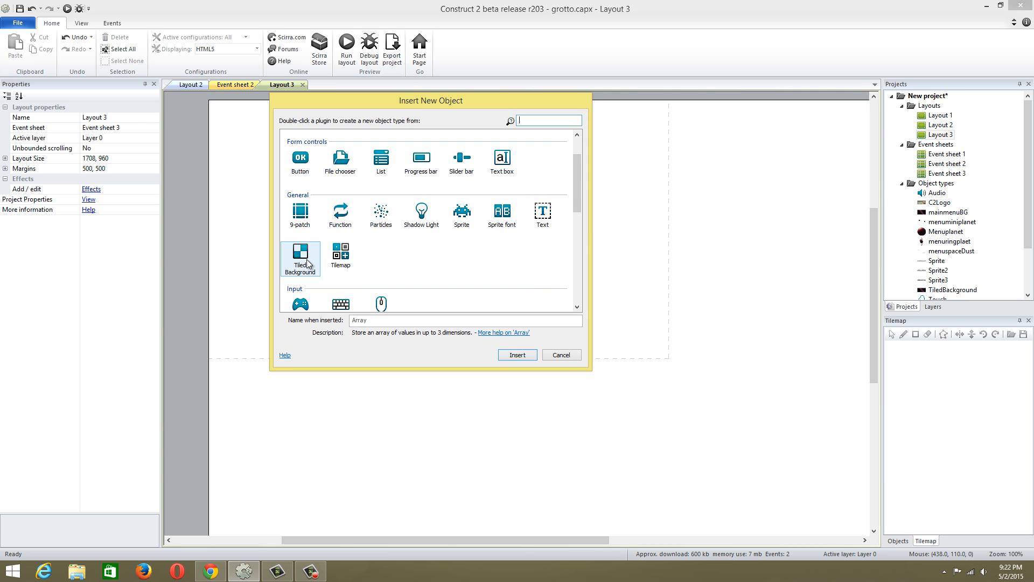
pyautogui.doubleClick(462, 213)
pyautogui.click(402, 188)
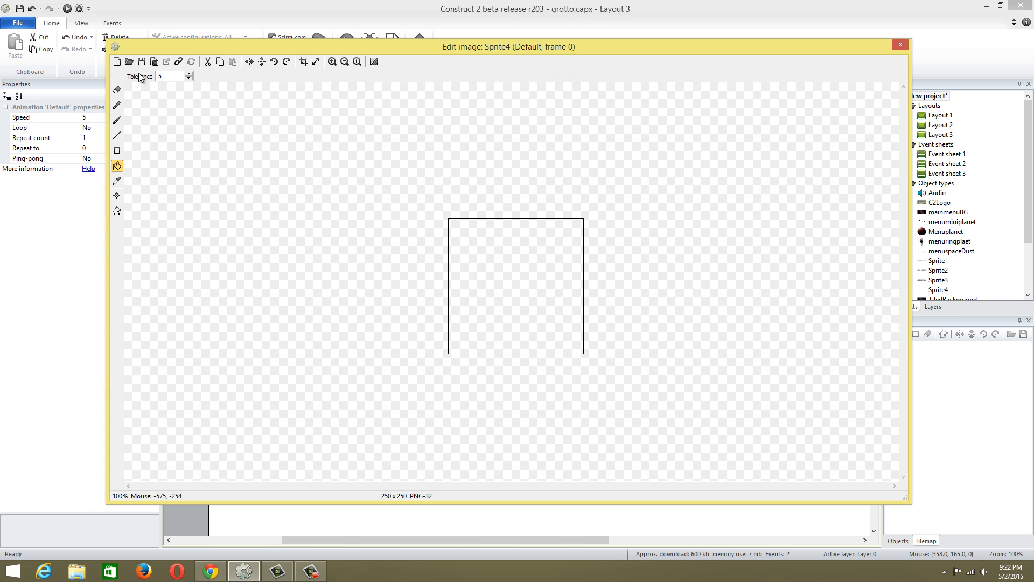
# - Load the space image from the space_background_pack folder into the new sprite and close the image editor
pyautogui.click(137, 61)
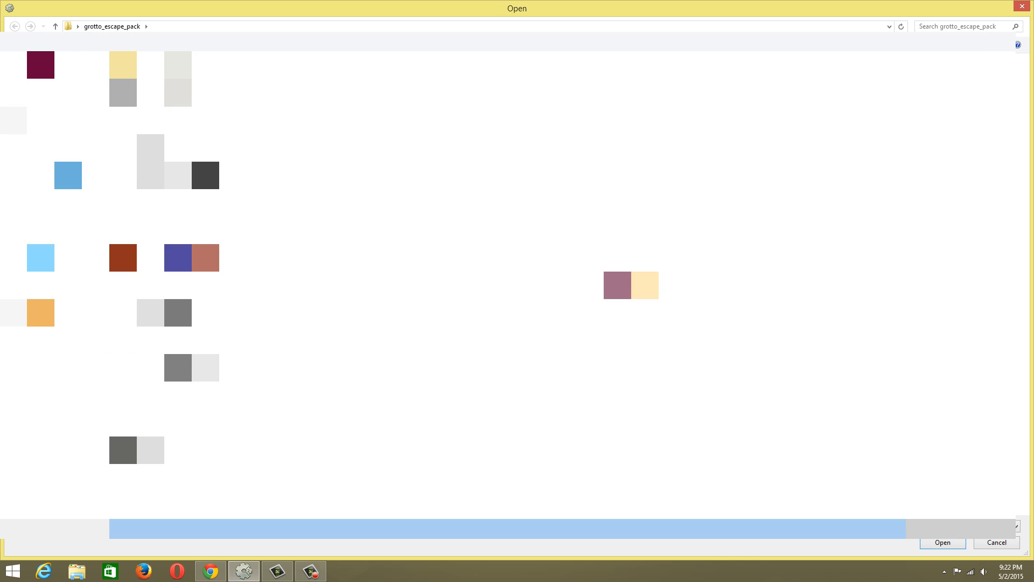
pyautogui.click(27, 101)
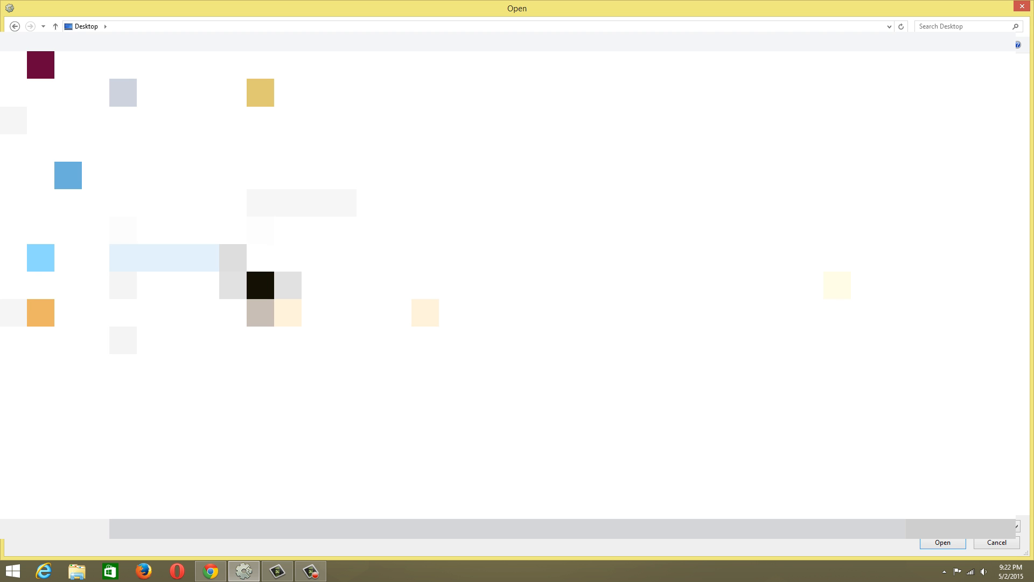
pyautogui.doubleClick(301, 202)
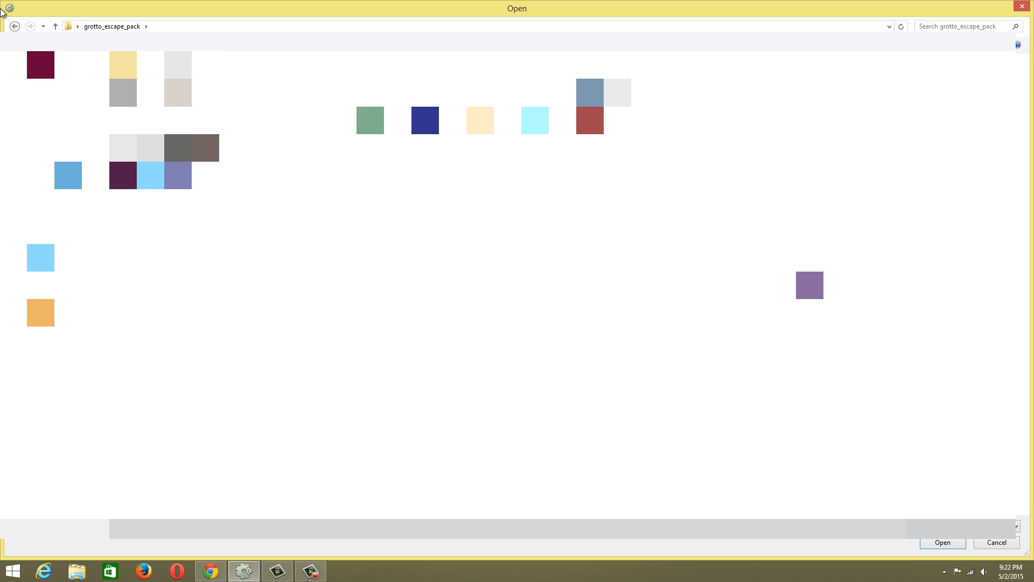
pyautogui.click(15, 26)
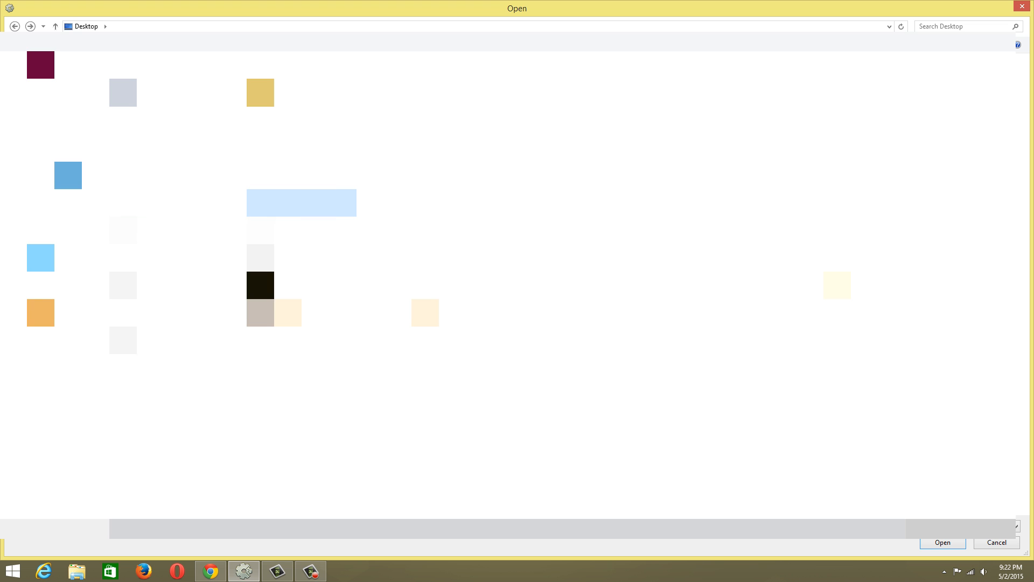
pyautogui.doubleClick(302, 203)
pyautogui.click(239, 80)
pyautogui.doubleClick(238, 80)
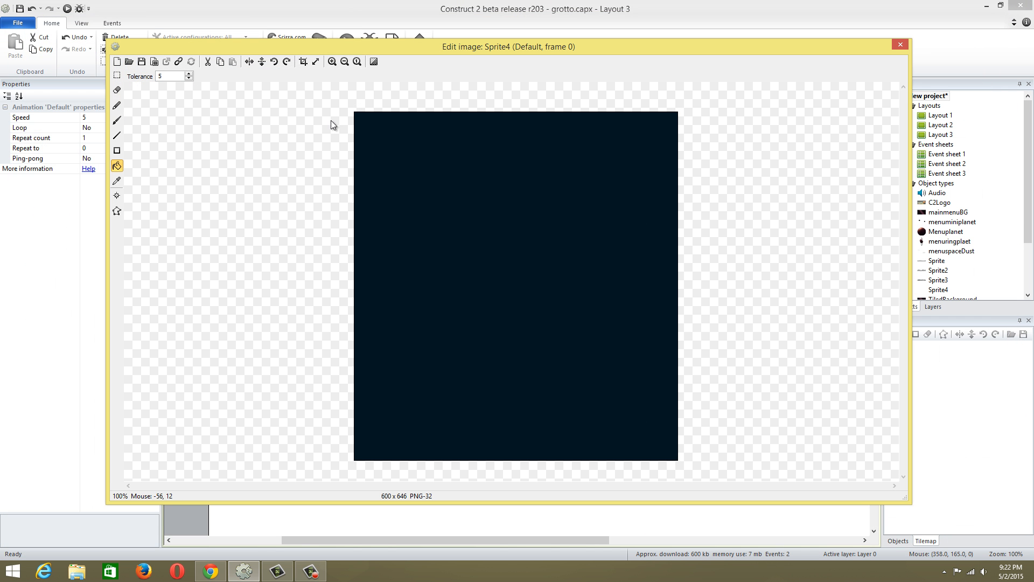
pyautogui.click(900, 44)
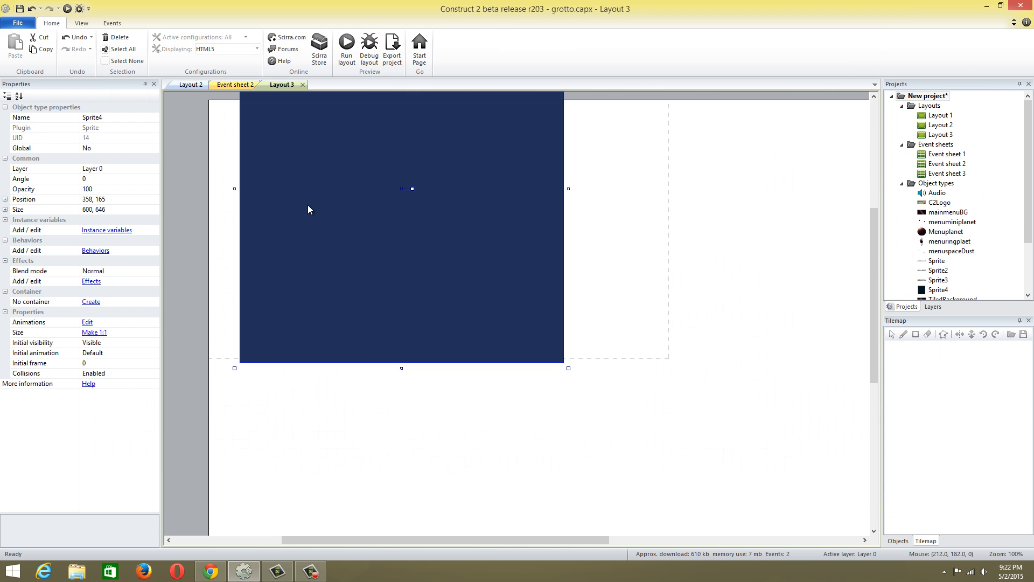
# - Delete the dark space sprite from the layout and remove its Sprite4 object type from the project
pyautogui.press('Delete')
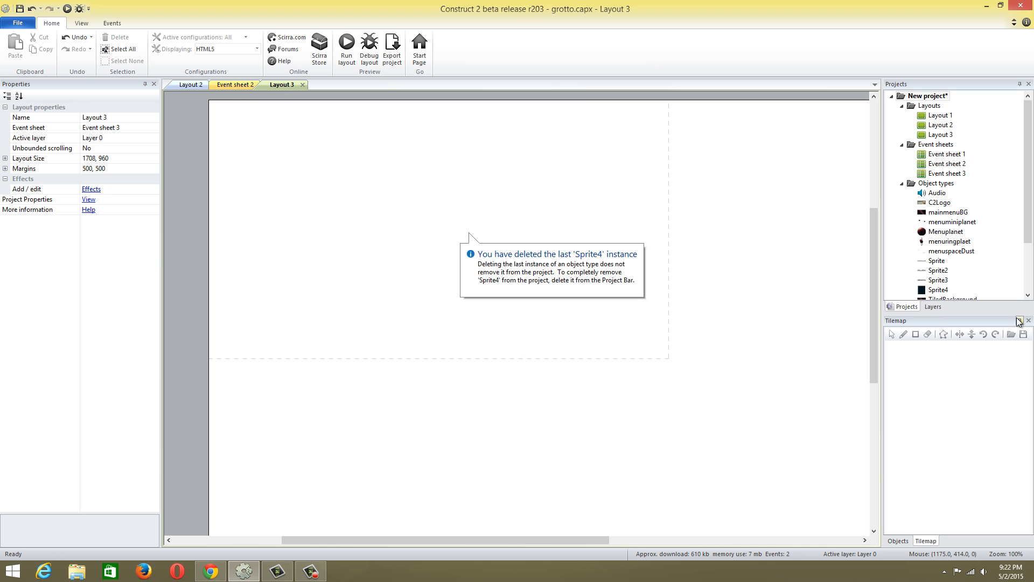
pyautogui.moveTo(1028, 171); pyautogui.dragTo(1028, 220)
pyautogui.click(952, 232)
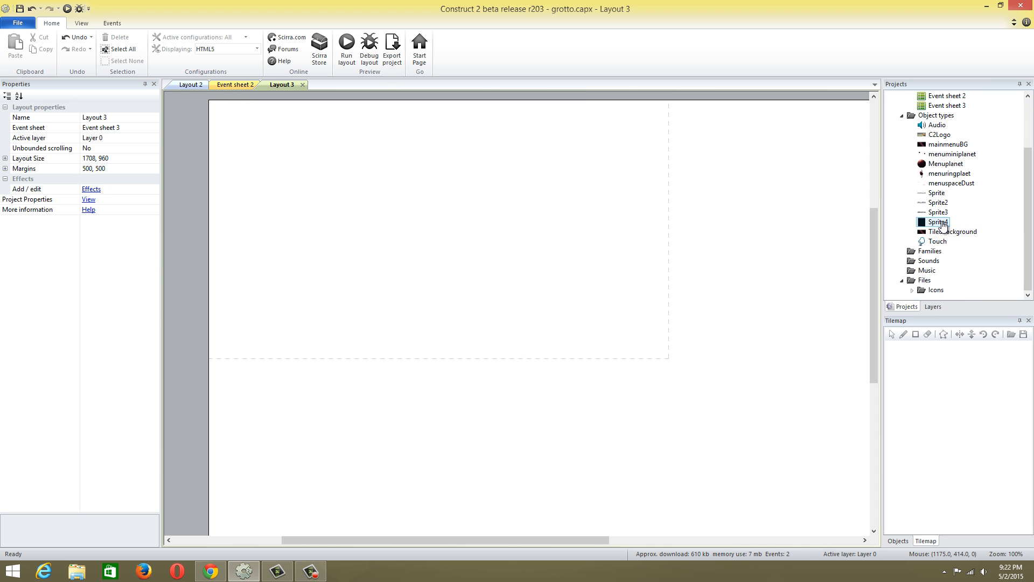
pyautogui.rightClick(941, 221)
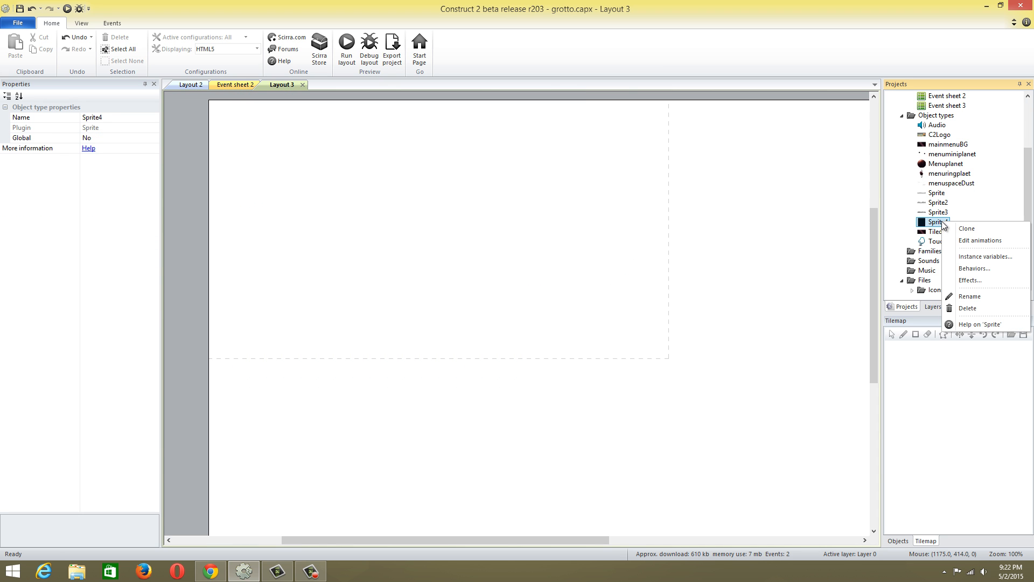
pyautogui.click(977, 309)
pyautogui.click(554, 318)
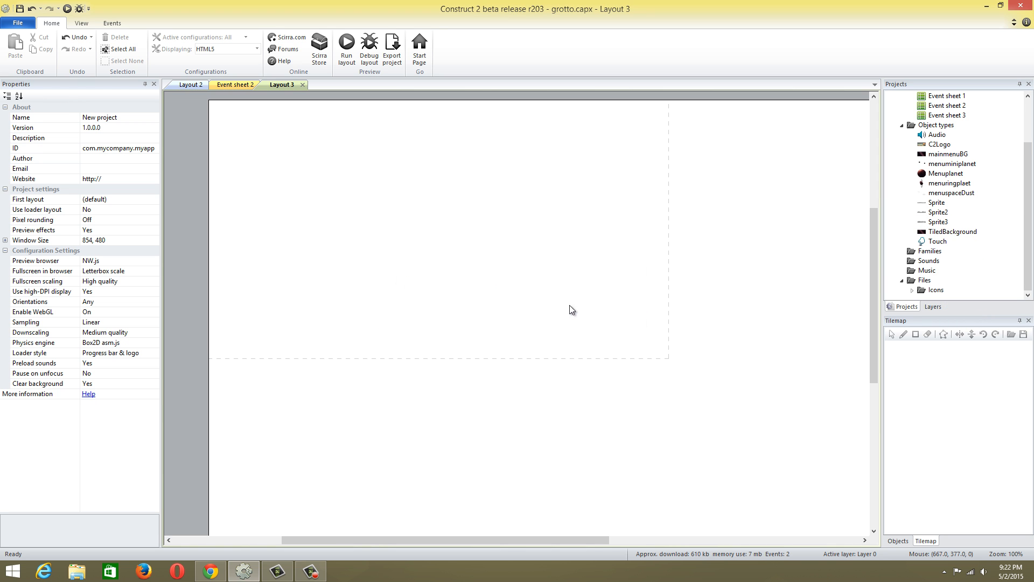
# - Insert a Tiled Background object into Layout 3 with the space image from space_background_pack as its texture
pyautogui.rightClick(354, 172)
pyautogui.click(360, 174)
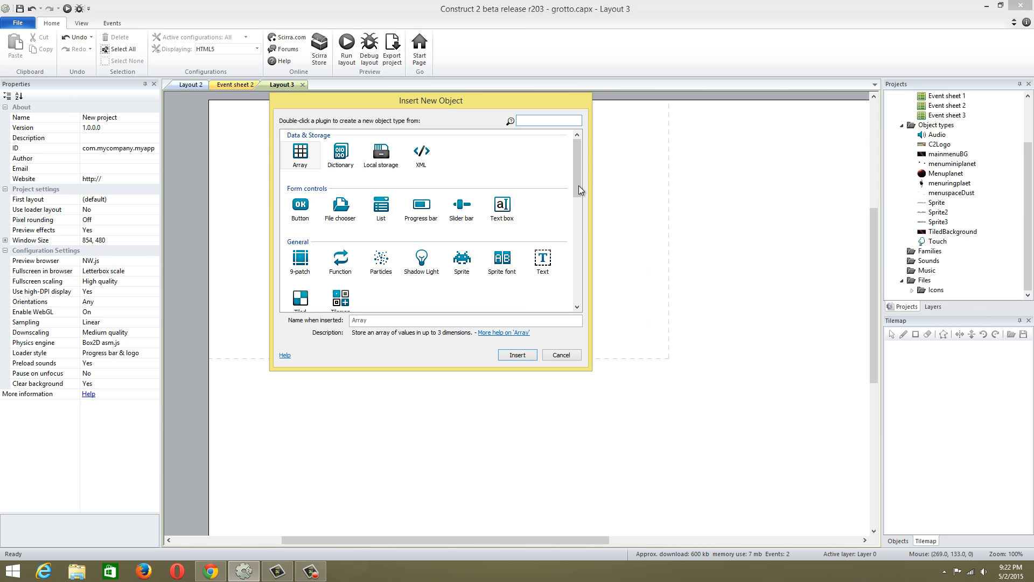
pyautogui.scroll(-3, 578, 188)
pyautogui.doubleClick(300, 237)
pyautogui.click(340, 150)
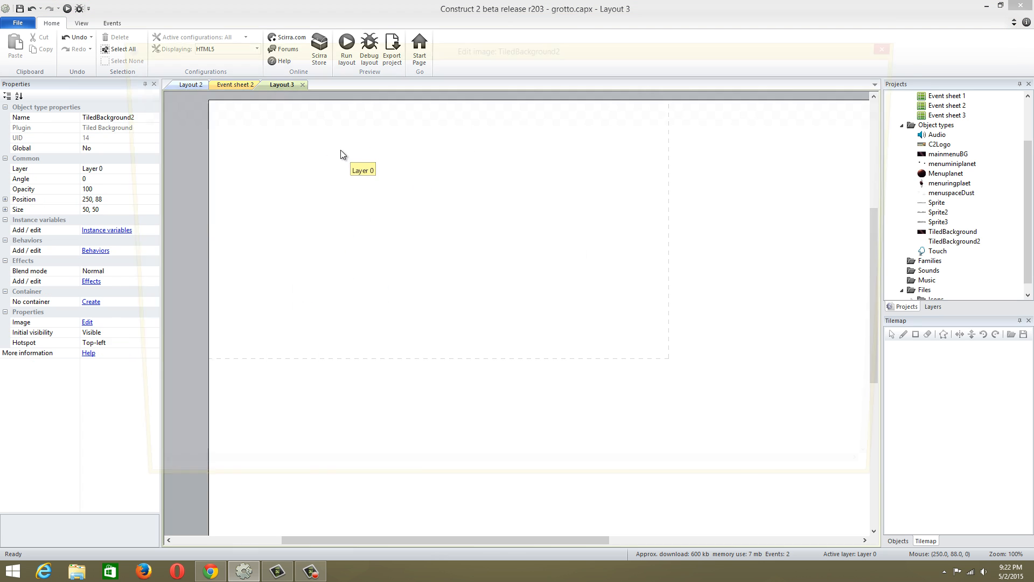
pyautogui.click(133, 64)
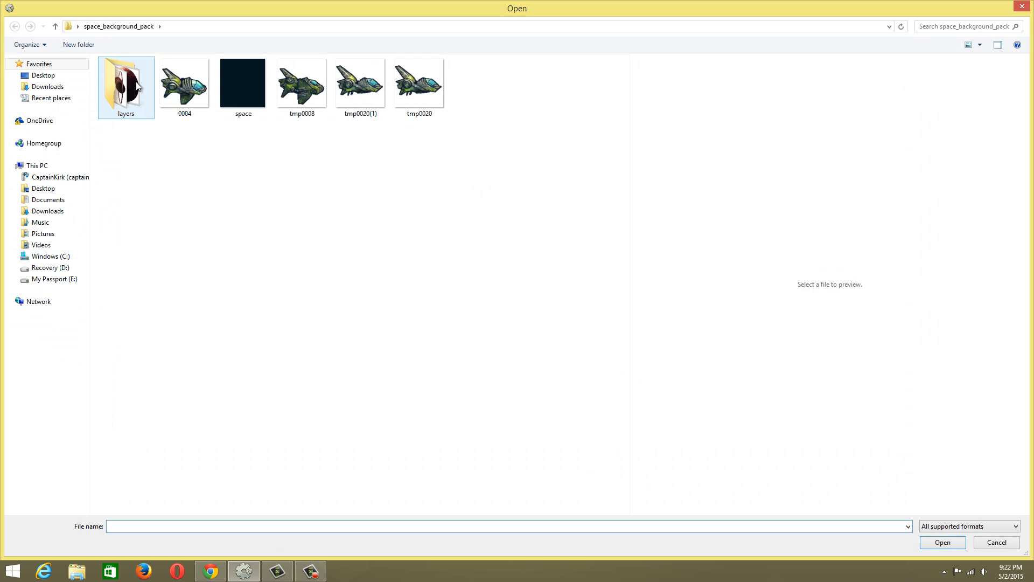
pyautogui.doubleClick(244, 85)
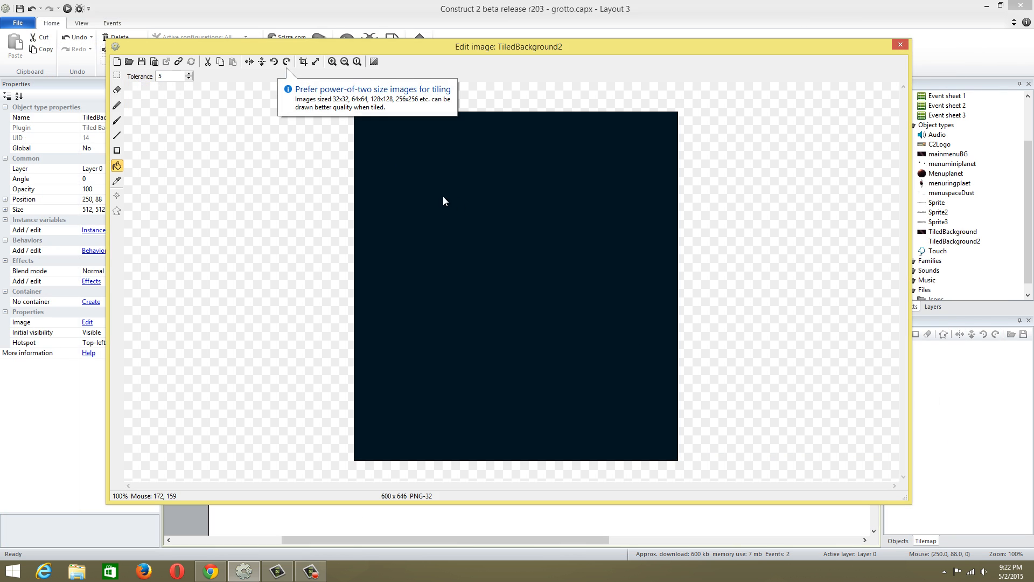
pyautogui.click(900, 45)
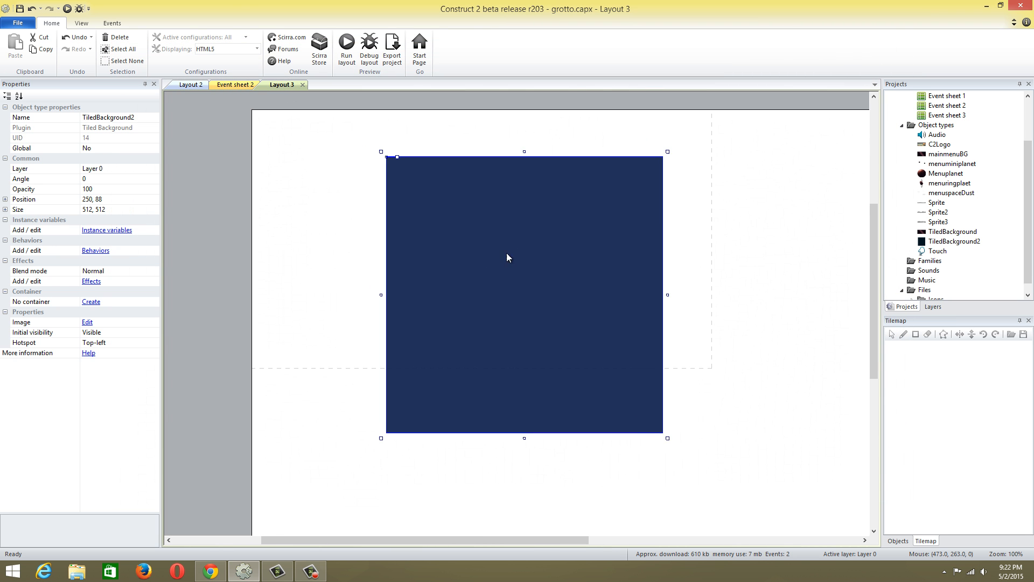
# - Move the tiled background to the layout's upper-left corner, at about -7, -26
pyautogui.moveTo(506, 257); pyautogui.dragTo(324, 202)
pyautogui.doubleClick(323, 202)
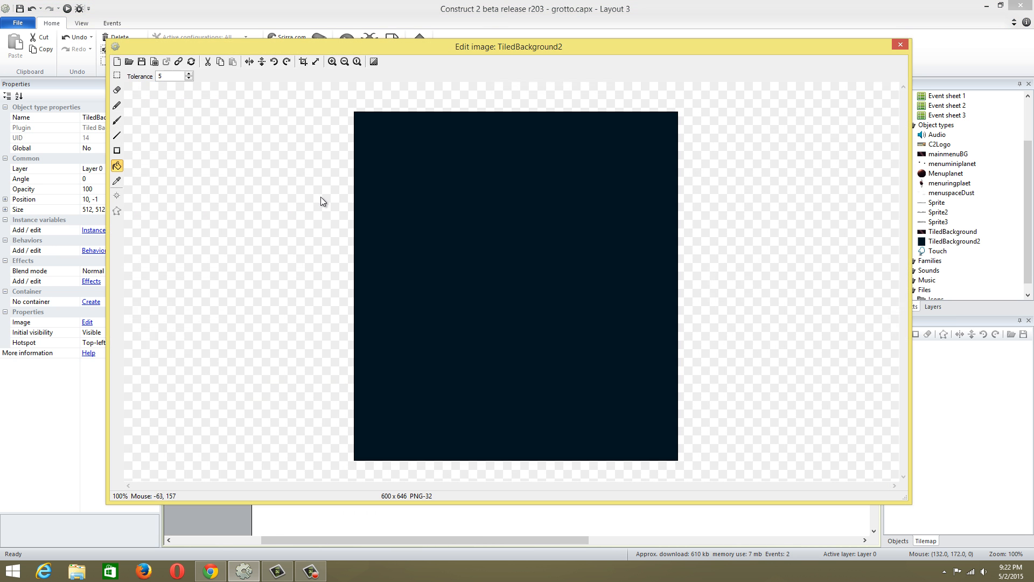
pyautogui.click(893, 44)
pyautogui.moveTo(405, 293); pyautogui.dragTo(395, 285)
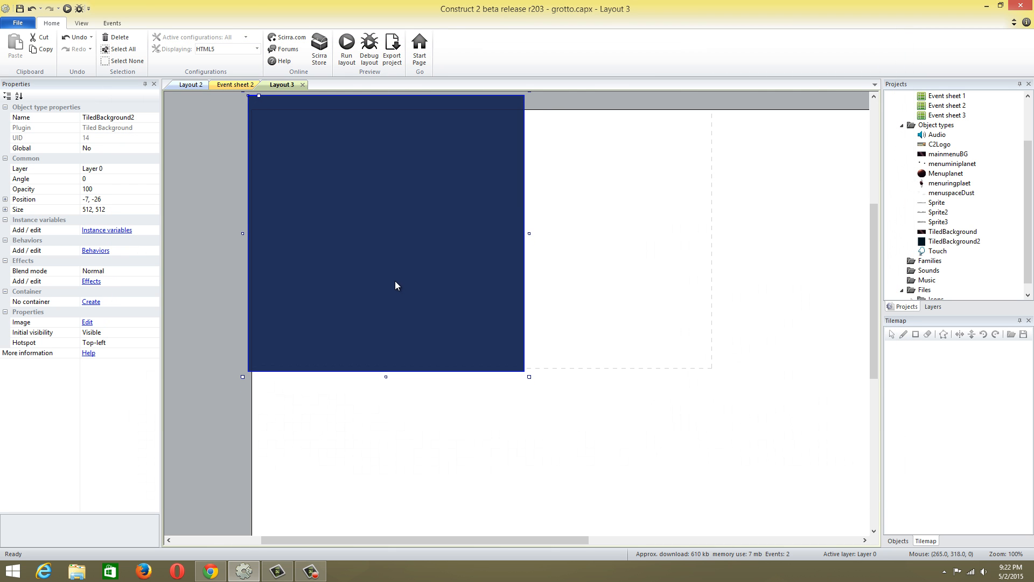
# - Resize the tiled background to about 869 by 501, top edge at about -2, covering the dashed window area
pyautogui.moveTo(530, 234); pyautogui.dragTo(722, 246)
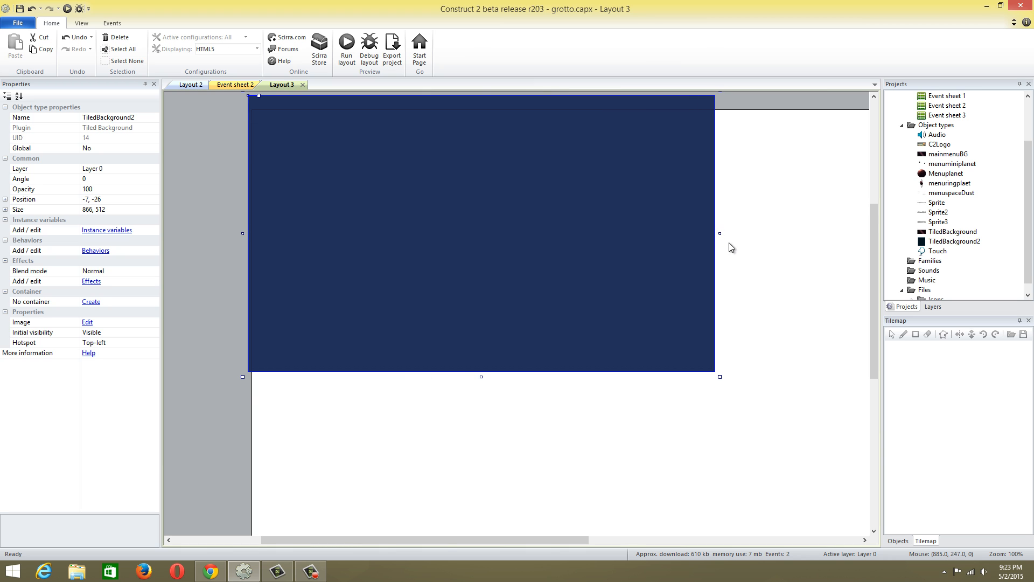
pyautogui.scroll(1, 701, 100)
pyautogui.moveTo(720, 116); pyautogui.dragTo(717, 130)
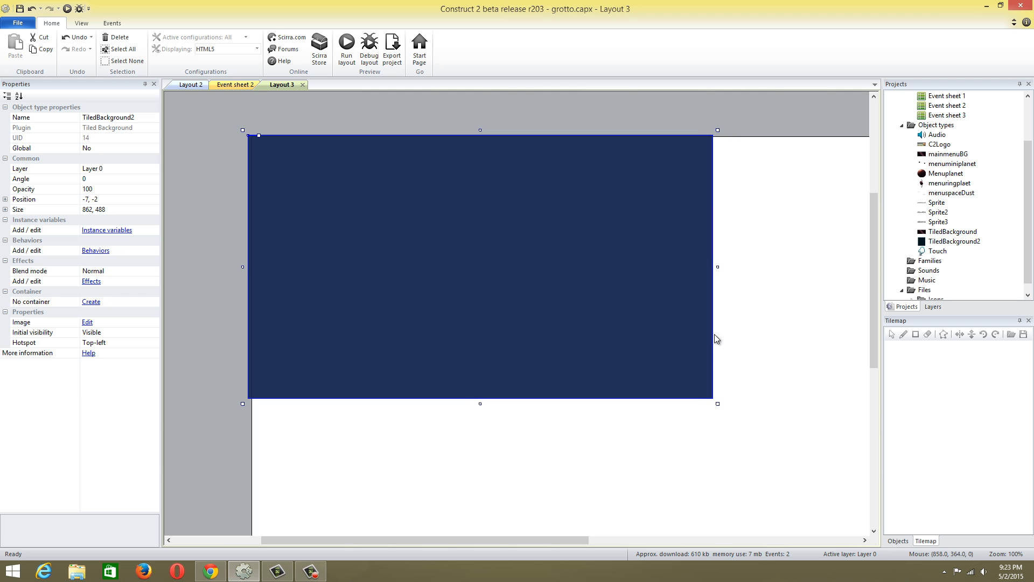
pyautogui.moveTo(717, 404); pyautogui.dragTo(721, 411)
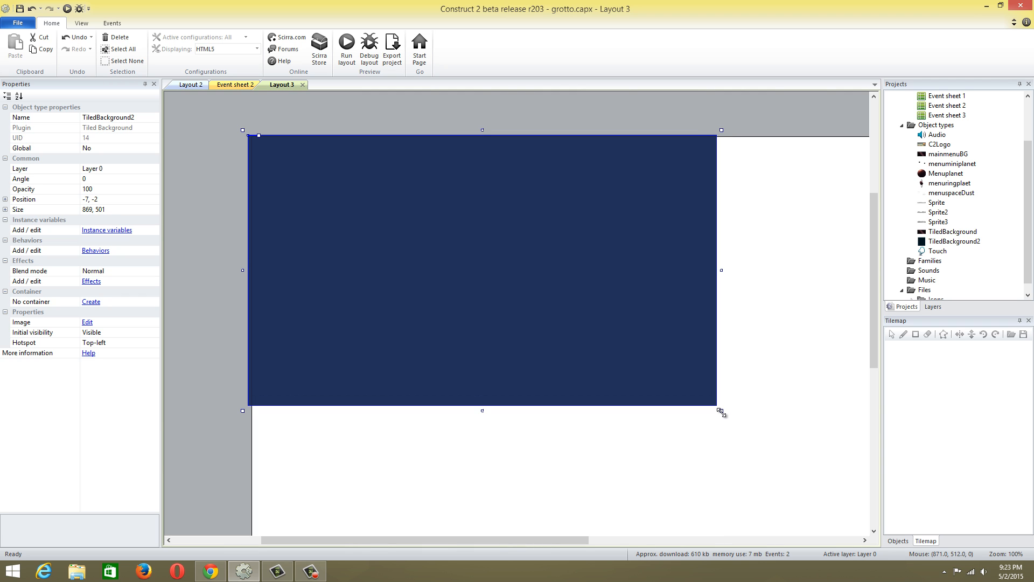
pyautogui.click(823, 296)
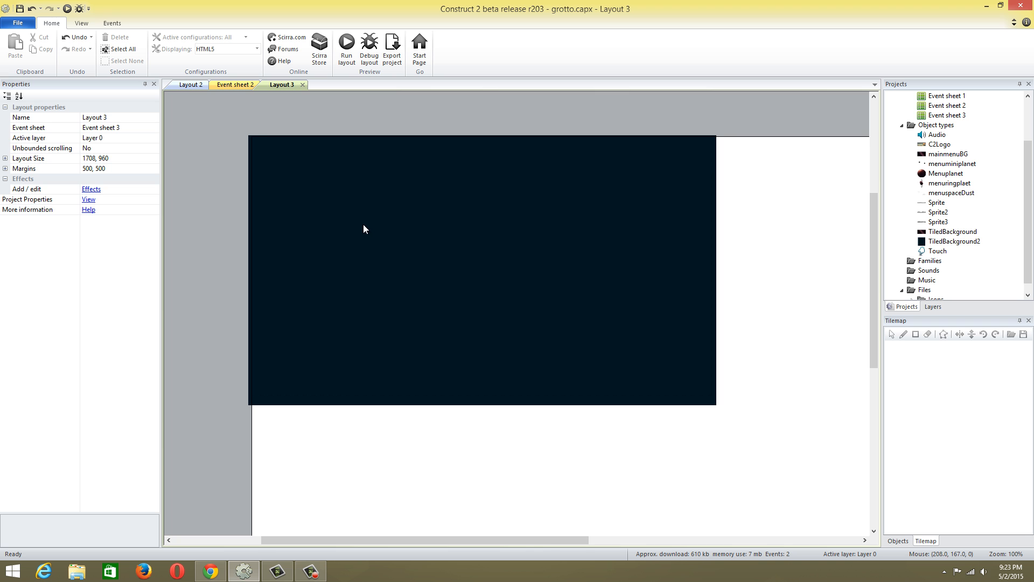
# - Insert a Sprite object over the tiled background and load the tmp0020 spaceship image into it
pyautogui.rightClick(364, 196)
pyautogui.click(389, 199)
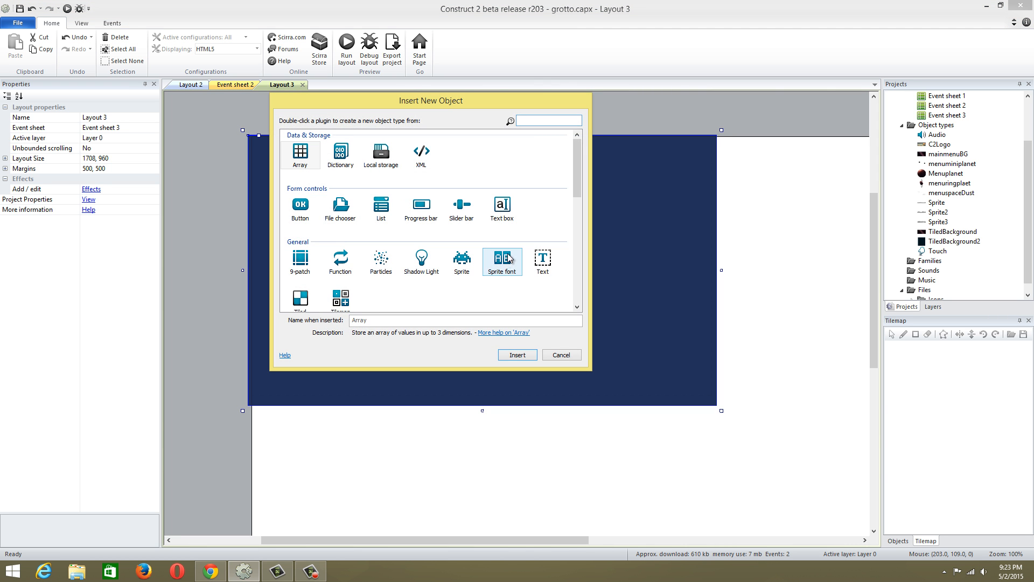
pyautogui.click(462, 261)
pyautogui.doubleClick(463, 260)
pyautogui.click(474, 254)
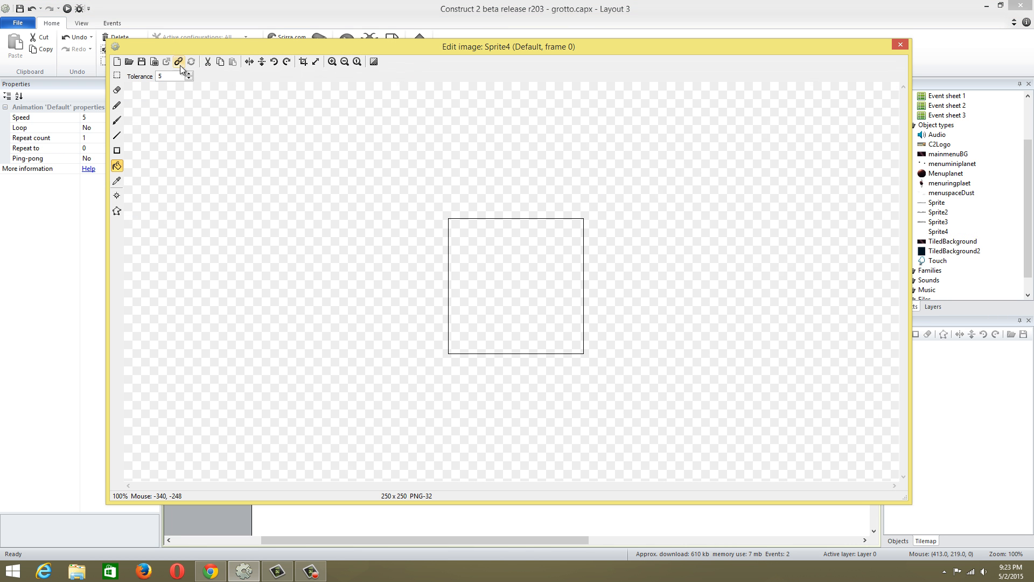
pyautogui.click(130, 63)
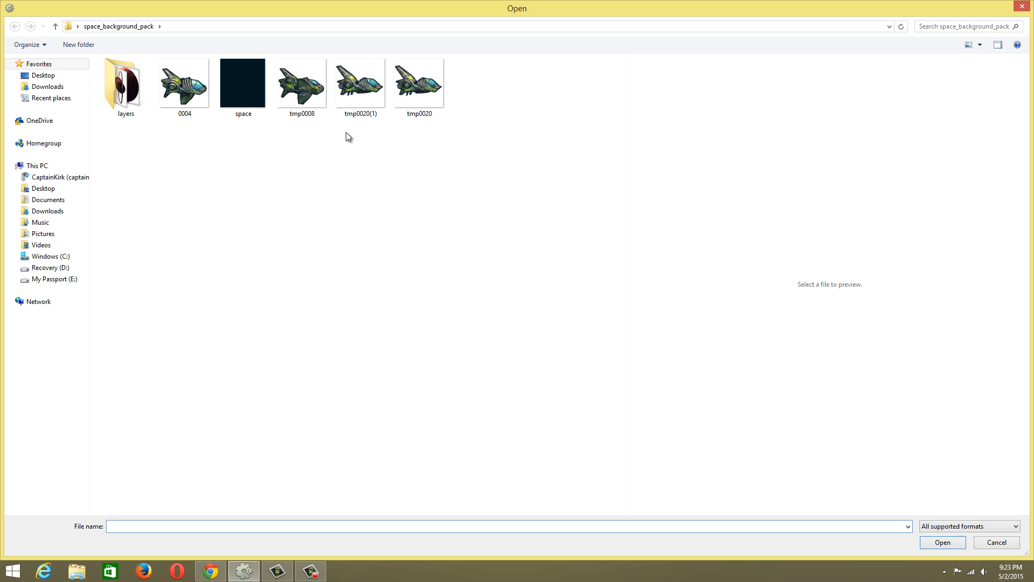
pyautogui.doubleClick(412, 81)
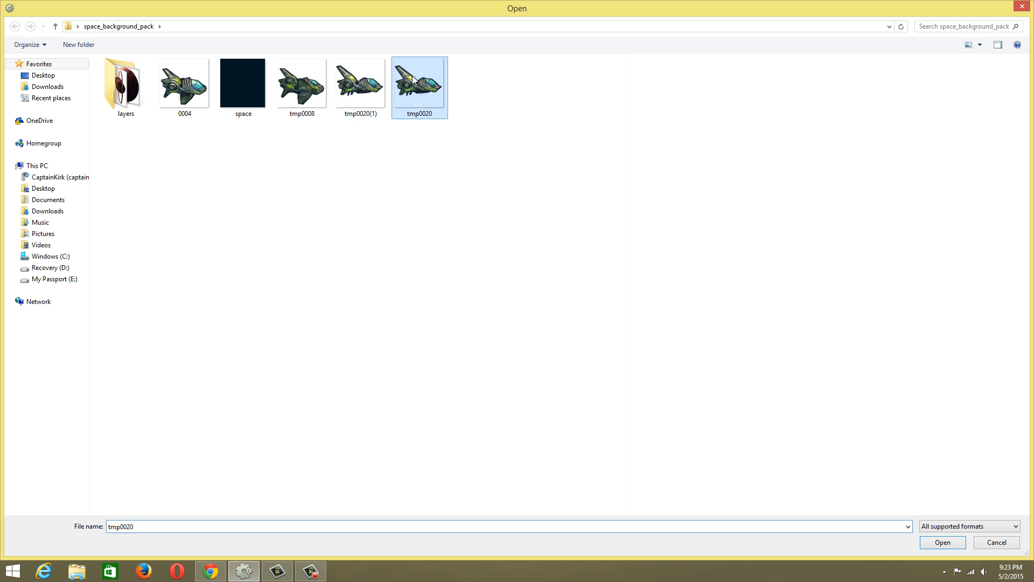
# - Close the sprite's image editor and position the spaceship in the upper middle of the tiled background
pyautogui.click(900, 44)
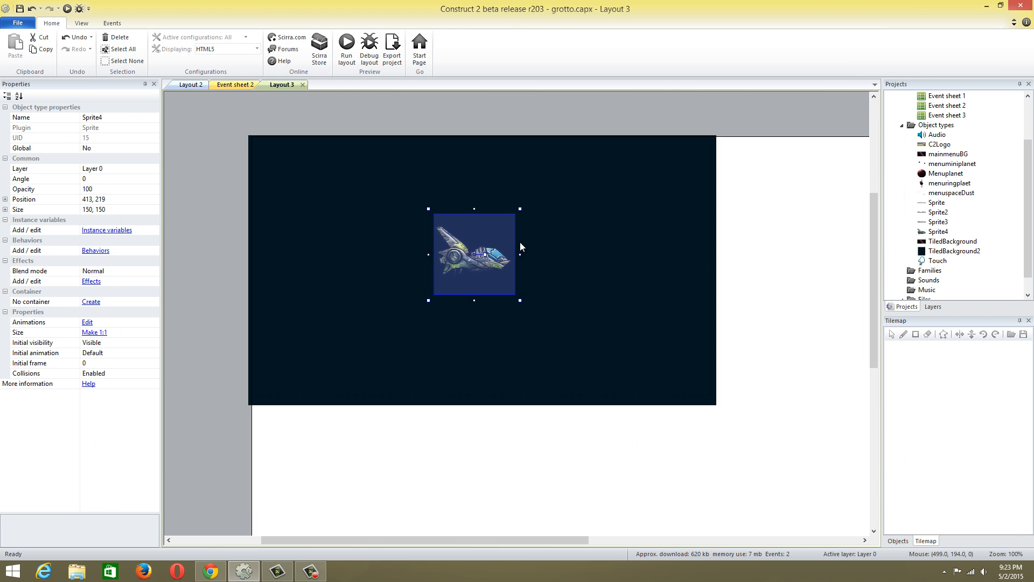
pyautogui.moveTo(519, 242); pyautogui.dragTo(549, 252)
pyautogui.click(426, 228)
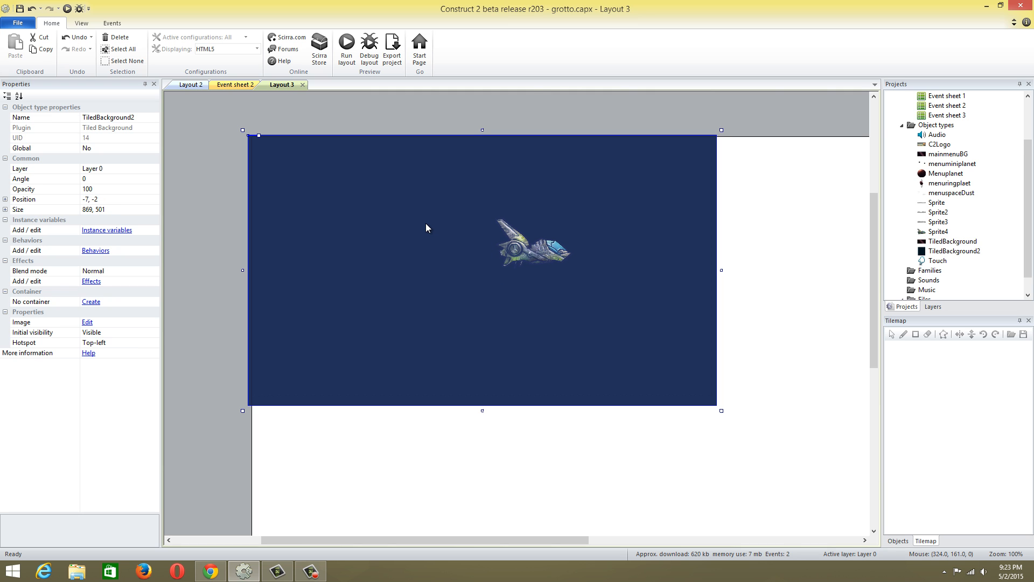
pyautogui.moveTo(513, 257); pyautogui.dragTo(455, 225)
pyautogui.click(383, 254)
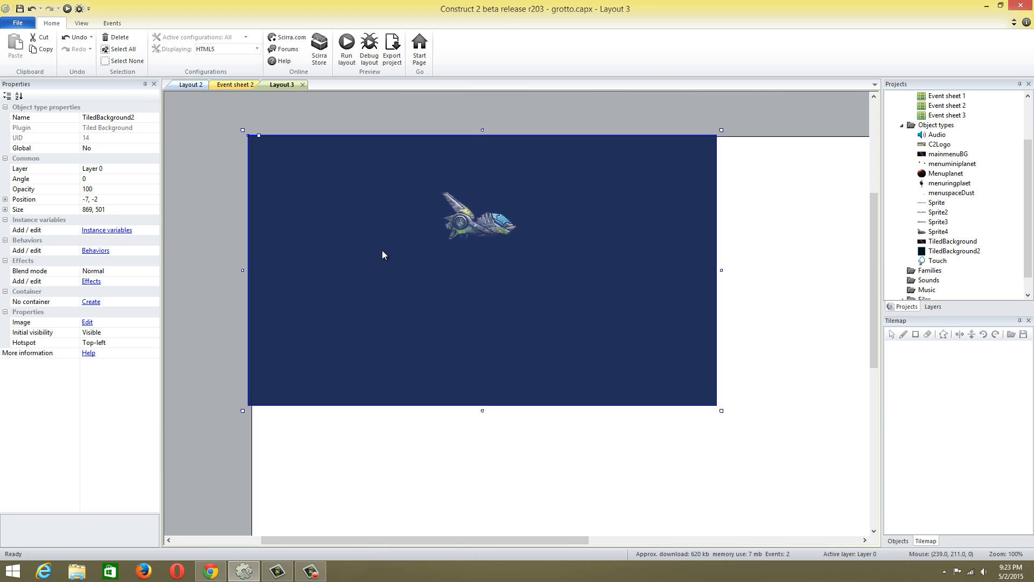
# - Insert another Sprite object into Layout 3, below and to the left of the spaceship
pyautogui.rightClick(383, 254)
pyautogui.click(410, 256)
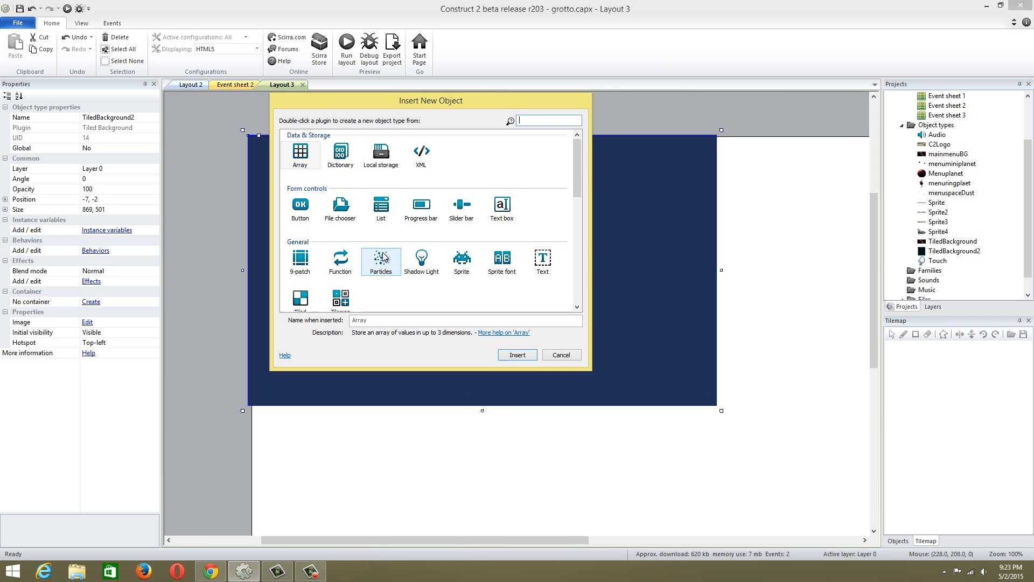
pyautogui.doubleClick(462, 262)
pyautogui.click(338, 235)
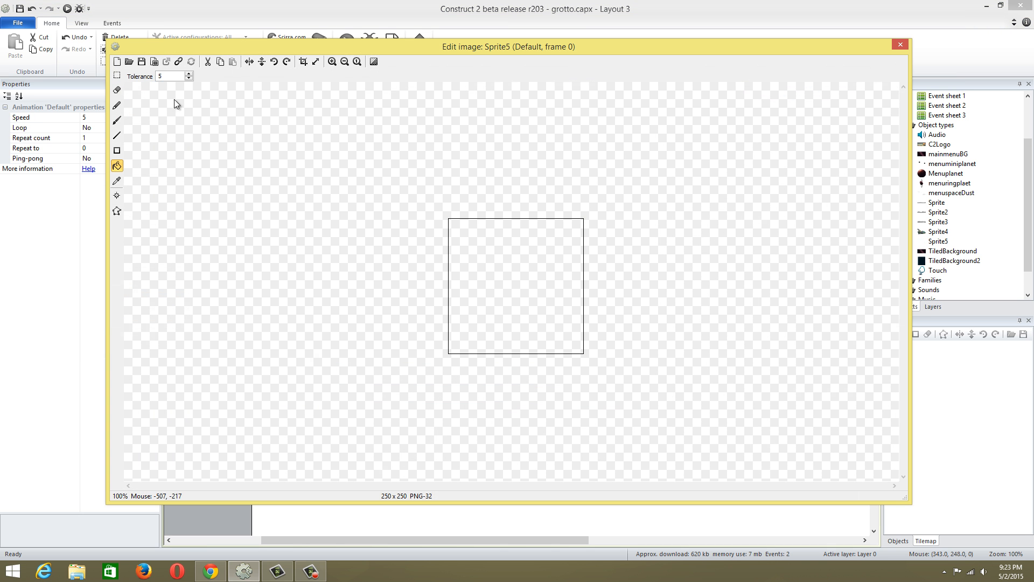
# - Load the player image from the graphics folder of grotto_escape_pack on the Desktop into the new sprite
pyautogui.click(129, 63)
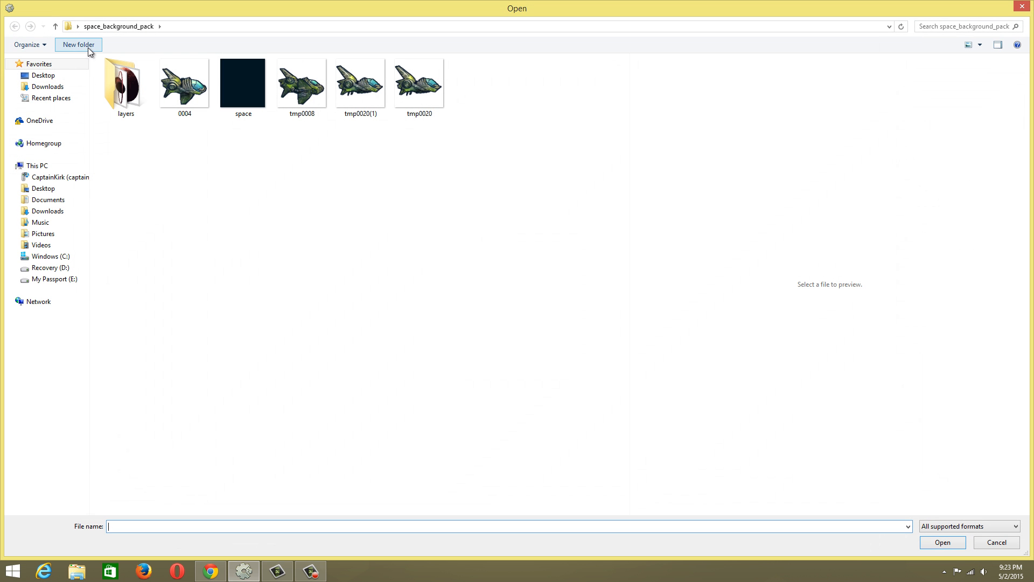
pyautogui.click(46, 75)
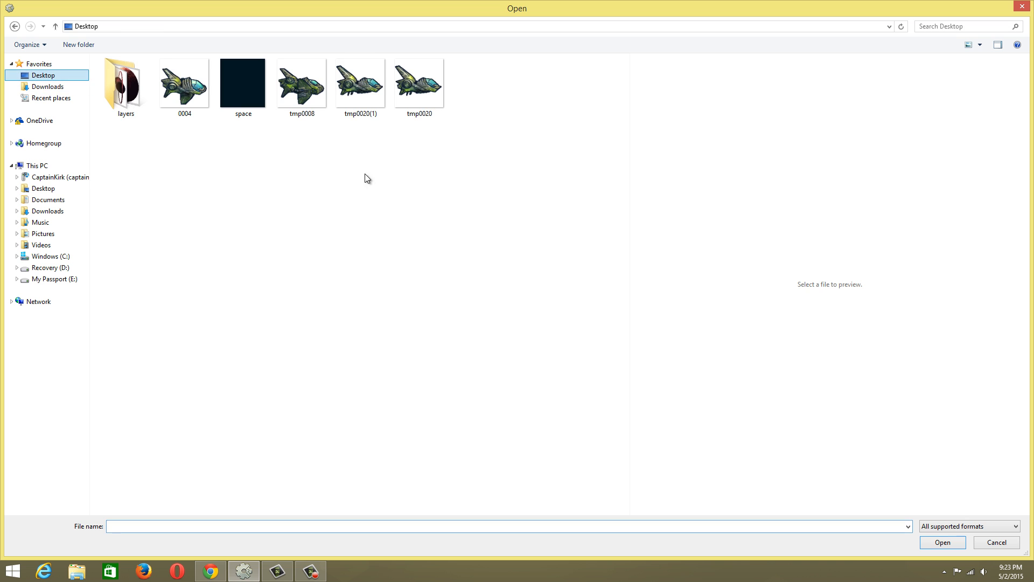
pyautogui.doubleClick(309, 191)
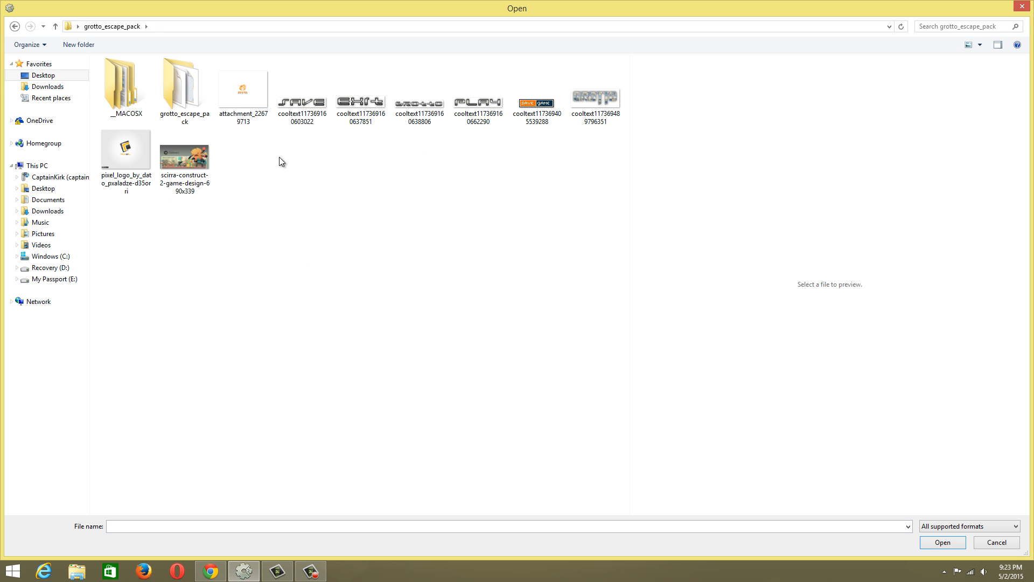
pyautogui.doubleClick(166, 93)
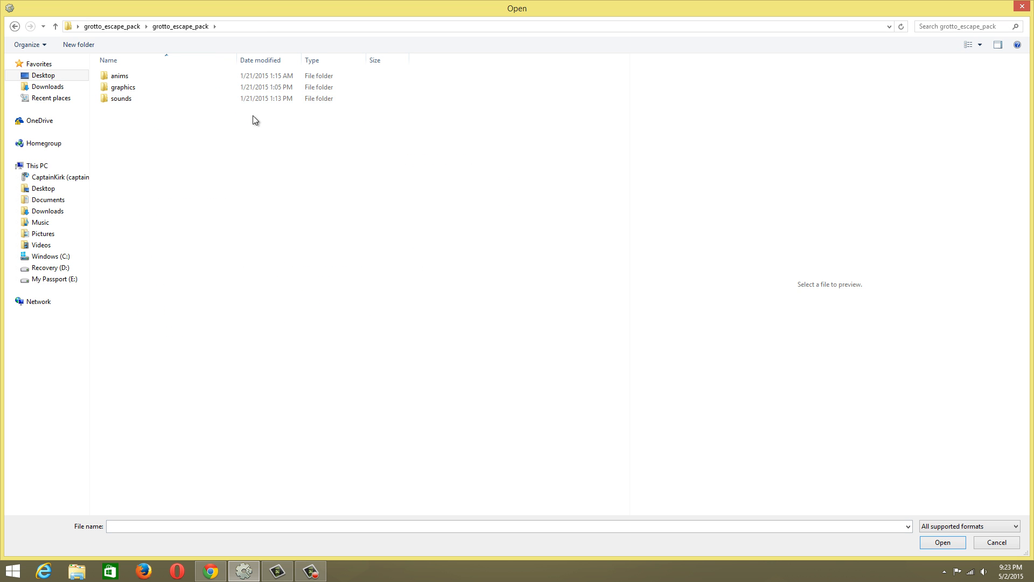
pyautogui.doubleClick(185, 87)
pyautogui.click(295, 108)
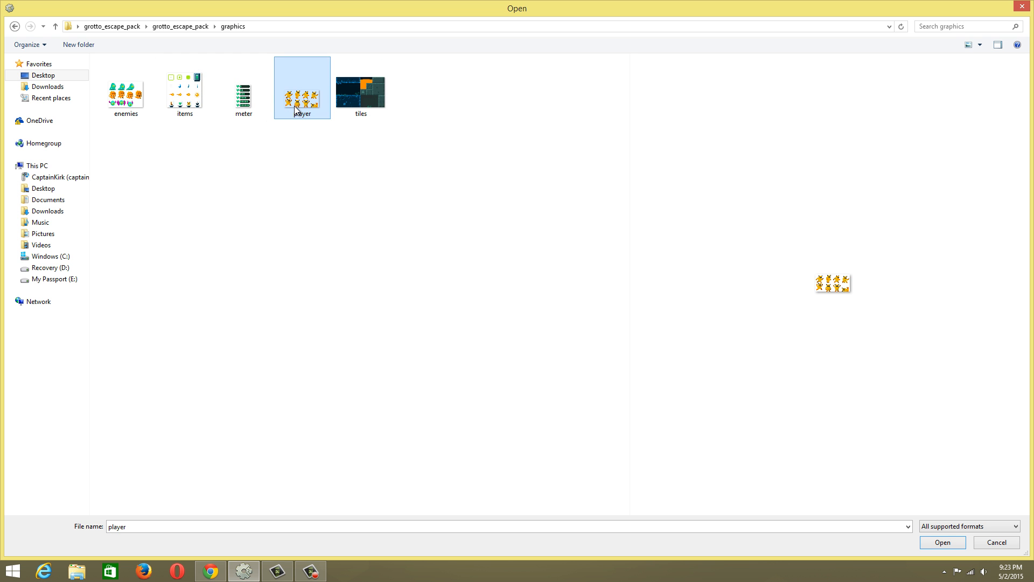
pyautogui.doubleClick(294, 106)
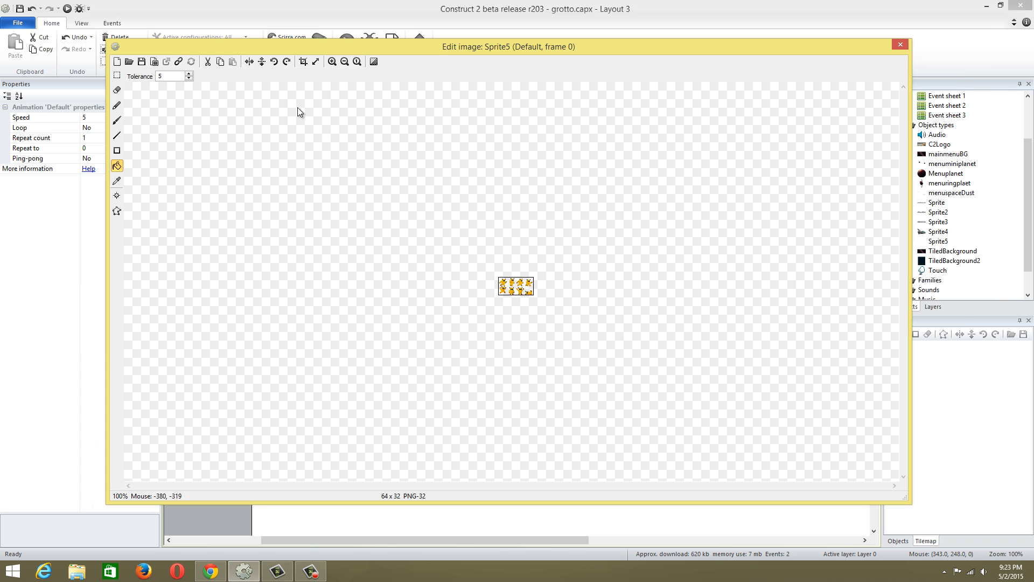
# - Replace the player sheet with only its front-facing standing pose, 12 x 16 pixels, crop the image to it and close the editor
pyautogui.keyDown('ctrl'); pyautogui.scroll(3, 582, 276); pyautogui.keyUp('ctrl')
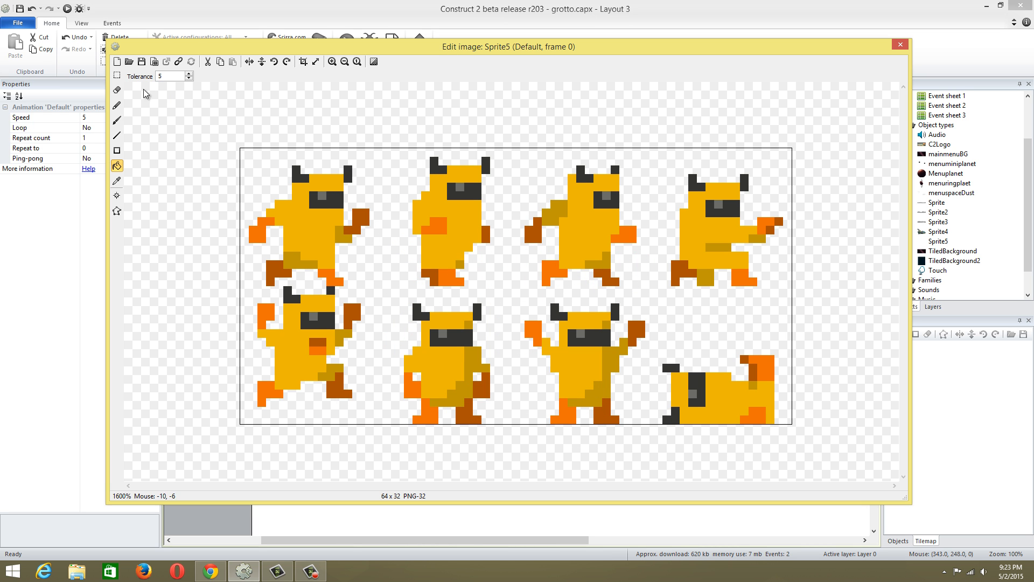
pyautogui.click(118, 75)
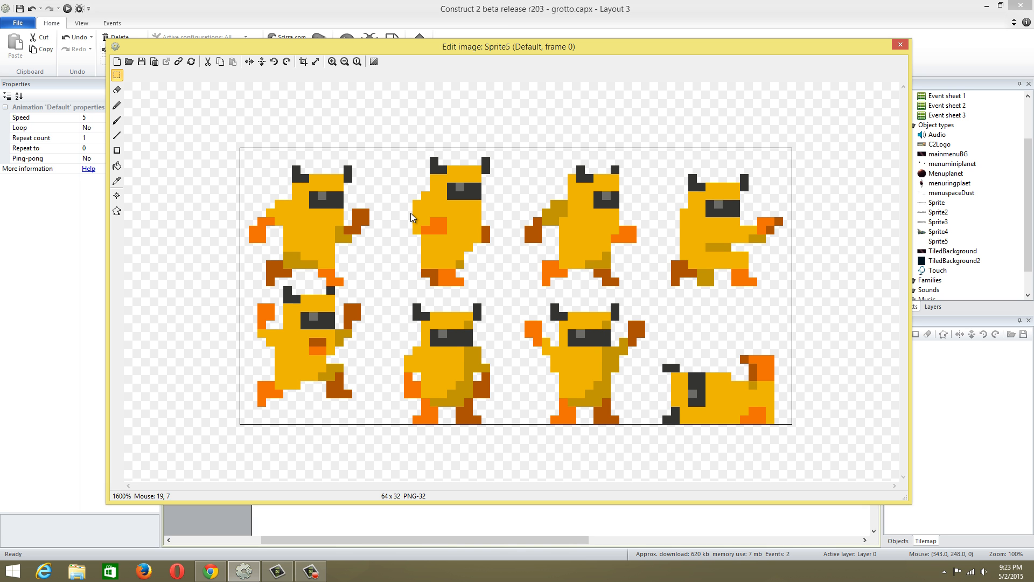
pyautogui.moveTo(397, 290); pyautogui.dragTo(404, 307)
pyautogui.click(387, 292)
pyautogui.moveTo(400, 293); pyautogui.dragTo(496, 419)
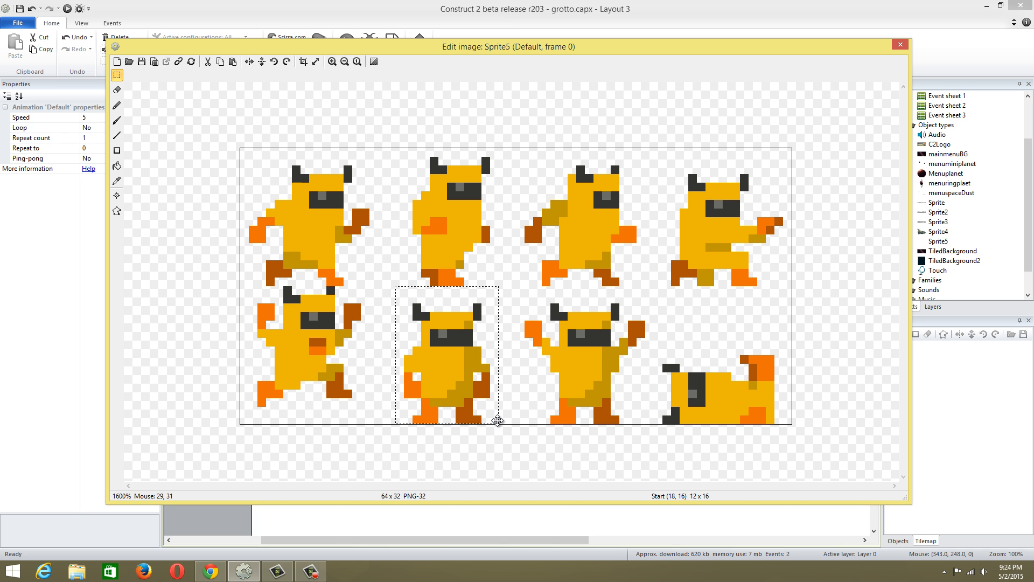
pyautogui.hotkey('ctrl', 'a')
pyautogui.press('Delete')
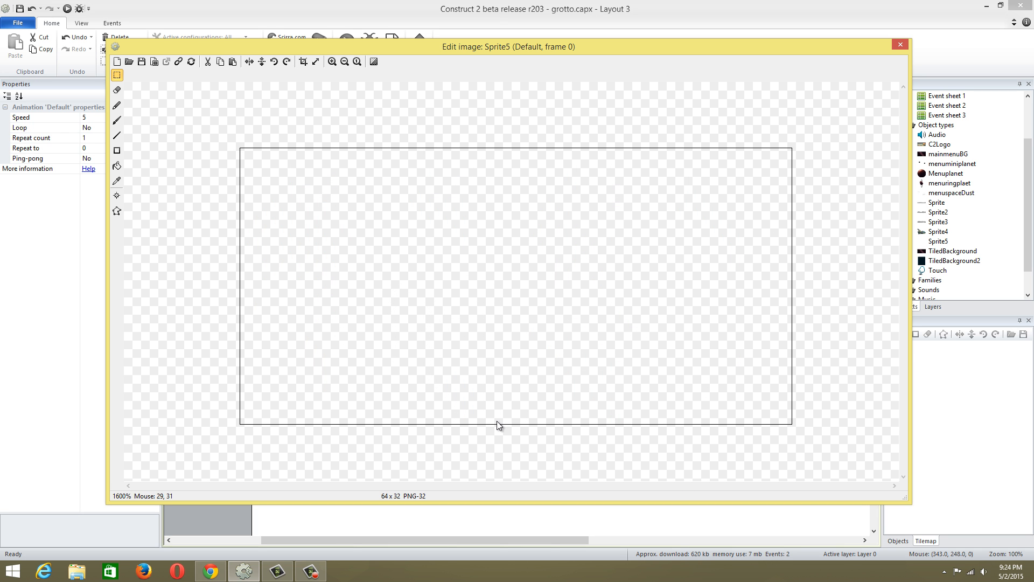
pyautogui.hotkey('ctrl', 'v')
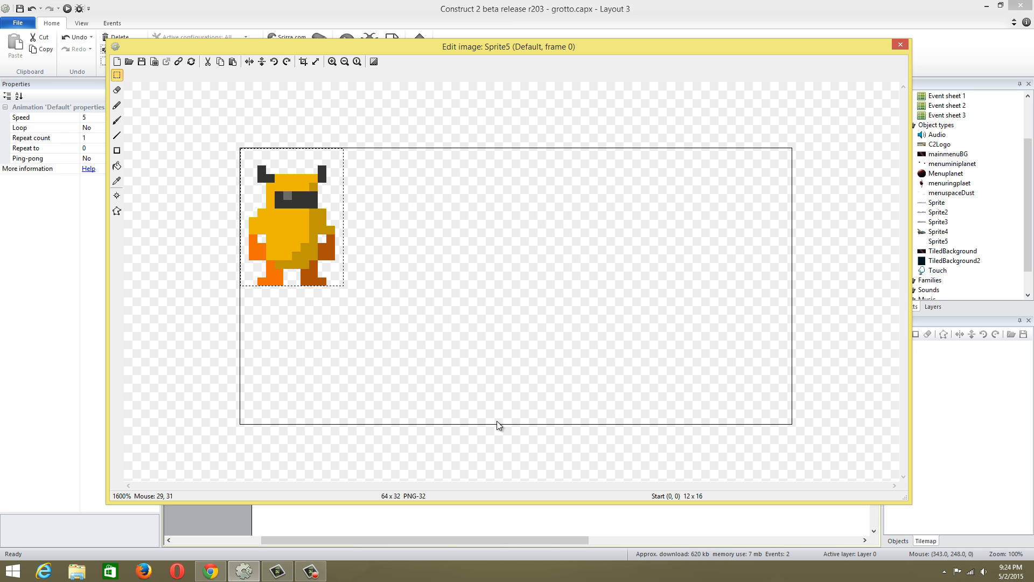
pyautogui.click(302, 61)
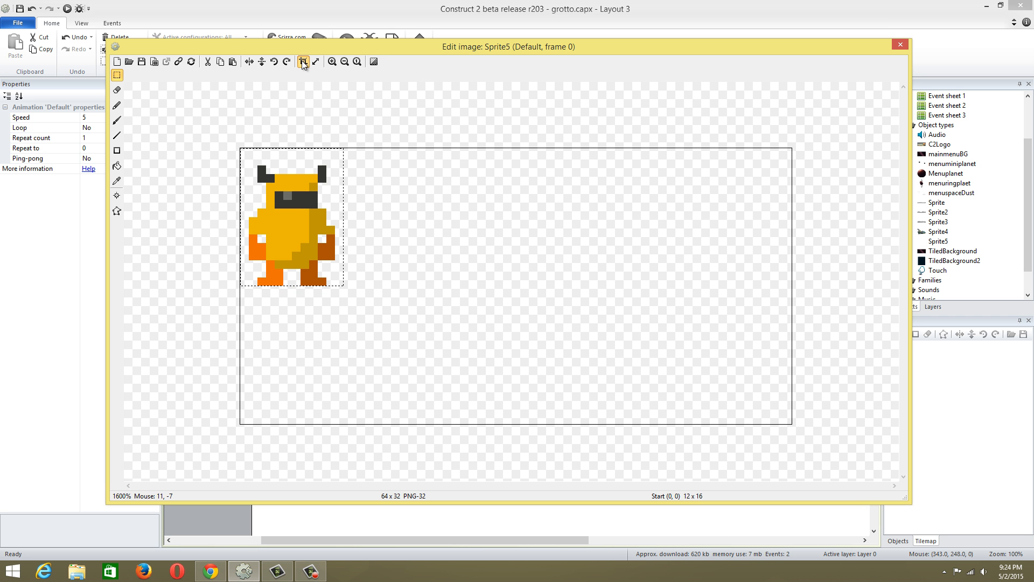
pyautogui.click(901, 46)
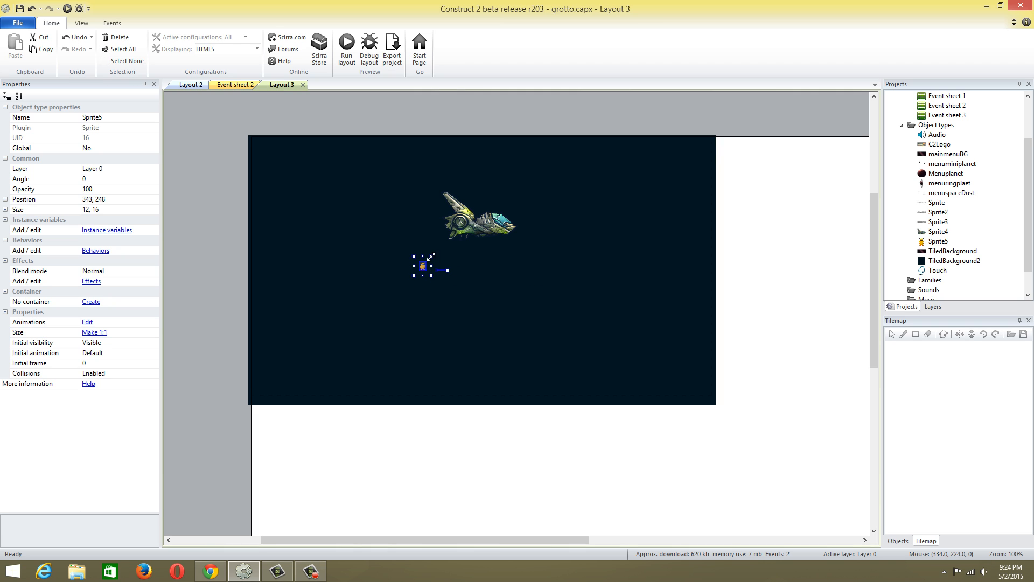
# - Set the player sprite's size to 40, 42
pyautogui.click(108, 208)
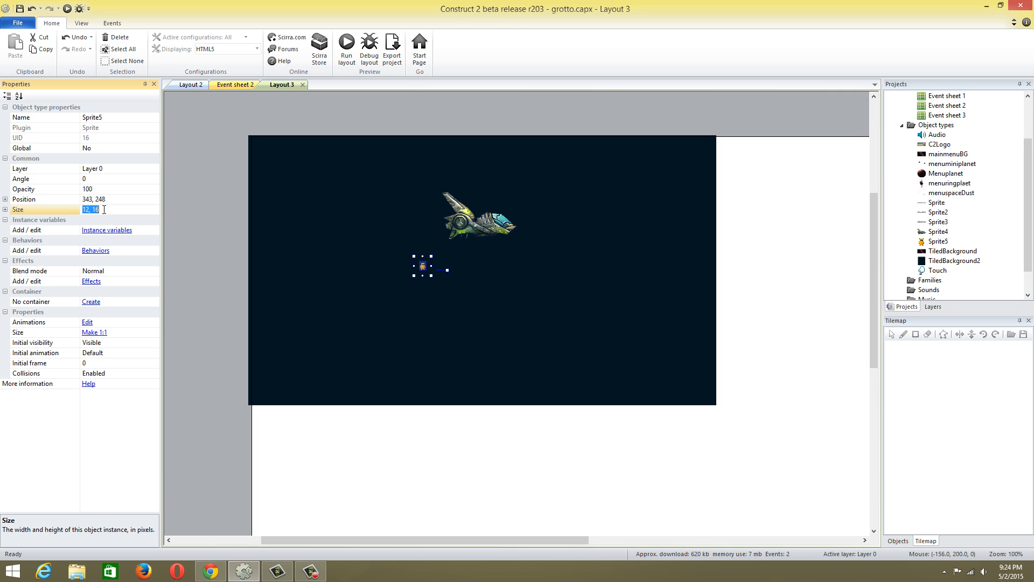
pyautogui.write('40, 42')
pyautogui.click(178, 233)
pyautogui.click(395, 272)
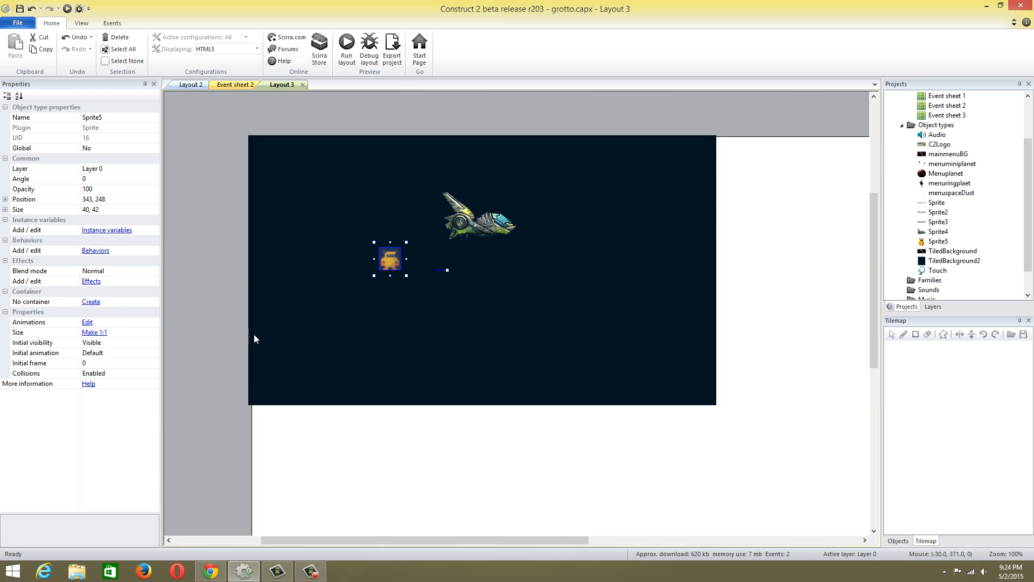
# - Enlarge the player sprite to more than the spaceship's height and place it in the lower-left corner of the tiled background
pyautogui.press('F10')
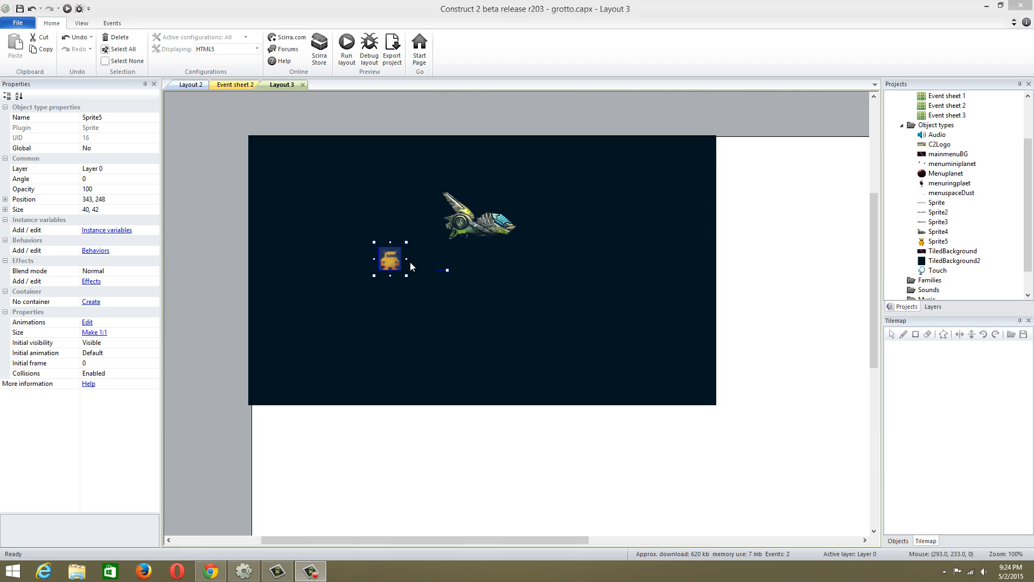
pyautogui.click(409, 240)
pyautogui.moveTo(451, 204); pyautogui.dragTo(507, 123)
pyautogui.moveTo(466, 179); pyautogui.dragTo(325, 328)
# - Try High quality Downscaling in the project properties and return the setting to Medium quality
pyautogui.click(244, 315)
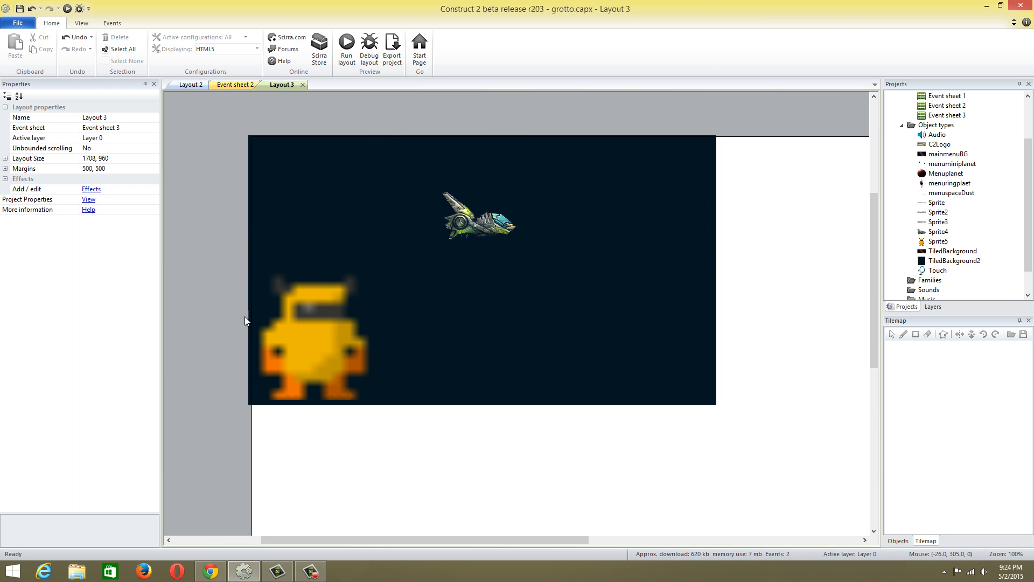
pyautogui.click(88, 199)
pyautogui.click(110, 333)
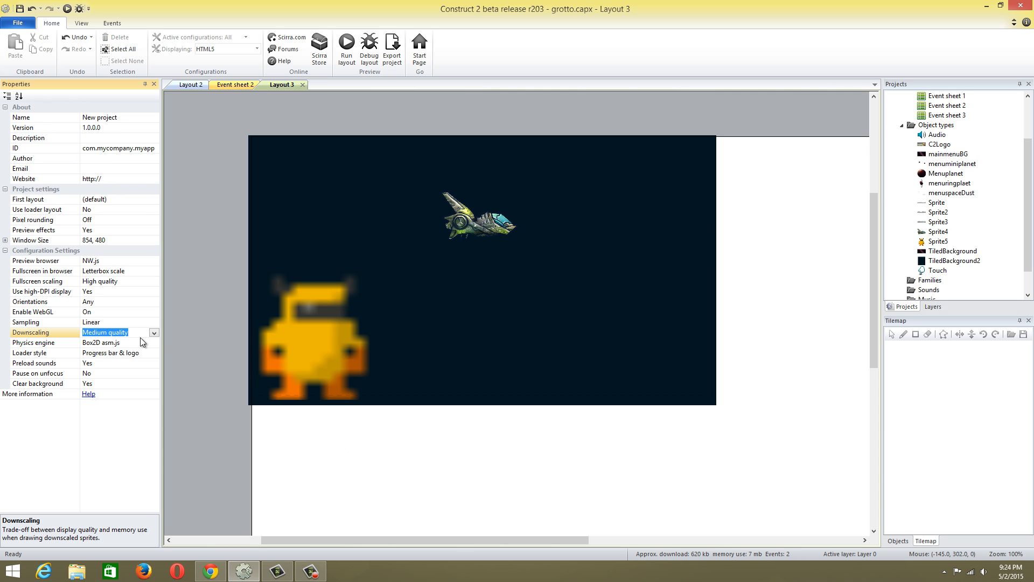
pyautogui.click(153, 333)
pyautogui.click(139, 360)
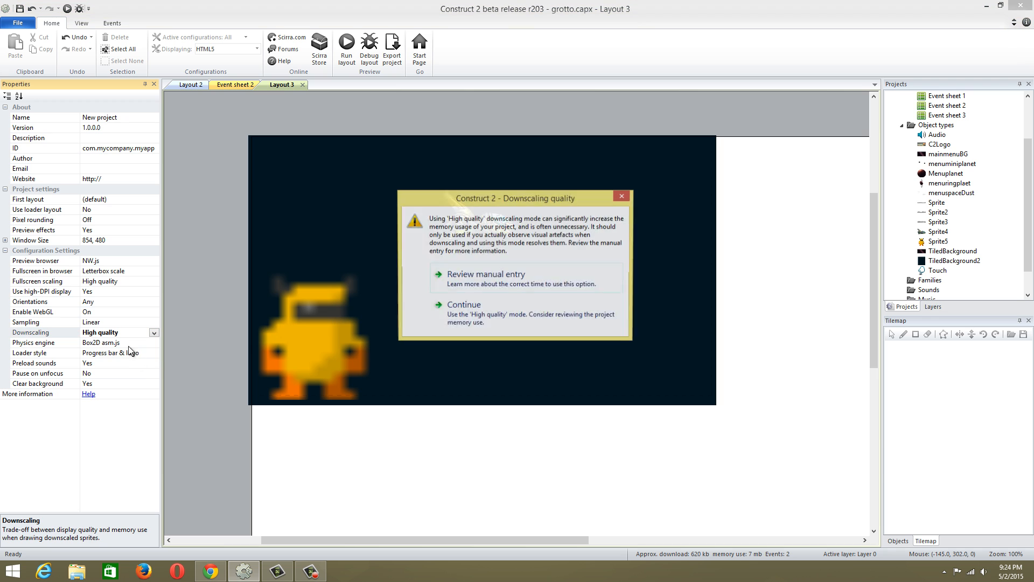
pyautogui.click(623, 195)
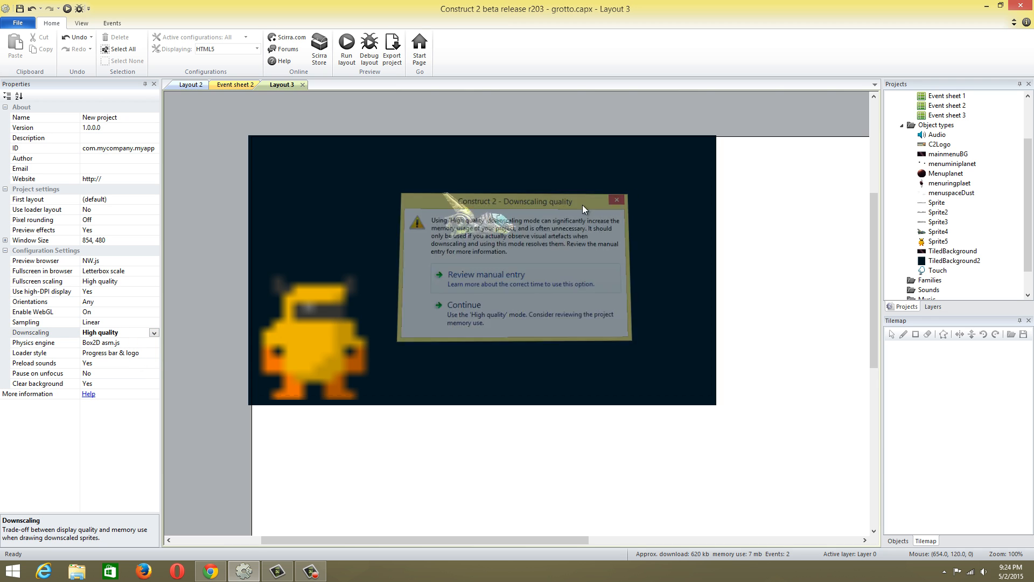
pyautogui.click(154, 332)
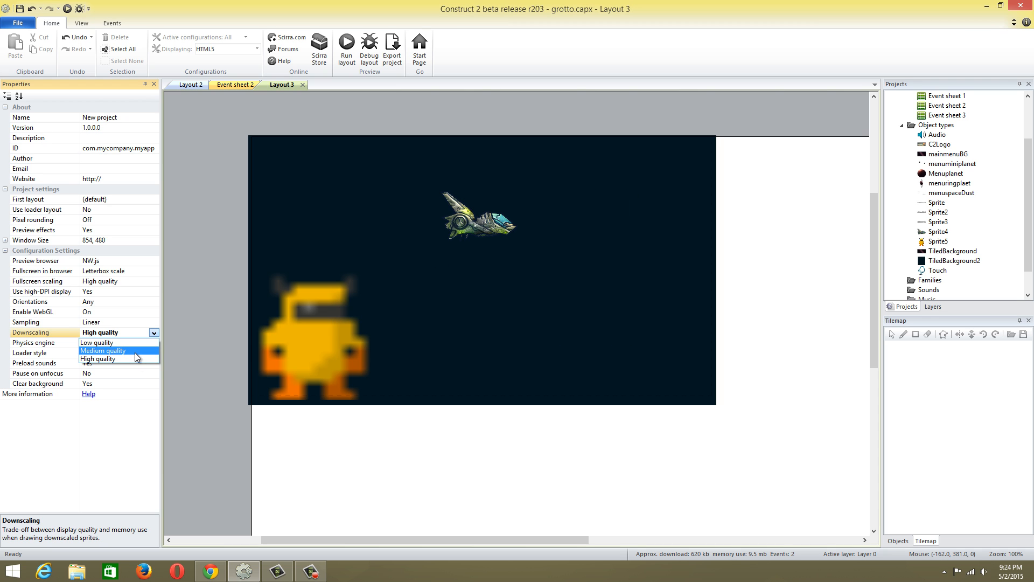
pyautogui.click(134, 352)
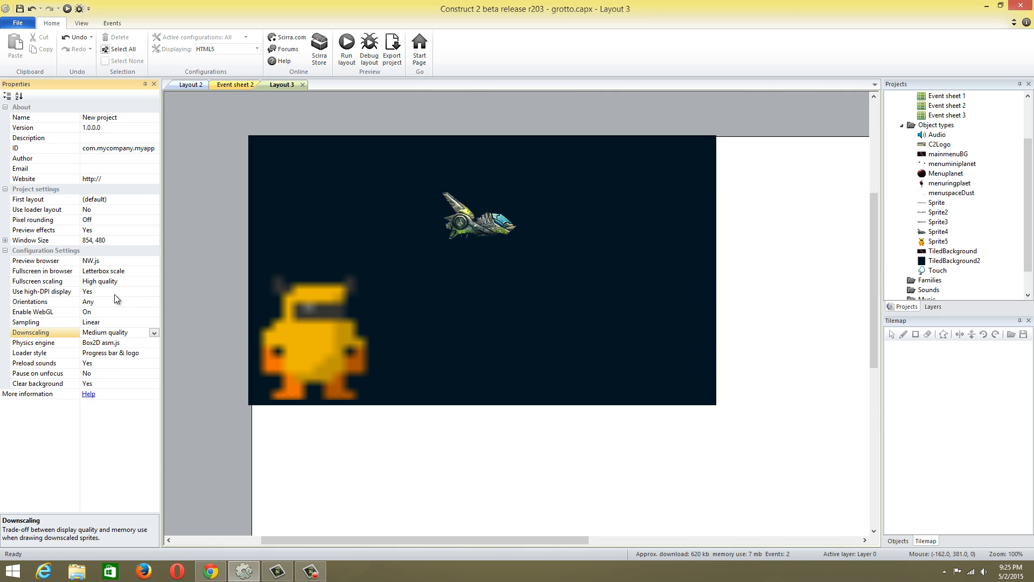
# - Go through the project's Sampling options and leave the setting on Linear
pyautogui.click(117, 322)
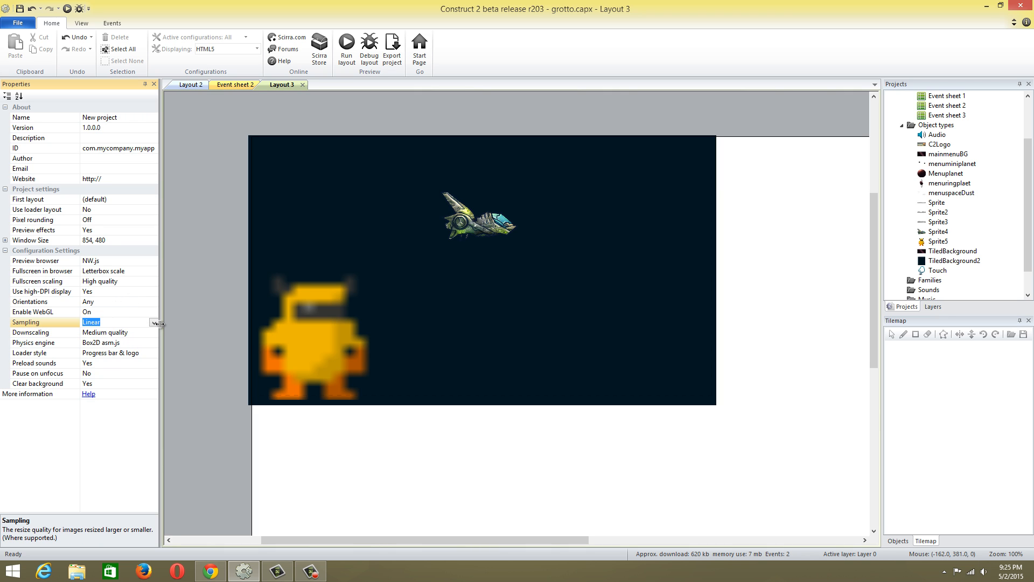
pyautogui.click(155, 323)
pyautogui.click(138, 340)
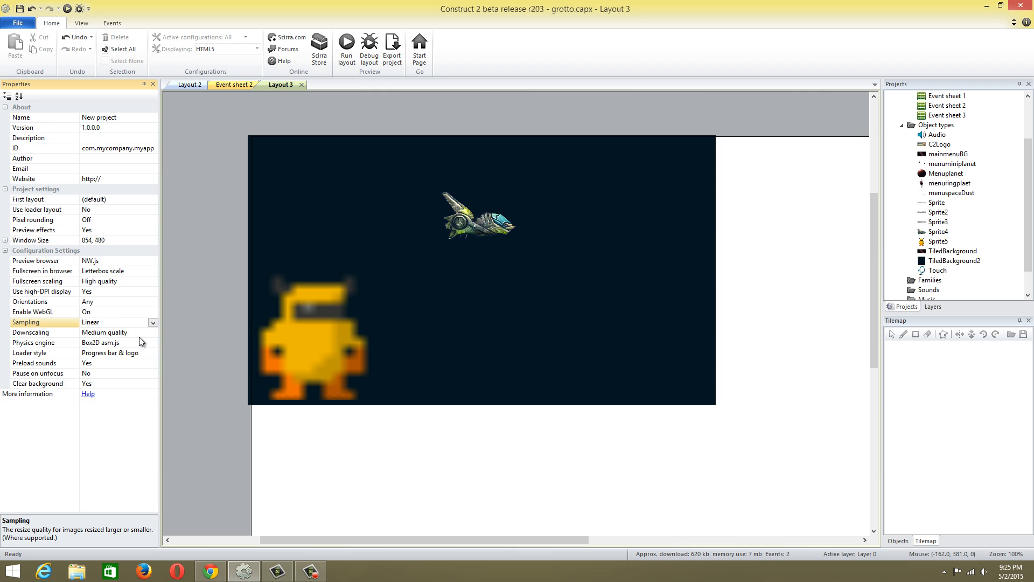
pyautogui.click(147, 324)
pyautogui.click(140, 331)
pyautogui.click(153, 323)
pyautogui.click(133, 338)
# - Review the project's Fullscreen scaling, Fullscreen in browser, Physics engine and Loader style settings
pyautogui.click(106, 292)
pyautogui.click(119, 281)
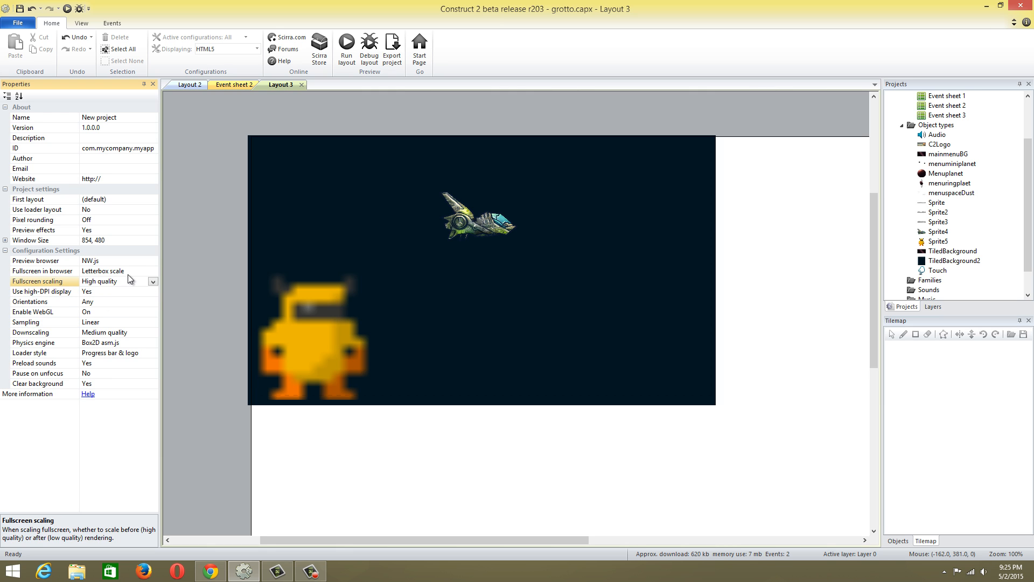
pyautogui.click(128, 274)
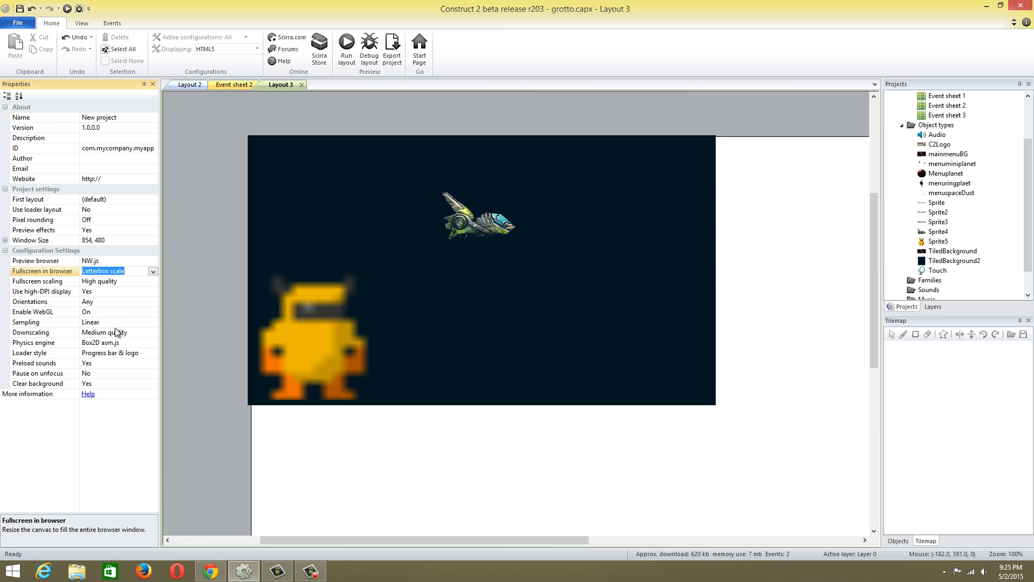
pyautogui.click(114, 324)
pyautogui.click(119, 345)
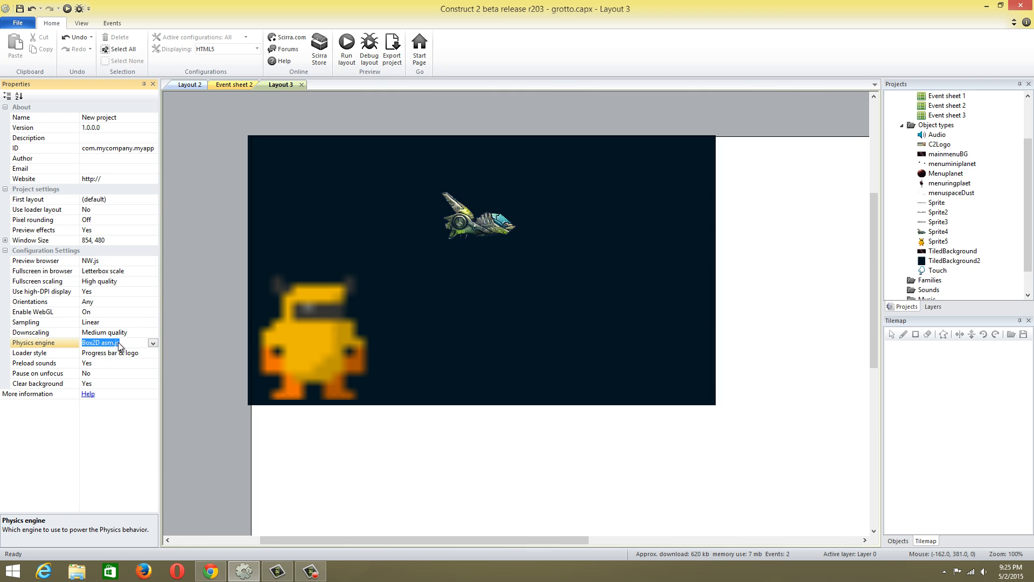
pyautogui.click(153, 343)
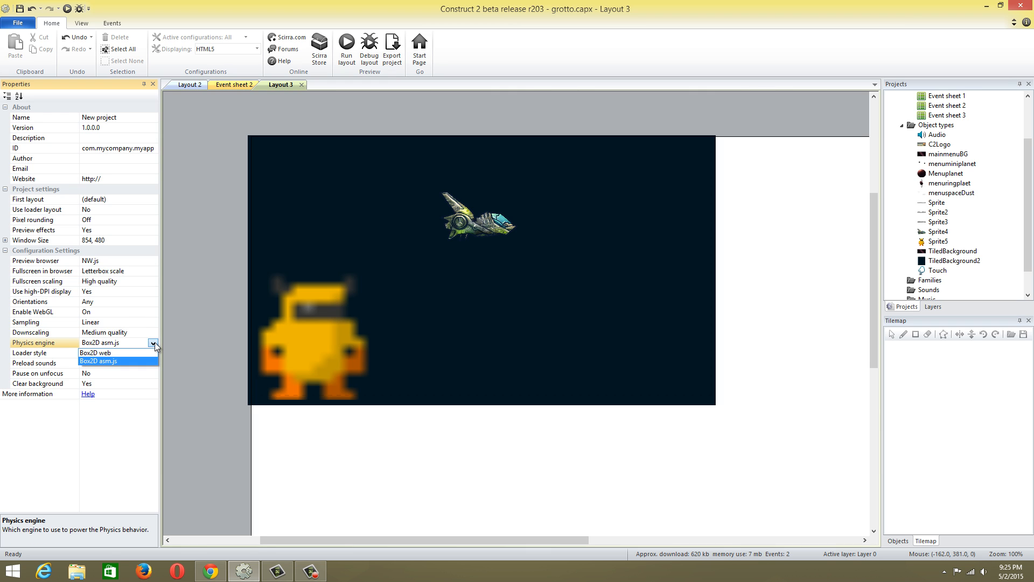
pyautogui.click(154, 342)
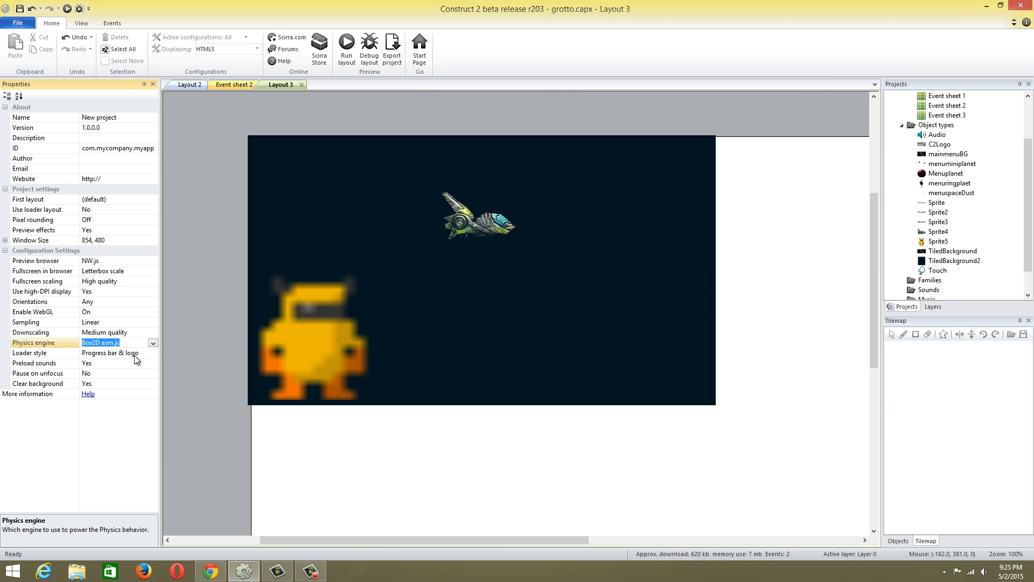
pyautogui.click(136, 352)
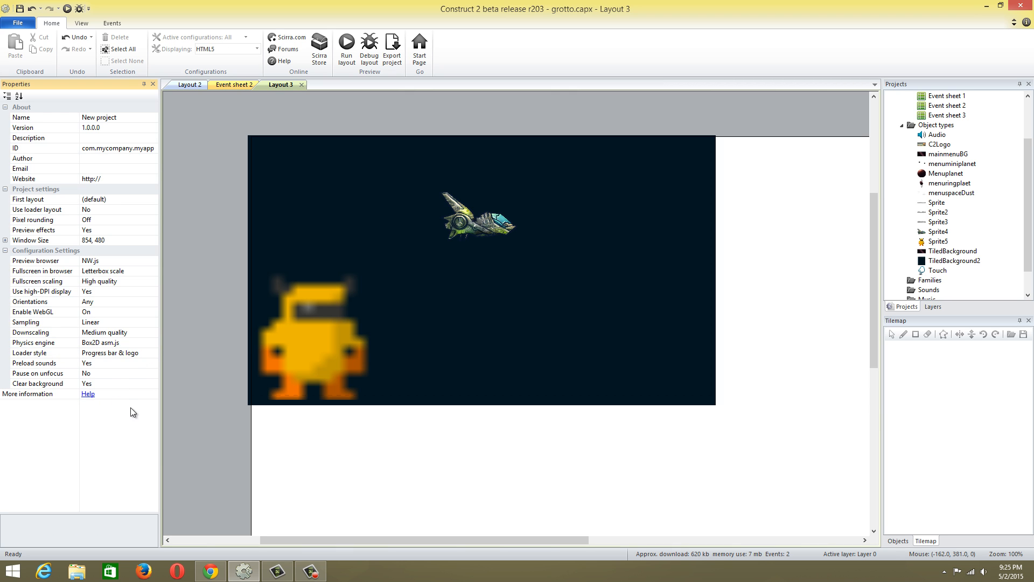
# - Shrink the player sprite to about 24 by 30 and nudge it into place in the background's lower-left corner
pyautogui.click(325, 351)
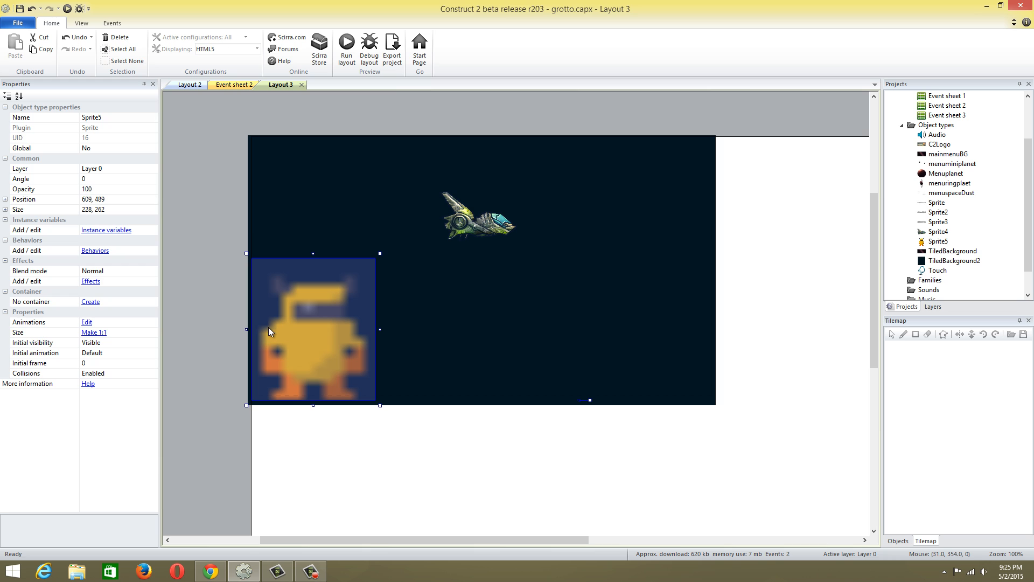
pyautogui.moveTo(381, 254); pyautogui.dragTo(251, 400)
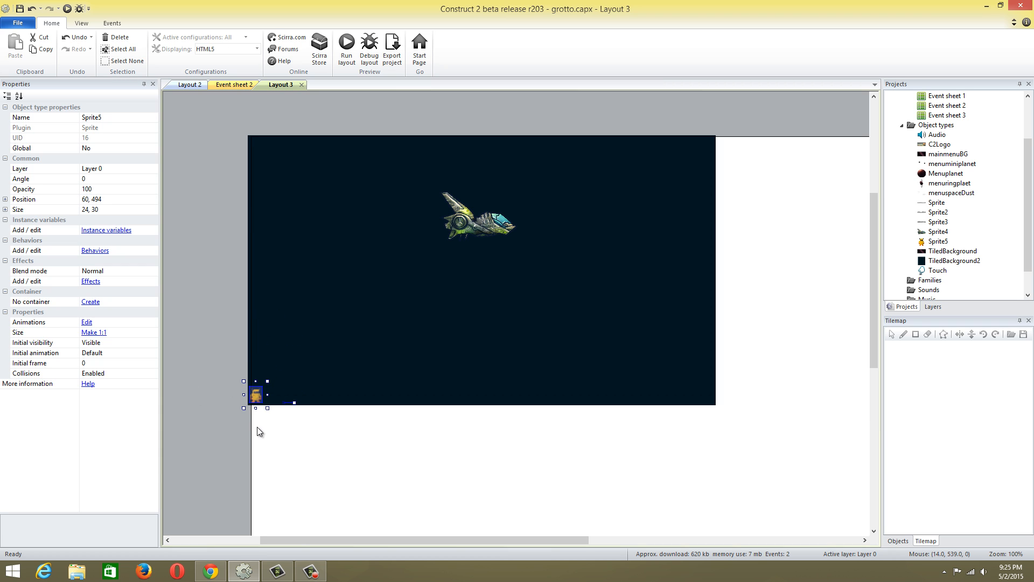
pyautogui.click(313, 336)
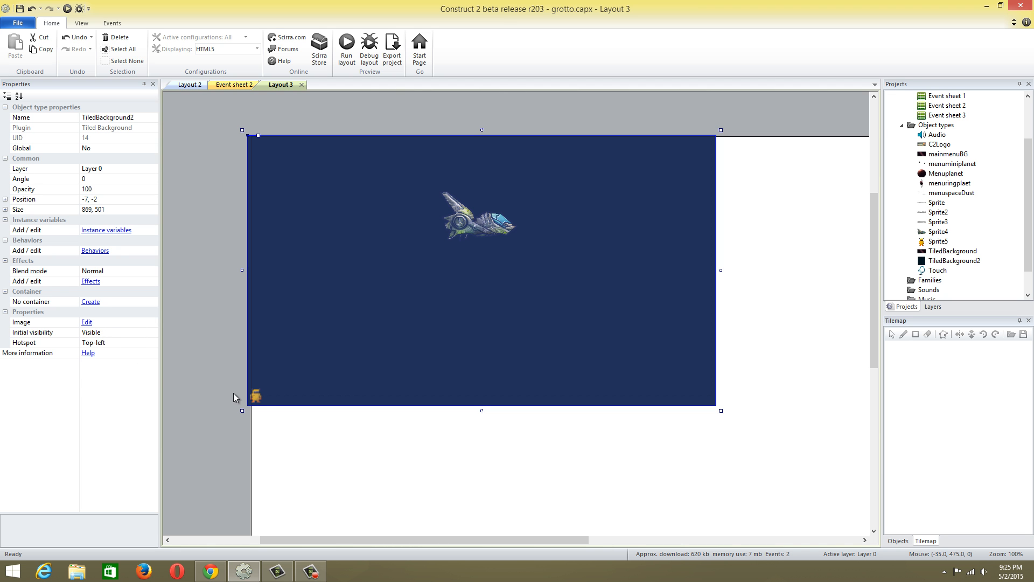
pyautogui.click(256, 396)
pyautogui.doubleClick(259, 399)
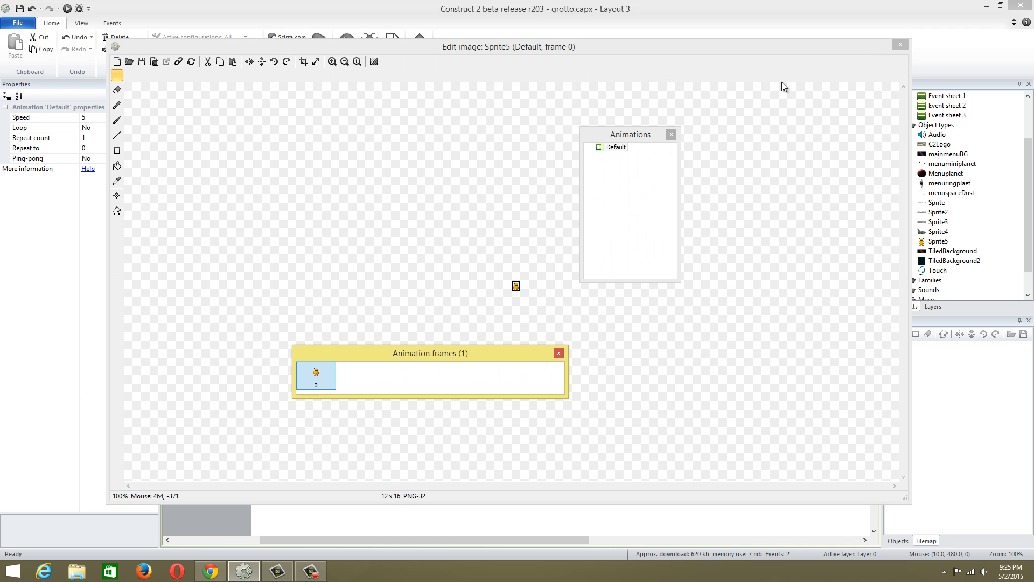
pyautogui.click(894, 46)
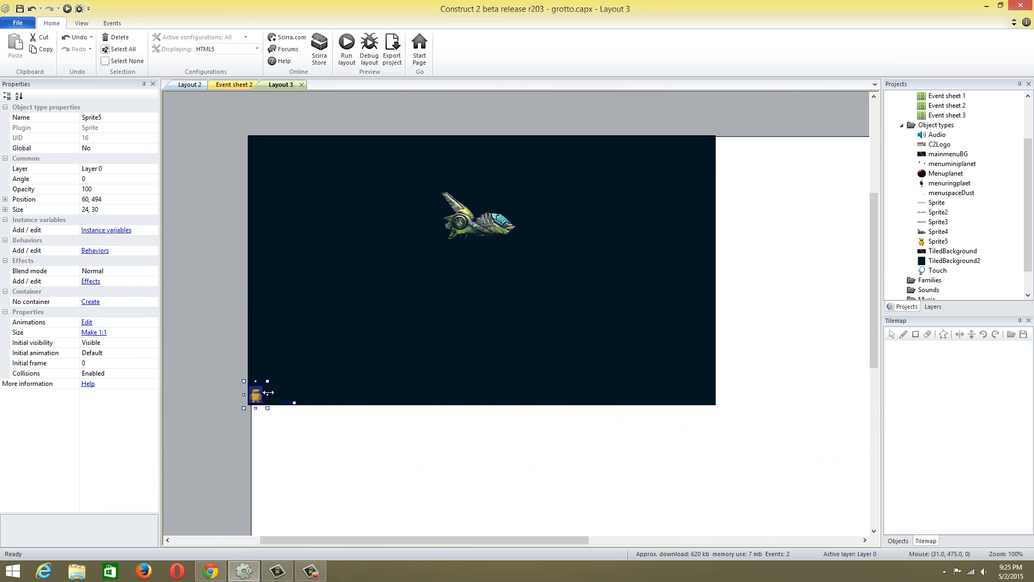
pyautogui.moveTo(259, 399); pyautogui.dragTo(263, 399)
pyautogui.click(356, 421)
pyautogui.rightClick(370, 321)
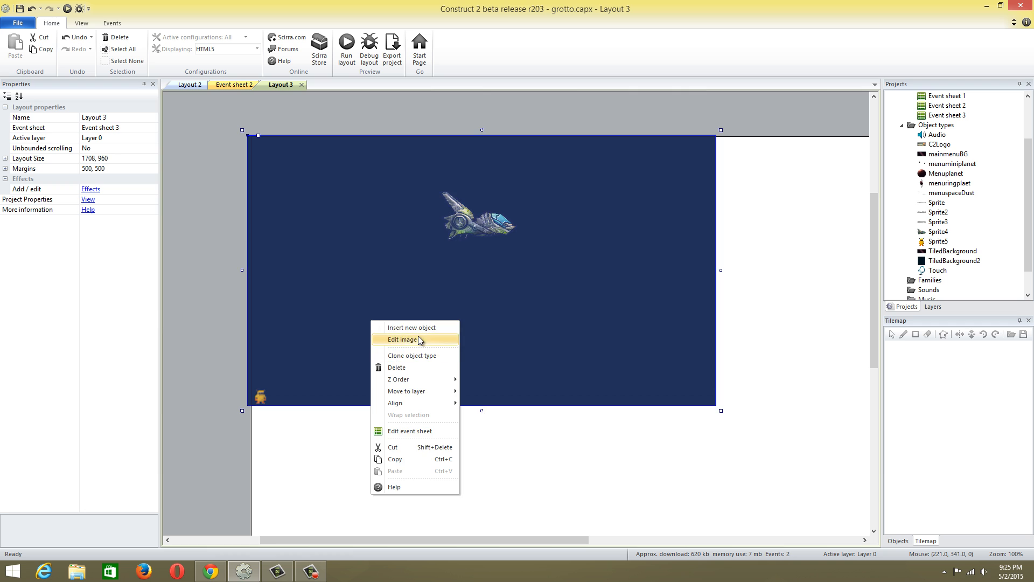
pyautogui.click(393, 329)
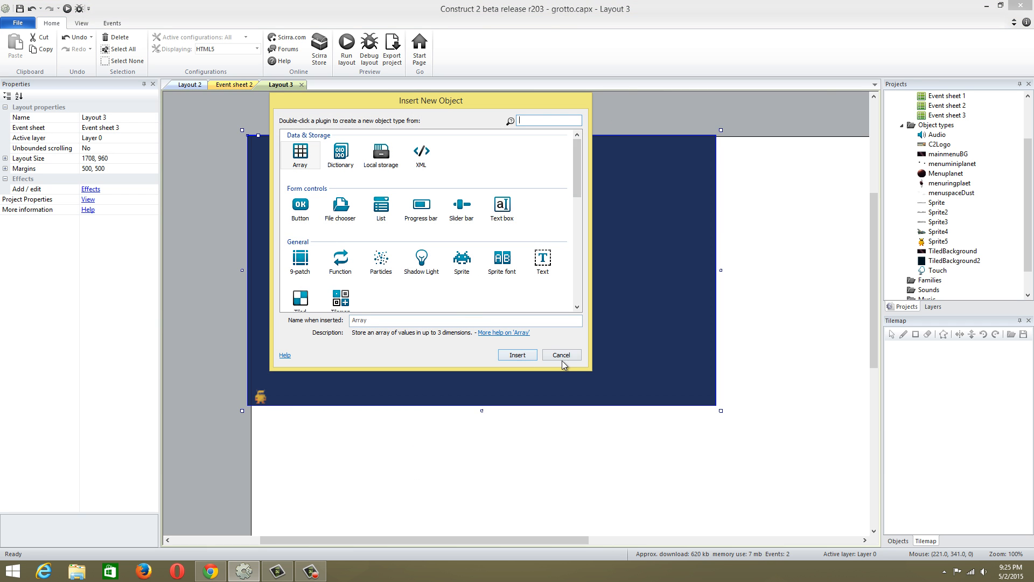
pyautogui.click(563, 358)
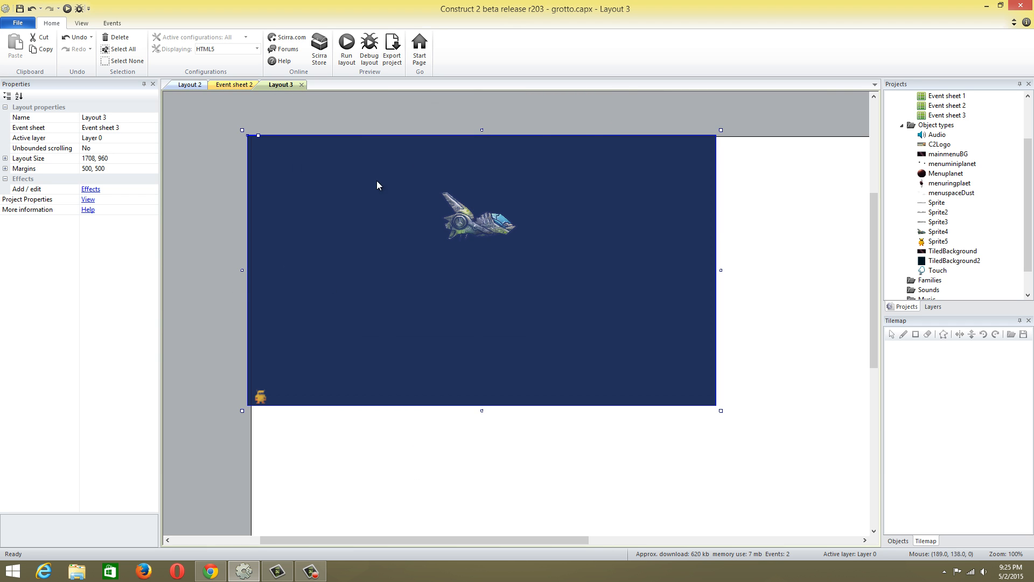
# - Nudge the spaceship slightly to the right and add a Text object about 438 by 158 along the background's lower edge
pyautogui.moveTo(507, 232); pyautogui.dragTo(515, 233)
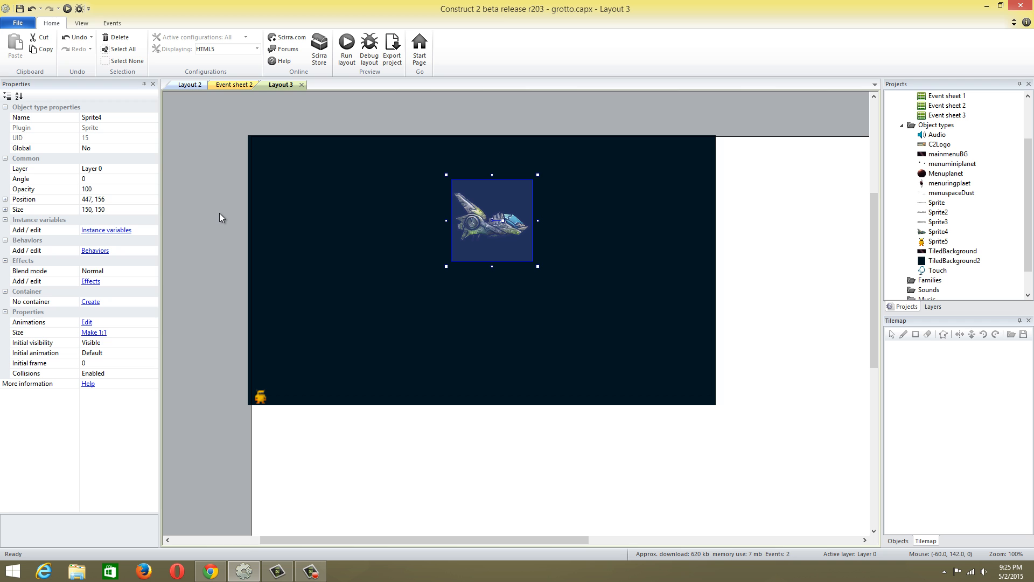
pyautogui.click(318, 313)
pyautogui.rightClick(342, 315)
pyautogui.click(353, 323)
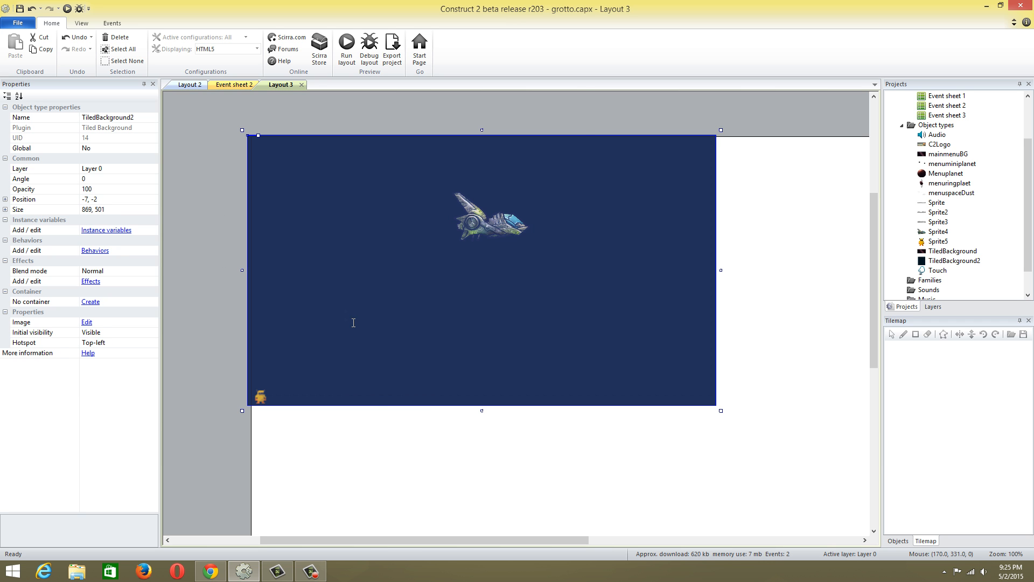
pyautogui.doubleClick(537, 259)
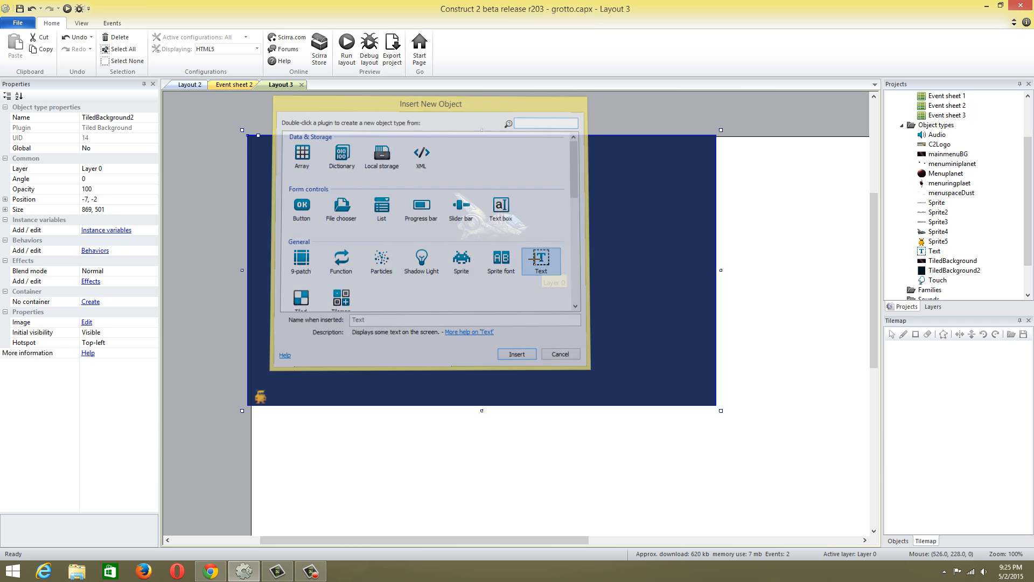
pyautogui.click(339, 309)
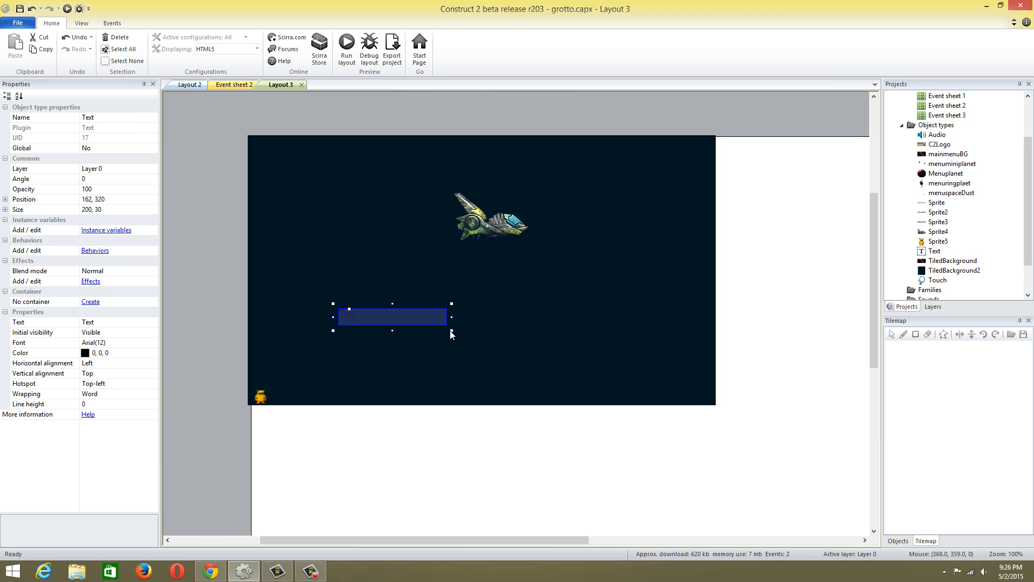
pyautogui.moveTo(451, 330); pyautogui.dragTo(579, 399)
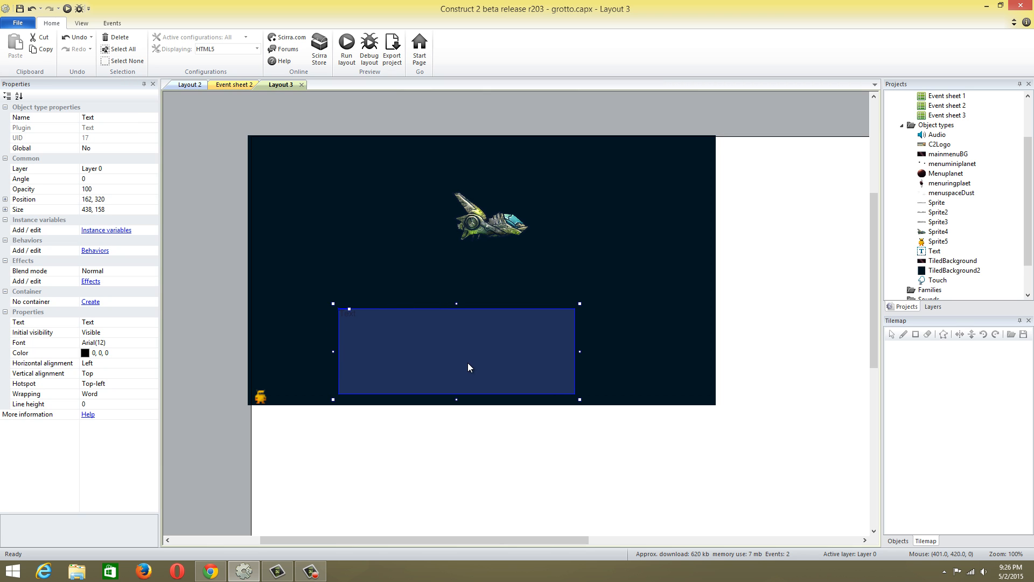
pyautogui.moveTo(399, 359); pyautogui.dragTo(361, 367)
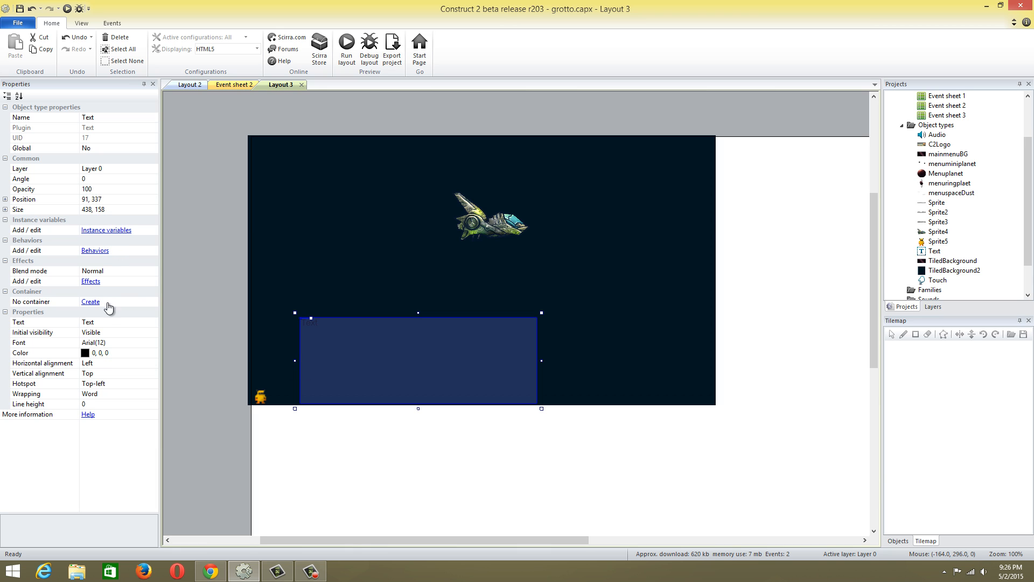
# - Set the Text object's text to "Player: Star Command come in."
pyautogui.click(101, 322)
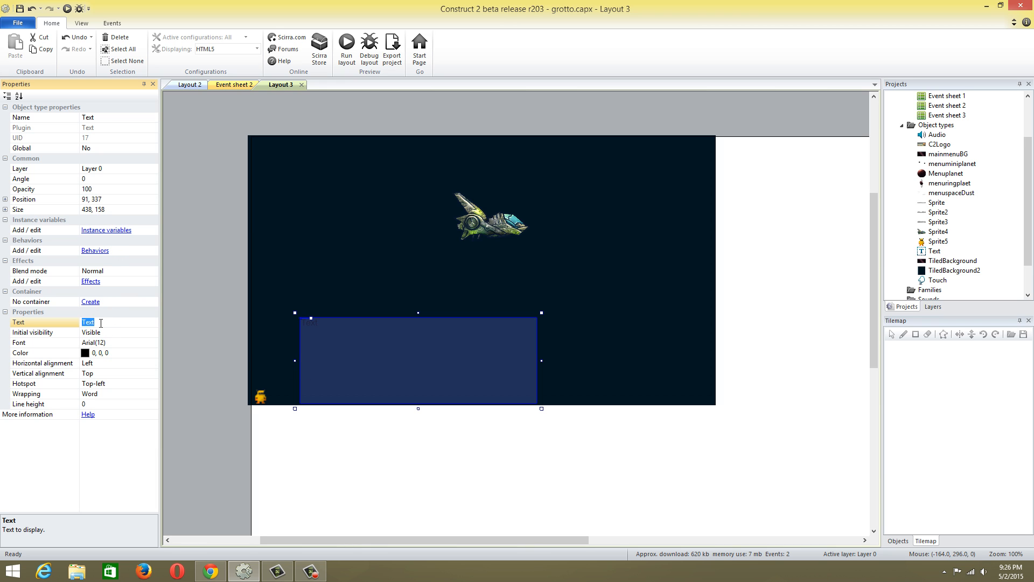
pyautogui.press('BackSpace')
pyautogui.write('Player')
pyautogui.write(': Star Command c')
pyautogui.write('ome in')
pyautogui.write('.')
pyautogui.click(379, 329)
# - Set the dialogue text's color to white (255, 255, 255)
pyautogui.click(146, 353)
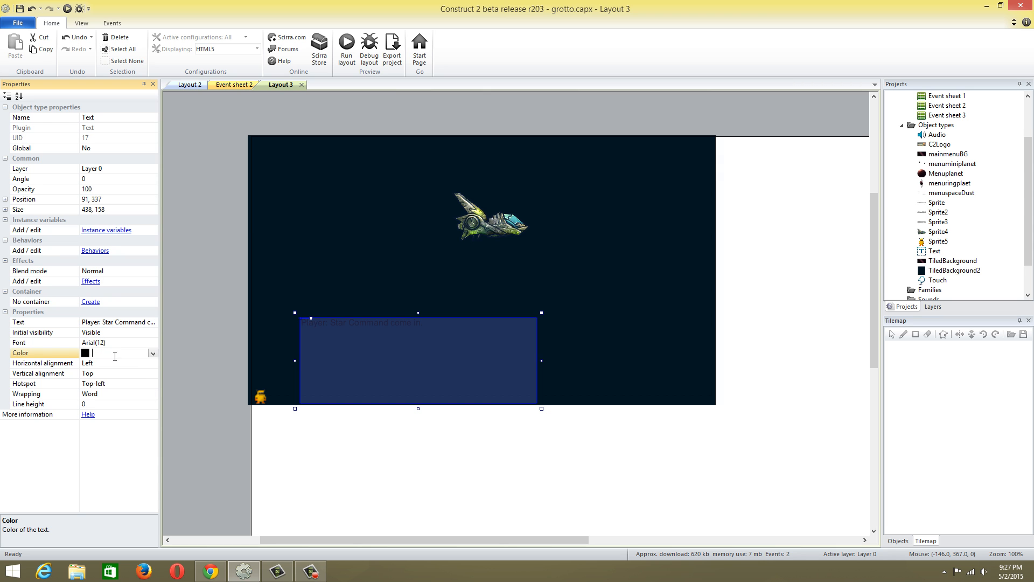
pyautogui.click(153, 352)
pyautogui.click(243, 460)
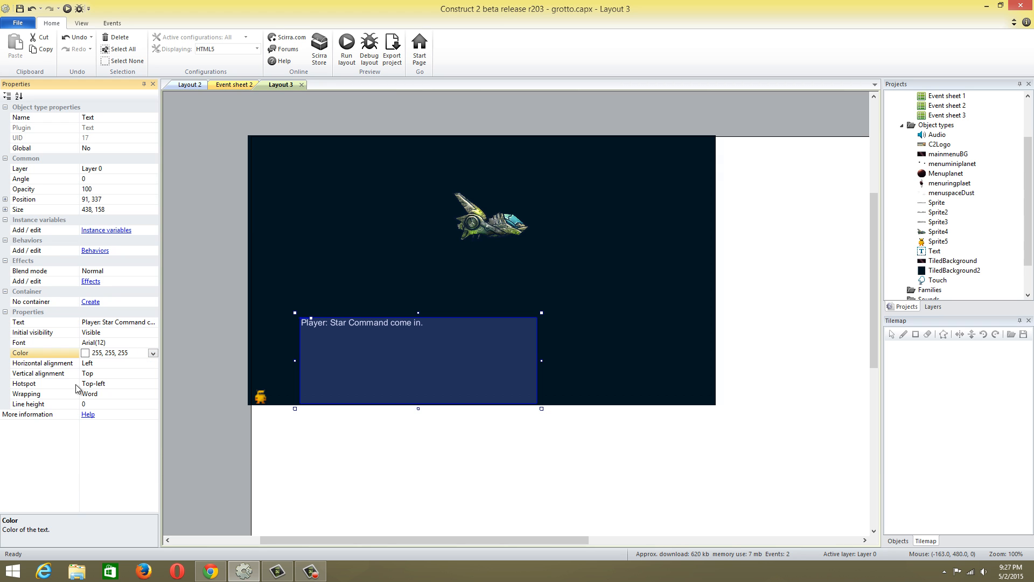
# - Change the dialogue text's font to Autumn, Medium style, size 24
pyautogui.click(99, 334)
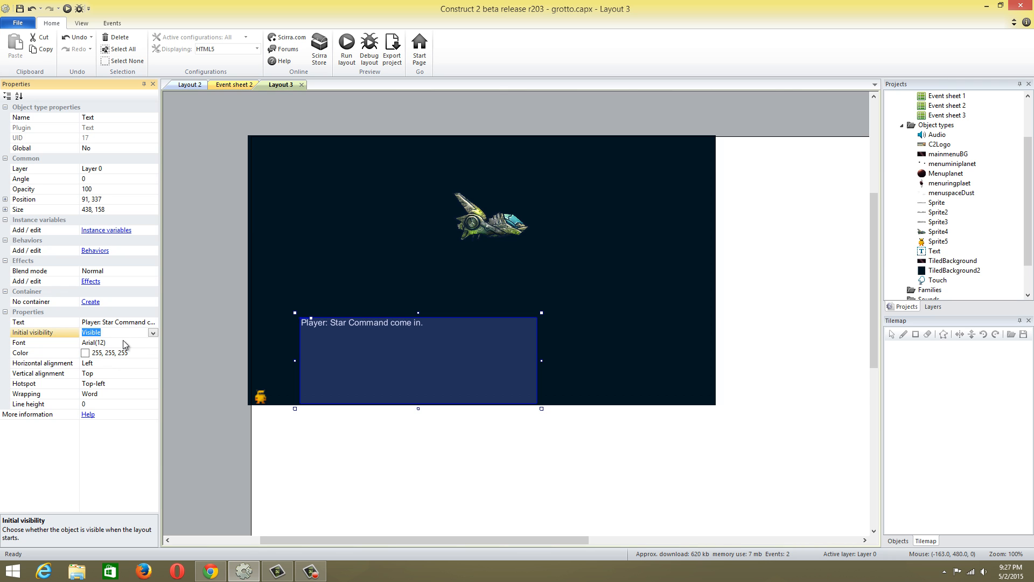
pyautogui.click(127, 344)
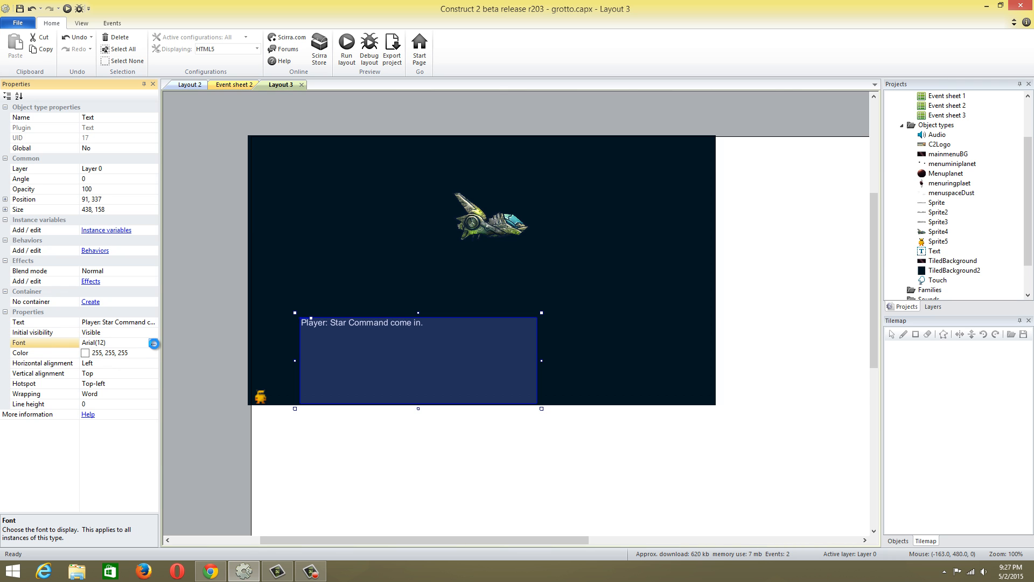
pyautogui.click(154, 344)
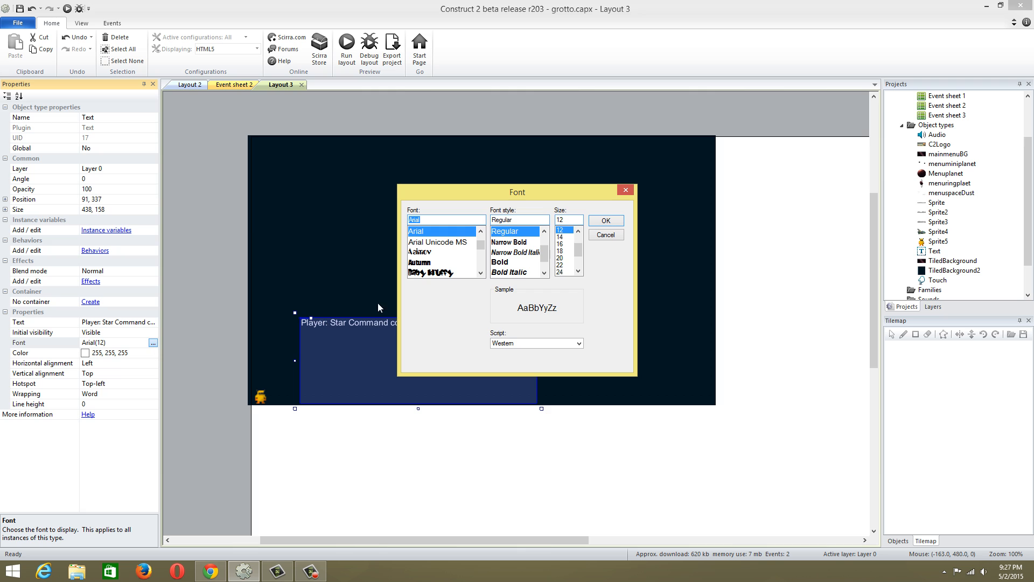
pyautogui.click(447, 263)
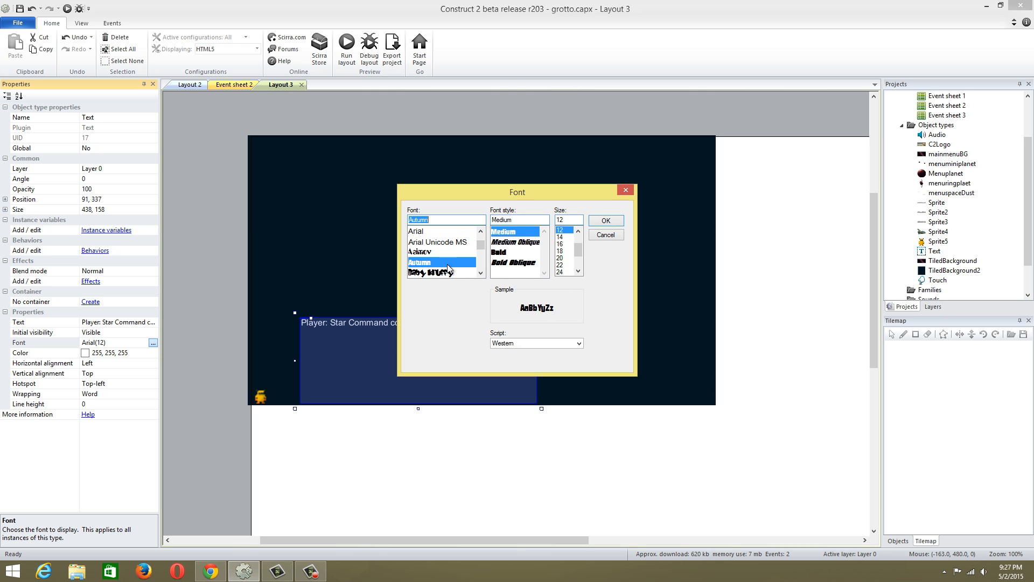
pyautogui.click(561, 272)
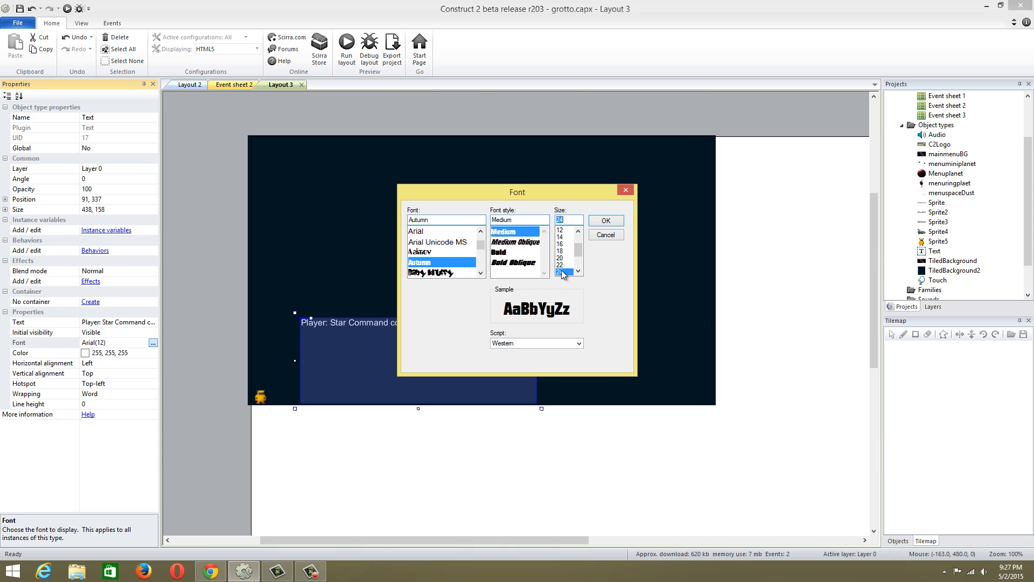
pyautogui.click(606, 222)
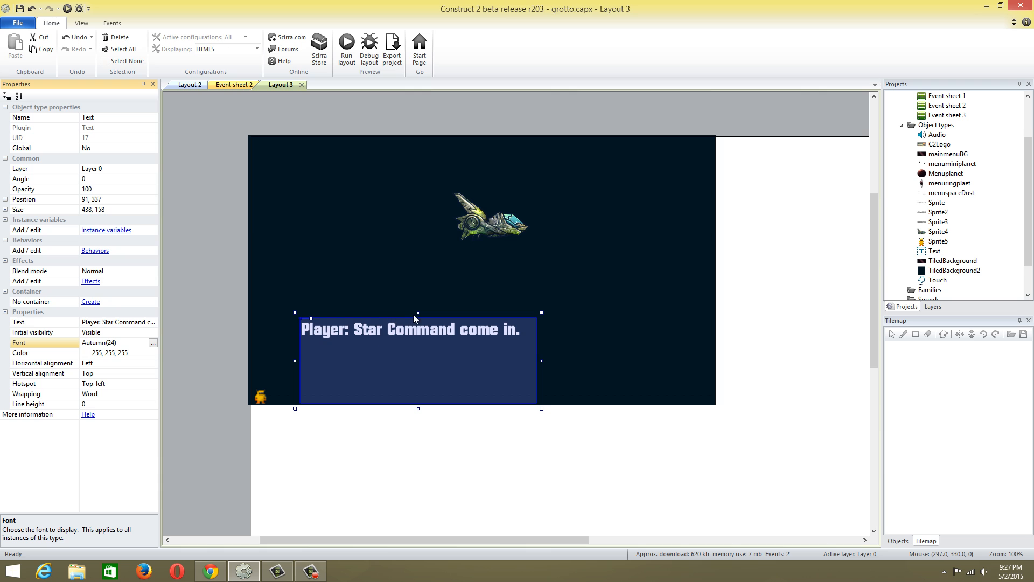
# - Move the dialogue text down near the background's lower edge and place the player sprite just in front of its first word
pyautogui.moveTo(413, 315); pyautogui.dragTo(396, 370)
pyautogui.click(263, 398)
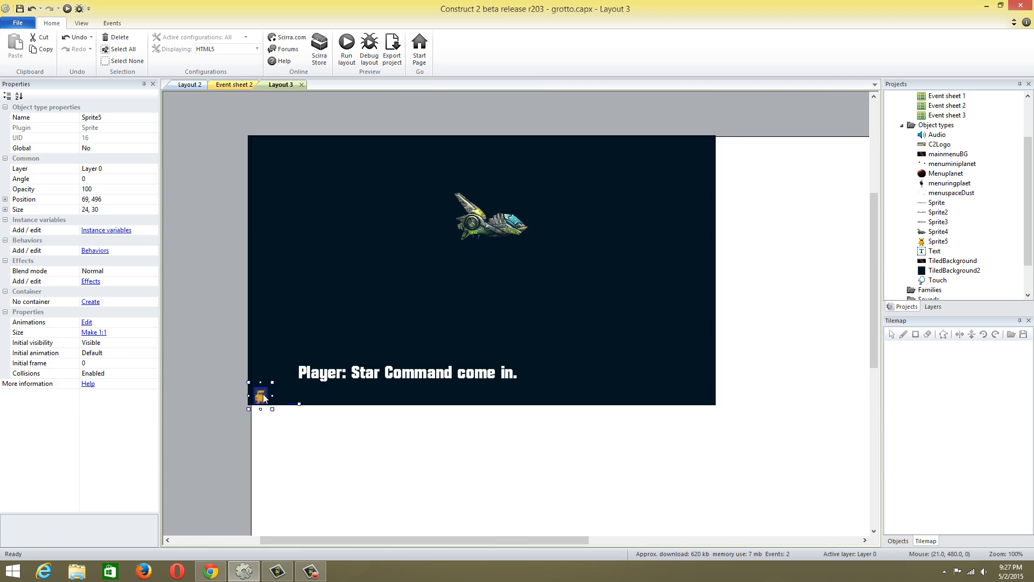
pyautogui.moveTo(263, 397); pyautogui.dragTo(282, 374)
pyautogui.click(224, 365)
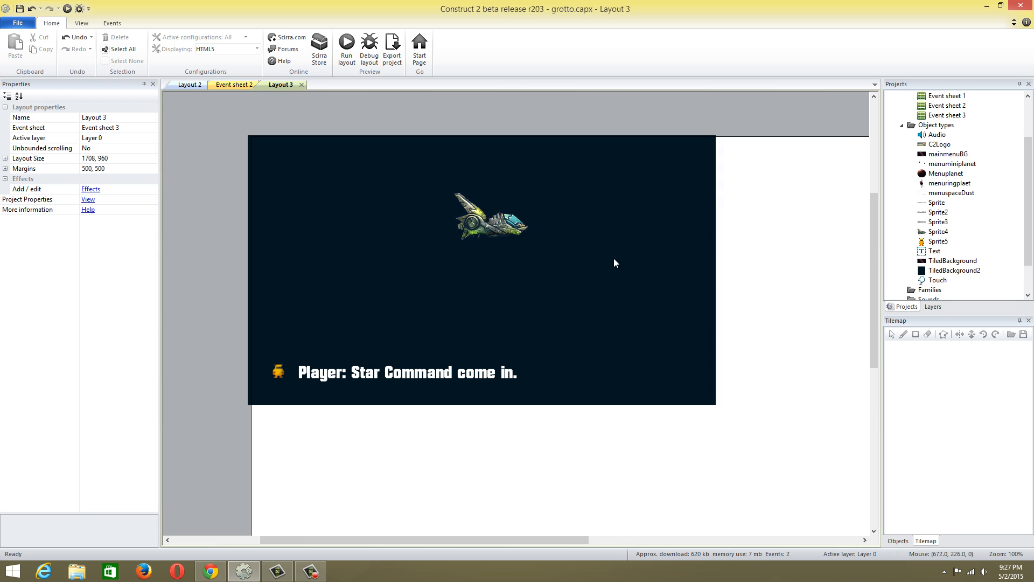
# - Close Event sheet 2 and Layout 2, keeping only Layout 3 open
pyautogui.click(235, 84)
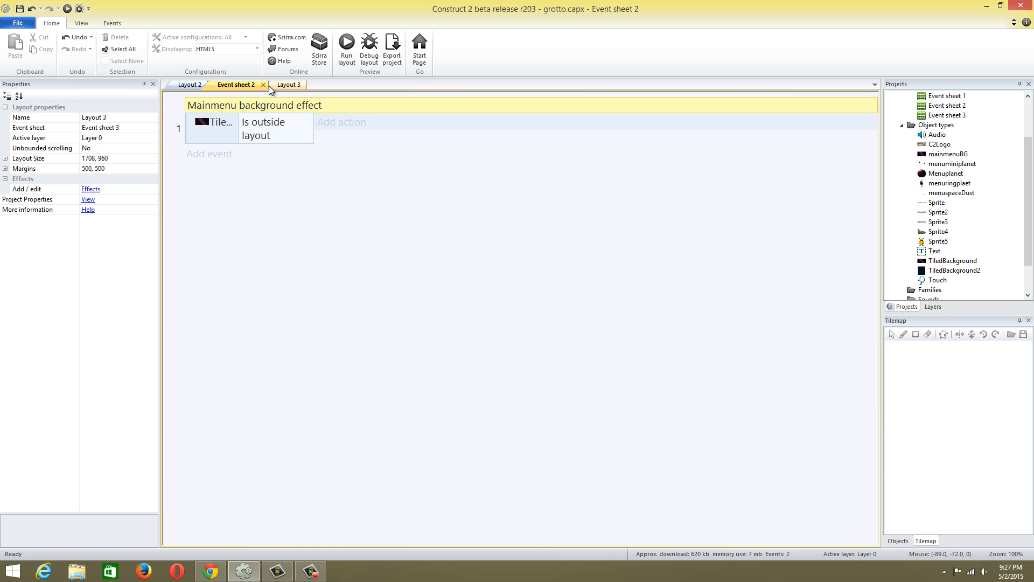
pyautogui.click(263, 85)
pyautogui.click(184, 85)
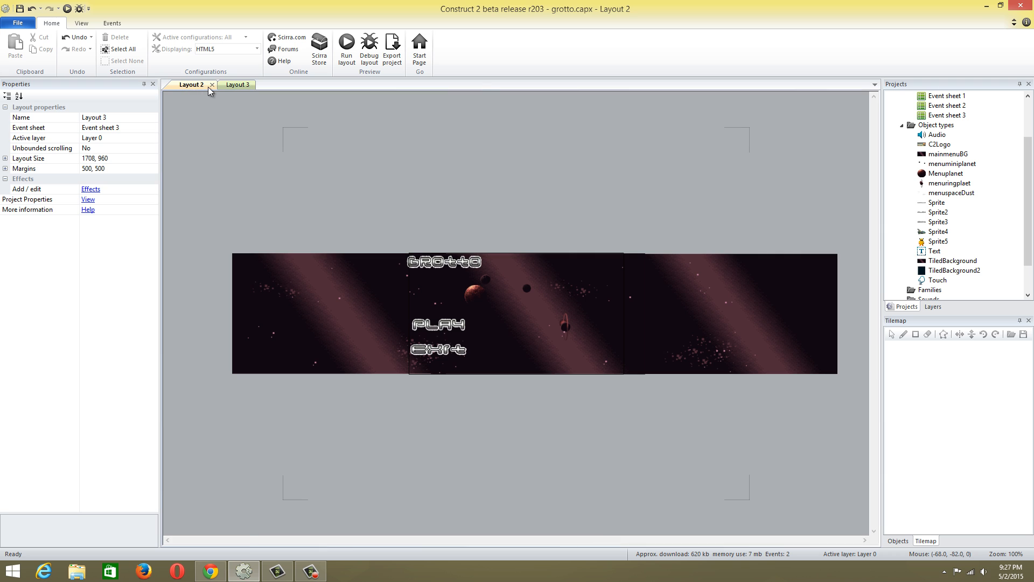
pyautogui.click(212, 85)
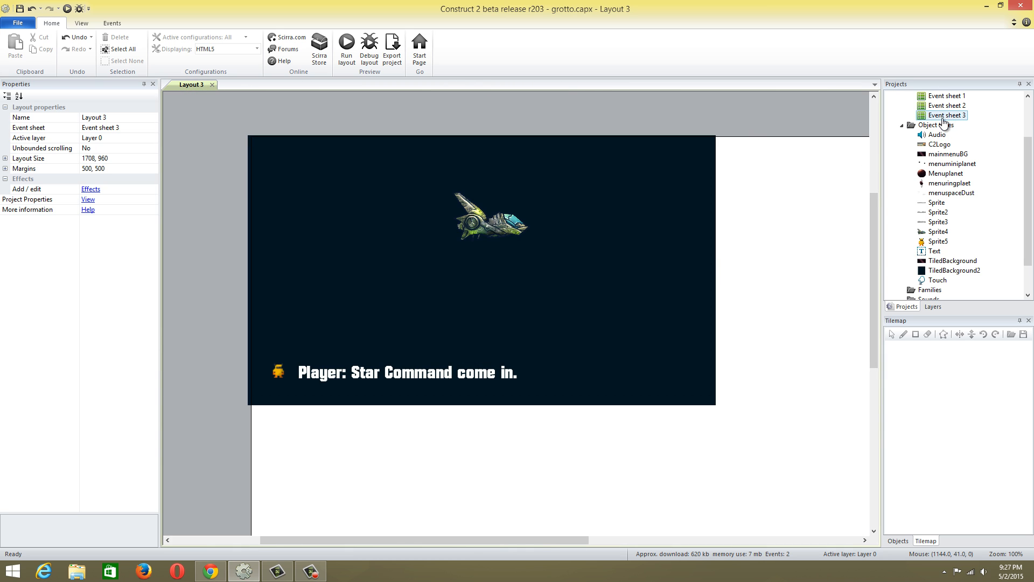
# - Rename the spaceship object Sprite4 as playerShip in the project's object types
pyautogui.scroll(2, 953, 167)
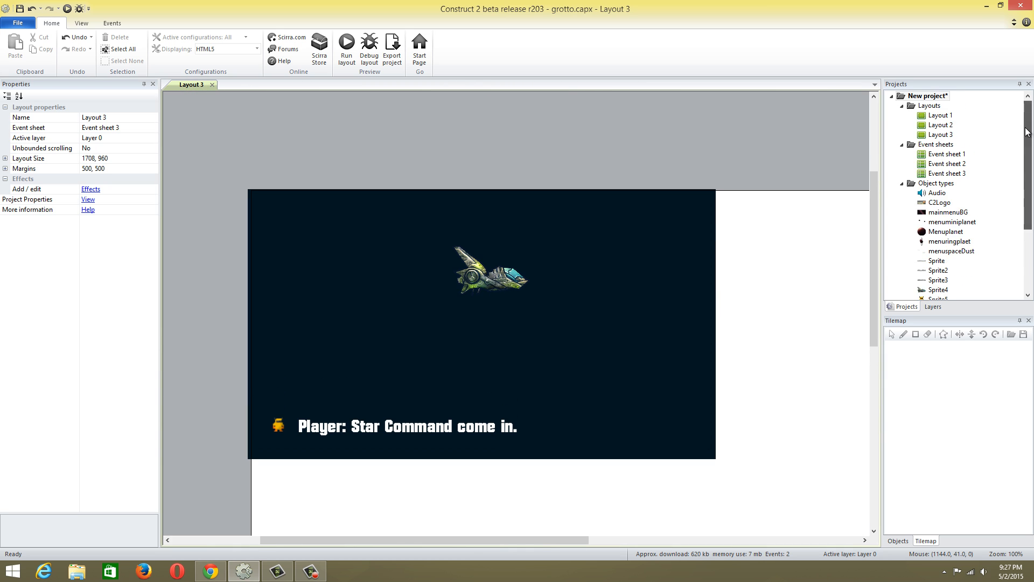
pyautogui.click(511, 282)
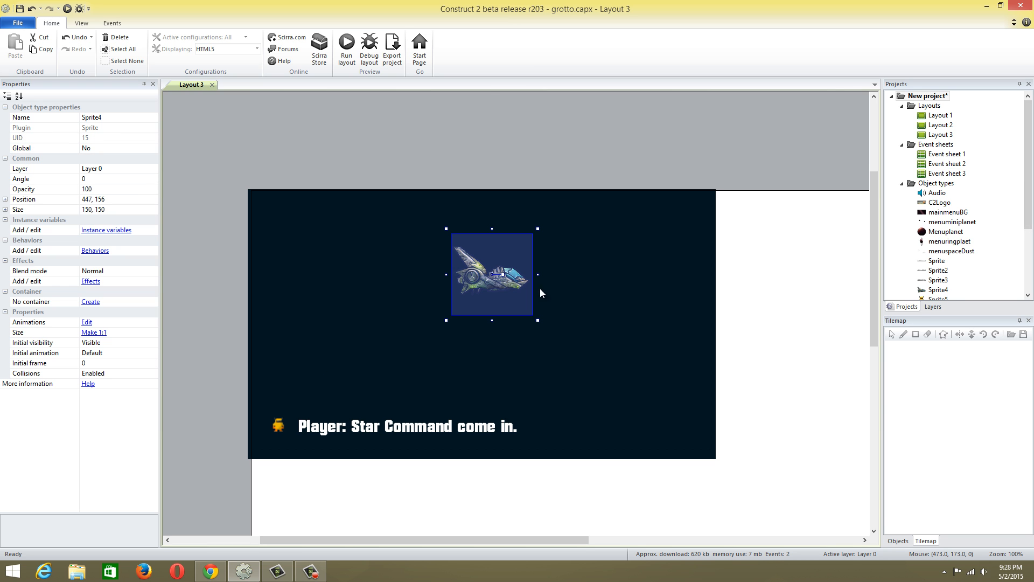
pyautogui.moveTo(1028, 188); pyautogui.dragTo(1026, 231)
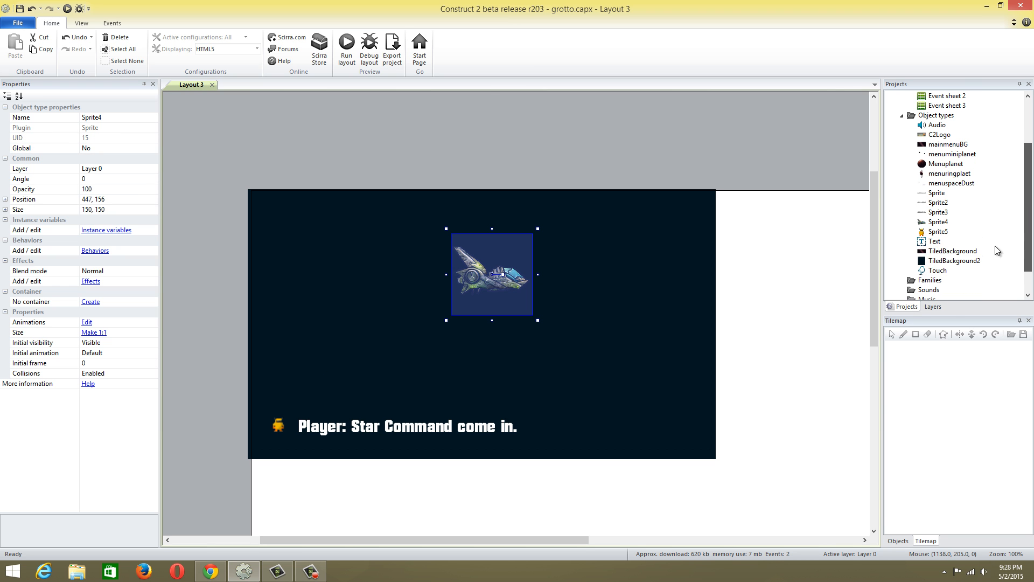
pyautogui.rightClick(936, 224)
pyautogui.click(961, 298)
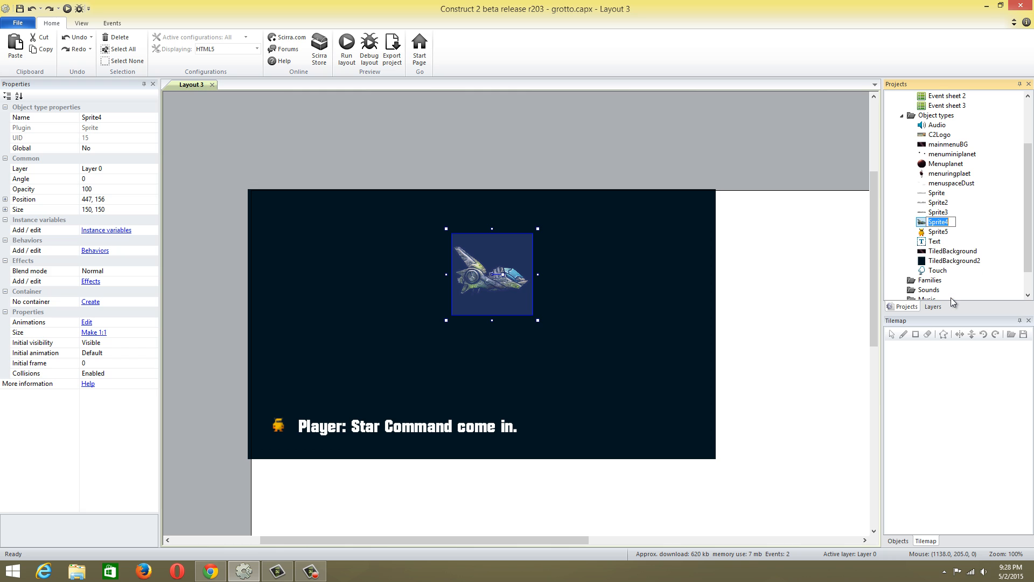
pyautogui.write('player ship')
pyautogui.click(761, 311)
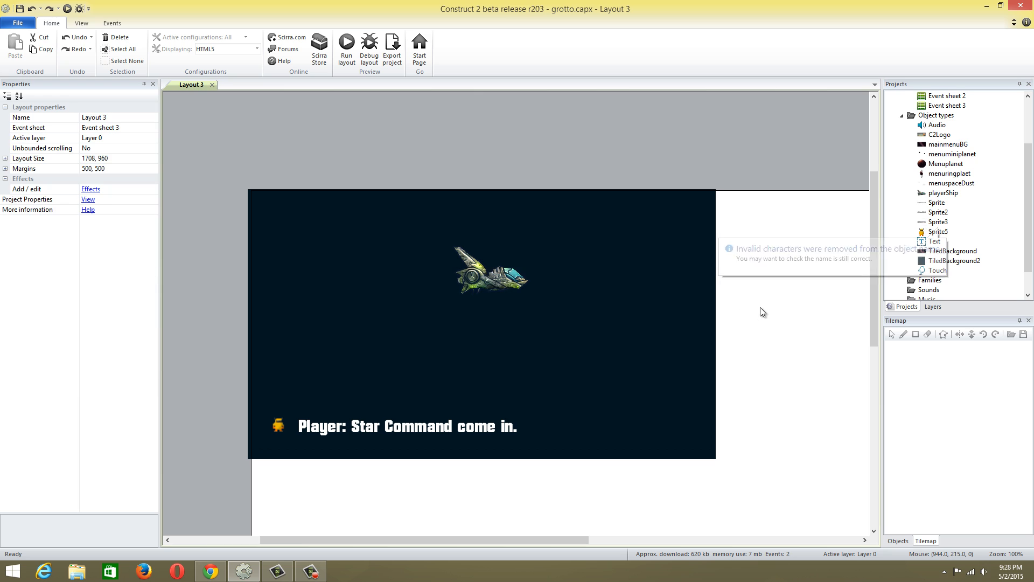
# - Rename the small player sprite Sprite5 as playermessage in the project's object types
pyautogui.click(283, 423)
pyautogui.rightClick(937, 232)
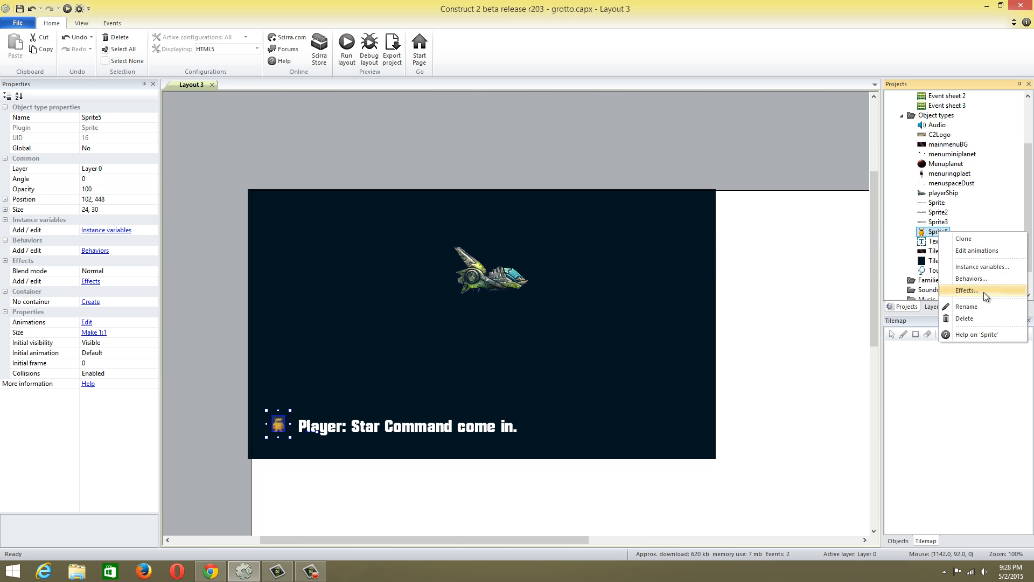
pyautogui.click(978, 306)
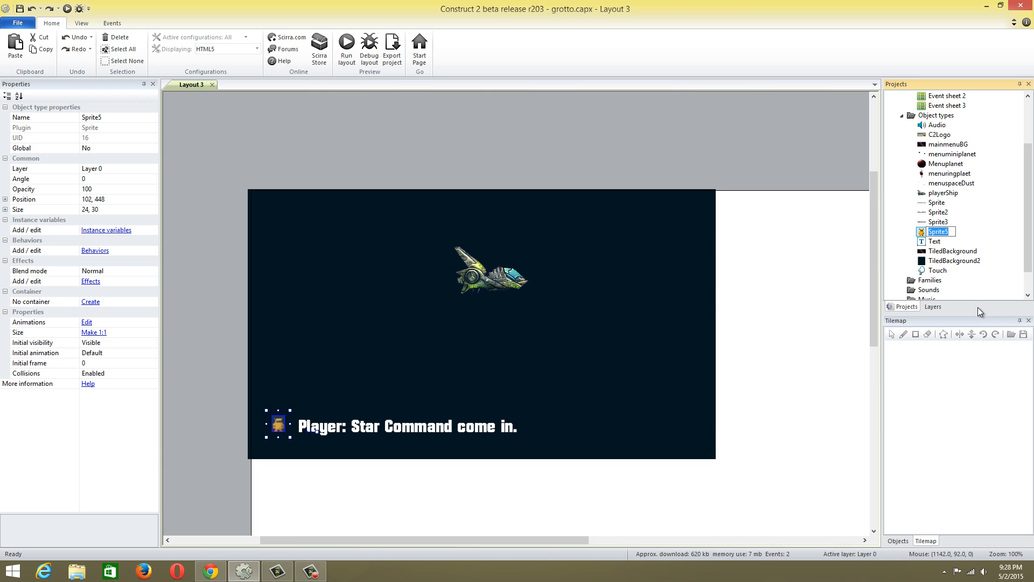
pyautogui.write('playermessage')
pyautogui.click(425, 426)
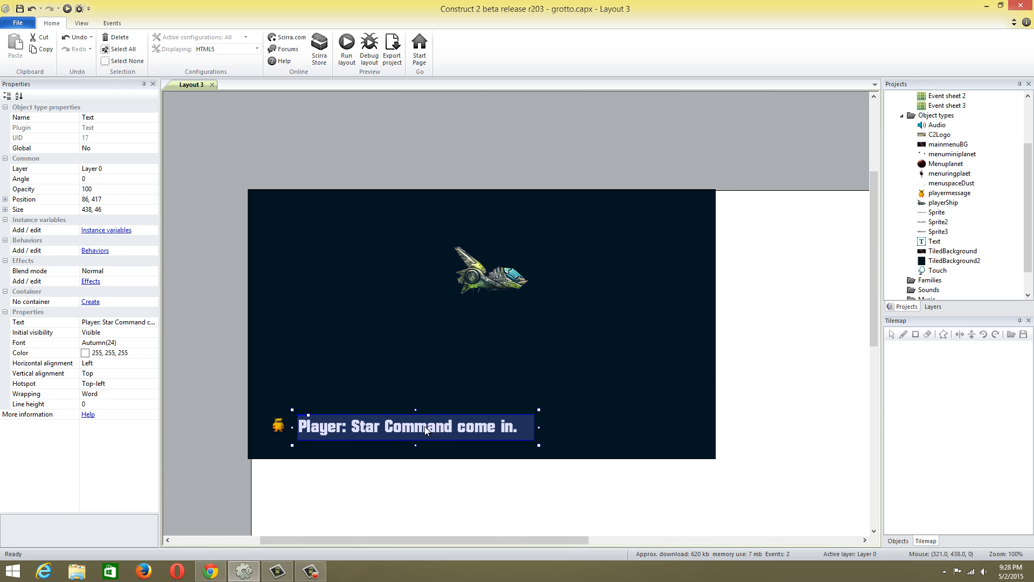
pyautogui.rightClick(933, 242)
pyautogui.click(876, 311)
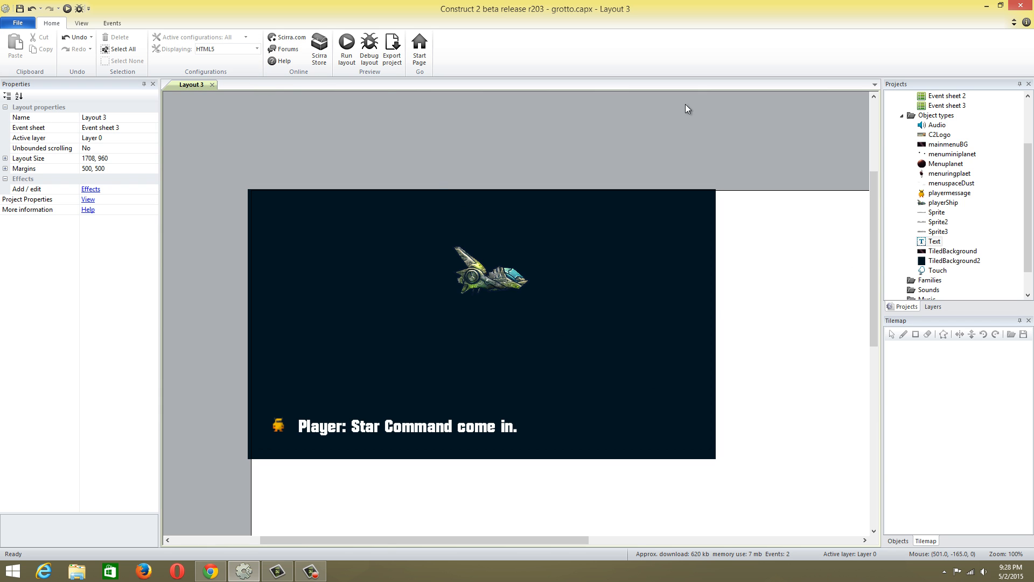
# - Open Event sheet 3 and add a System event with the On start of layout condition
pyautogui.doubleClick(956, 106)
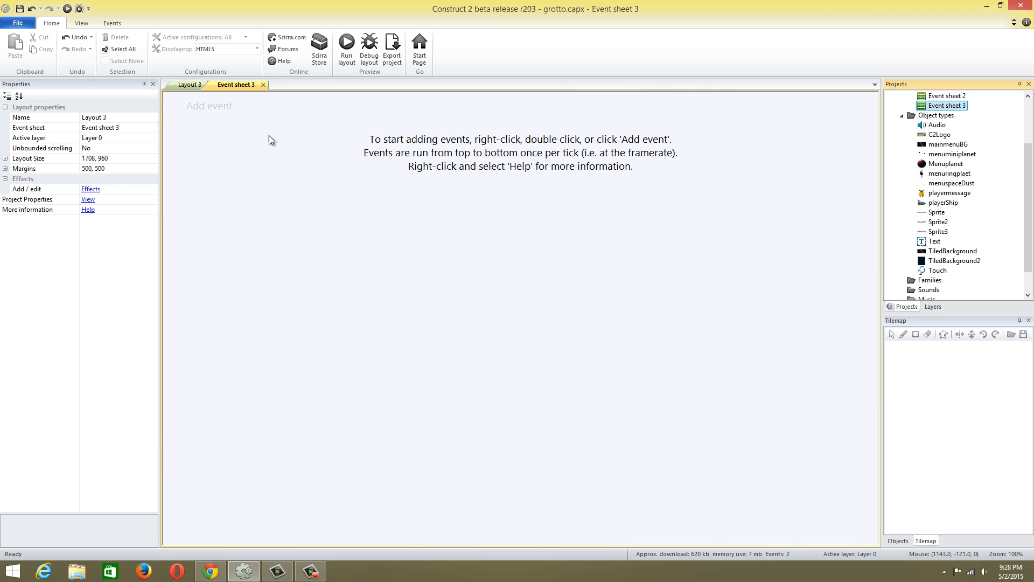
pyautogui.doubleClick(270, 132)
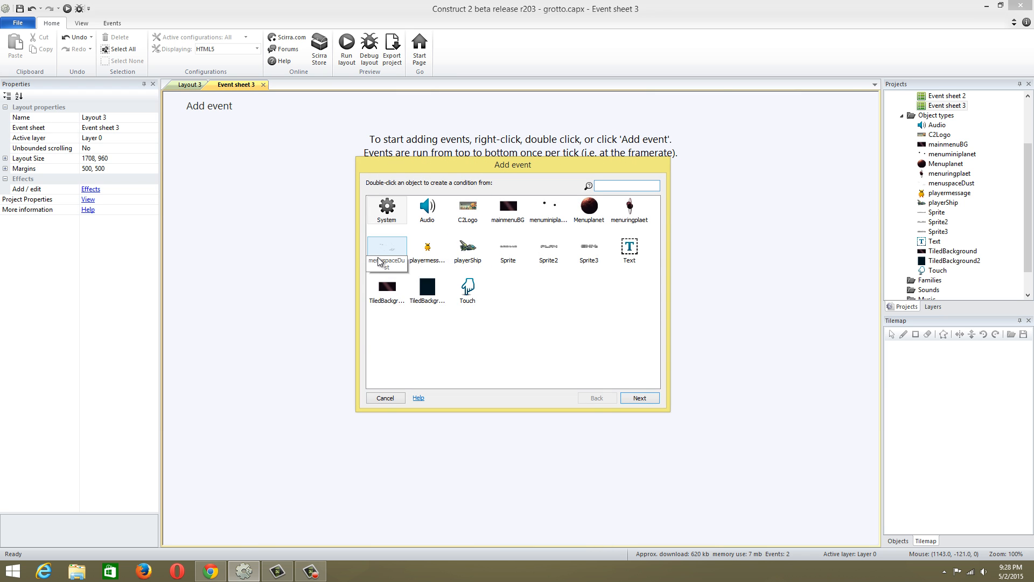
pyautogui.doubleClick(386, 207)
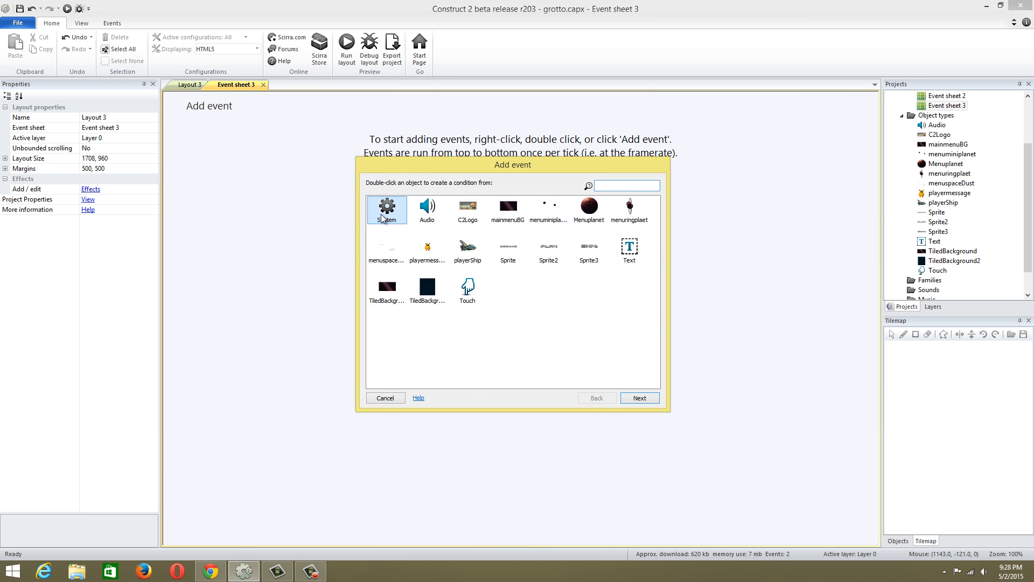
pyautogui.moveTo(655, 216); pyautogui.dragTo(655, 339)
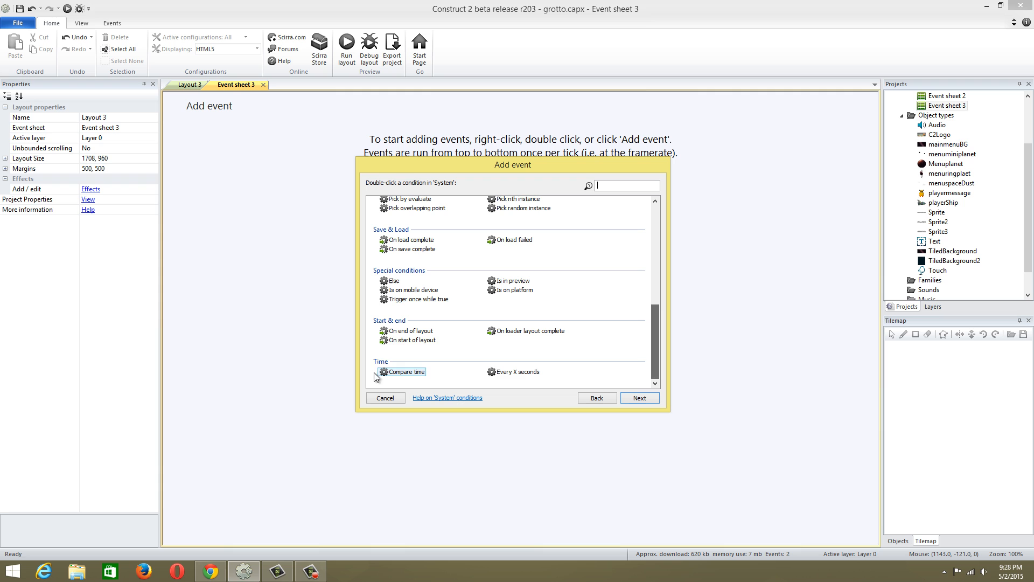
pyautogui.doubleClick(405, 340)
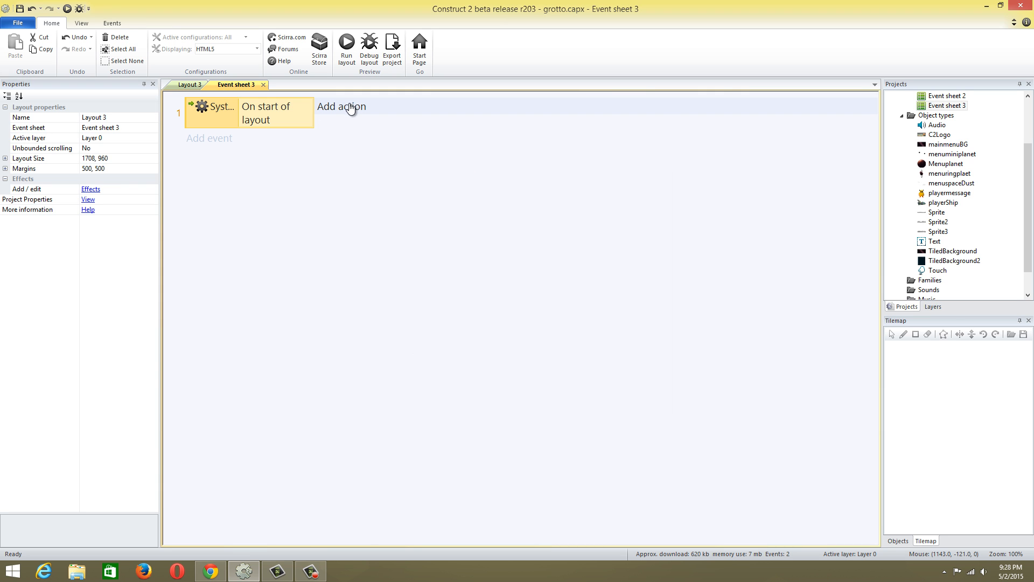
# - Add a Set visible action for the Text object to the start of layout event, with visibility Visible
pyautogui.click(351, 106)
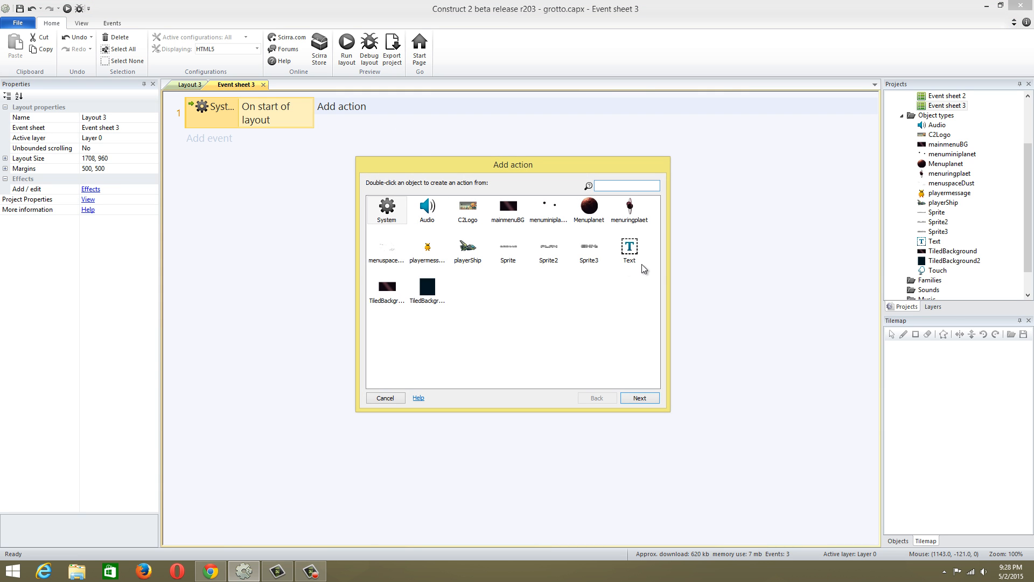
pyautogui.doubleClick(626, 253)
pyautogui.moveTo(653, 257); pyautogui.dragTo(654, 350)
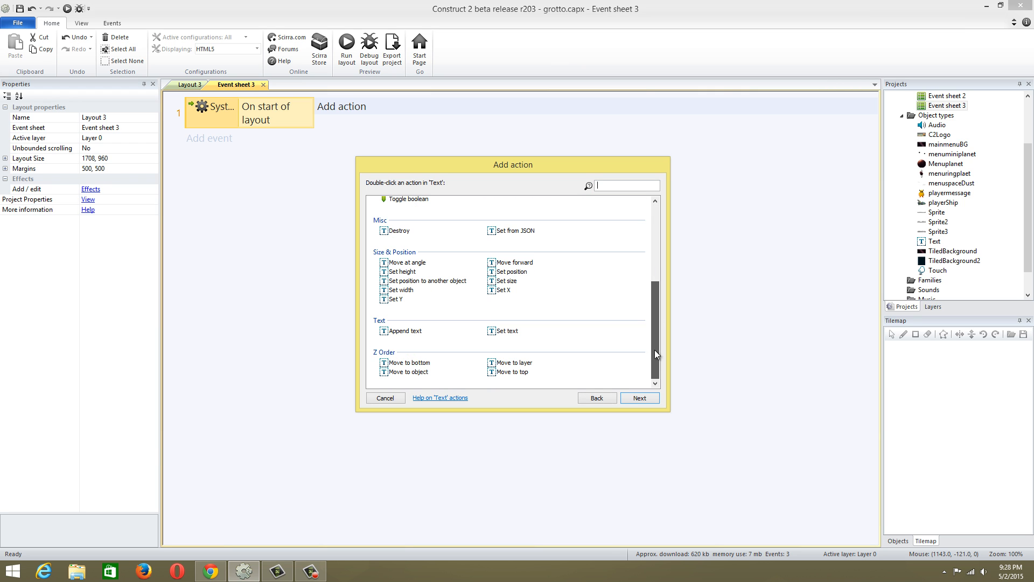
pyautogui.click(608, 187)
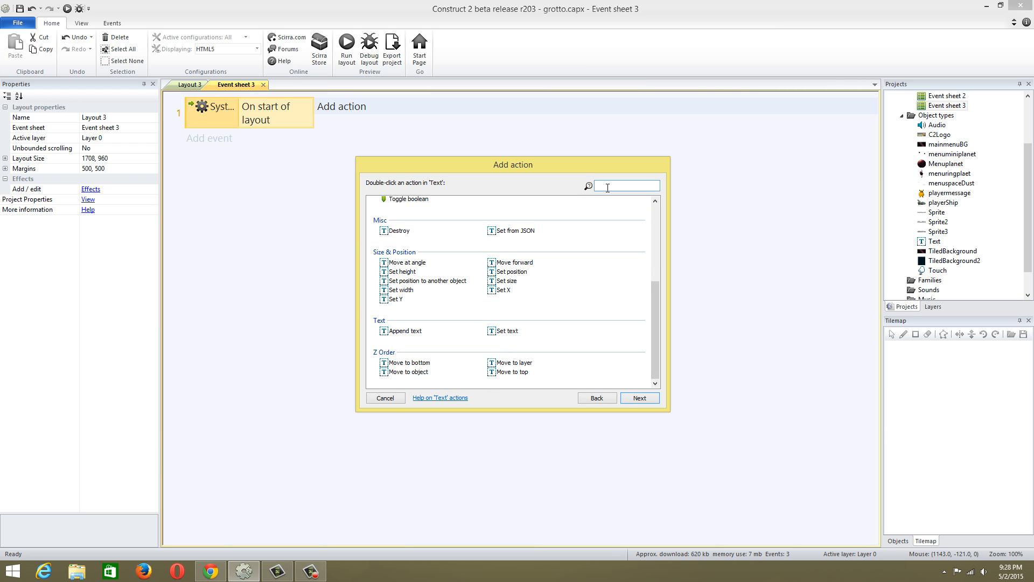
pyautogui.write('v')
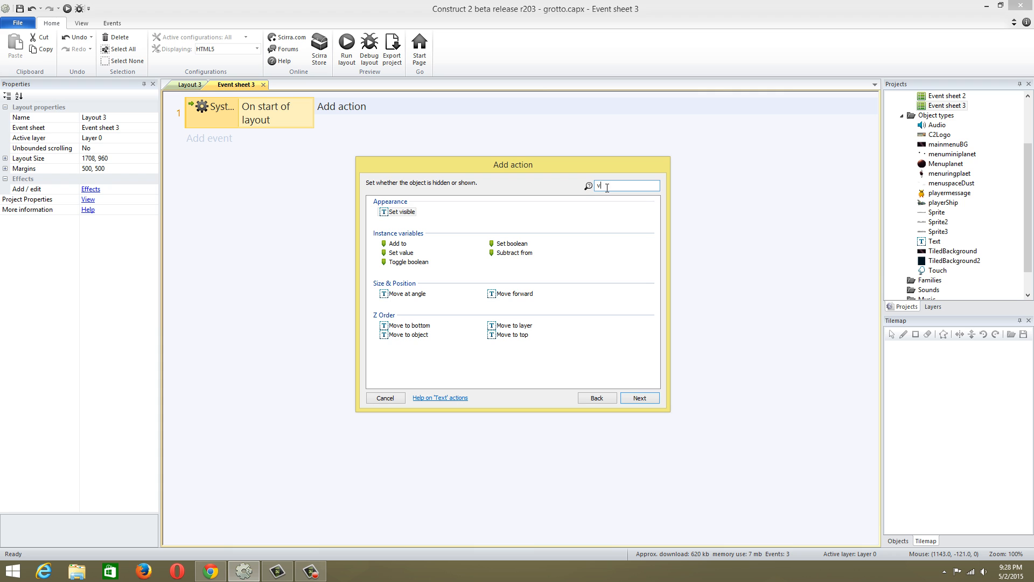
pyautogui.doubleClick(419, 215)
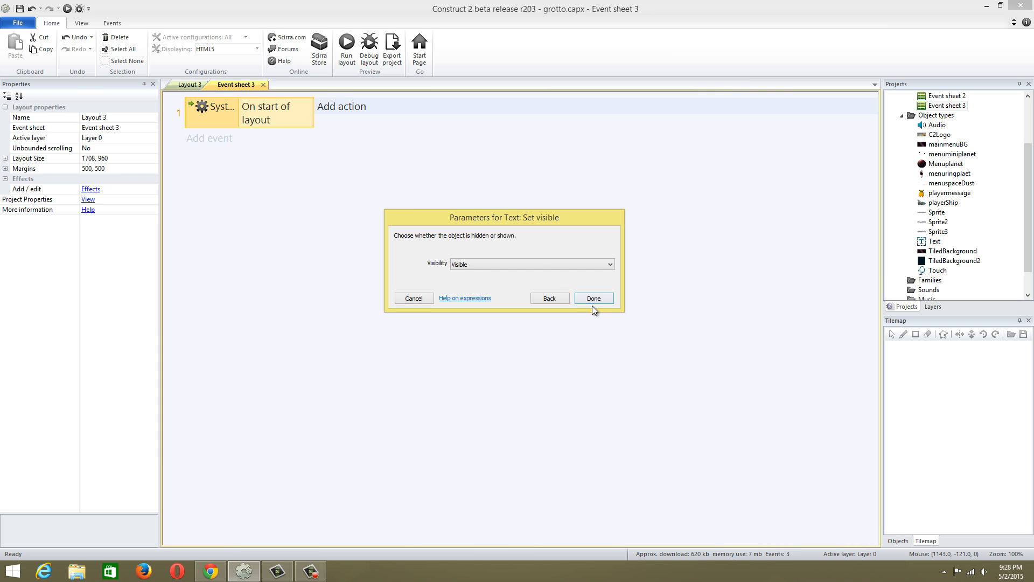
pyautogui.click(588, 299)
# - Check the dialogue text's properties in Layout 3, and replace its Set visible action with Set opacity at 0
pyautogui.click(189, 84)
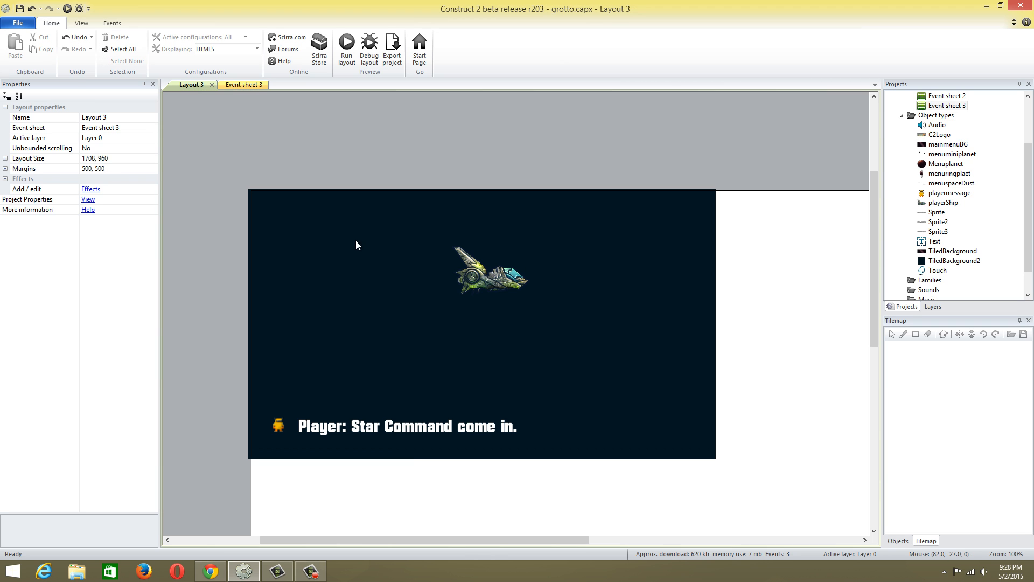
pyautogui.click(405, 436)
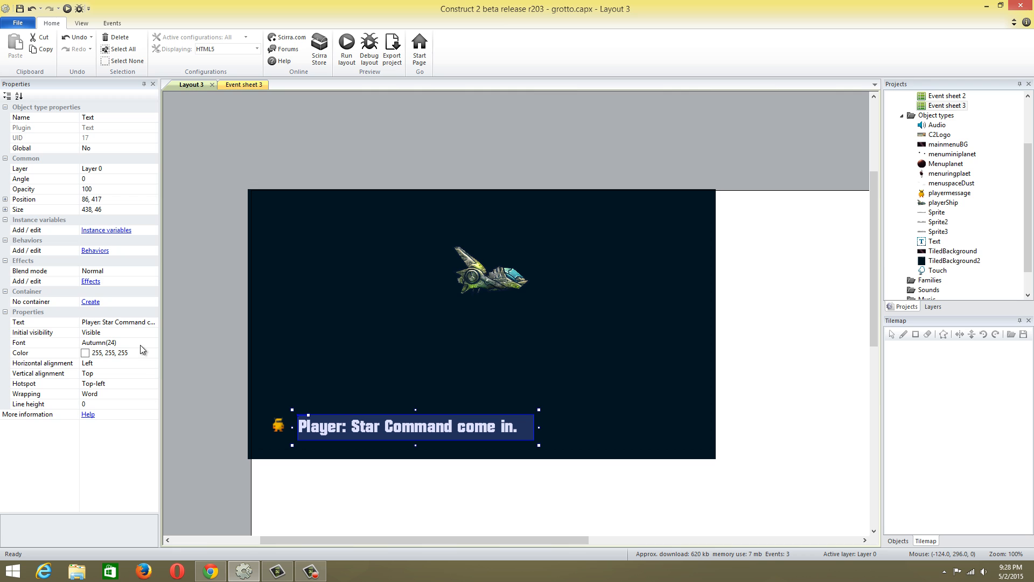
pyautogui.click(97, 203)
pyautogui.click(231, 85)
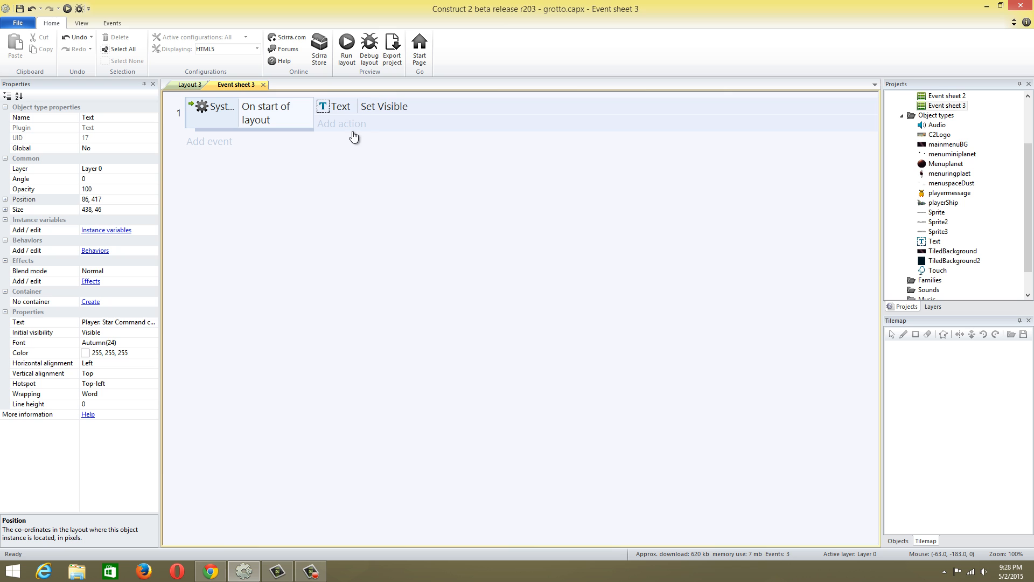
pyautogui.doubleClick(366, 107)
pyautogui.click(549, 299)
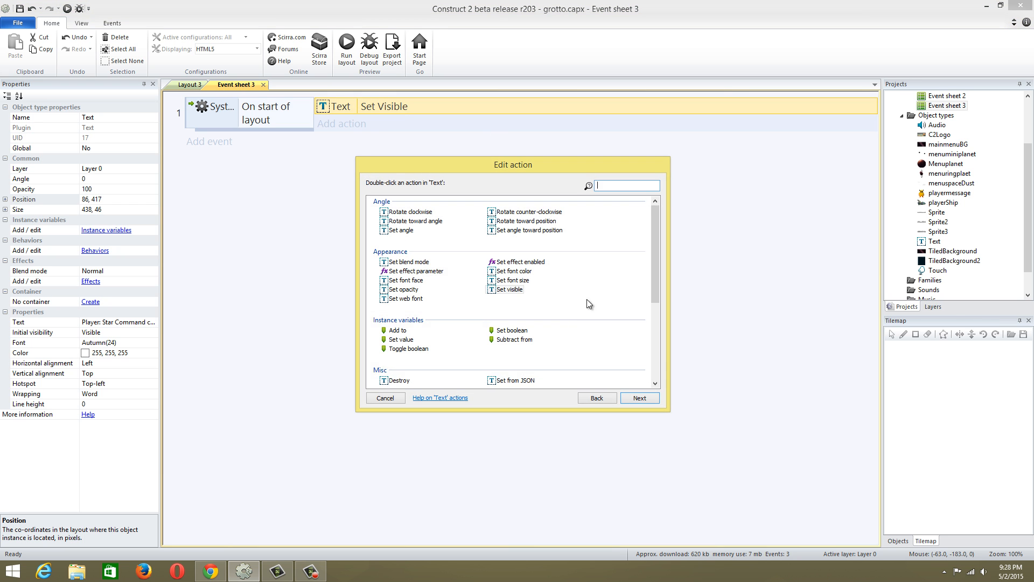
pyautogui.write('opa')
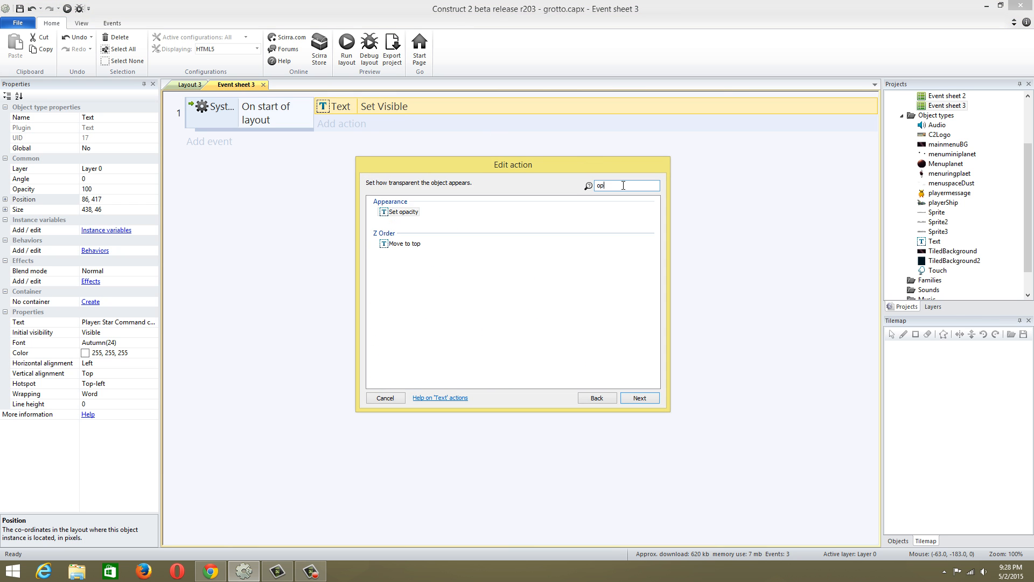
pyautogui.doubleClick(397, 213)
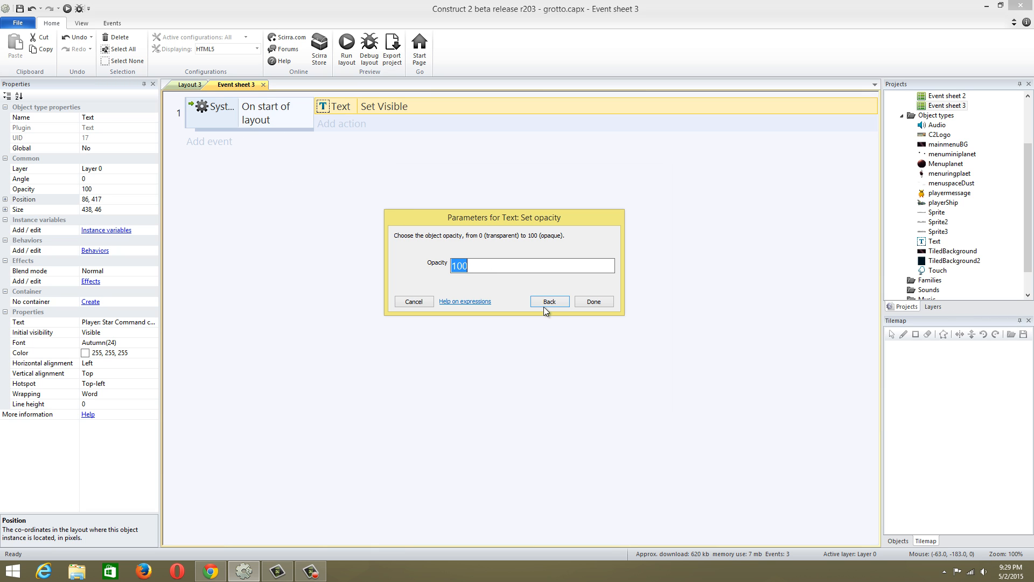
pyautogui.press('BackSpace')
pyautogui.write('0')
pyautogui.click(594, 301)
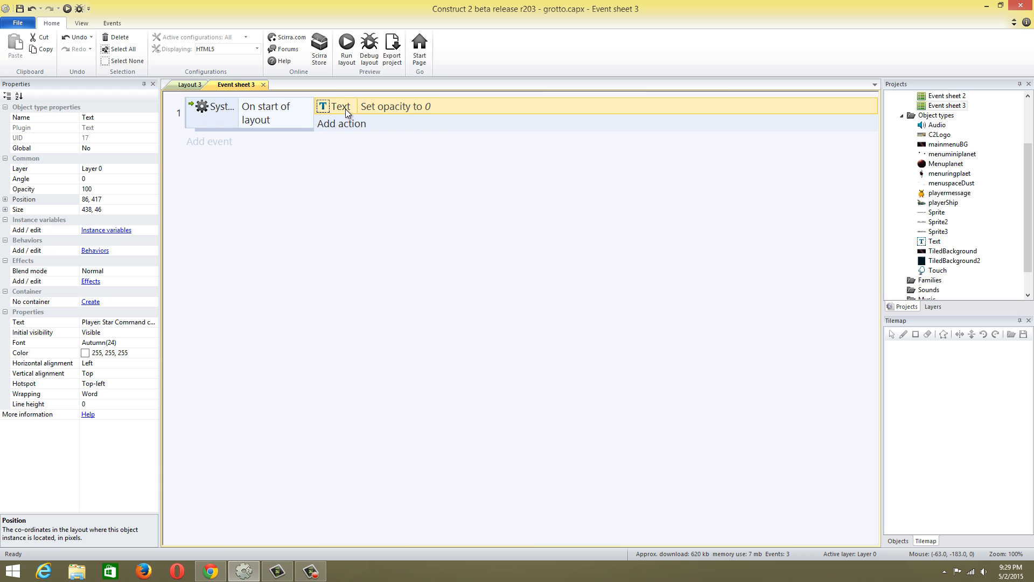
pyautogui.click(195, 85)
pyautogui.click(252, 87)
pyautogui.doubleClick(352, 107)
pyautogui.write('1')
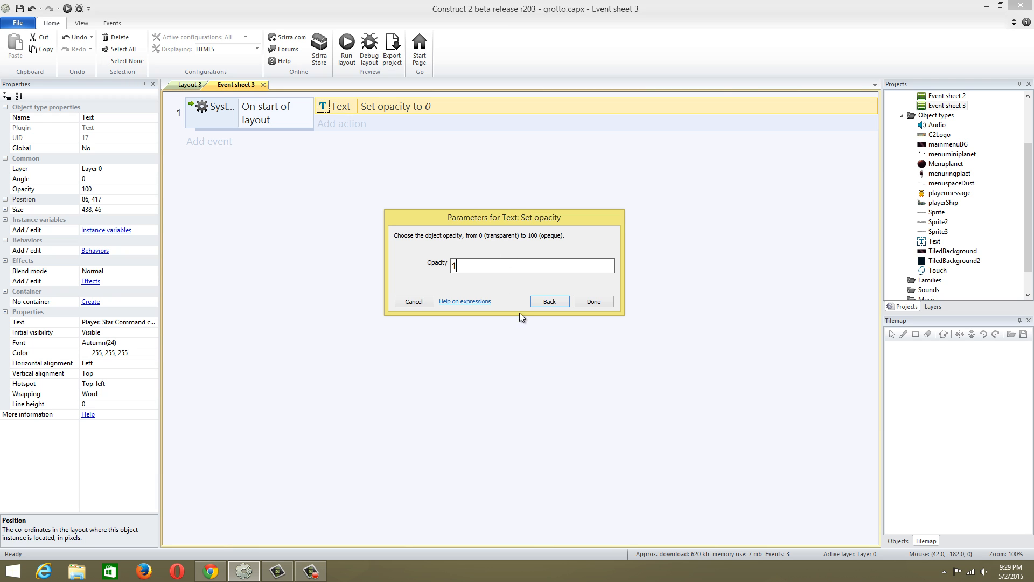
pyautogui.write('000')
pyautogui.press('BackSpace')
pyautogui.click(425, 301)
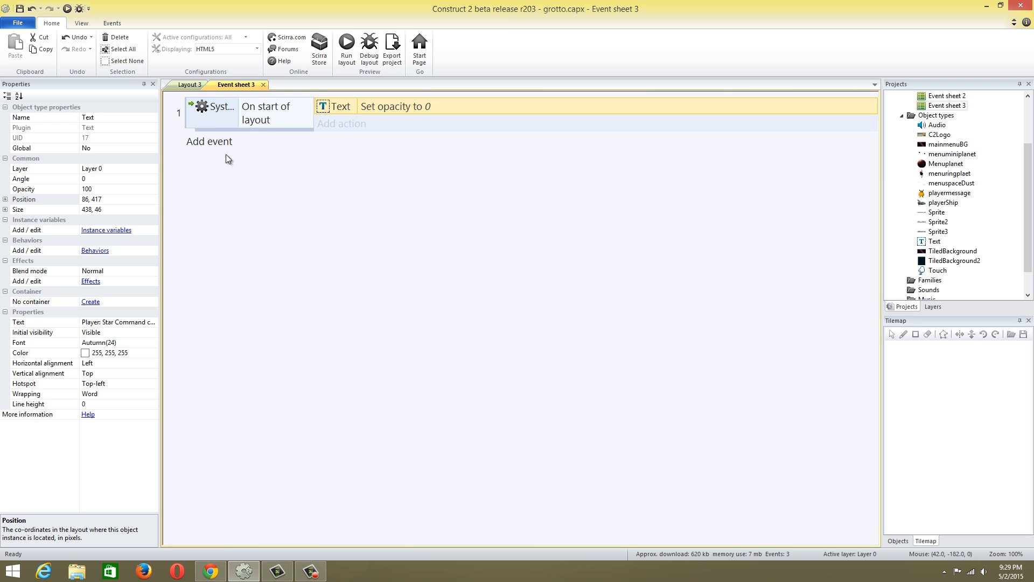
pyautogui.rightClick(285, 202)
pyautogui.click(312, 203)
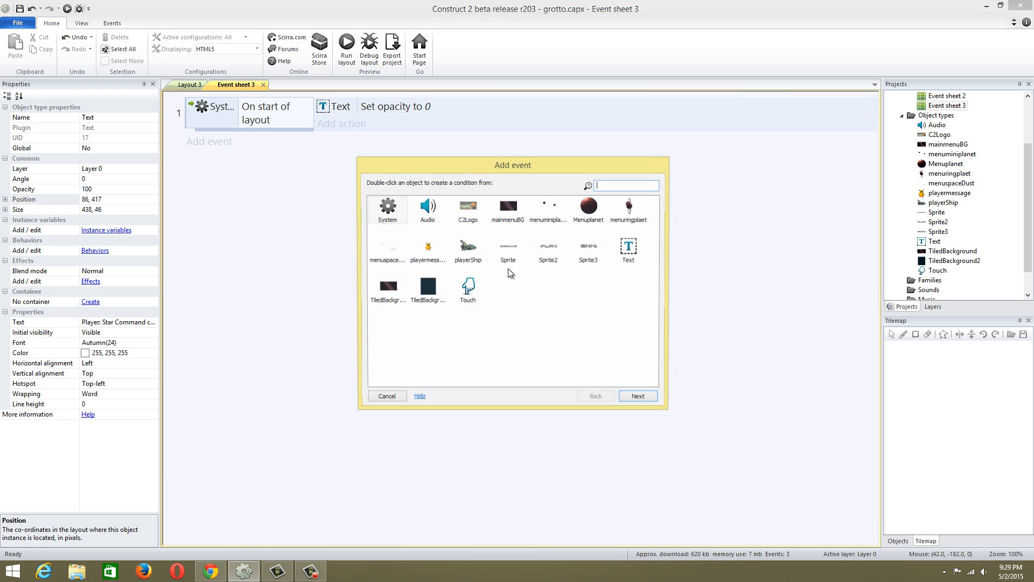
pyautogui.doubleClick(387, 215)
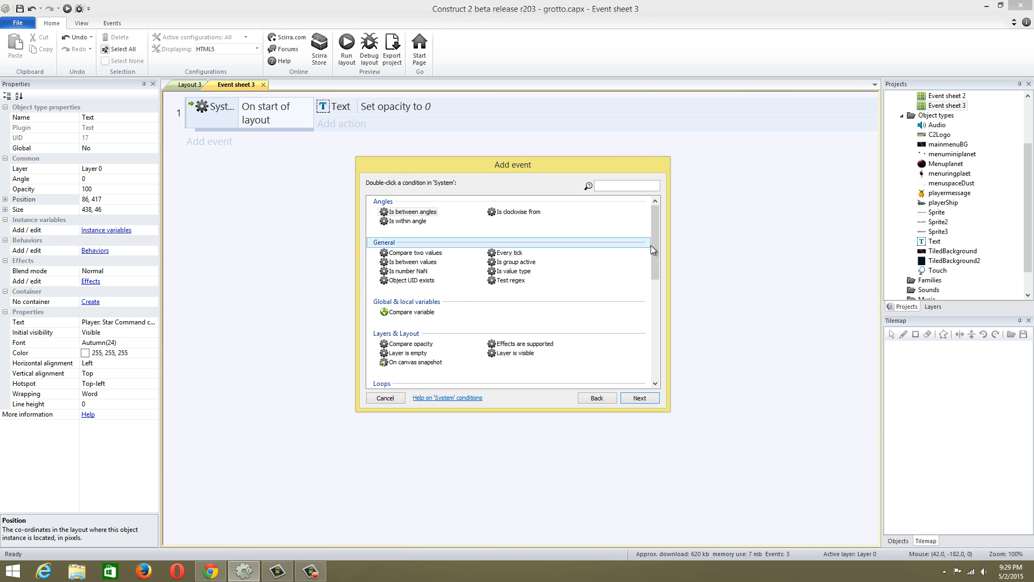
pyautogui.moveTo(655, 244); pyautogui.dragTo(658, 357)
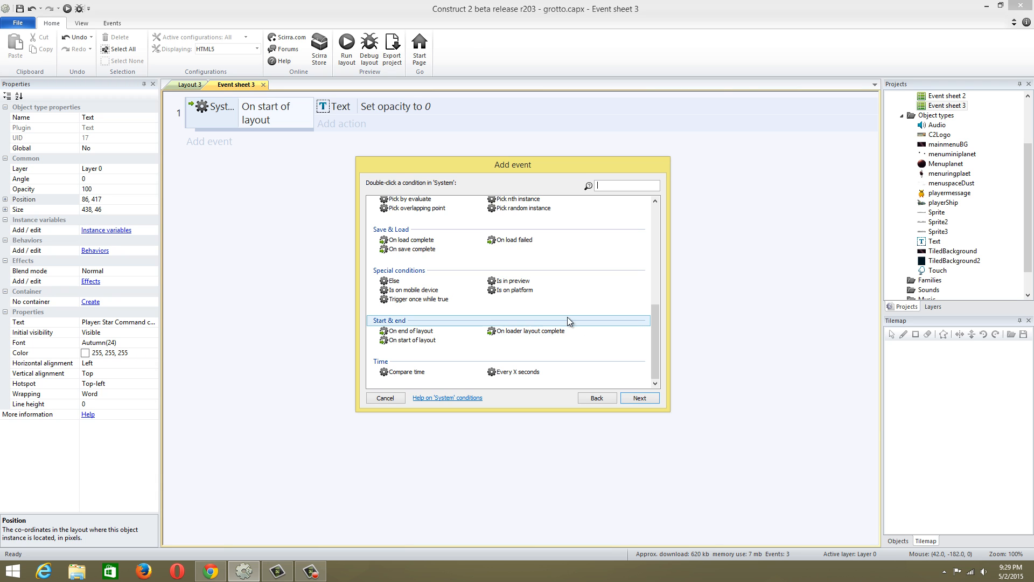
pyautogui.click(398, 398)
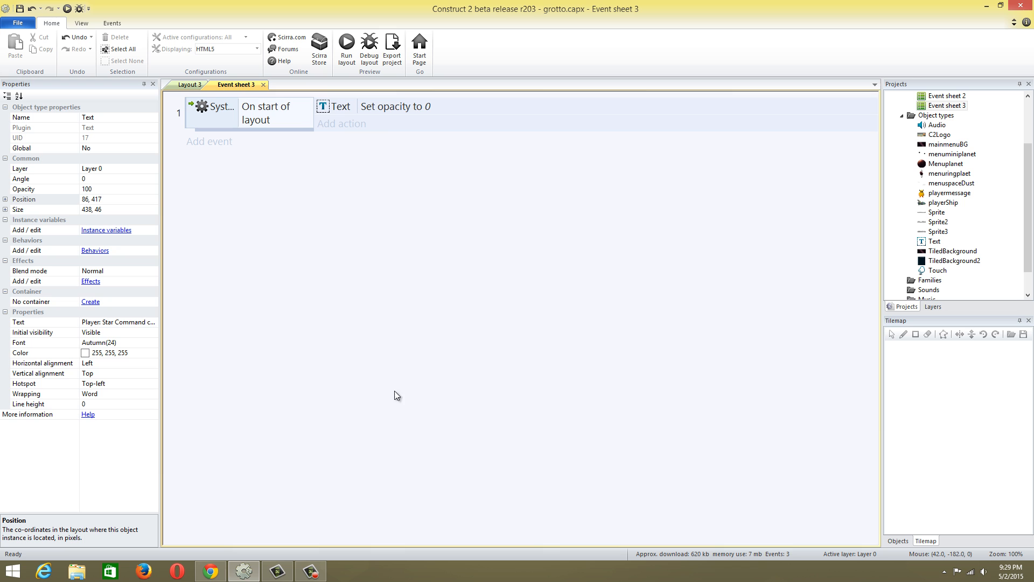
# - Add a System Wait action of 8 seconds after the text's opacity action in the start of layout event
pyautogui.click(292, 106)
pyautogui.click(353, 106)
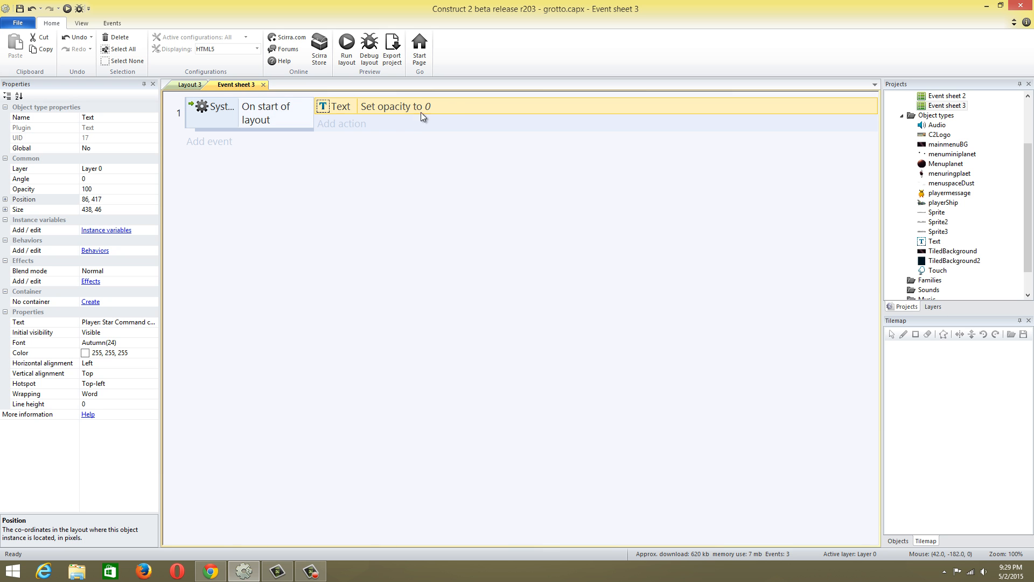
pyautogui.click(355, 125)
pyautogui.doubleClick(386, 216)
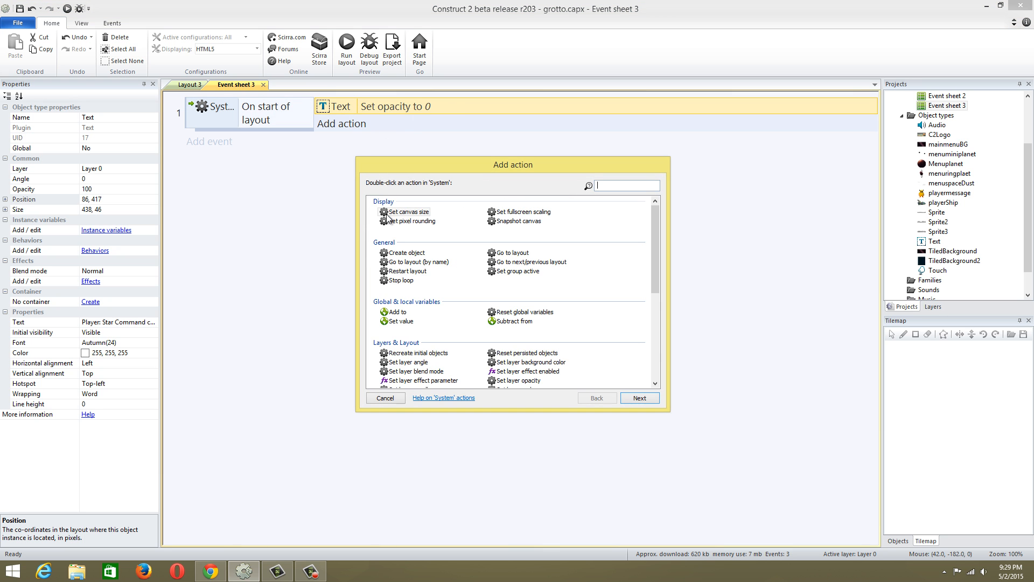
pyautogui.write('wait')
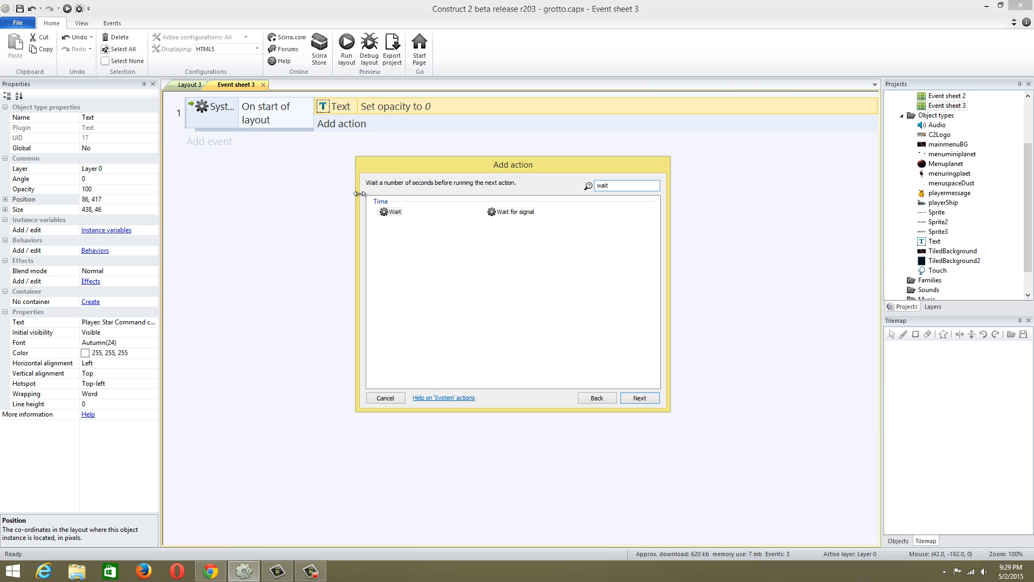
pyautogui.doubleClick(388, 213)
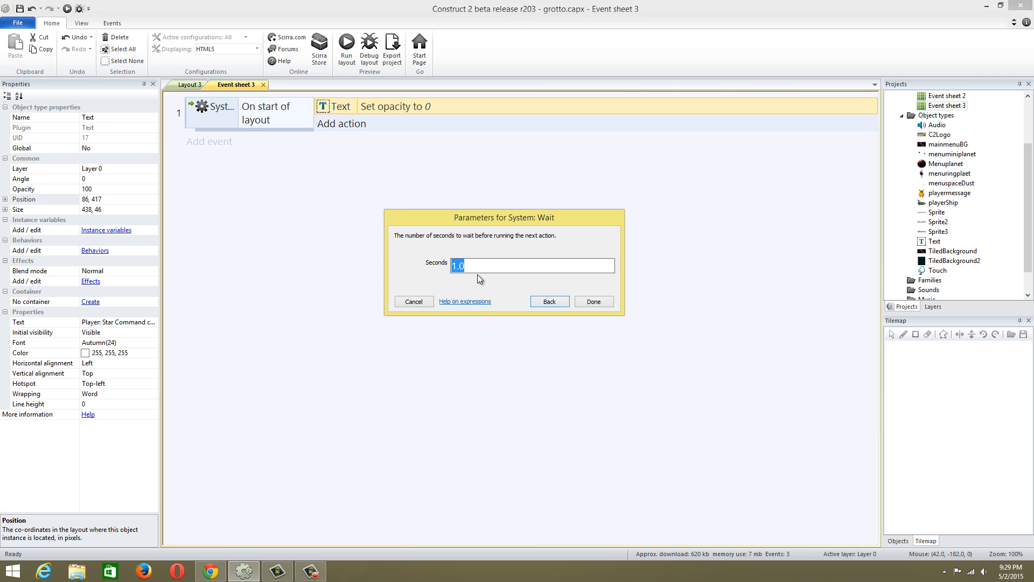
pyautogui.moveTo(427, 274); pyautogui.dragTo(424, 266)
pyautogui.write('8')
pyautogui.click(579, 299)
pyautogui.click(326, 141)
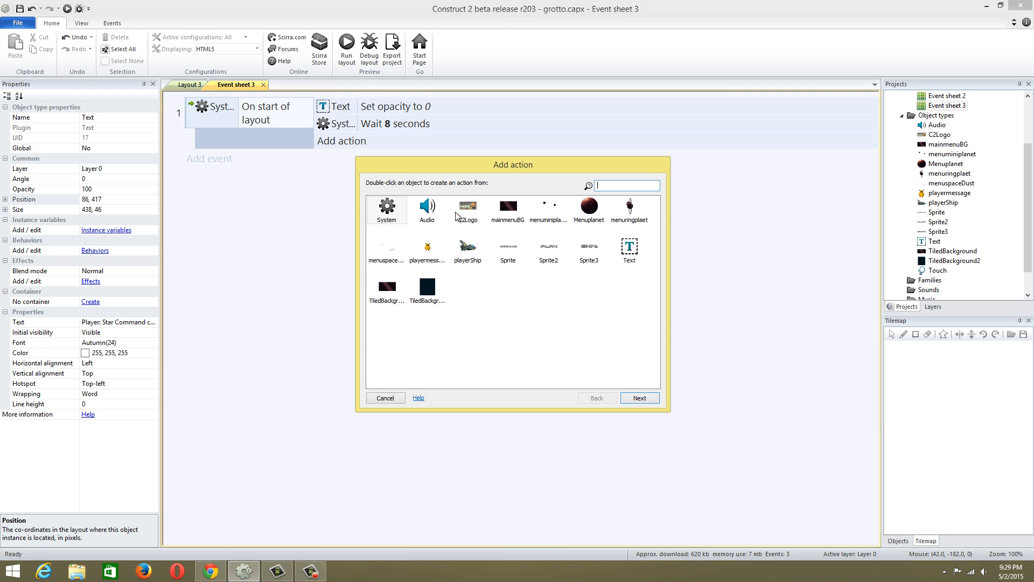
pyautogui.doubleClick(390, 209)
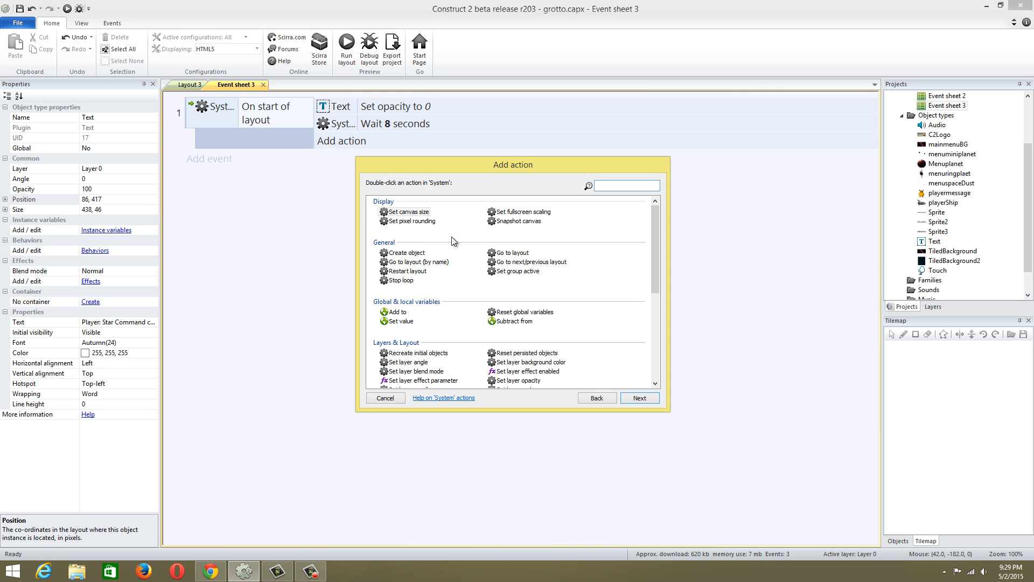
pyautogui.write('opacity')
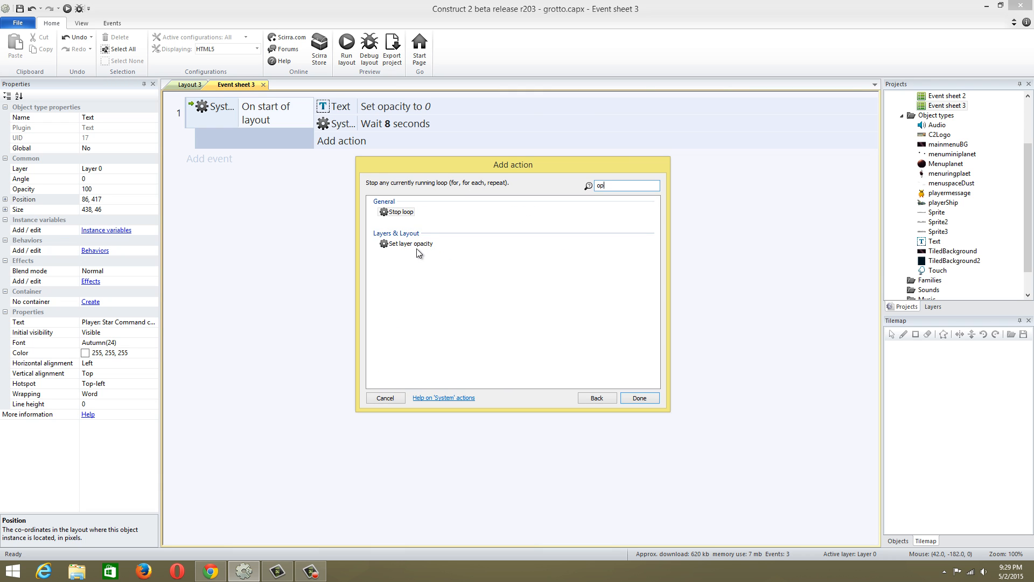
pyautogui.doubleClick(416, 246)
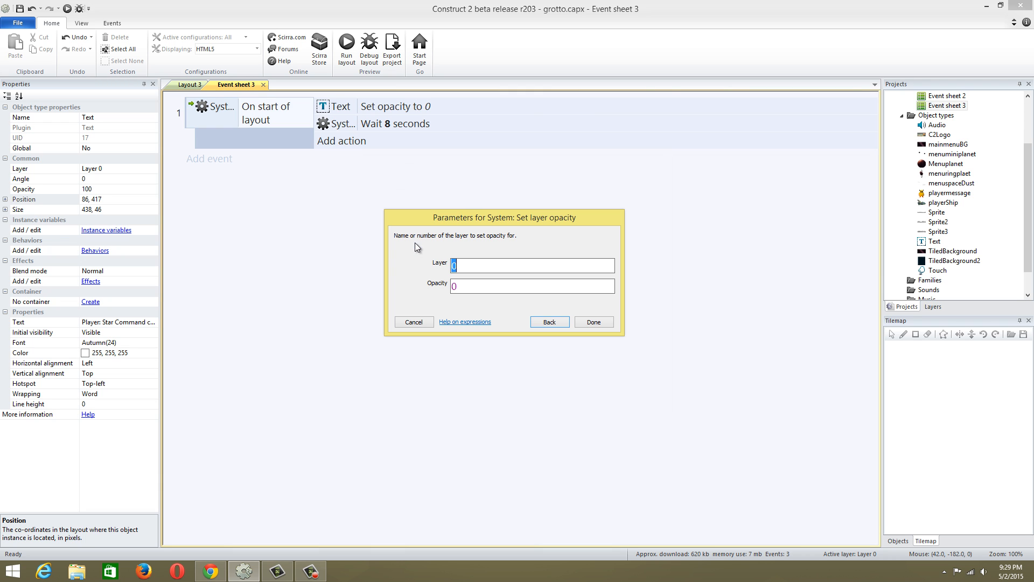
pyautogui.click(549, 322)
pyautogui.click(392, 398)
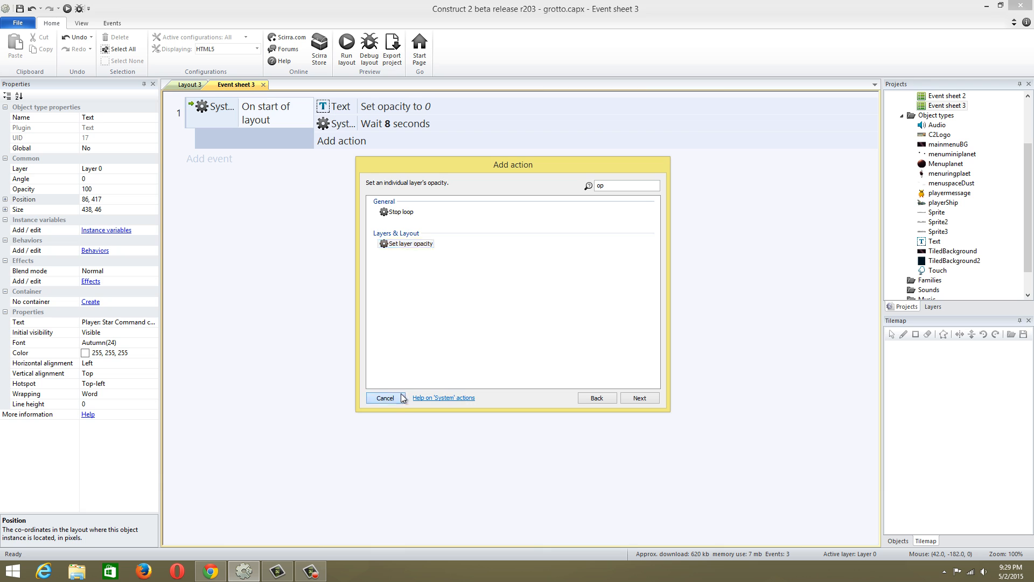
# - Duplicate the text's Set opacity action below the 8-second Wait and set the copy's opacity to 100
pyautogui.click(359, 108)
pyautogui.hotkey('ctrl', 'c')
pyautogui.click(394, 125)
pyautogui.hotkey('ctrl', 'v')
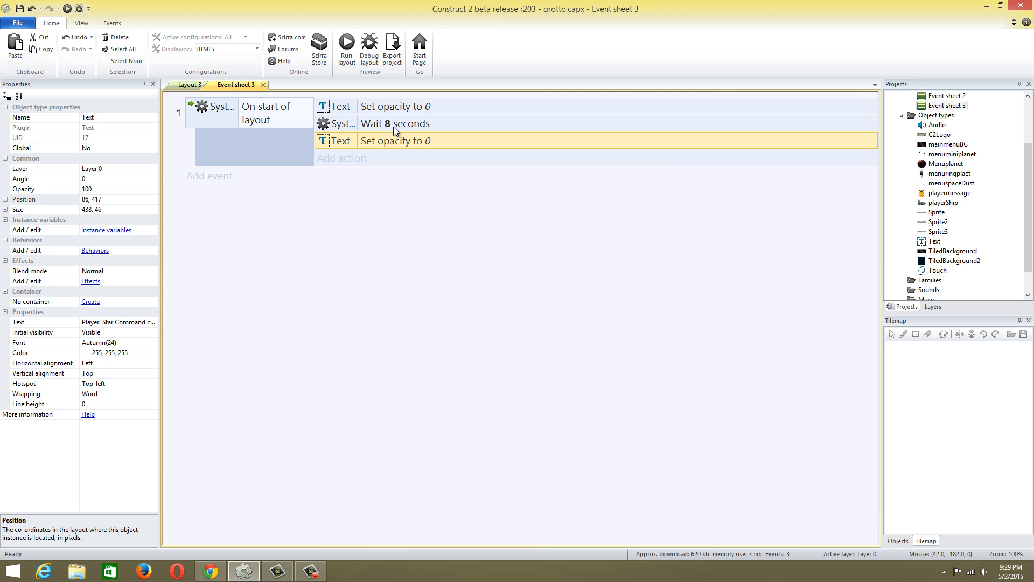
pyautogui.doubleClick(385, 140)
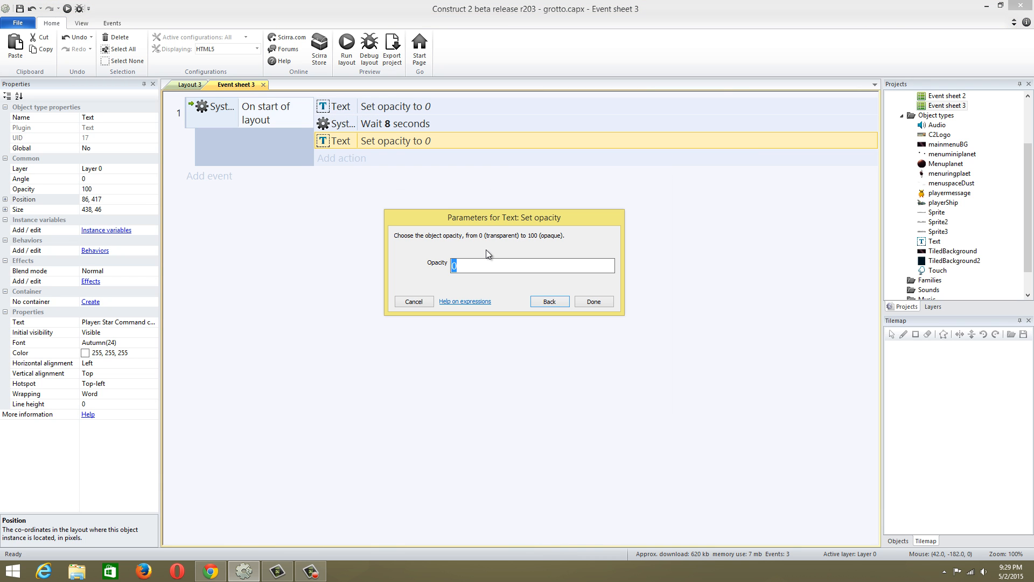
pyautogui.write('100')
pyautogui.click(584, 300)
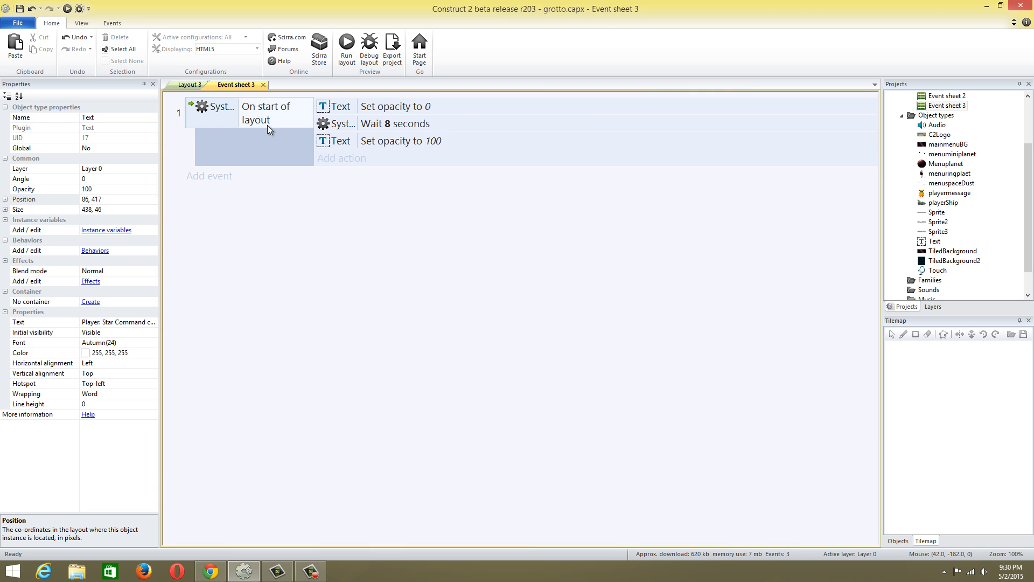
# - Preview Layout 3 to check the timed appearance of the dialogue text, and close the preview
pyautogui.click(190, 85)
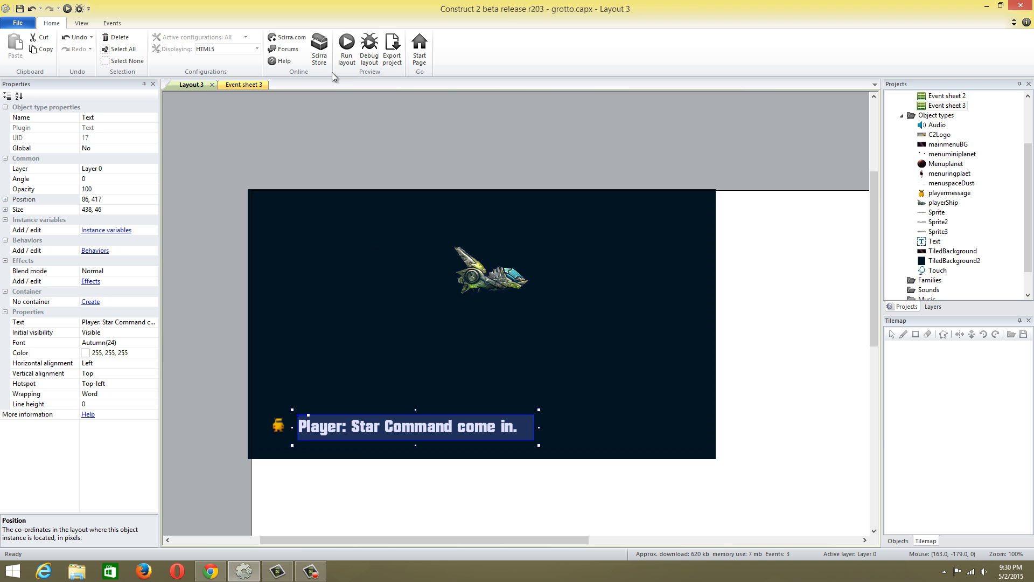
pyautogui.click(346, 48)
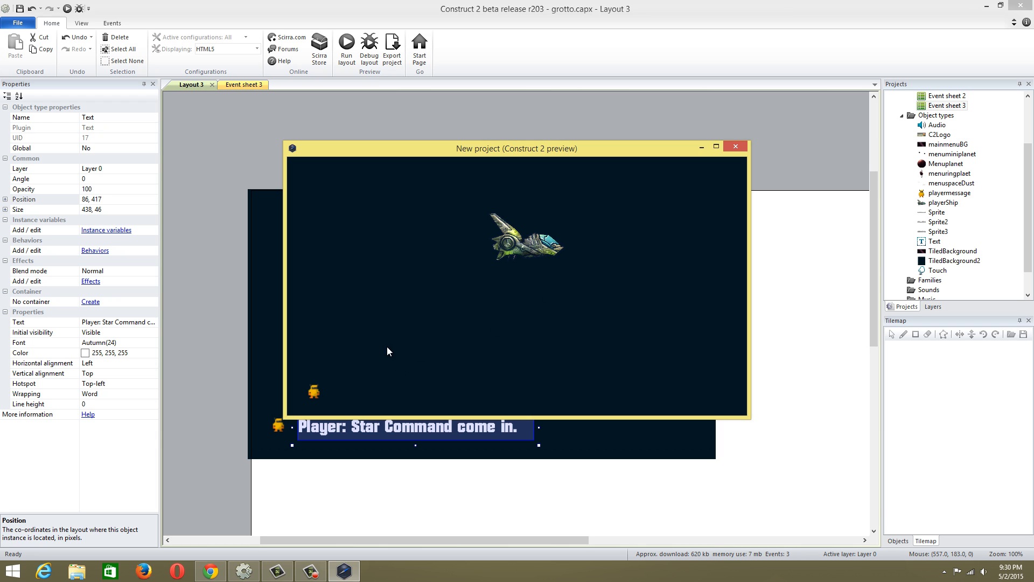
pyautogui.click(414, 378)
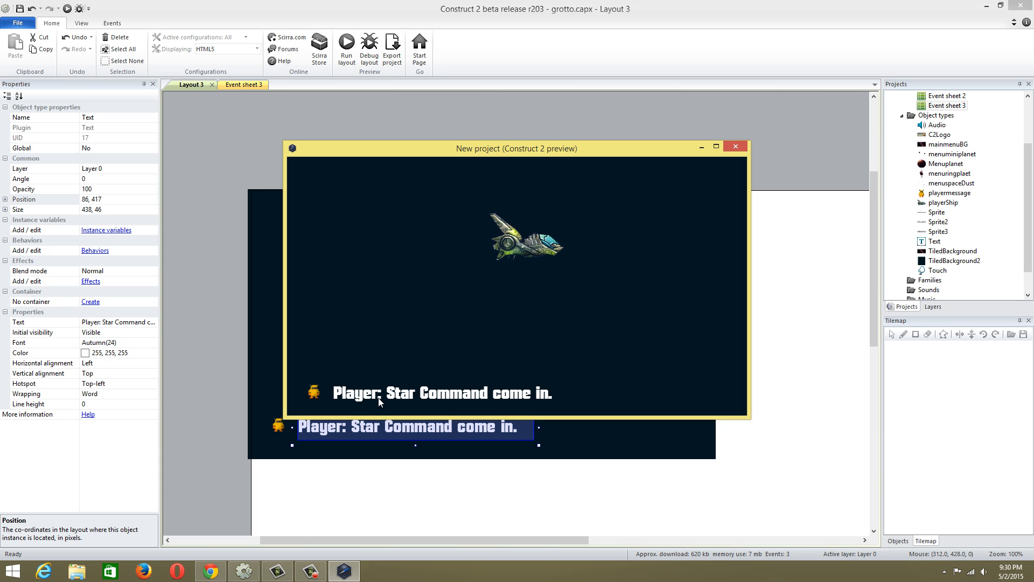
pyautogui.click(738, 147)
# - Insert a Particles object over the rear of the spaceship in Layout 3, at about 344, 163
pyautogui.click(477, 277)
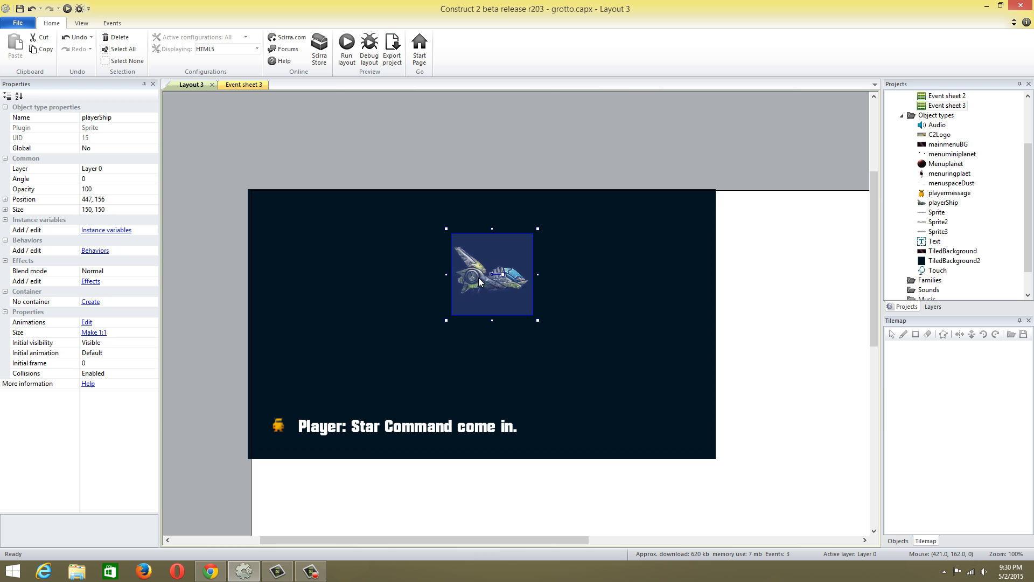
pyautogui.rightClick(478, 277)
pyautogui.click(502, 283)
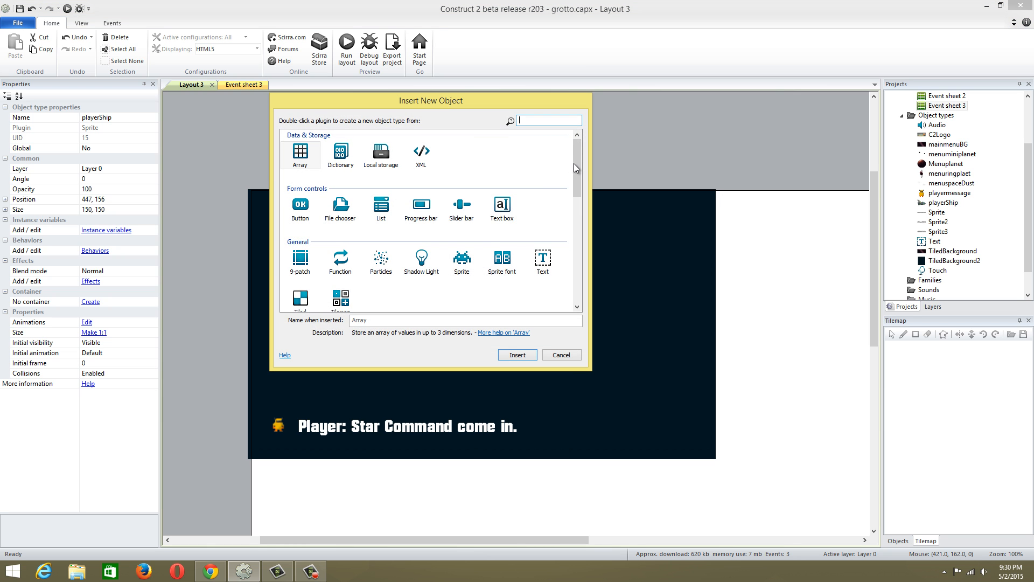
pyautogui.moveTo(576, 165); pyautogui.dragTo(576, 201)
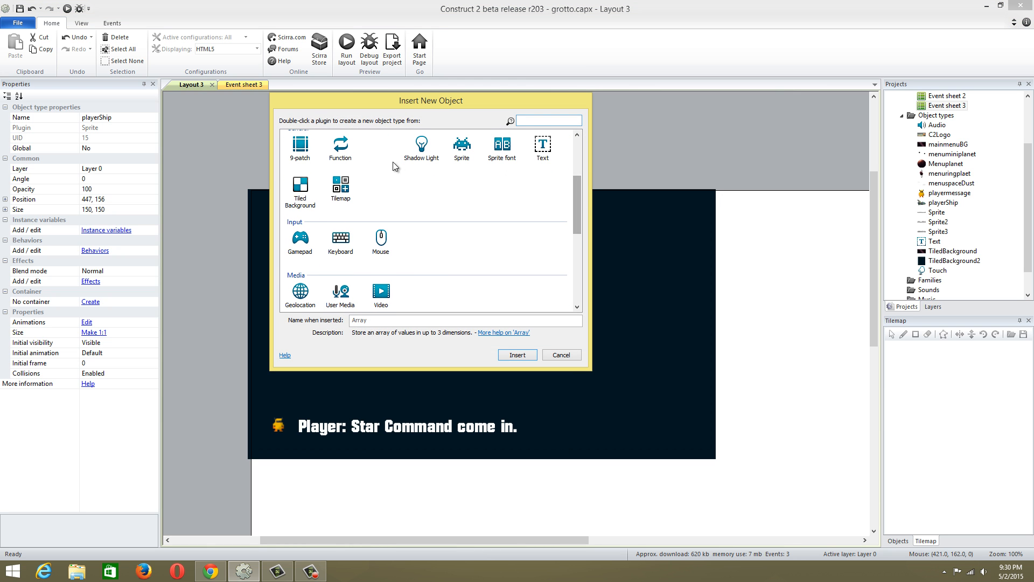
pyautogui.doubleClick(381, 148)
pyautogui.click(436, 277)
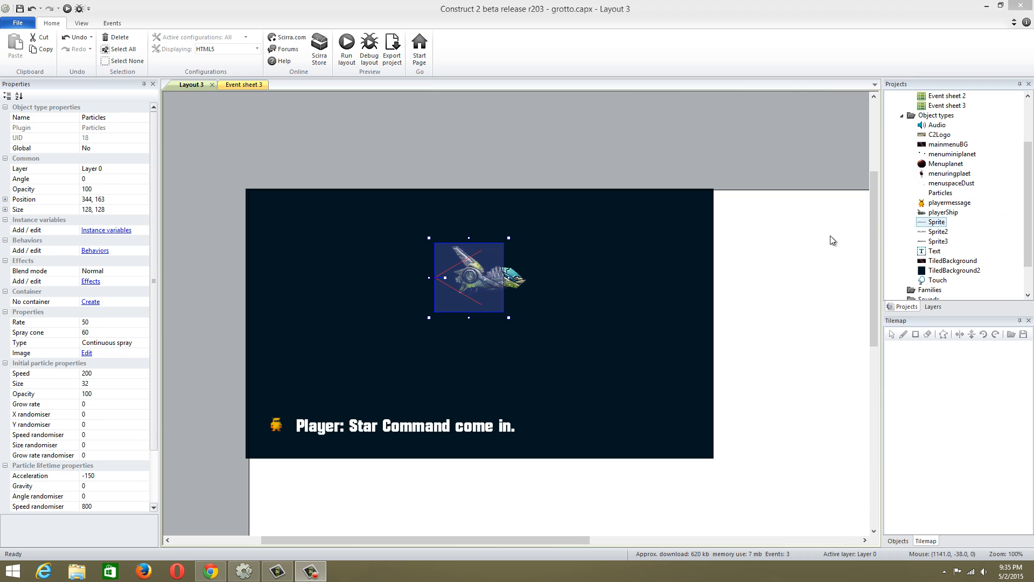
pyautogui.click(633, 162)
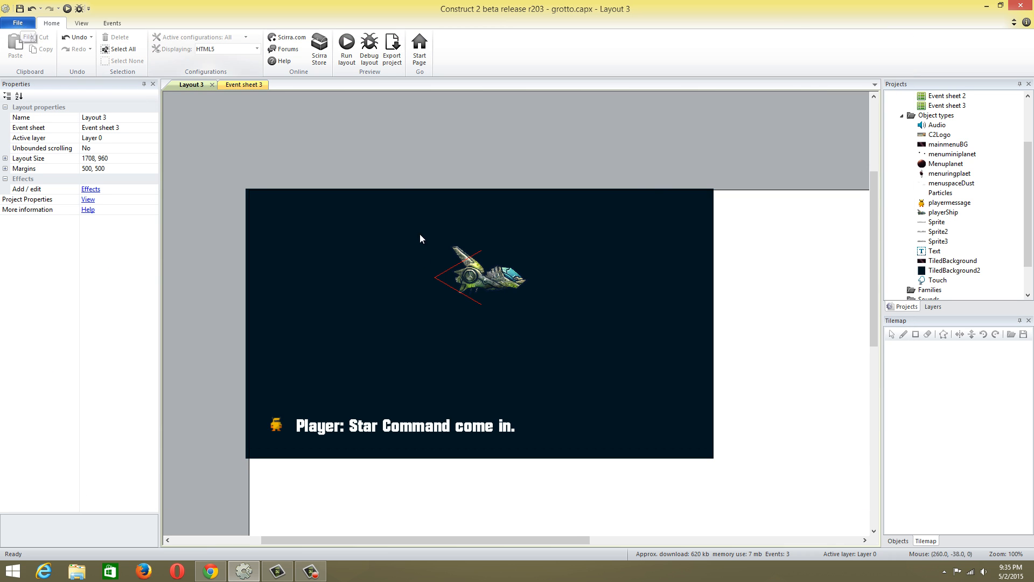
pyautogui.rightClick(407, 265)
pyautogui.click(459, 276)
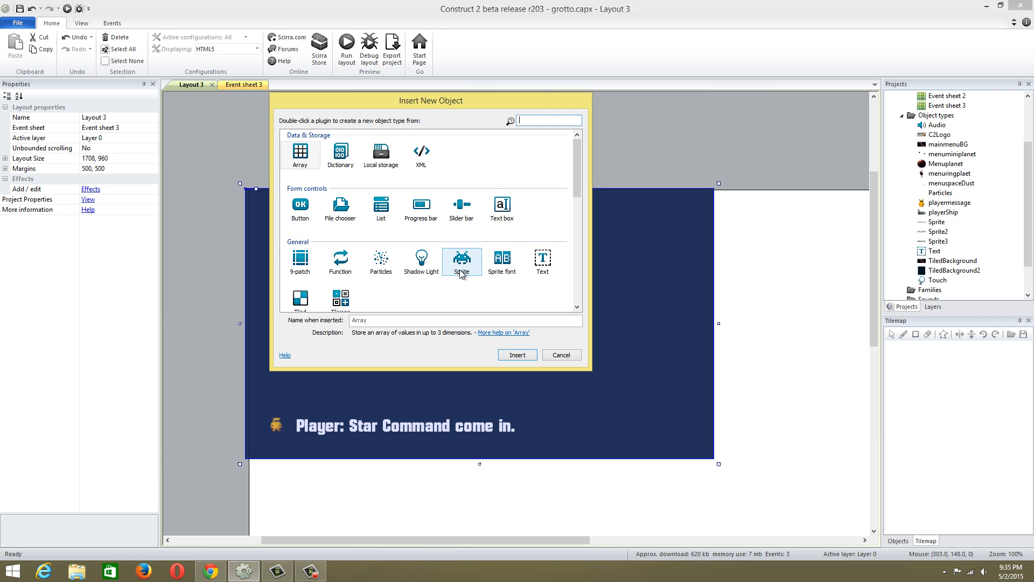
pyautogui.click(565, 358)
# - Load the Untitled PNG image from the Desktop as the Particles object's image
pyautogui.doubleClick(447, 278)
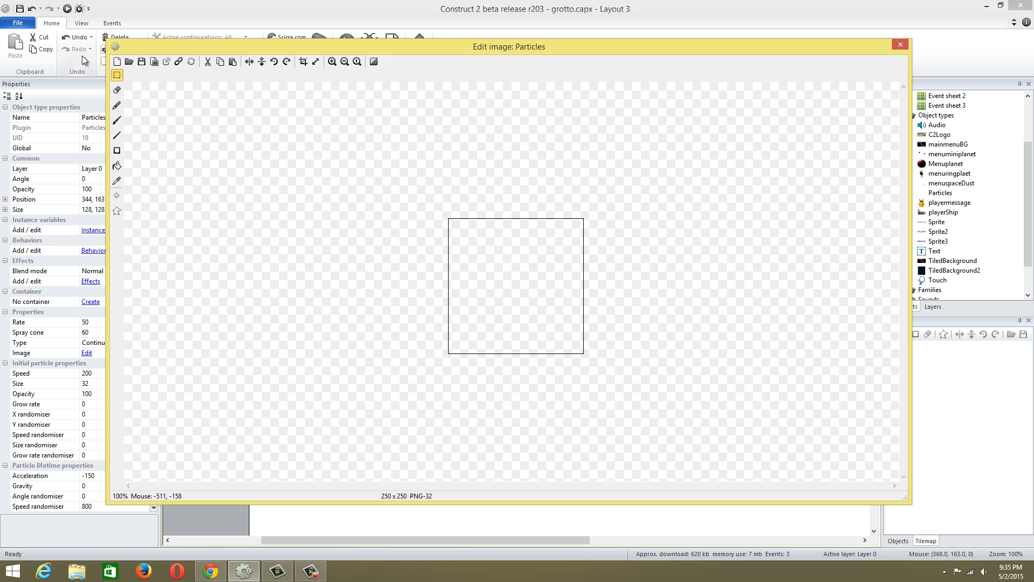
pyautogui.click(130, 62)
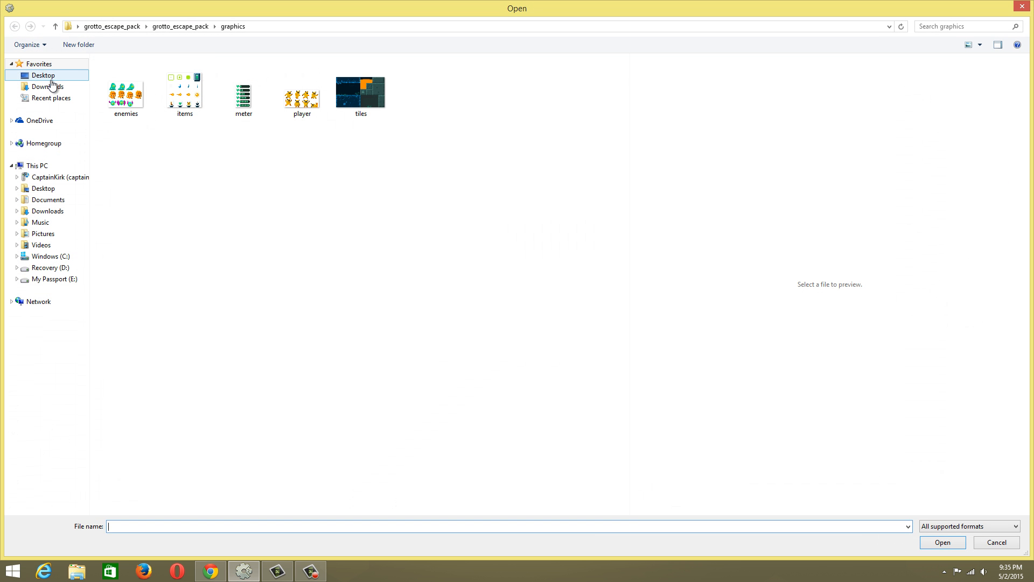
pyautogui.click(52, 79)
pyautogui.click(274, 349)
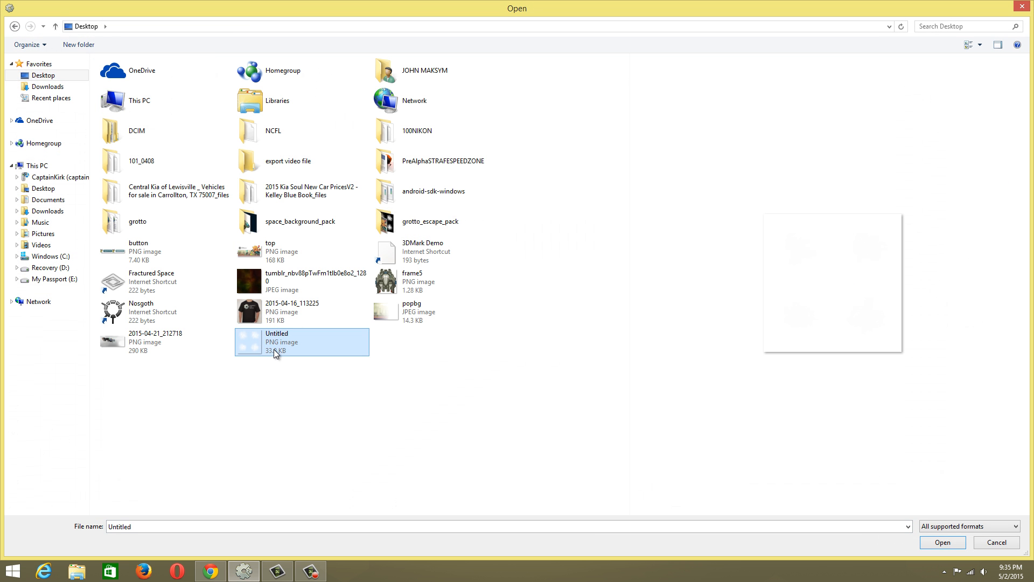
pyautogui.doubleClick(274, 351)
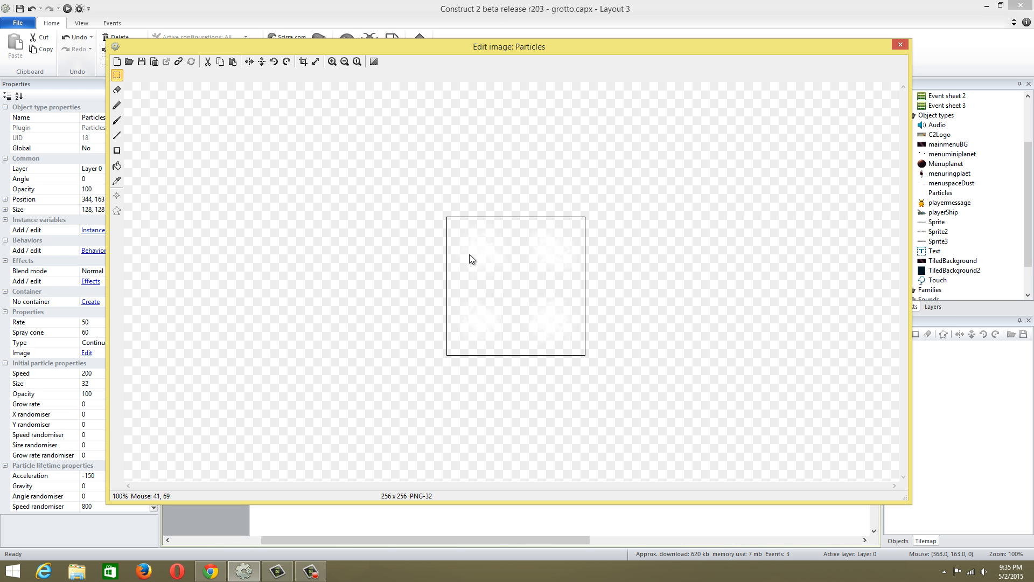
# - Keep only the upper-left smoke puff in the particle image, clearing the other three, using a dark editor background
pyautogui.click(374, 63)
pyautogui.scroll(2, 473, 216)
pyautogui.scroll(-1, 475, 218)
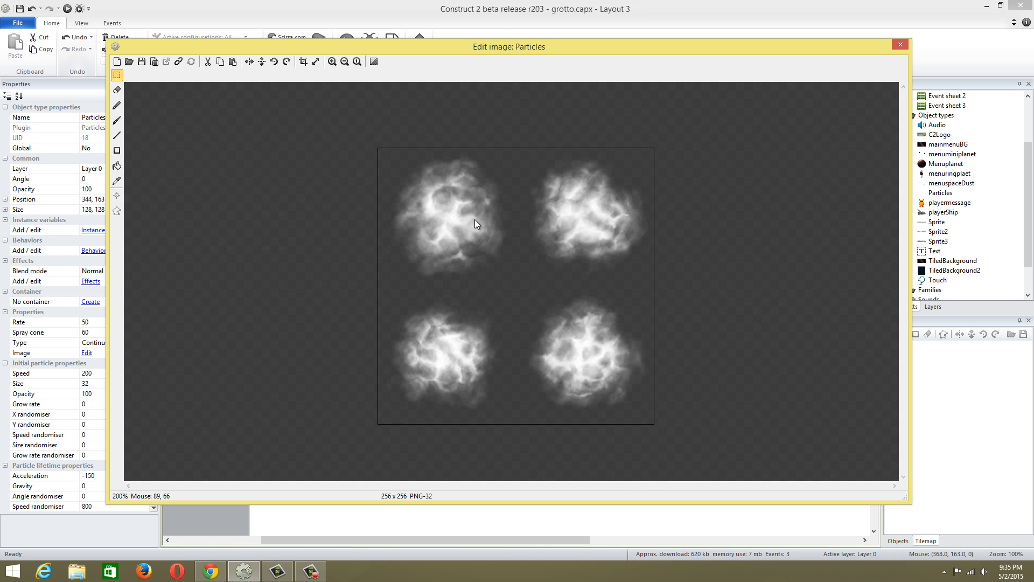
pyautogui.click(115, 77)
pyautogui.moveTo(519, 278); pyautogui.dragTo(307, 108)
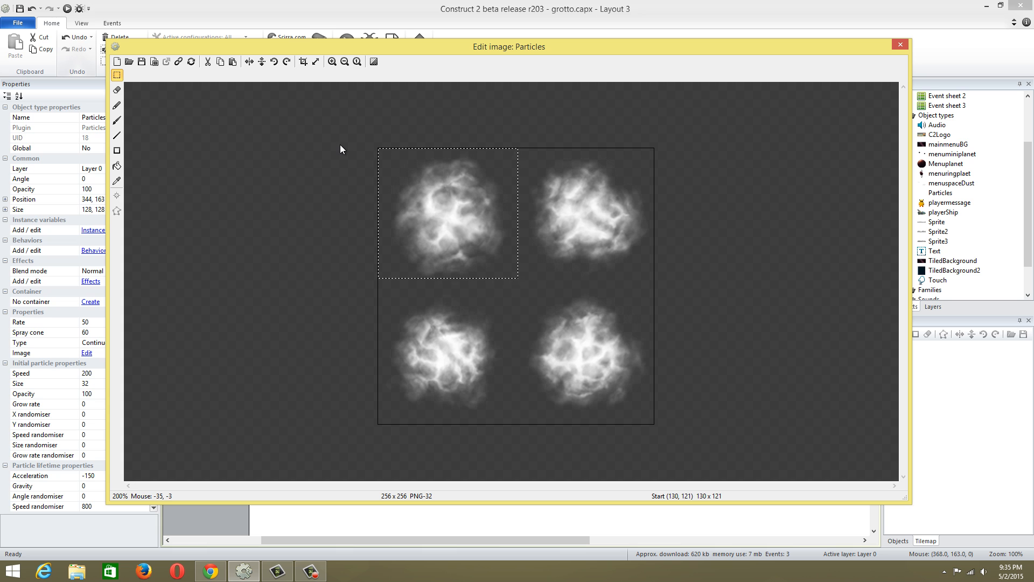
pyautogui.hotkey('ctrl', 'a')
pyautogui.press('Delete')
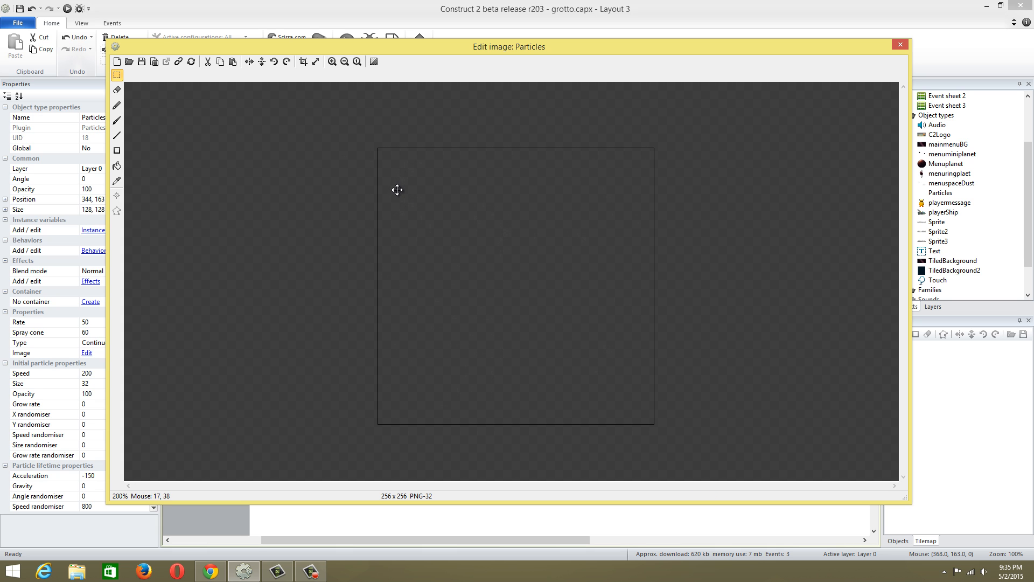
pyautogui.hotkey('ctrl', 'v')
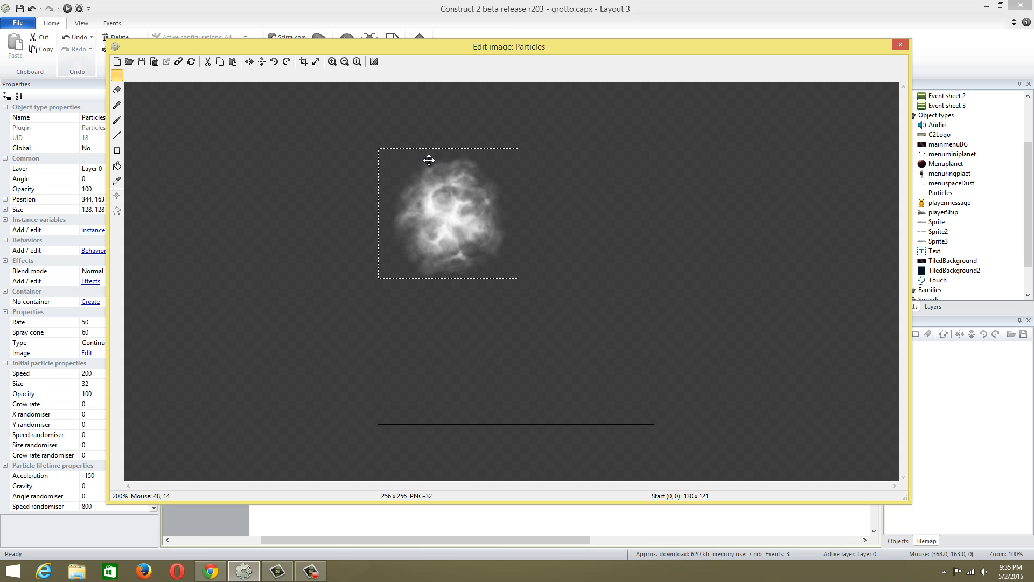
# - Crop the particle image tightly to the remaining smoke puff and close the image editor
pyautogui.click(303, 62)
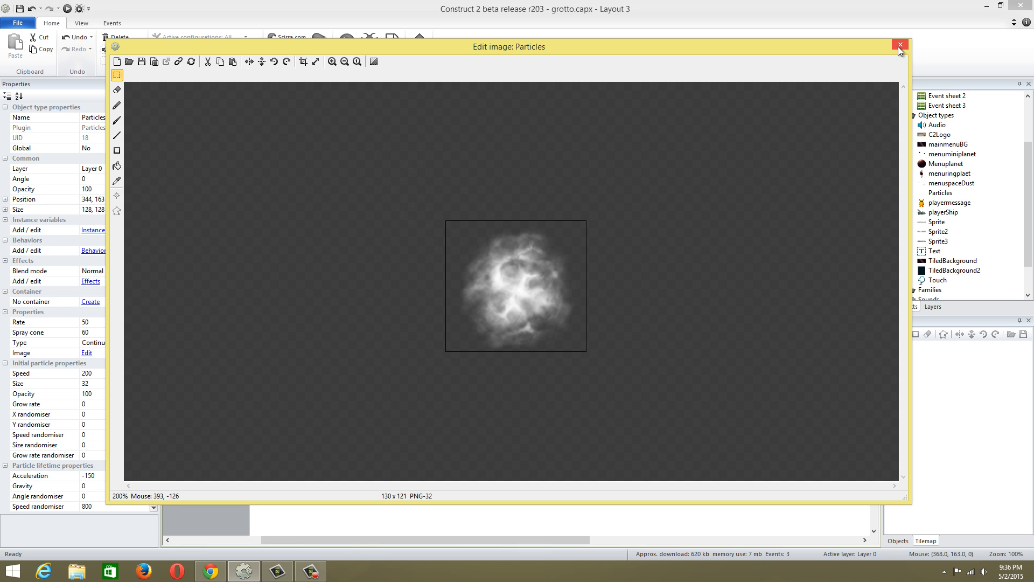
pyautogui.click(302, 63)
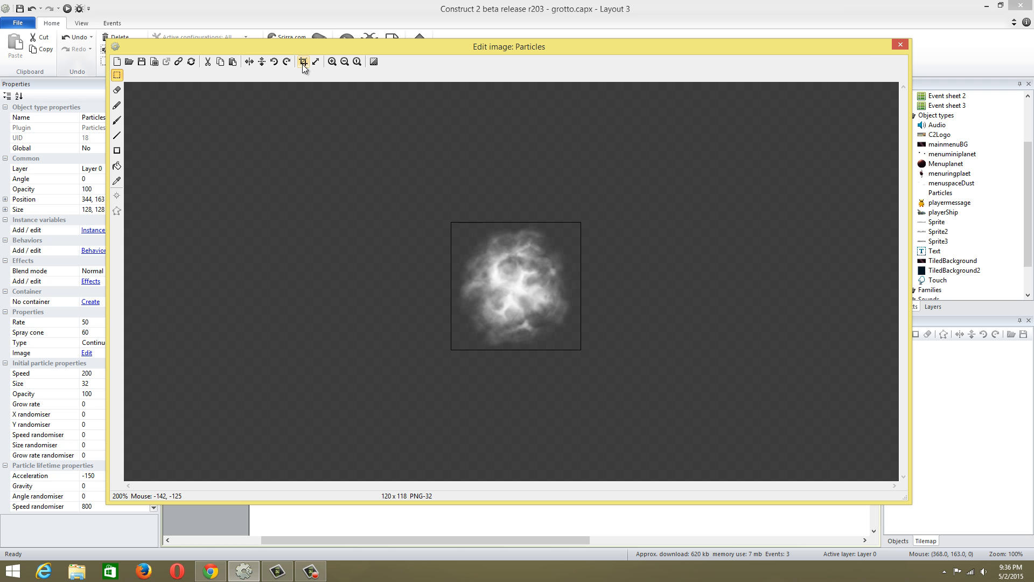
pyautogui.click(895, 46)
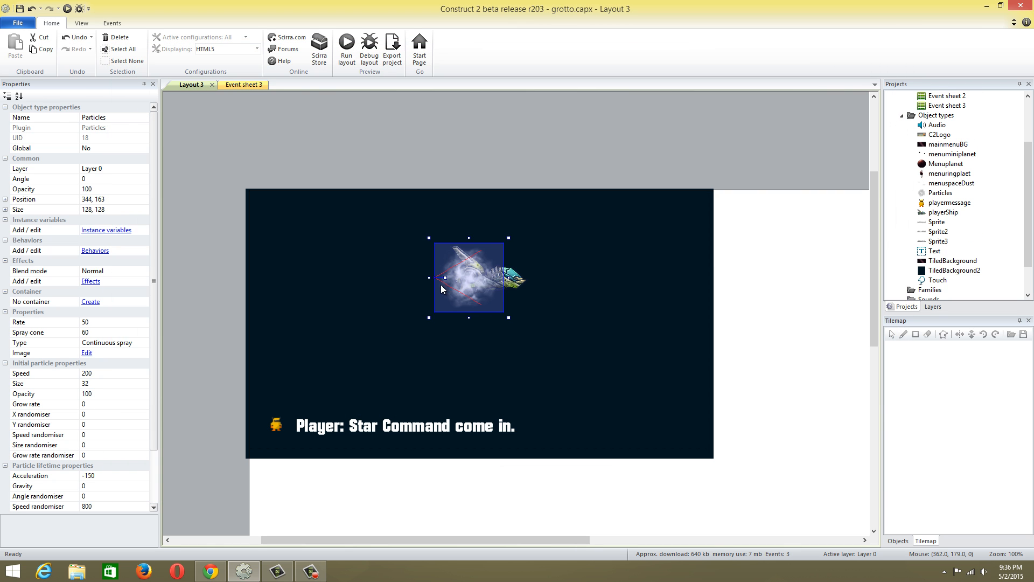
# - Place the Particles object behind the spaceship, rotated to about 174 degrees and resized to about 114 by 138, so it sprays backward
pyautogui.moveTo(440, 284)
pyautogui.mouseDown()
pyautogui.moveTo(413, 283)
pyautogui.moveTo(388, 253)
pyautogui.moveTo(350, 281)
pyautogui.moveTo(405, 280)
pyautogui.mouseUp()
pyautogui.moveTo(445, 315); pyautogui.dragTo(426, 285)
pyautogui.moveTo(454, 311); pyautogui.dragTo(462, 322)
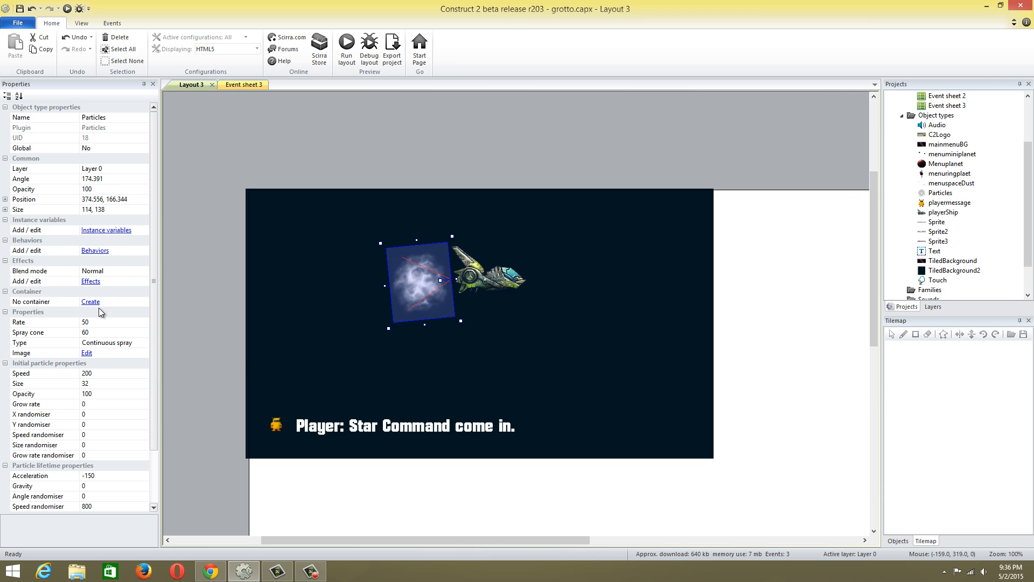
# - Set the initial particle size of the Particles object to 16
pyautogui.click(98, 381)
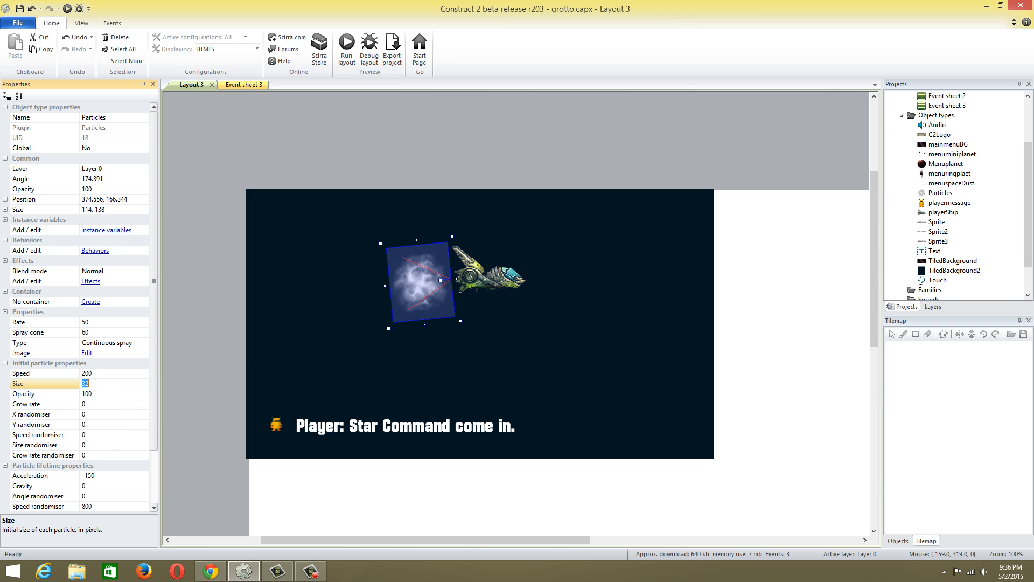
pyautogui.click(217, 343)
pyautogui.click(428, 277)
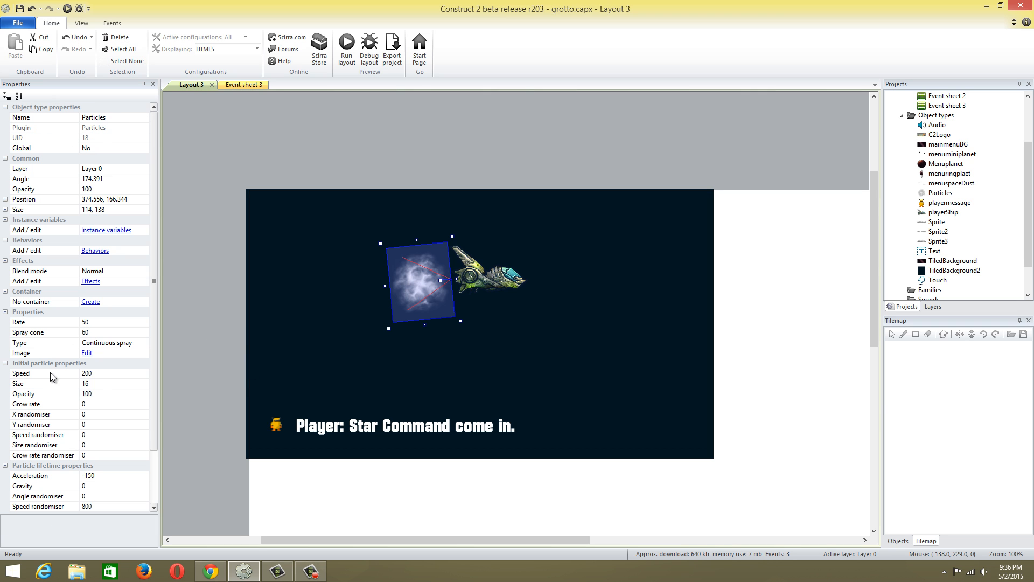
# - Reduce the initial particle size of the Particles object to 4
pyautogui.click(97, 384)
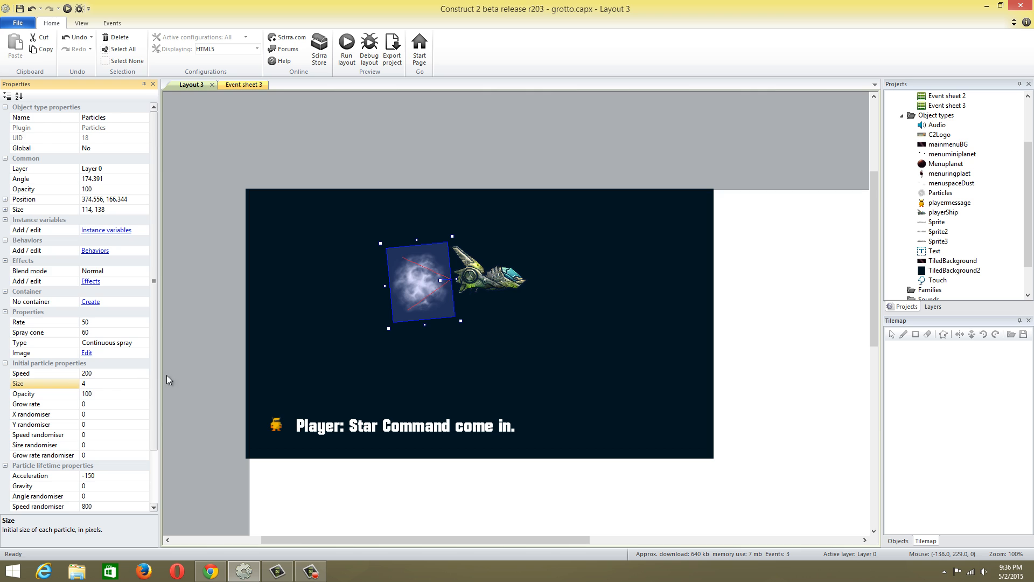
pyautogui.click(205, 364)
pyautogui.click(413, 286)
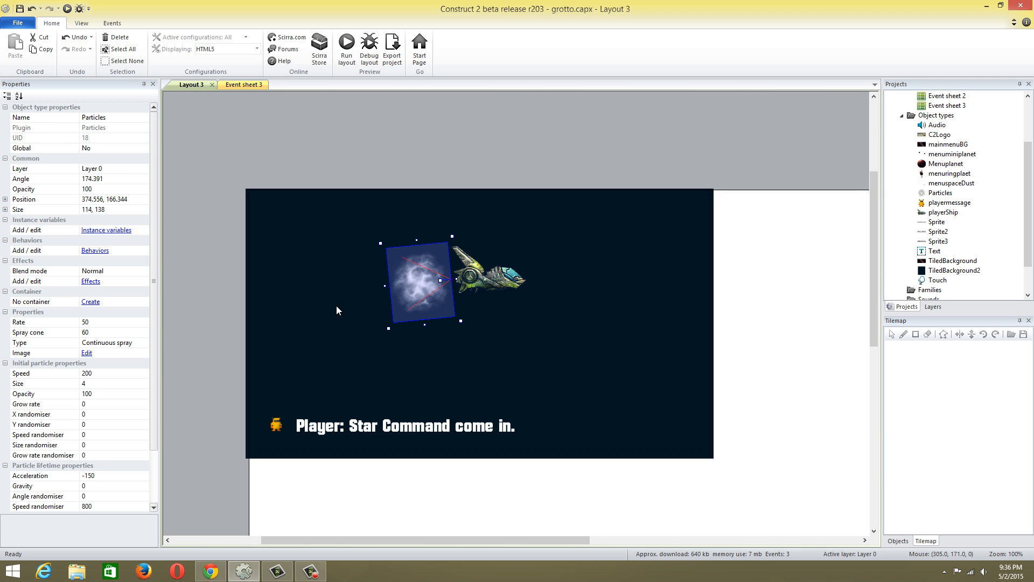
# - Restore the initial particle size of the Particles object to 16
pyautogui.click(97, 384)
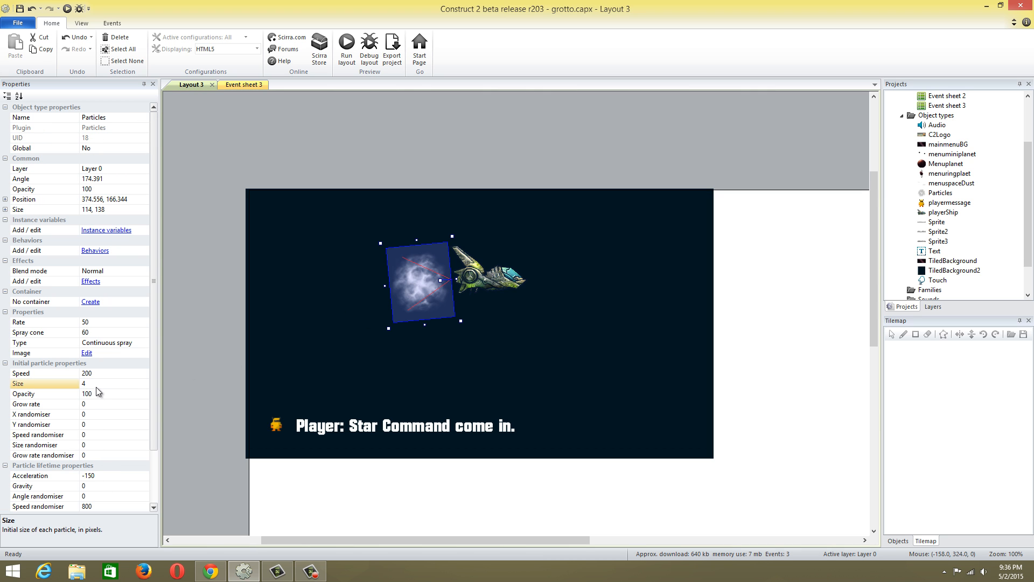
pyautogui.click(96, 385)
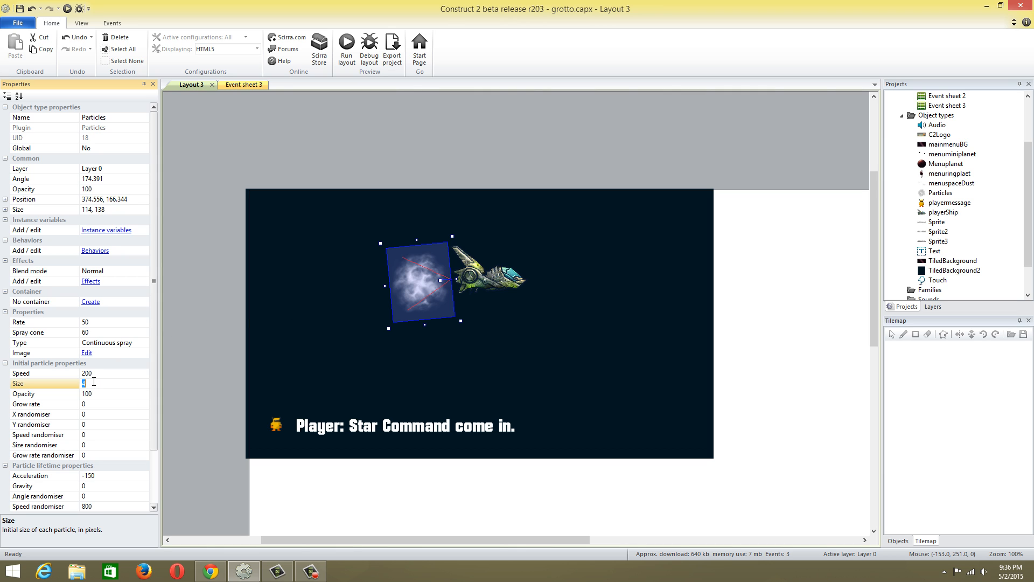
pyautogui.click(182, 377)
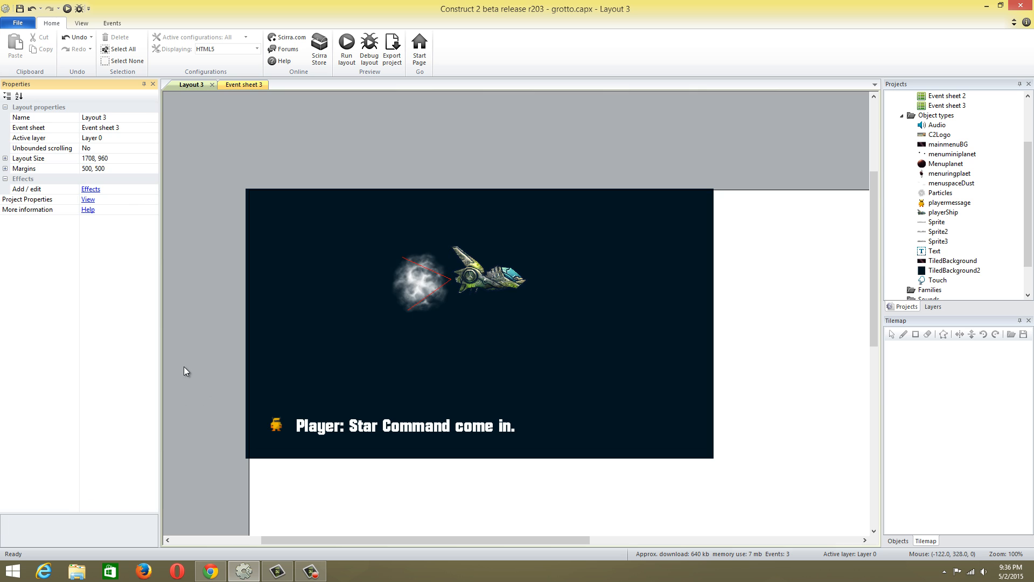
# - Adjust the Particles object to about 177 degrees and 113 by 142, and move it against the ship's rear at about 400, 161
pyautogui.click(401, 270)
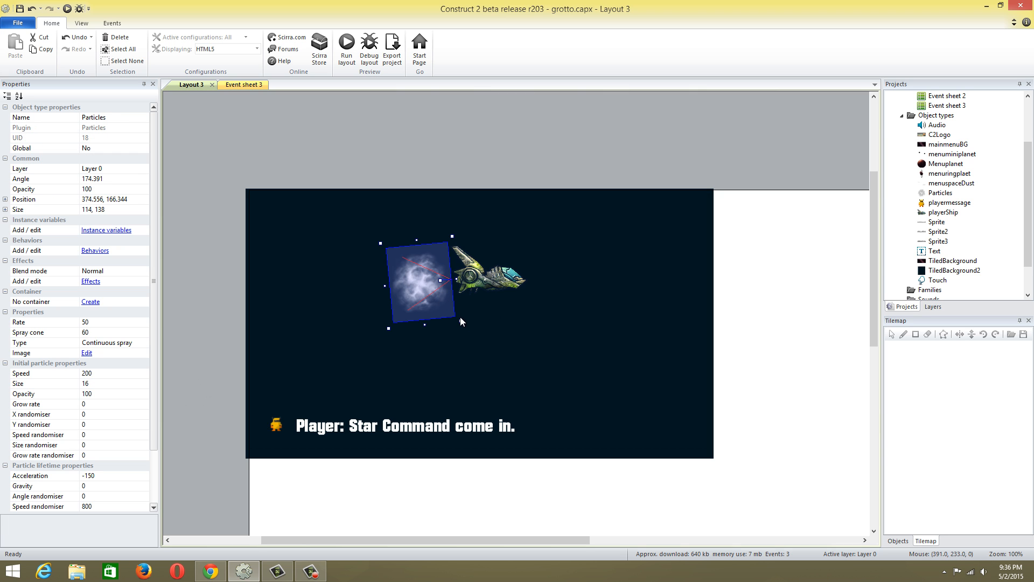
pyautogui.moveTo(461, 321)
pyautogui.mouseDown()
pyautogui.moveTo(430, 302)
pyautogui.moveTo(467, 328)
pyautogui.mouseUp()
pyautogui.moveTo(431, 293); pyautogui.dragTo(444, 277)
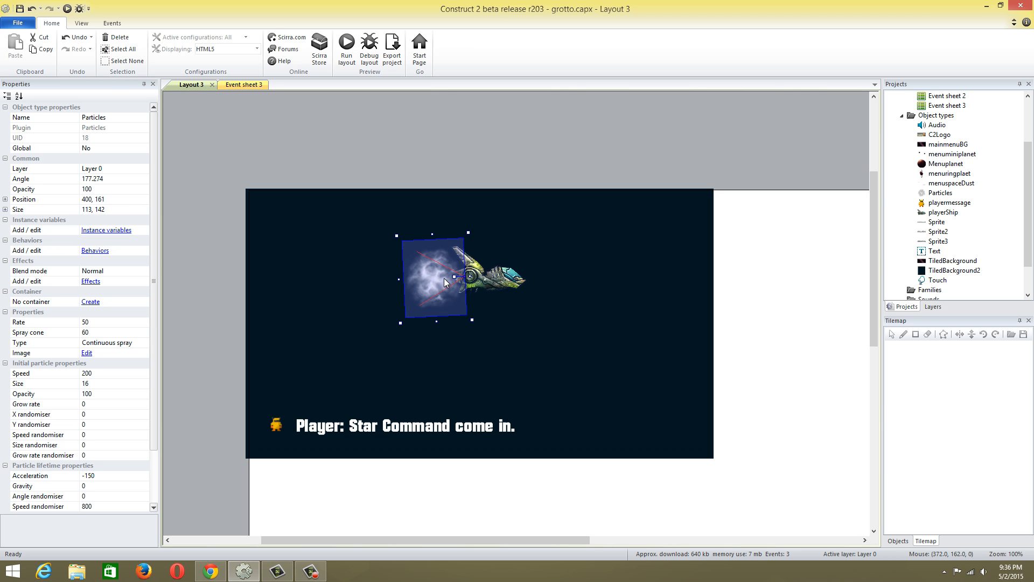
# - Add the Pixellate effect to the Particles object
pyautogui.moveTo(154, 302); pyautogui.dragTo(157, 400)
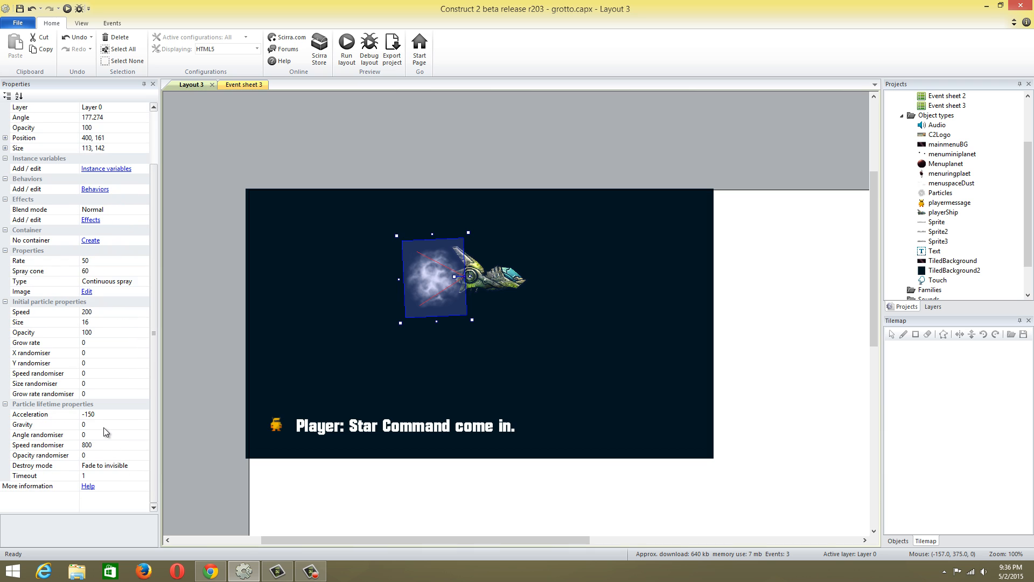
pyautogui.moveTo(154, 418); pyautogui.dragTo(152, 368)
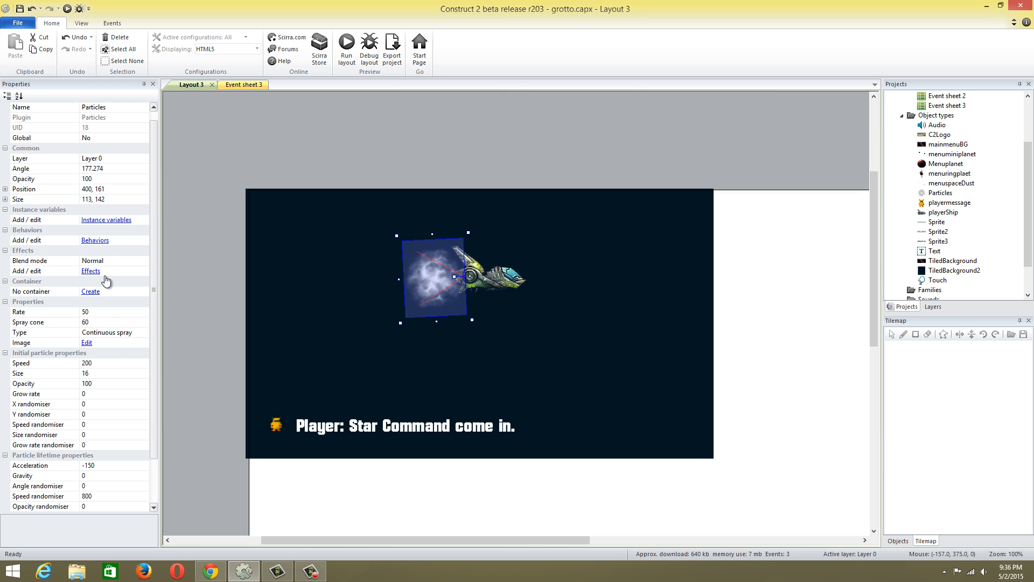
pyautogui.click(91, 271)
pyautogui.click(466, 114)
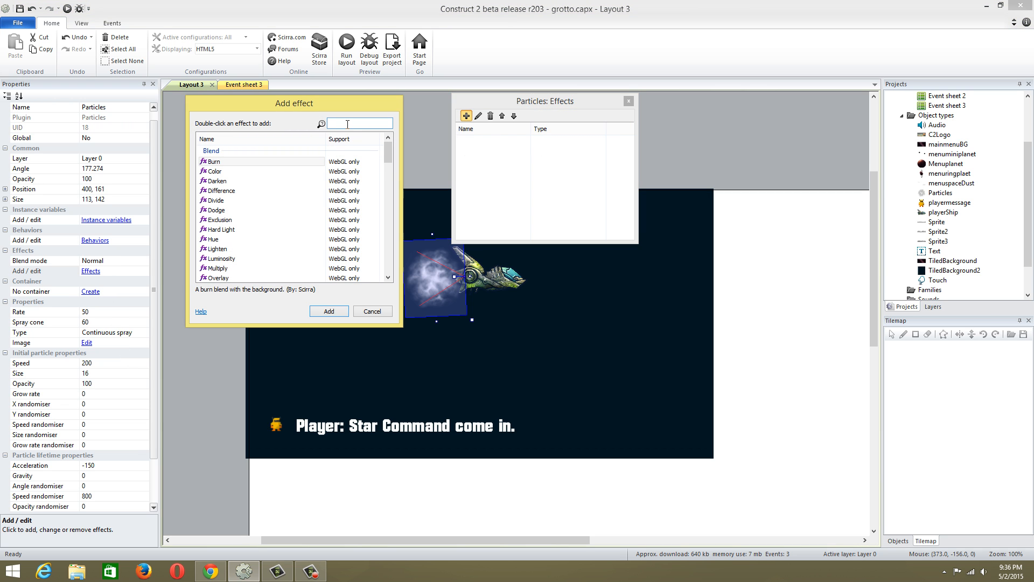
pyautogui.write('pix')
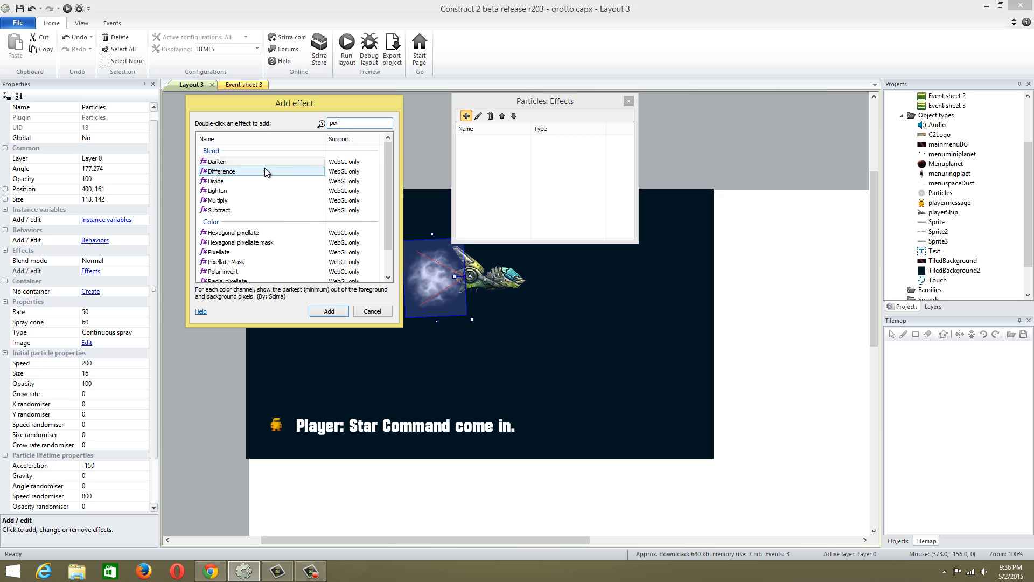
pyautogui.click(272, 252)
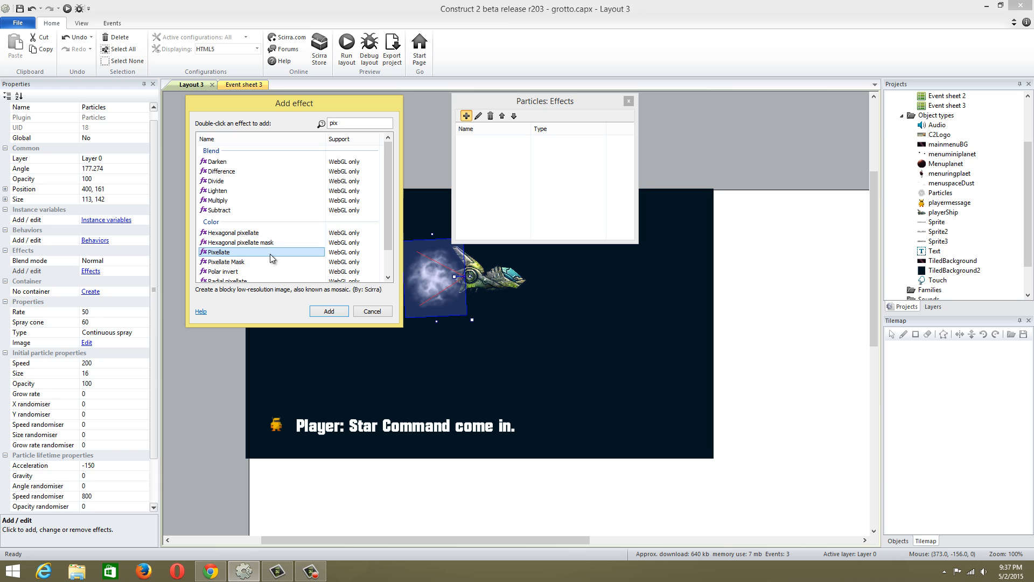
pyautogui.doubleClick(270, 253)
pyautogui.click(485, 144)
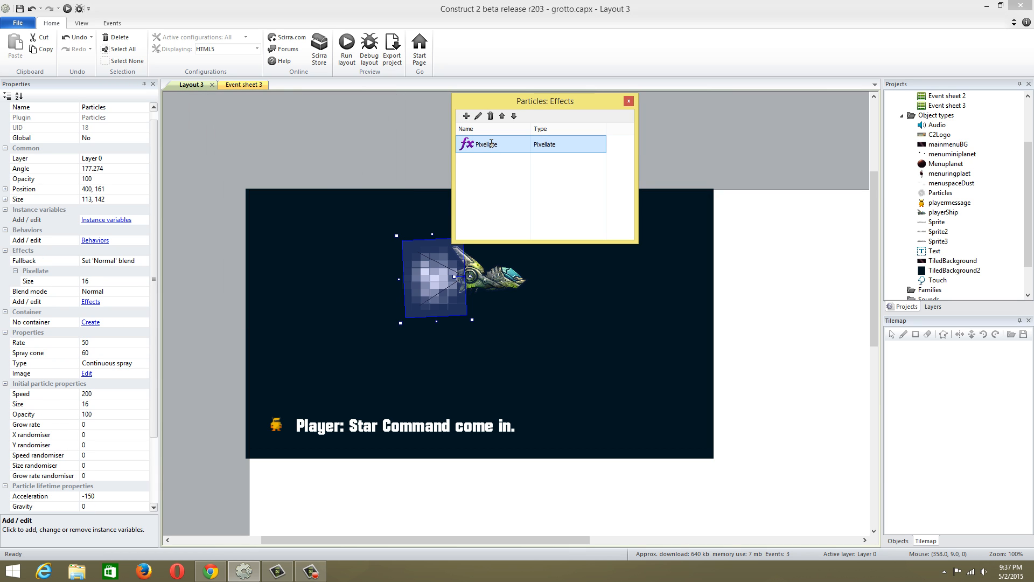
pyautogui.click(486, 144)
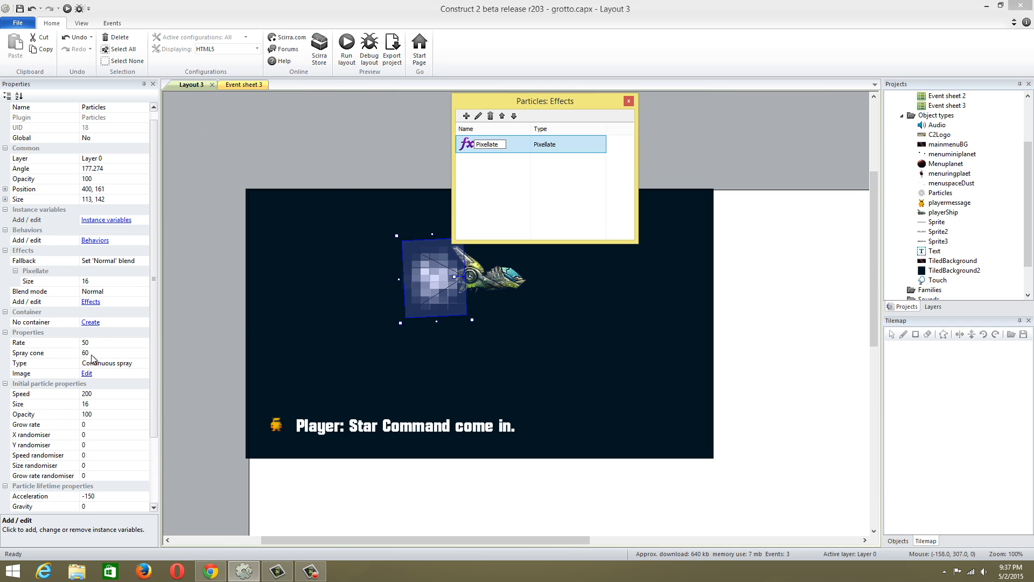
# - Set the Pixellate tile size to 4 and close the effects dialog
pyautogui.click(106, 282)
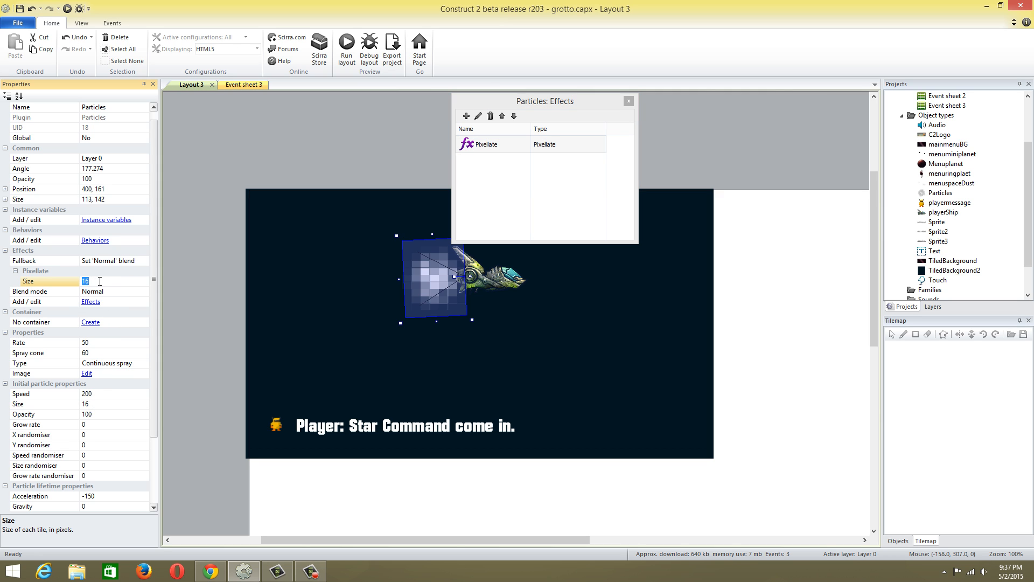
pyautogui.write('4')
pyautogui.click(121, 300)
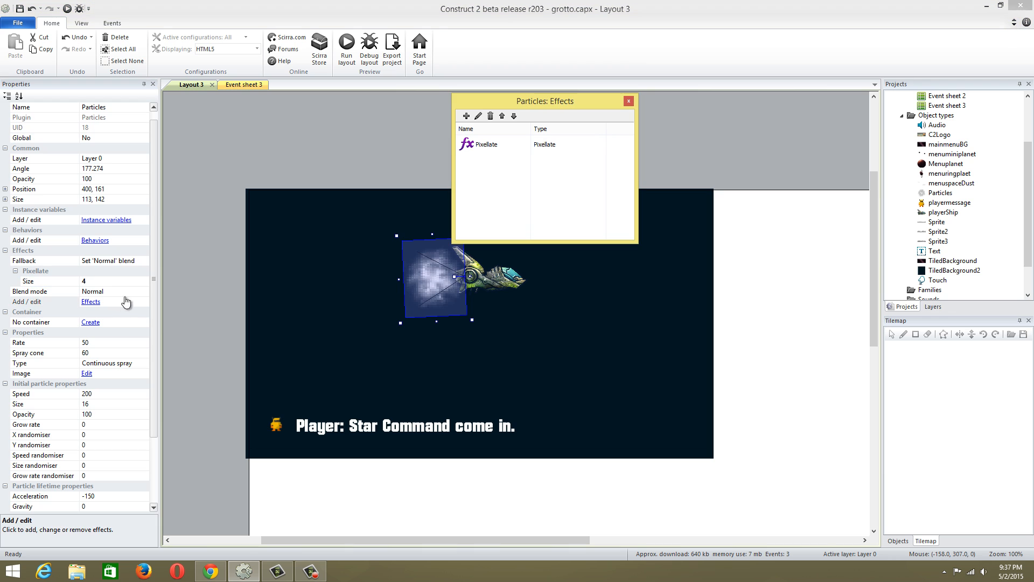
pyautogui.click(629, 101)
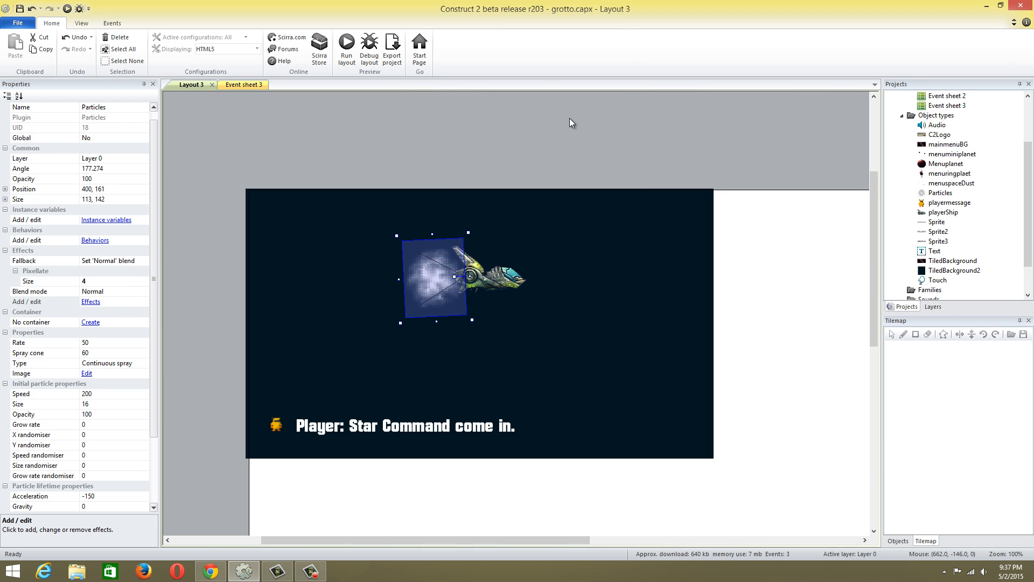
# - Add the Color blend effect to the Particles object
pyautogui.click(118, 261)
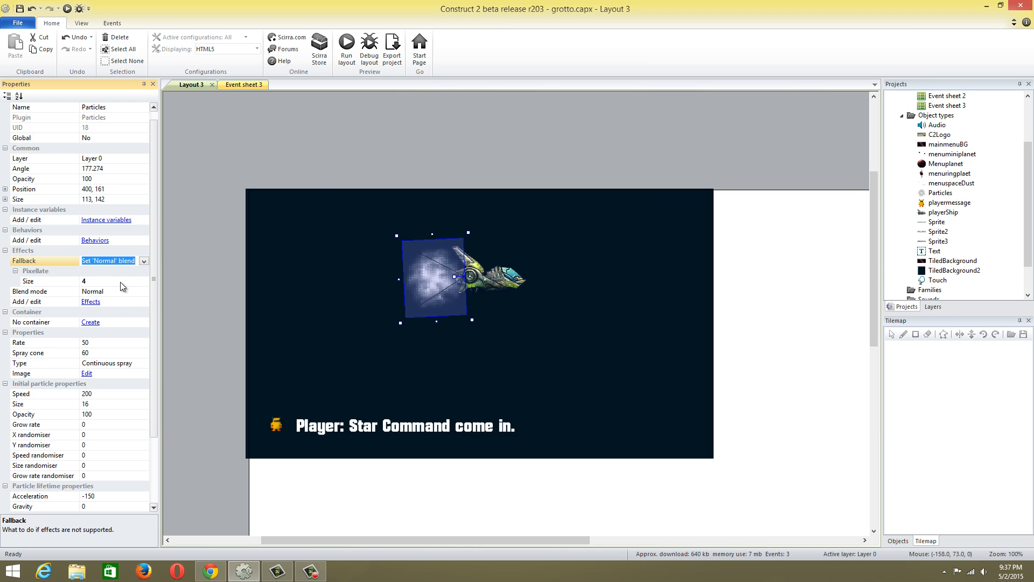
pyautogui.click(91, 301)
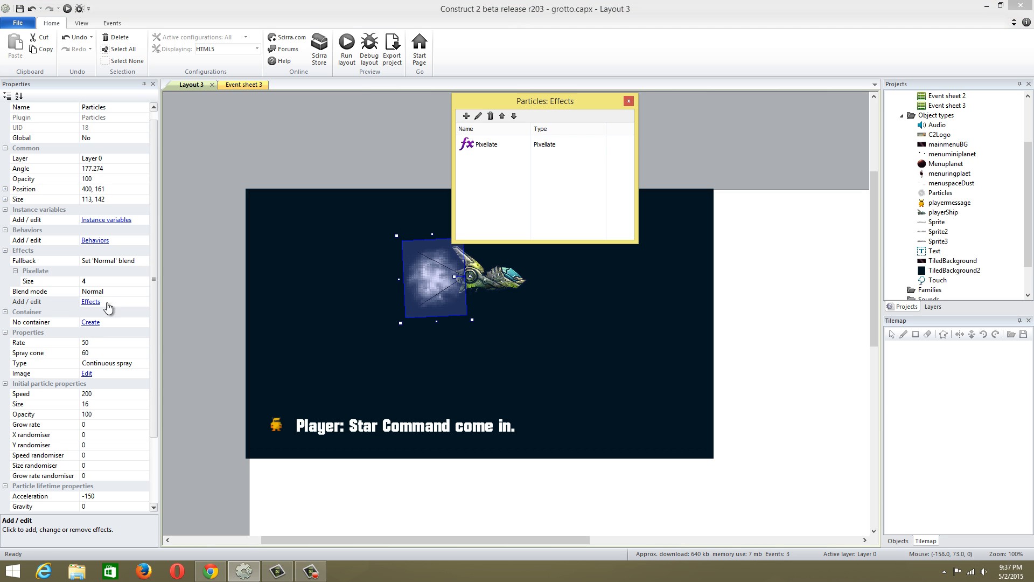
pyautogui.click(467, 116)
pyautogui.write('color')
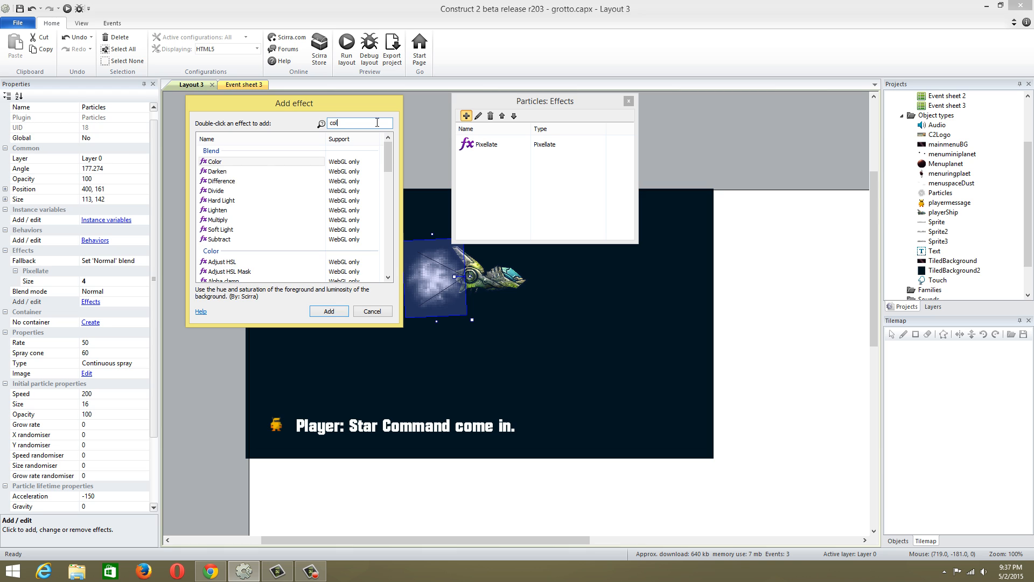
pyautogui.doubleClick(256, 162)
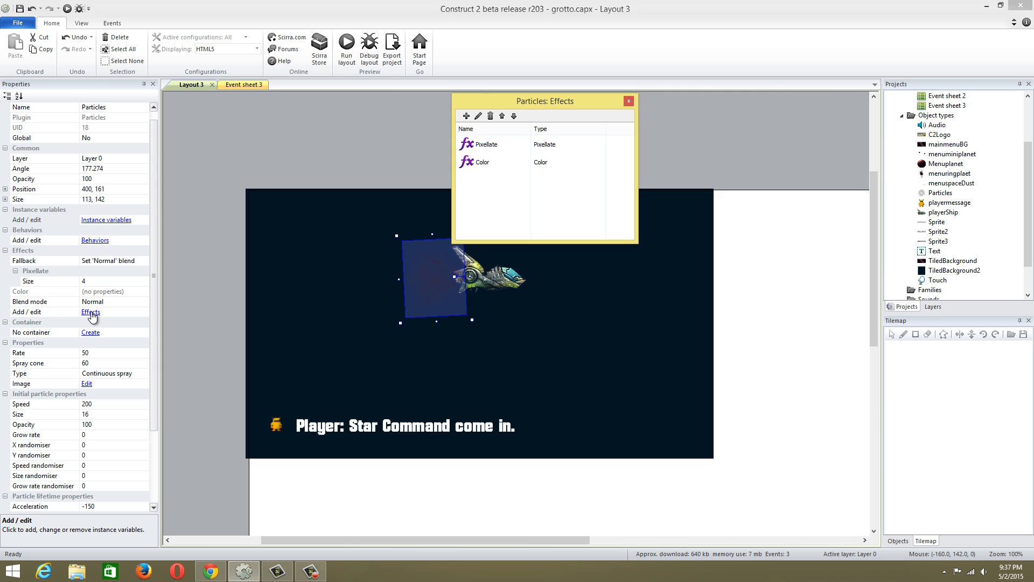
# - Examine the Particles object's properties and effects list for adjustable settings of the Color effect
pyautogui.click(98, 292)
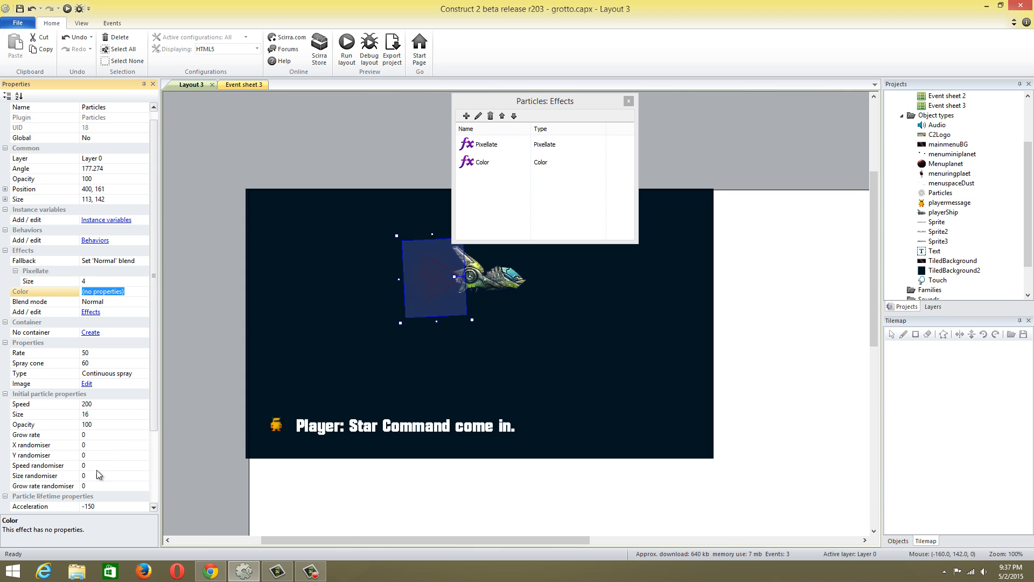
pyautogui.scroll(-3, 152, 386)
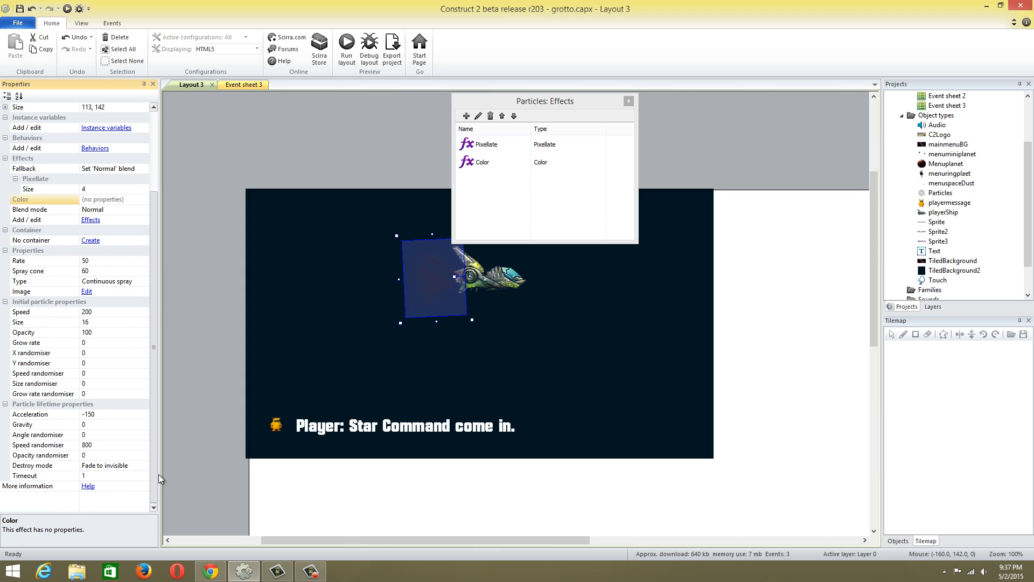
pyautogui.scroll(3, 158, 476)
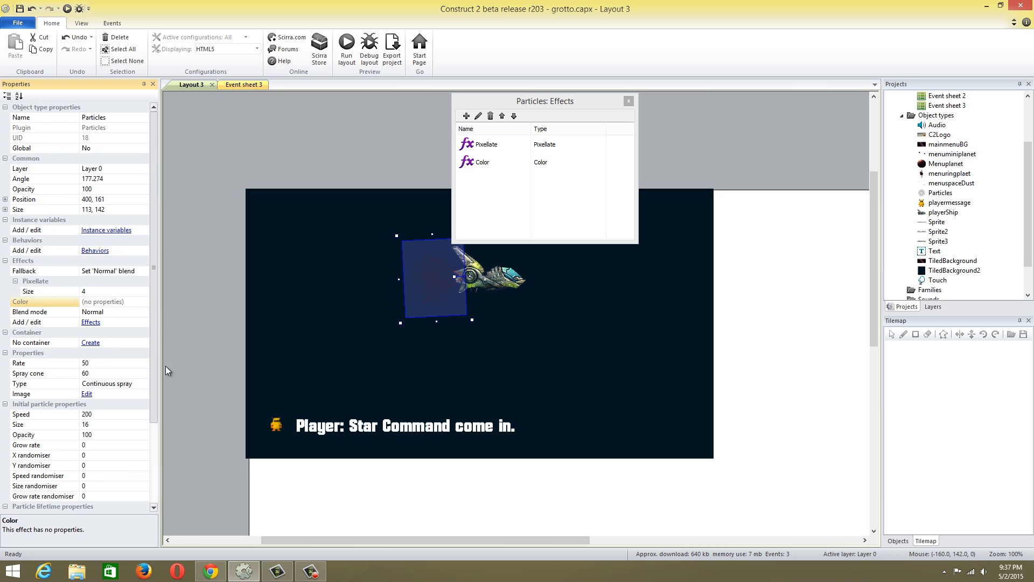
pyautogui.click(105, 271)
pyautogui.click(102, 290)
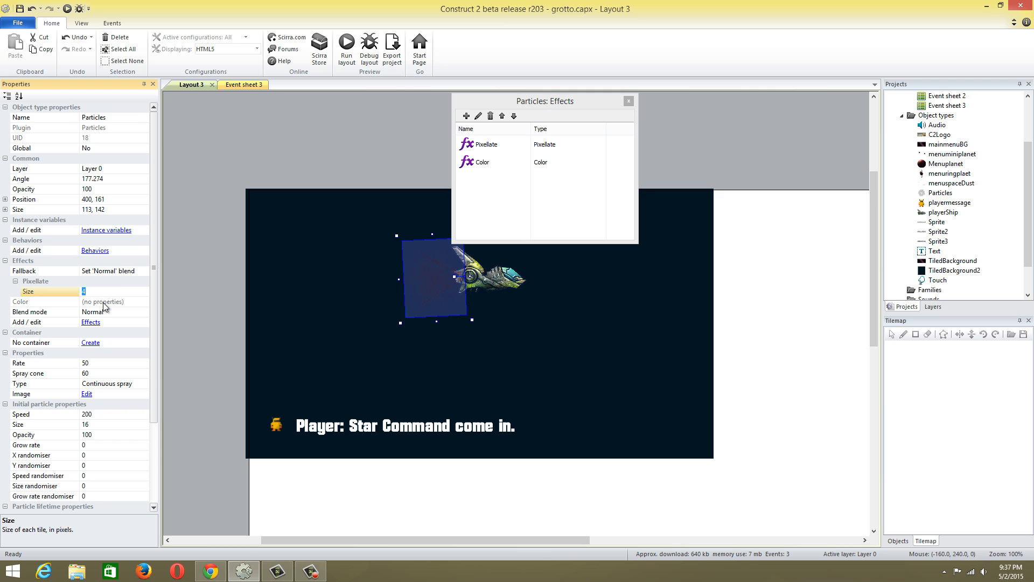
pyautogui.click(102, 303)
pyautogui.doubleClick(112, 305)
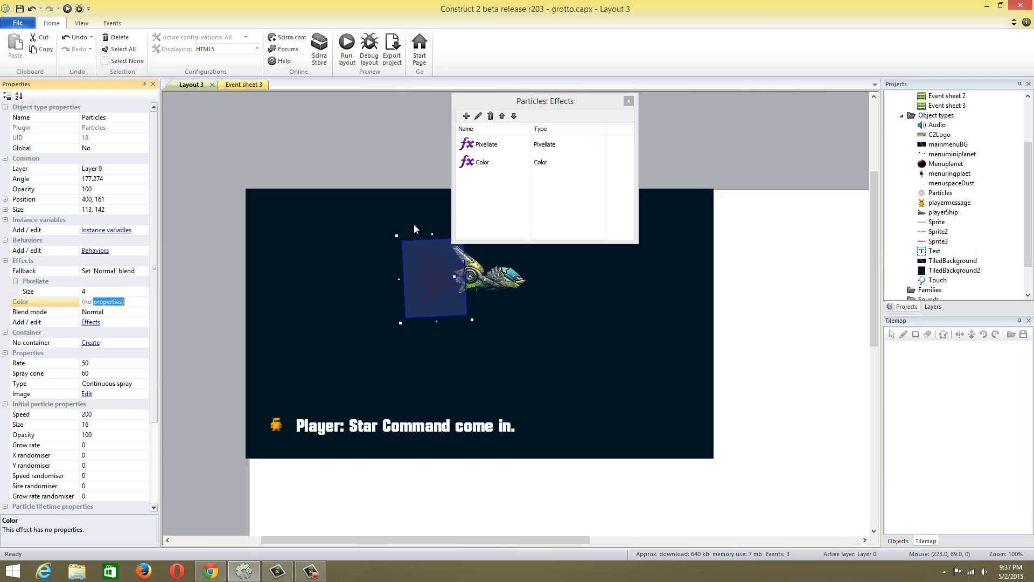
pyautogui.click(505, 168)
pyautogui.click(503, 163)
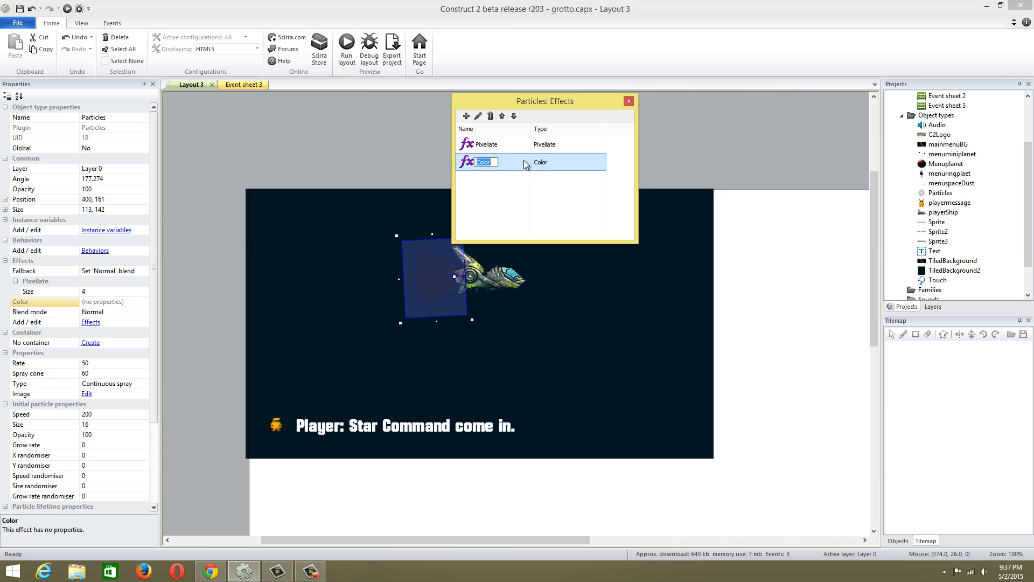
# - Remove the Color effect from the Particles object
pyautogui.click(97, 325)
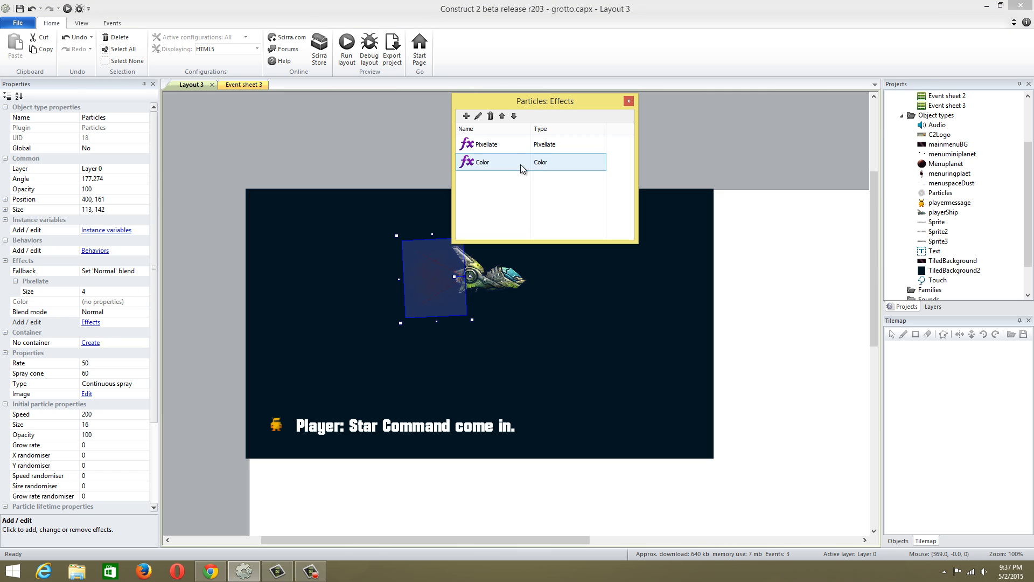
pyautogui.click(505, 160)
pyautogui.click(490, 115)
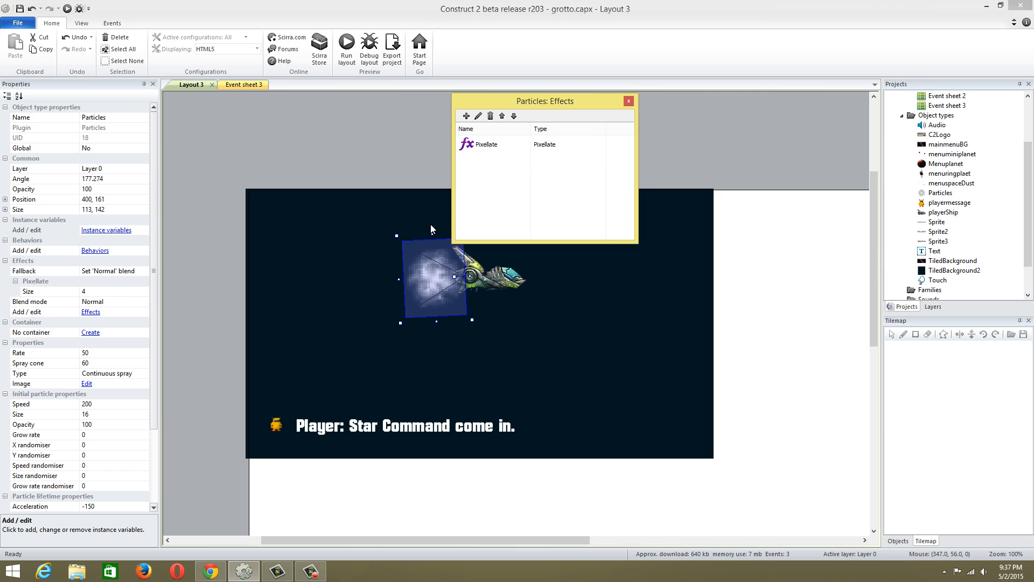
# - Search the available effects for "color" and add Adjust HSL to the Particles object
pyautogui.click(94, 312)
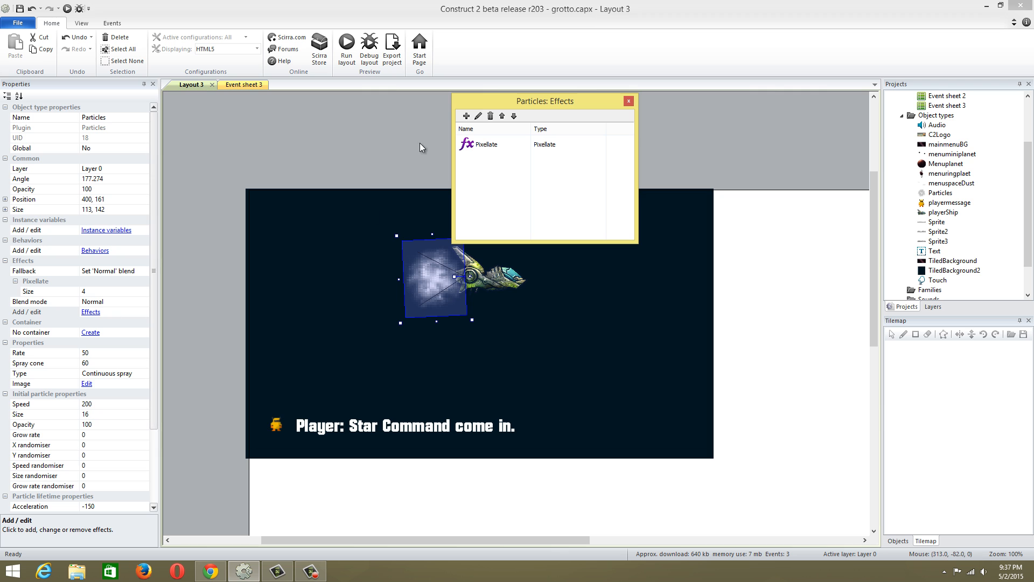
pyautogui.click(463, 118)
pyautogui.write('colo')
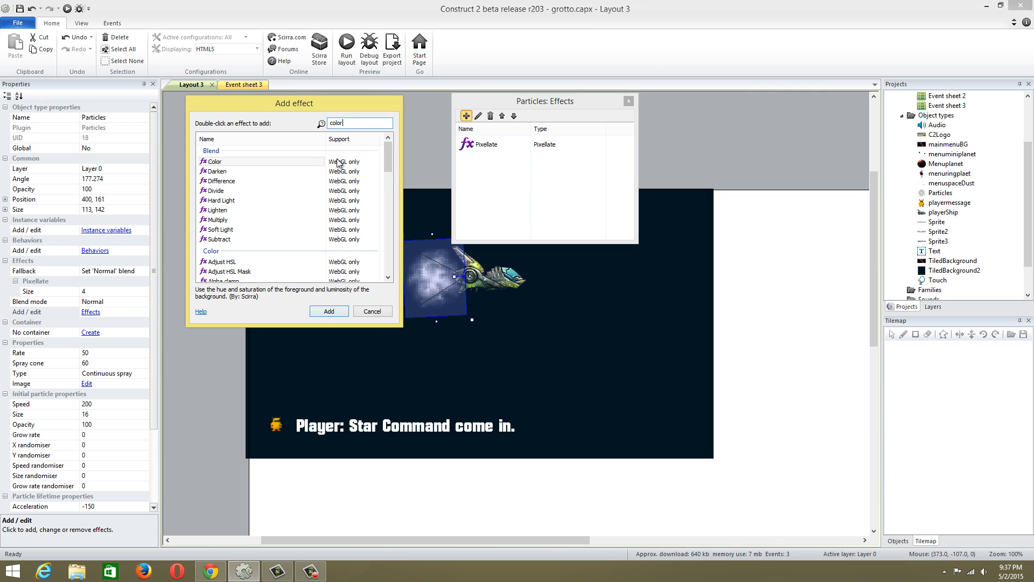
pyautogui.write('r')
pyautogui.click(279, 170)
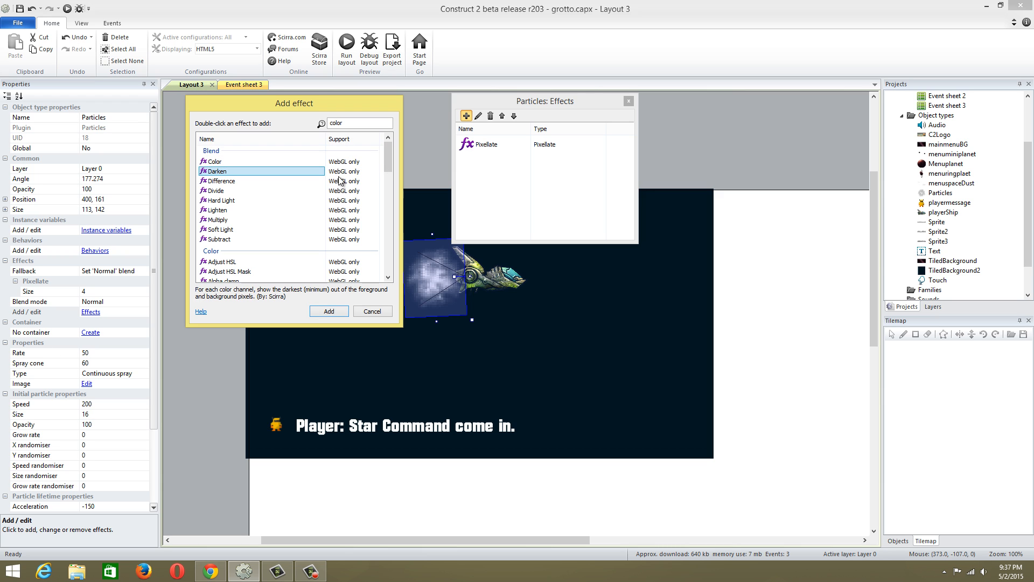
pyautogui.click(295, 262)
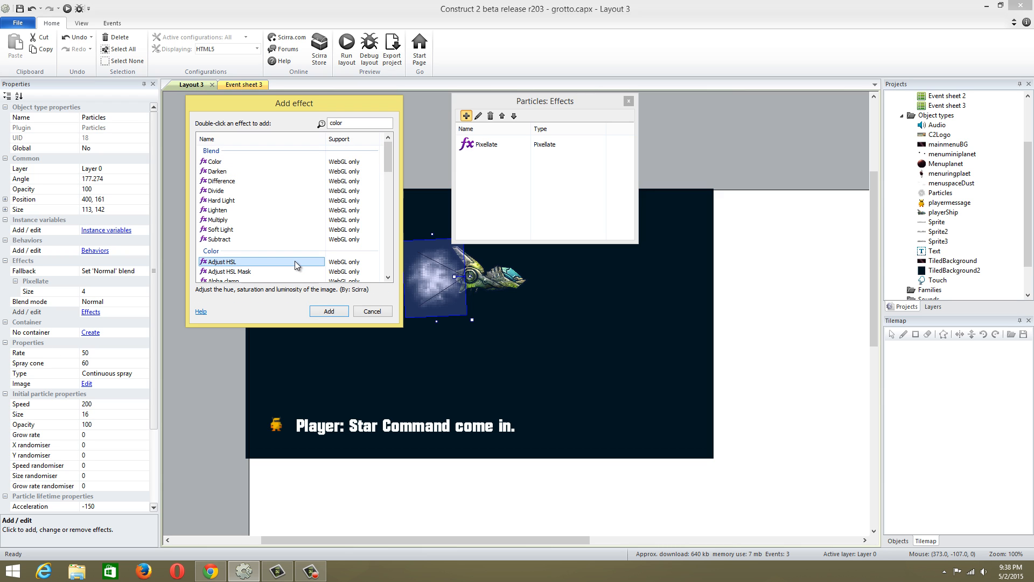
pyautogui.click(288, 276)
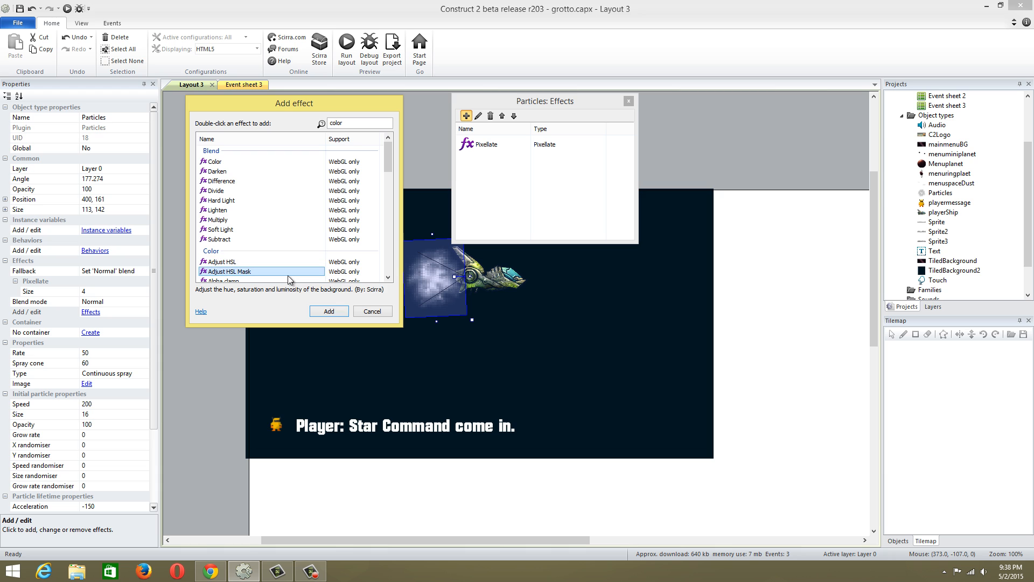
pyautogui.click(257, 278)
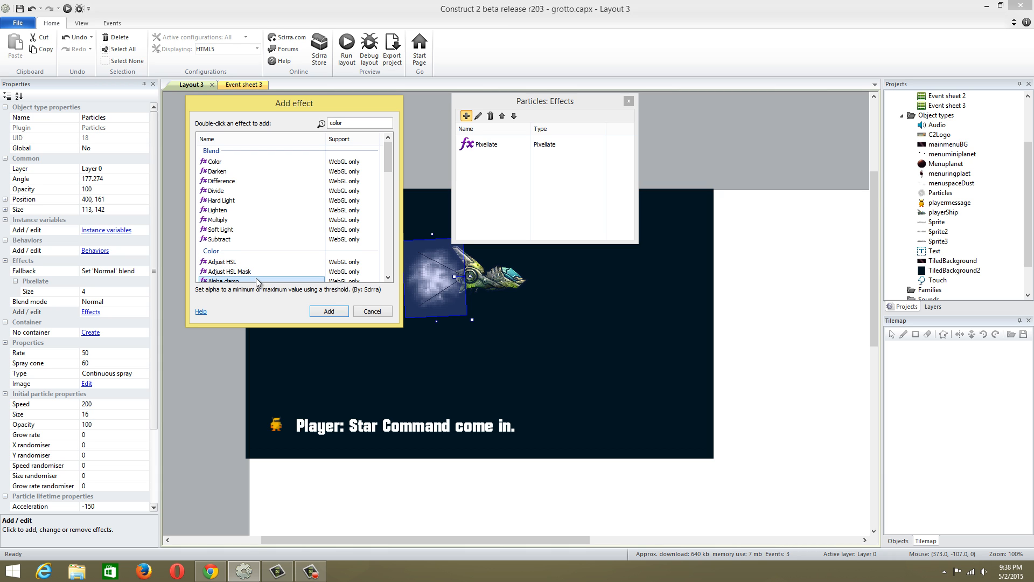
pyautogui.press('Up')
pyautogui.press('Up')
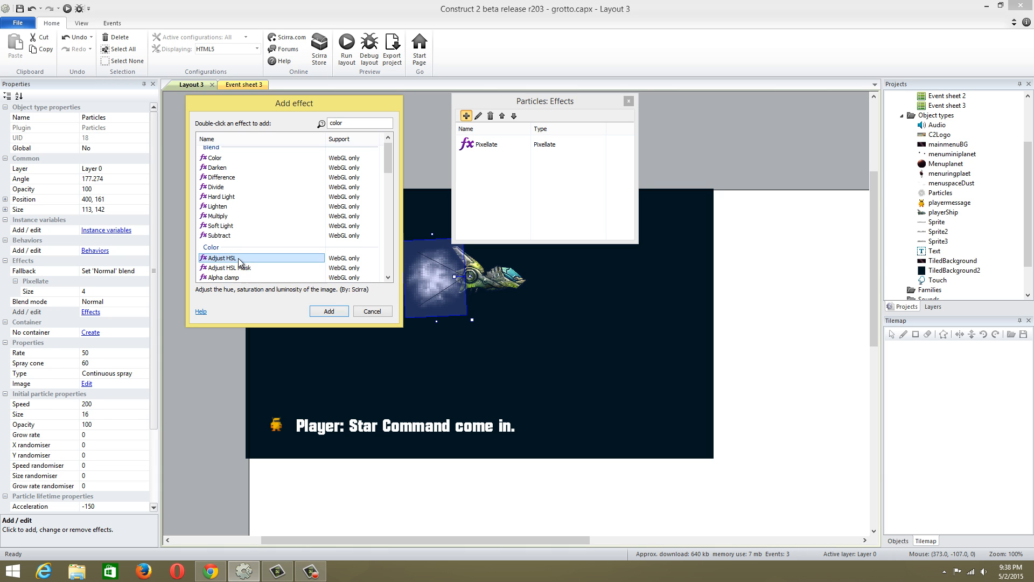
pyautogui.press('Return')
# - Set the Particles object's Adjust HSL effect to luminosity 60 and saturation 50
pyautogui.click(110, 331)
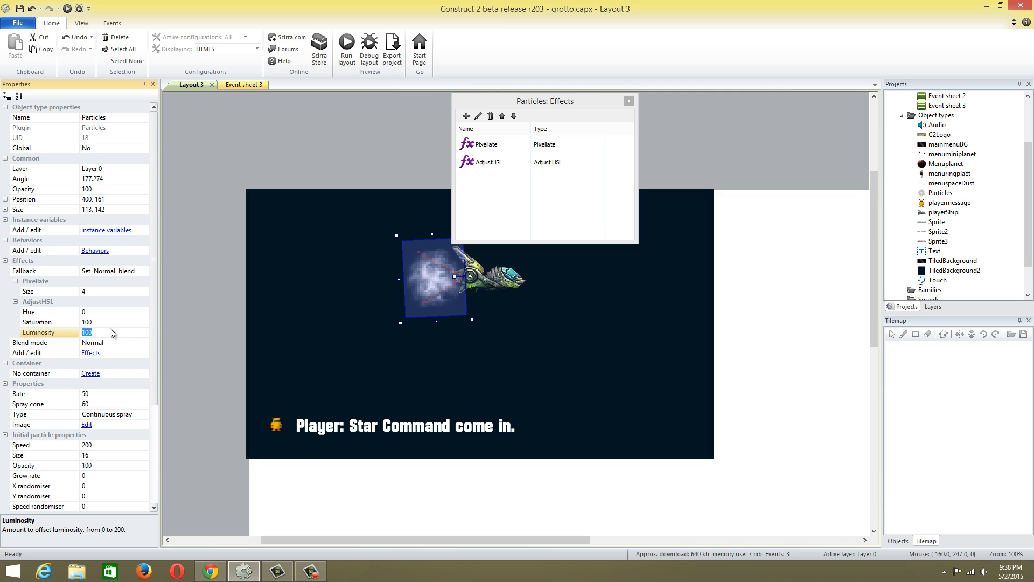
pyautogui.write('60')
pyautogui.click(108, 321)
pyautogui.click(108, 321)
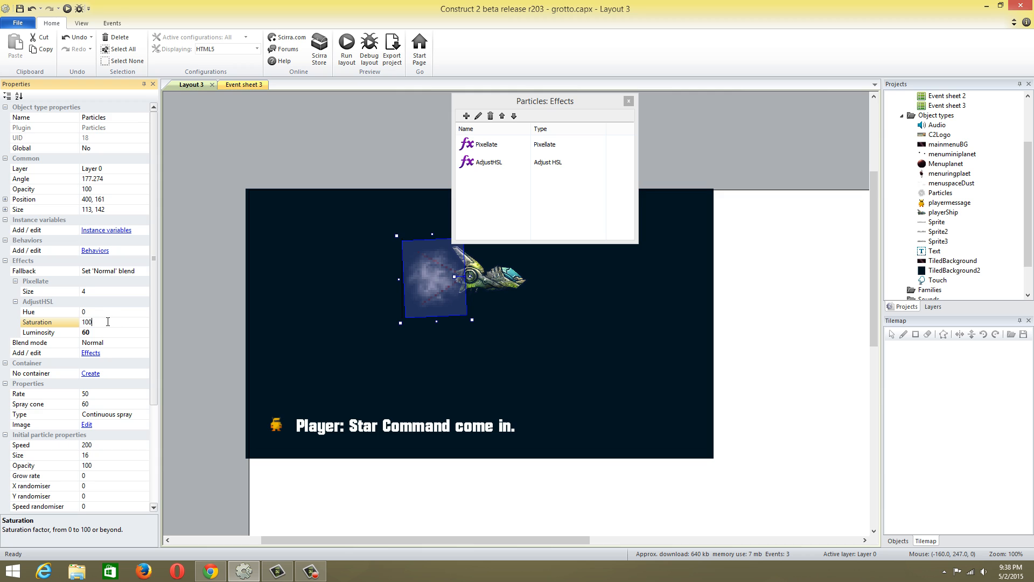
pyautogui.click(60, 322)
pyautogui.write('50')
pyautogui.click(106, 331)
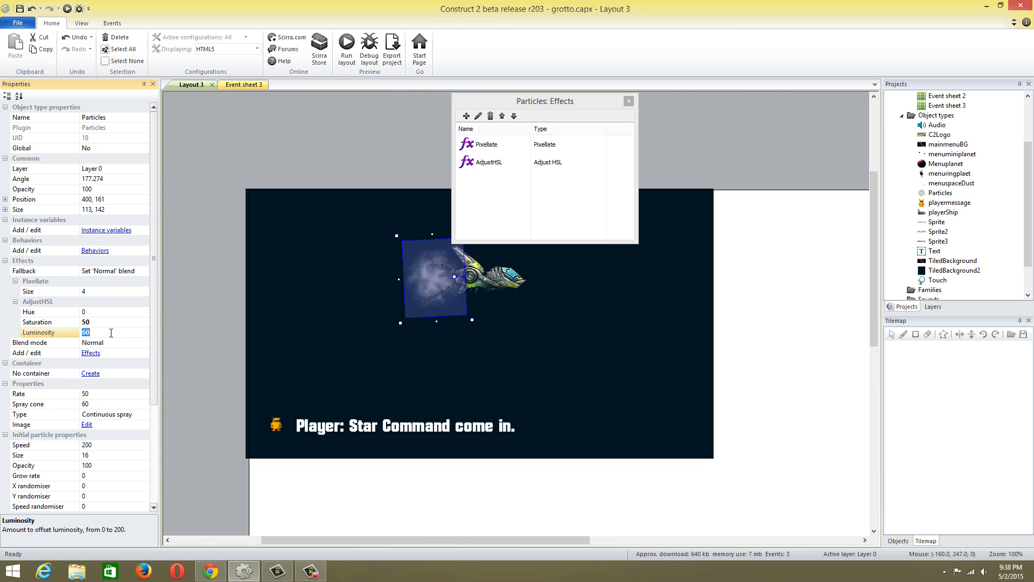
# - Close the effects list and preview the layout to check the adjusted smoke color
pyautogui.click(628, 101)
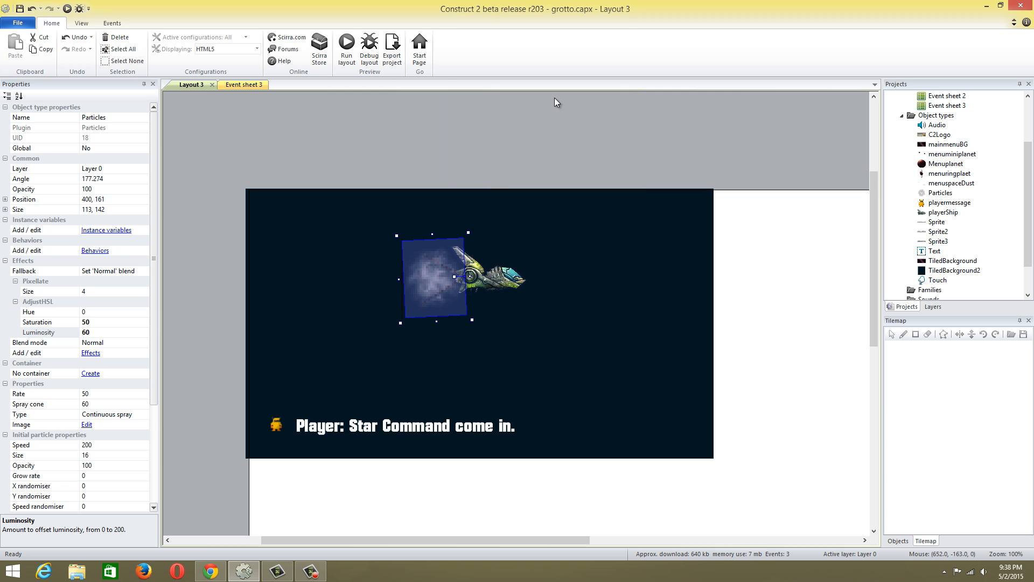
pyautogui.click(342, 48)
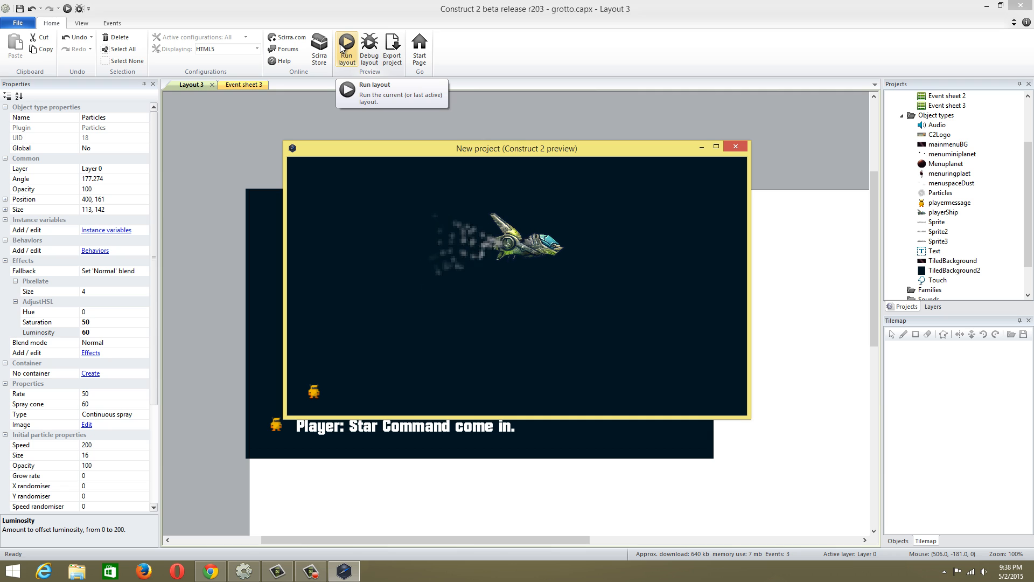
pyautogui.click(735, 147)
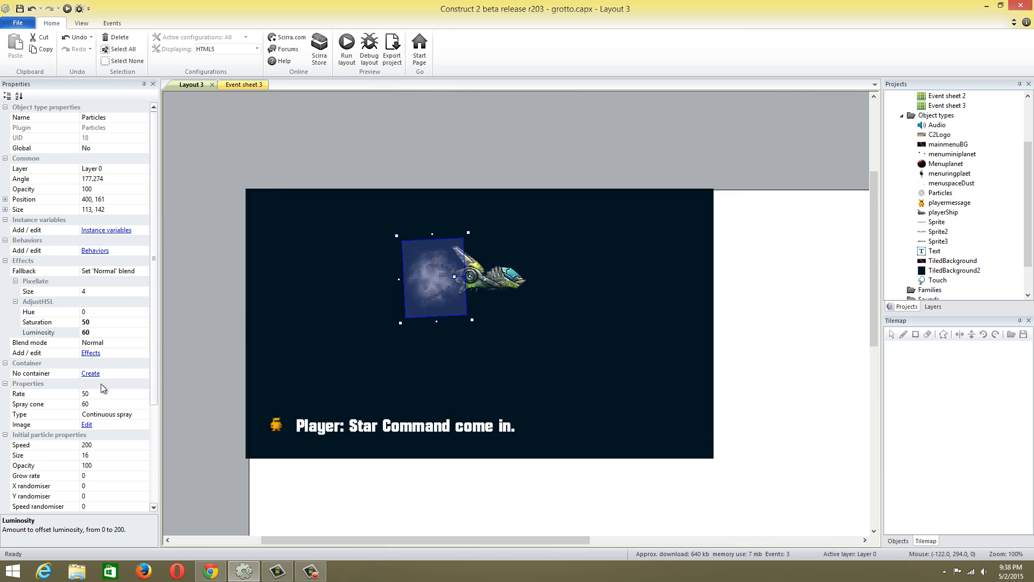
# - Set the initial particle size to 32 pixels and preview the smoke trail in the running layout
pyautogui.click(103, 454)
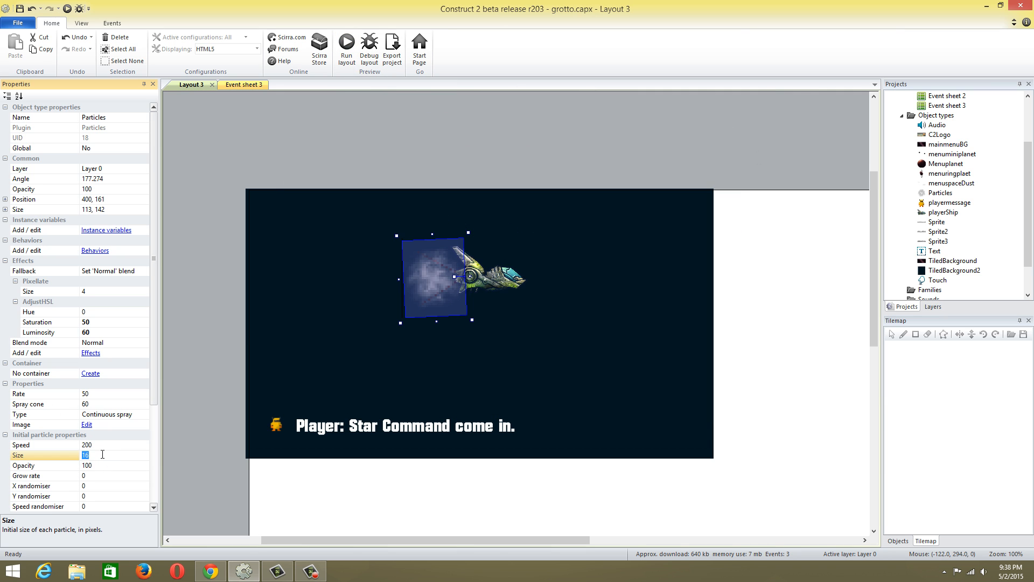
pyautogui.write('32')
pyautogui.click(117, 464)
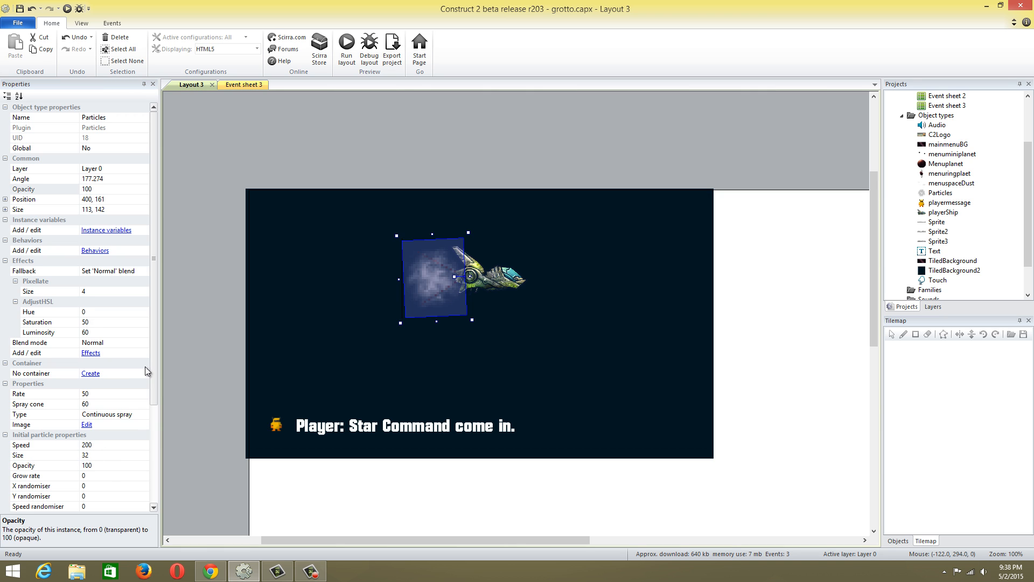
pyautogui.moveTo(153, 367); pyautogui.dragTo(138, 431)
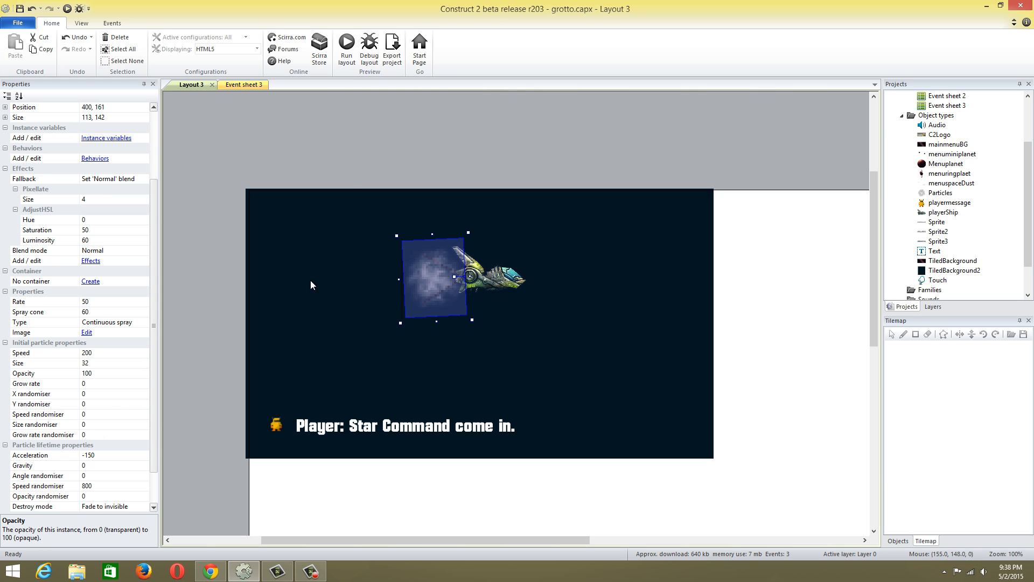
pyautogui.press('F5')
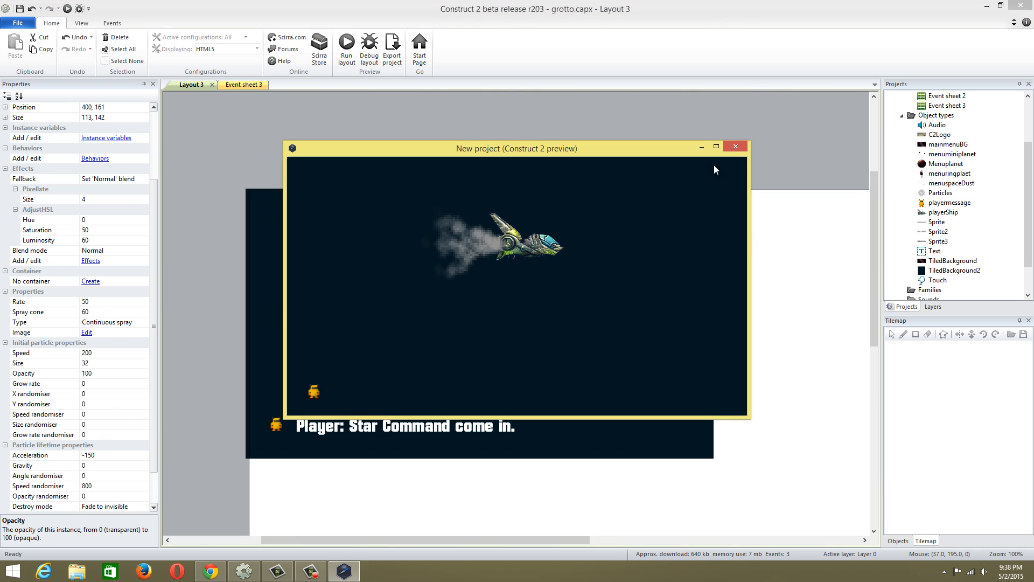
pyautogui.click(729, 145)
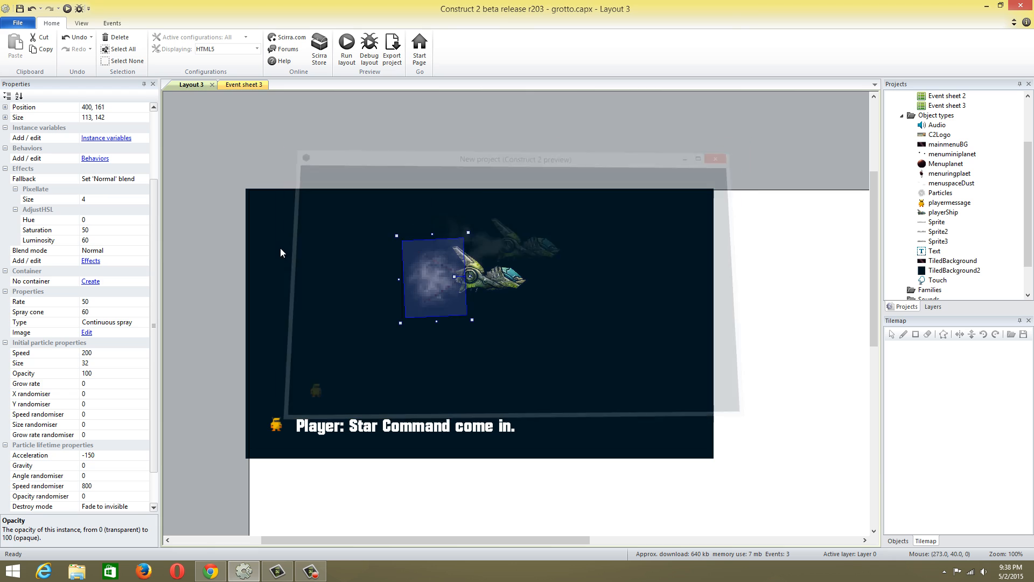
# - Set the particles' spray cone to 40 degrees and run the layout to preview the trail
pyautogui.click(98, 311)
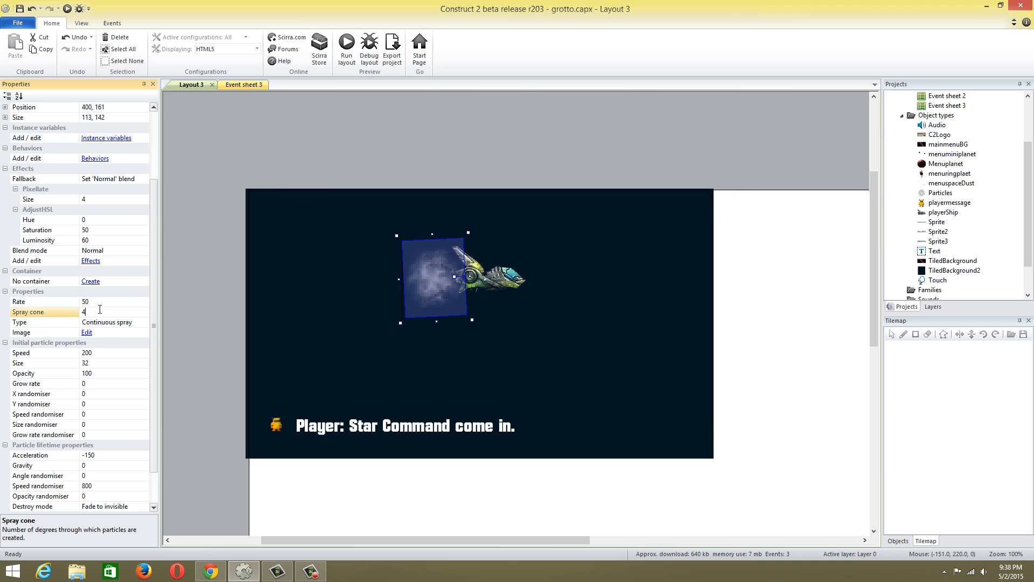
pyautogui.write('40')
pyautogui.click(127, 297)
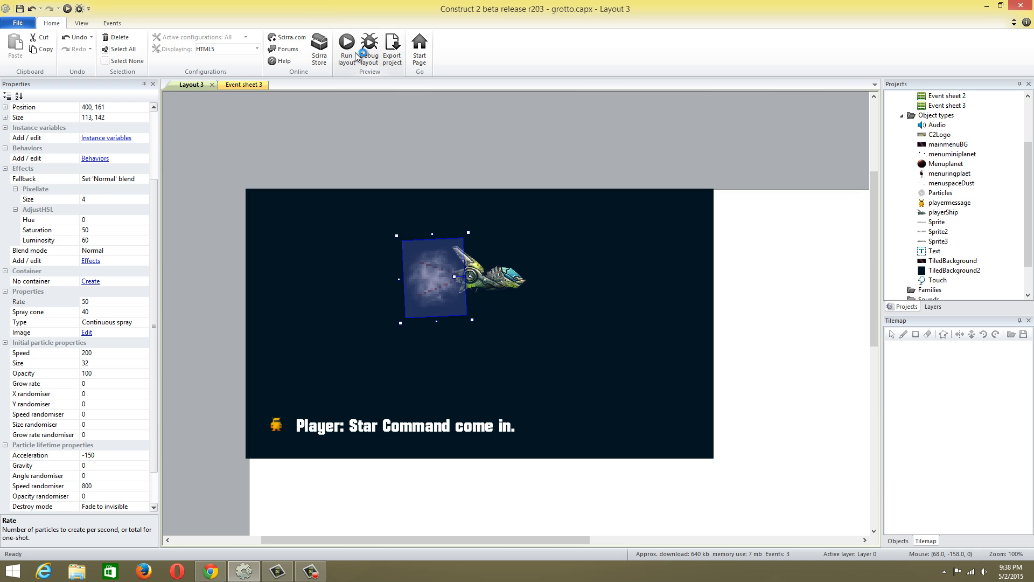
pyautogui.click(355, 54)
pyautogui.click(356, 56)
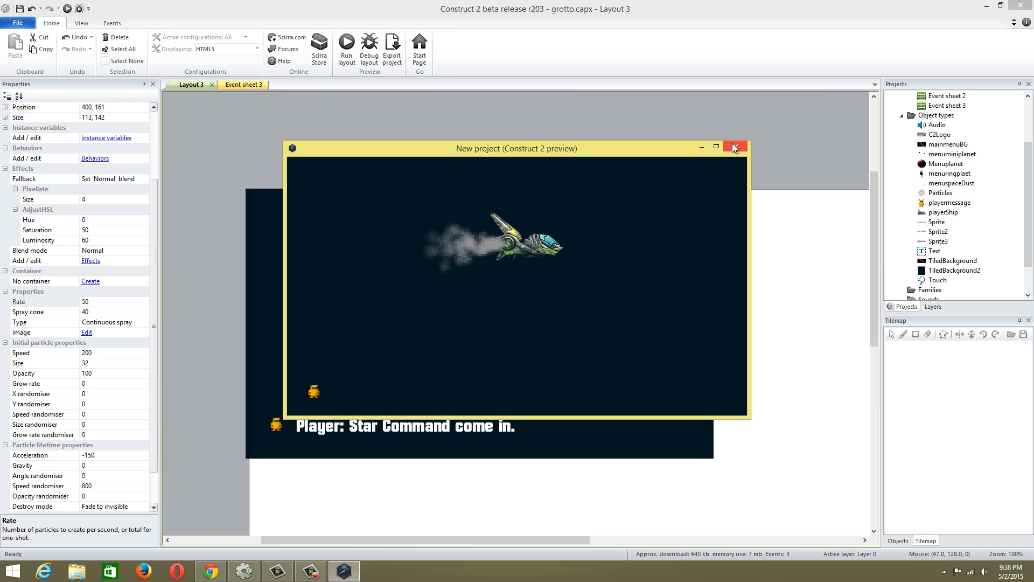
# - Close the preview, add the Vibrance effect to the Particles object, and set its vibrance to 40
pyautogui.click(734, 144)
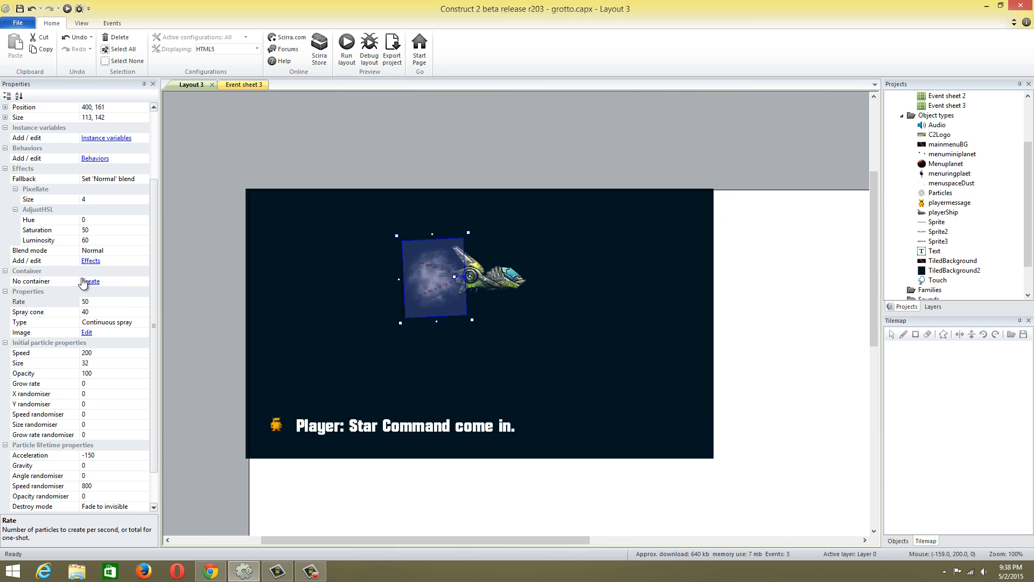
pyautogui.click(91, 261)
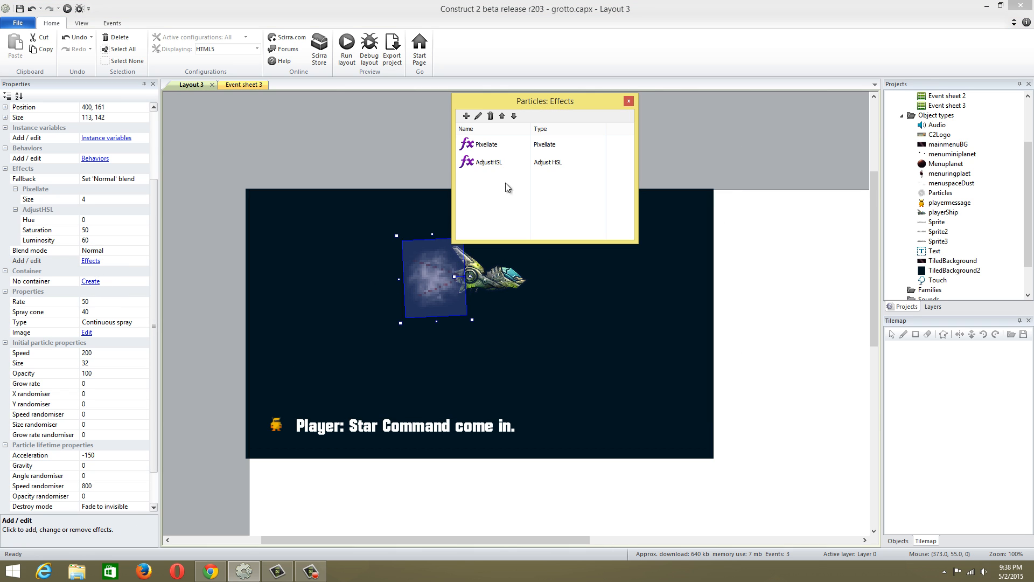
pyautogui.click(467, 116)
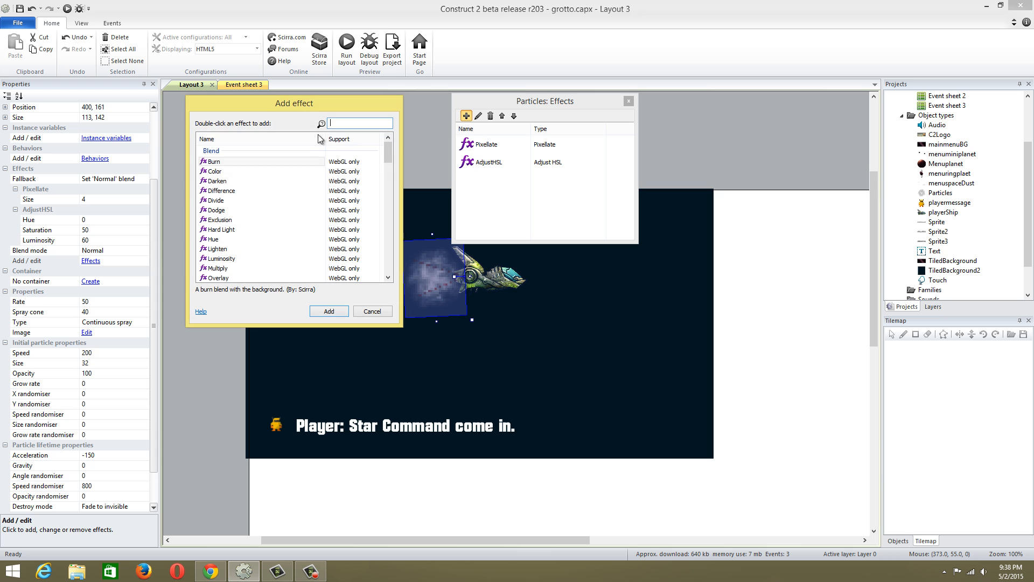
pyautogui.write('color')
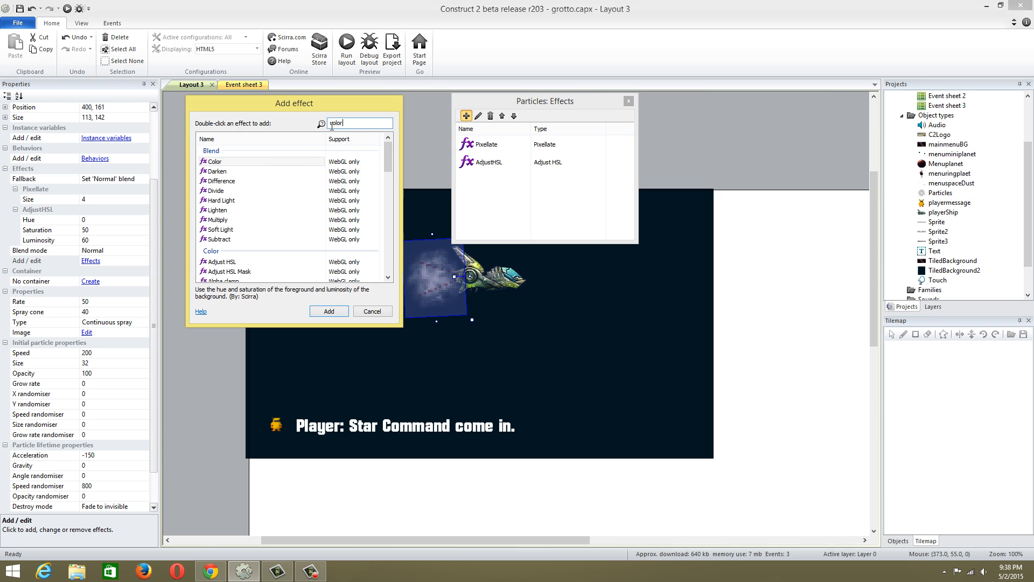
pyautogui.click(283, 162)
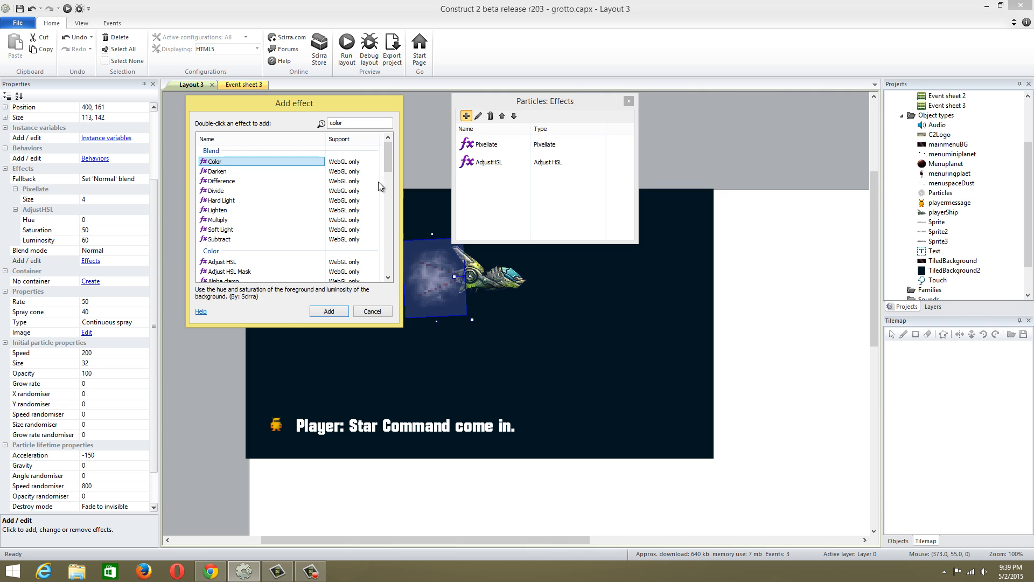
pyautogui.moveTo(388, 163); pyautogui.dragTo(399, 277)
pyautogui.click(309, 252)
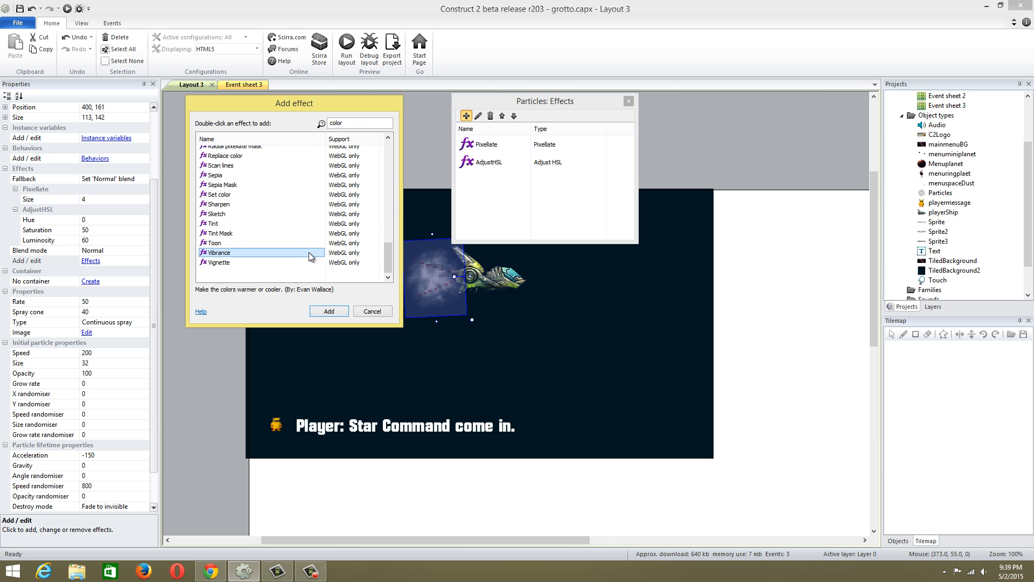
pyautogui.click(326, 312)
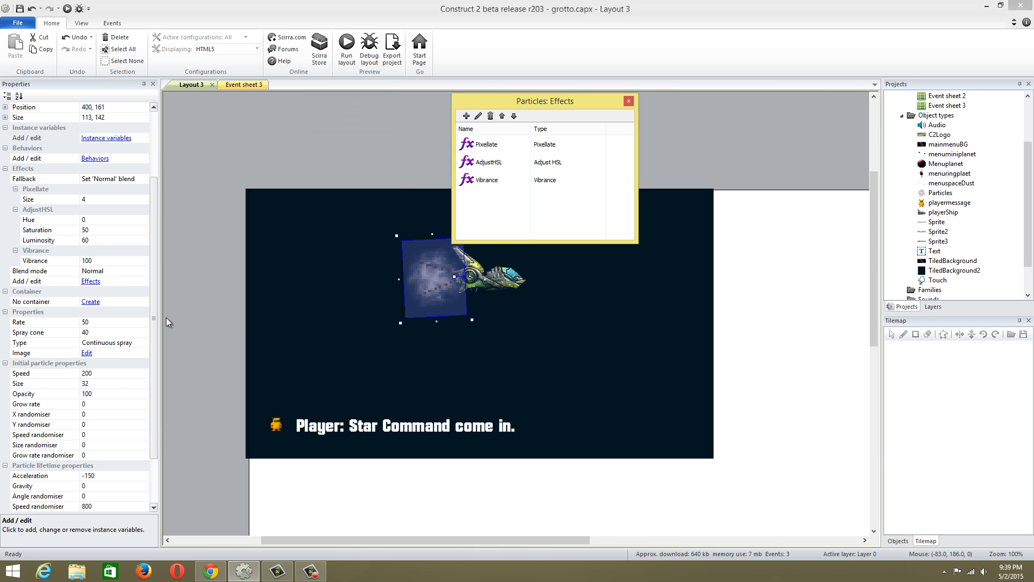
pyautogui.click(113, 261)
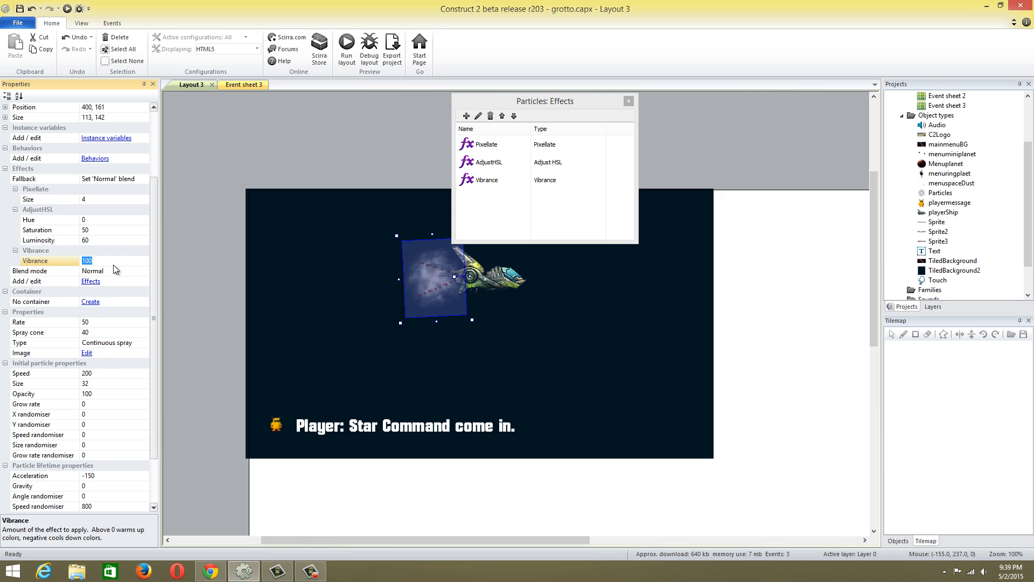
pyautogui.click(124, 274)
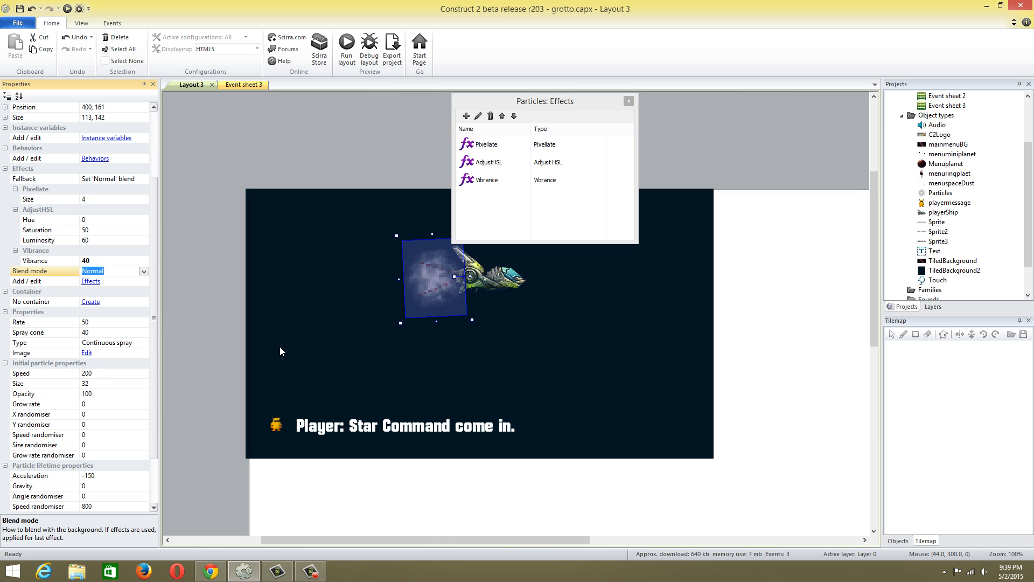
# - Try to color the particle image orange using fills with tolerance up to 18 and a size 10 brush stroke
pyautogui.doubleClick(420, 283)
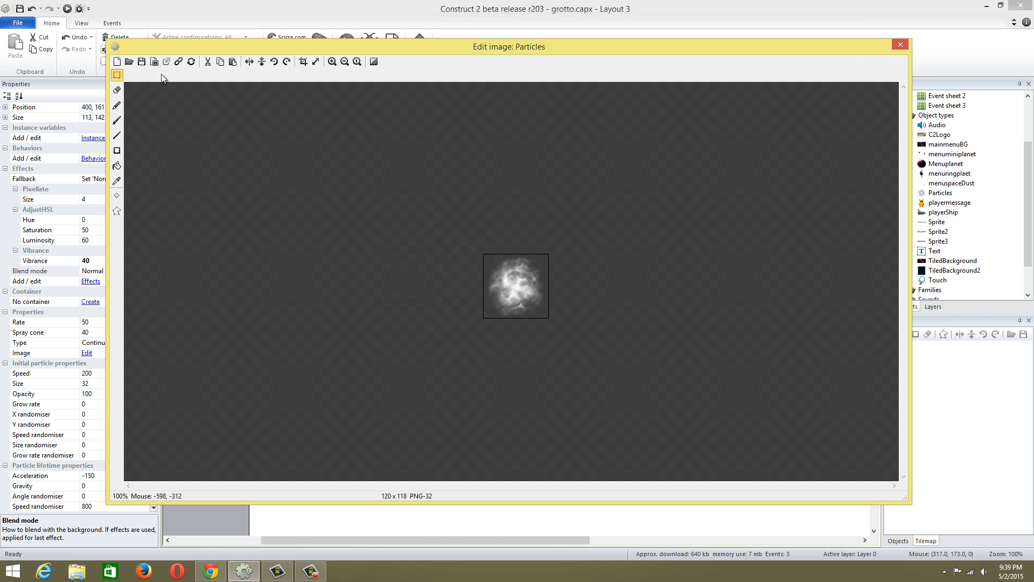
pyautogui.click(117, 166)
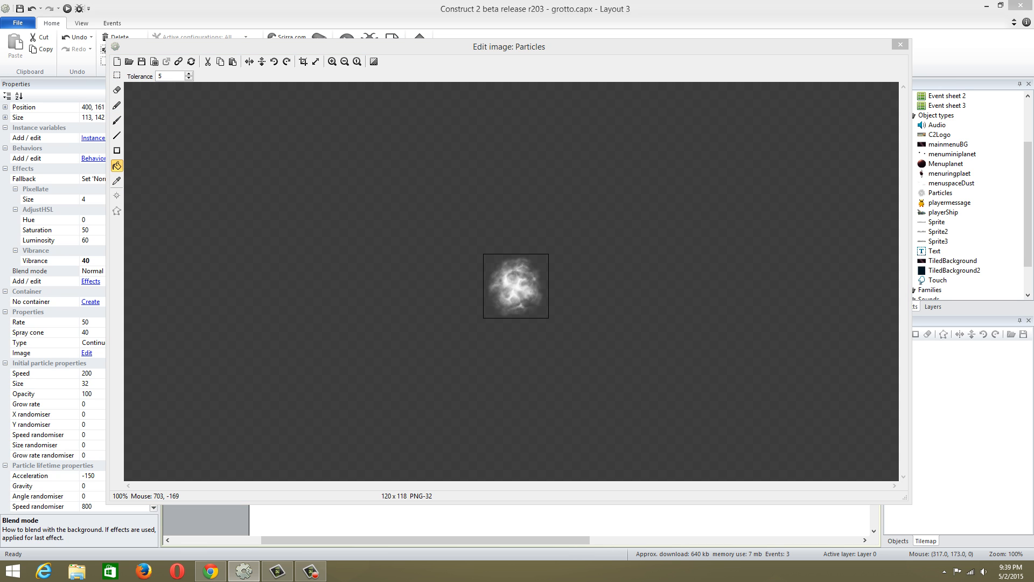
pyautogui.click(512, 296)
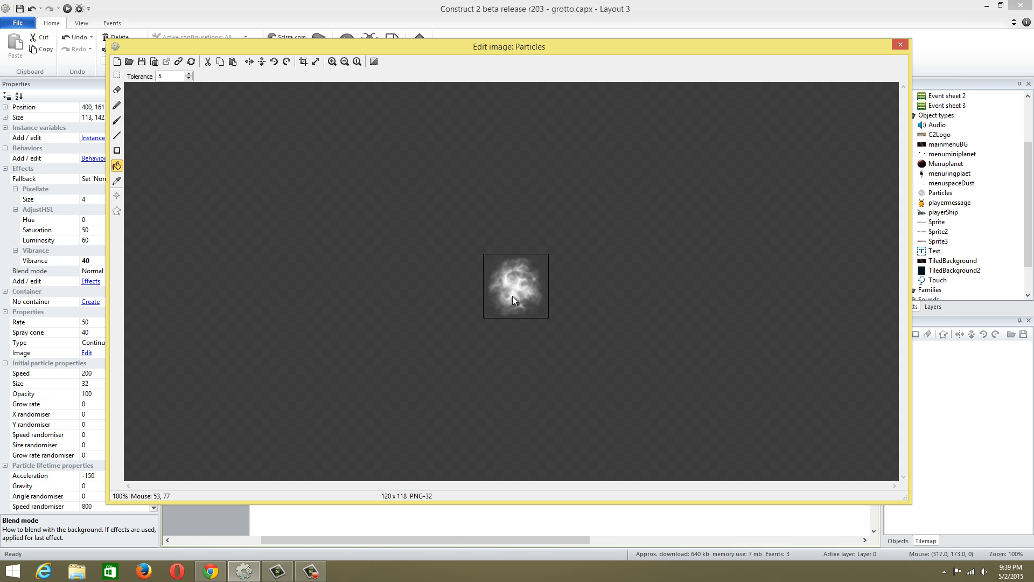
pyautogui.scroll(3, 602, 261)
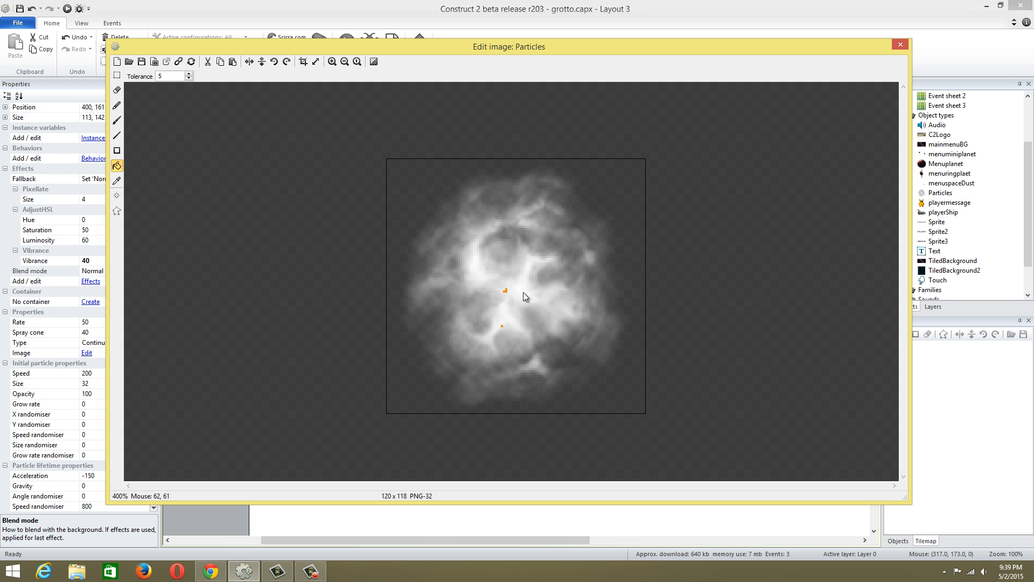
pyautogui.doubleClick(185, 75)
pyautogui.click(501, 268)
pyautogui.click(477, 269)
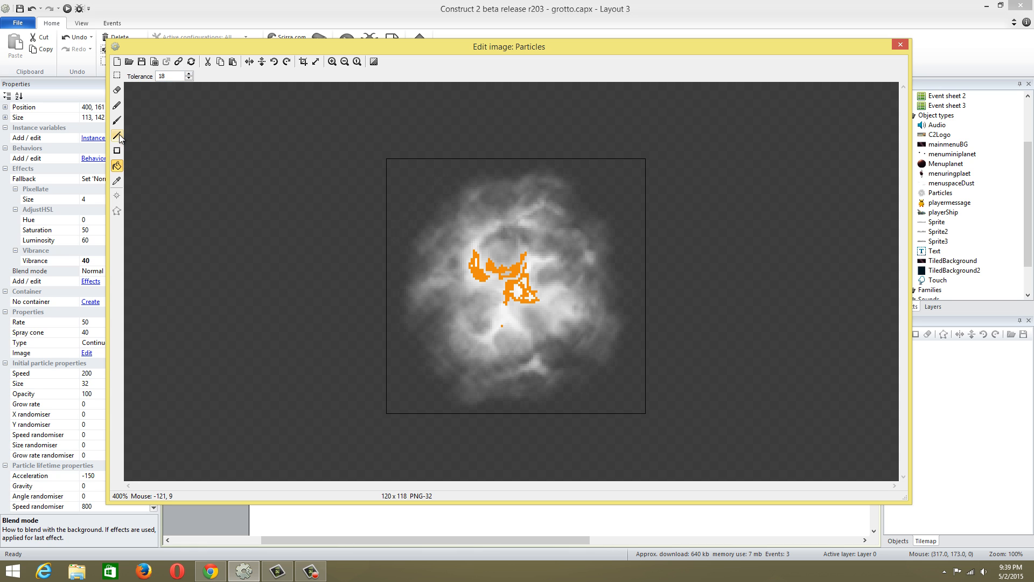
pyautogui.click(116, 120)
pyautogui.moveTo(558, 326)
pyautogui.mouseDown()
pyautogui.moveTo(522, 350)
pyautogui.moveTo(512, 390)
pyautogui.mouseUp()
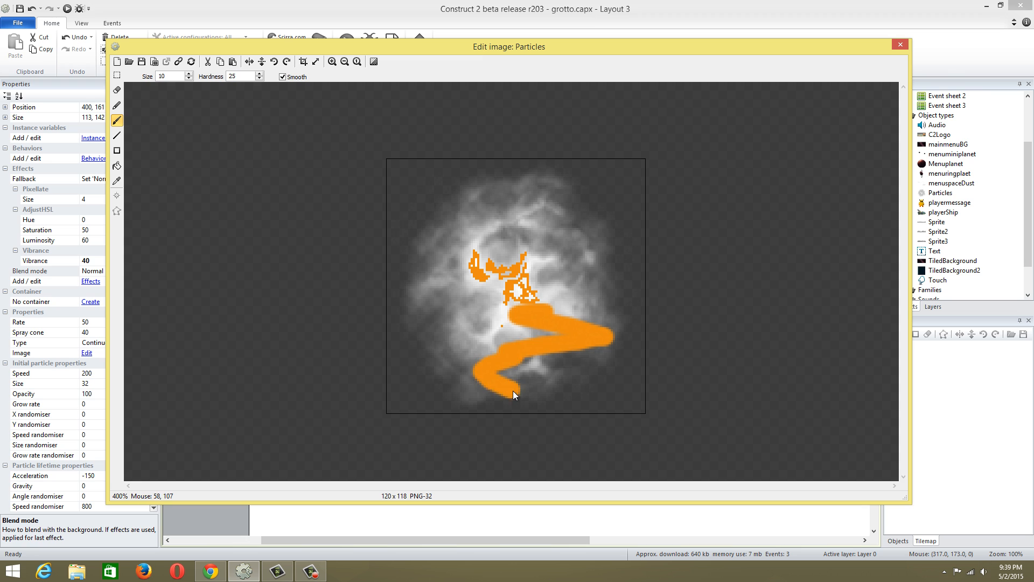
# - Undo the orange brush stroke and fills on the particle image and close the image editor
pyautogui.hotkey('ctrl', 'z')
pyautogui.hotkey('ctrl', 'z')
pyautogui.hotkey('ctrl', 'z')
pyautogui.hotkey('ctrl', 'z')
pyautogui.hotkey('ctrl', 'z')
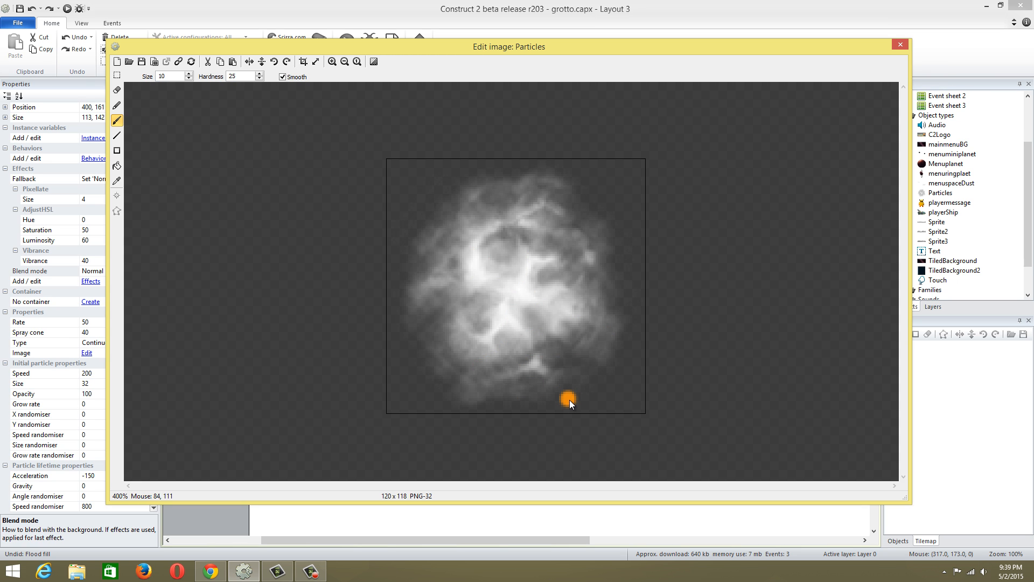
pyautogui.click(612, 311)
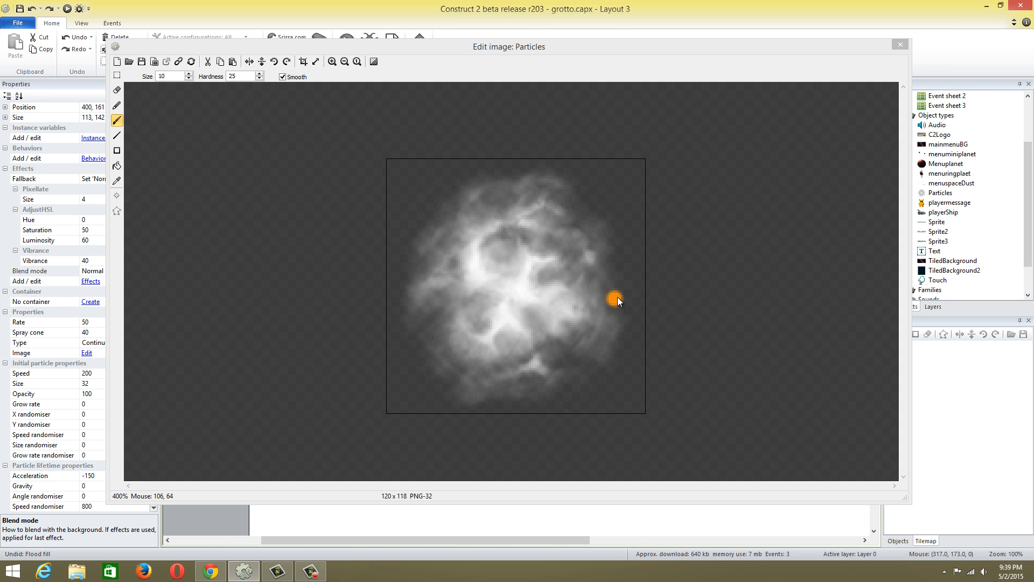
pyautogui.click(896, 46)
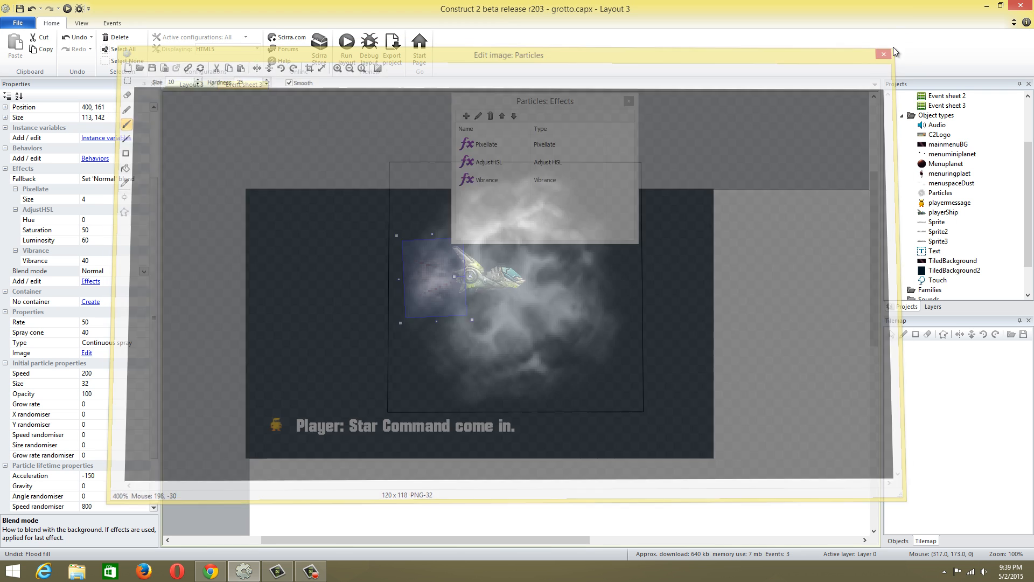
# - Close the Particles effects list and preview the layout to check the ship's exhaust
pyautogui.click(628, 101)
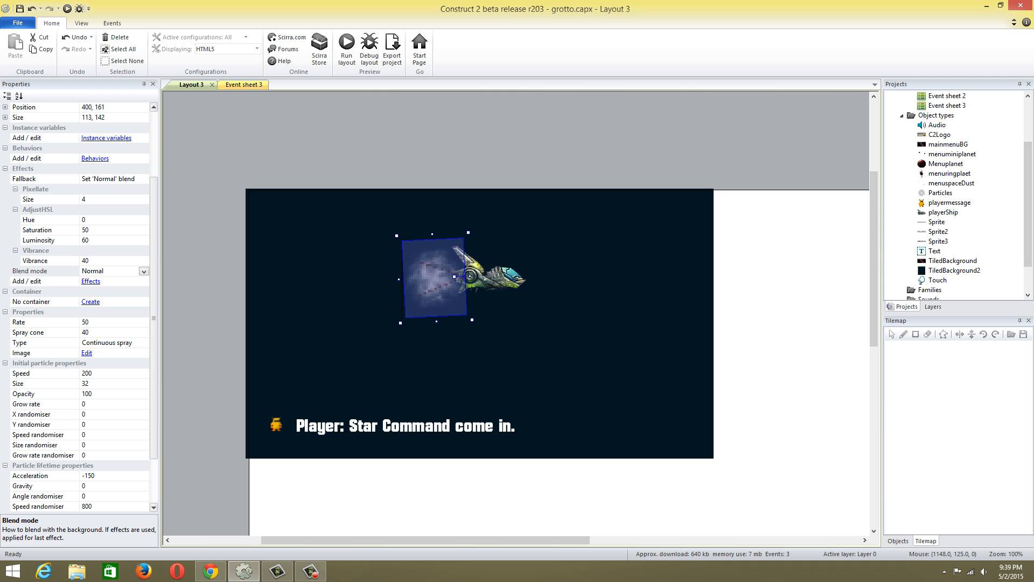
pyautogui.press('F5')
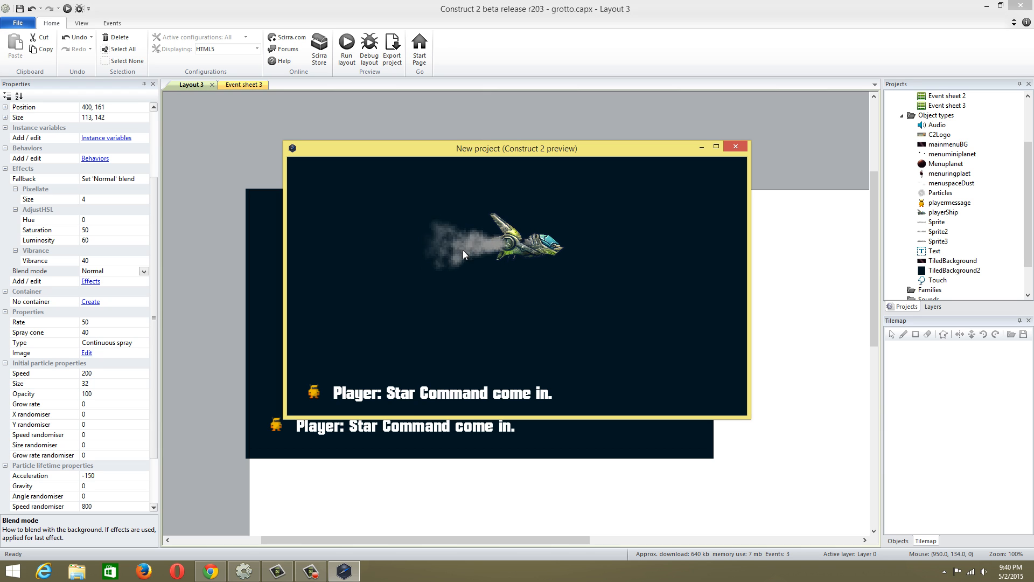
pyautogui.click(745, 147)
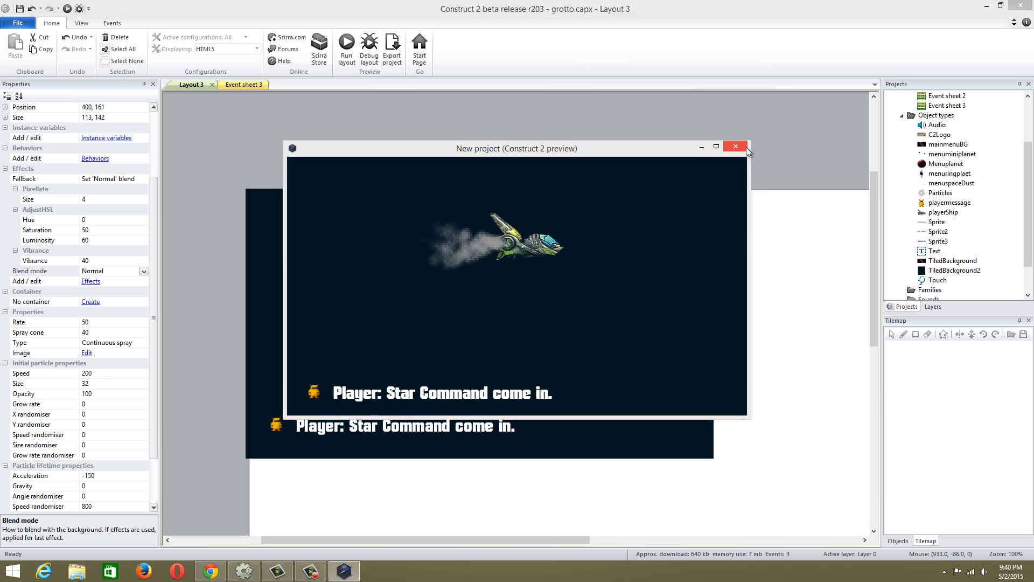
# - Add a Touch event with the condition On any touch start to Event sheet 3
pyautogui.click(247, 85)
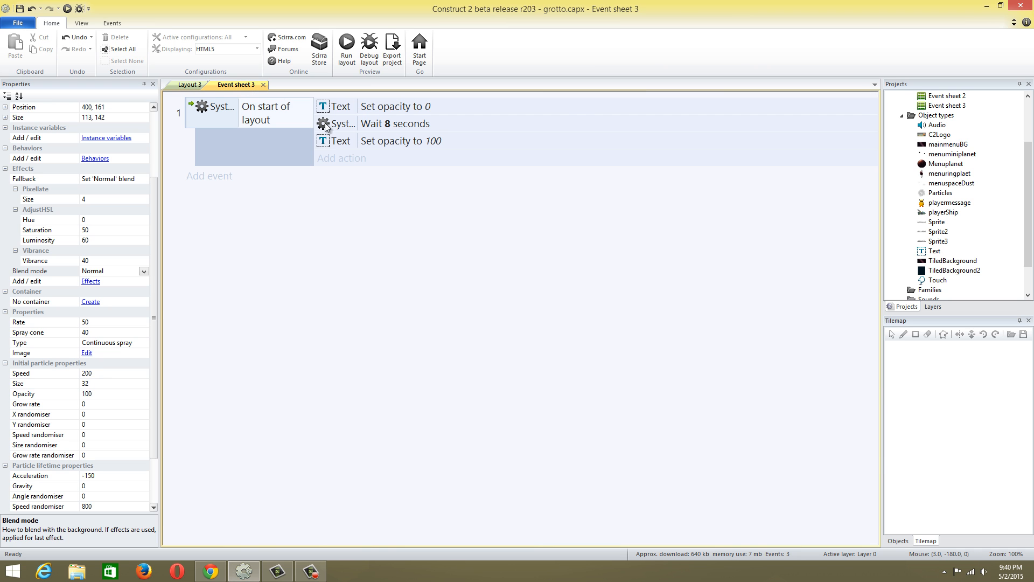
pyautogui.click(208, 177)
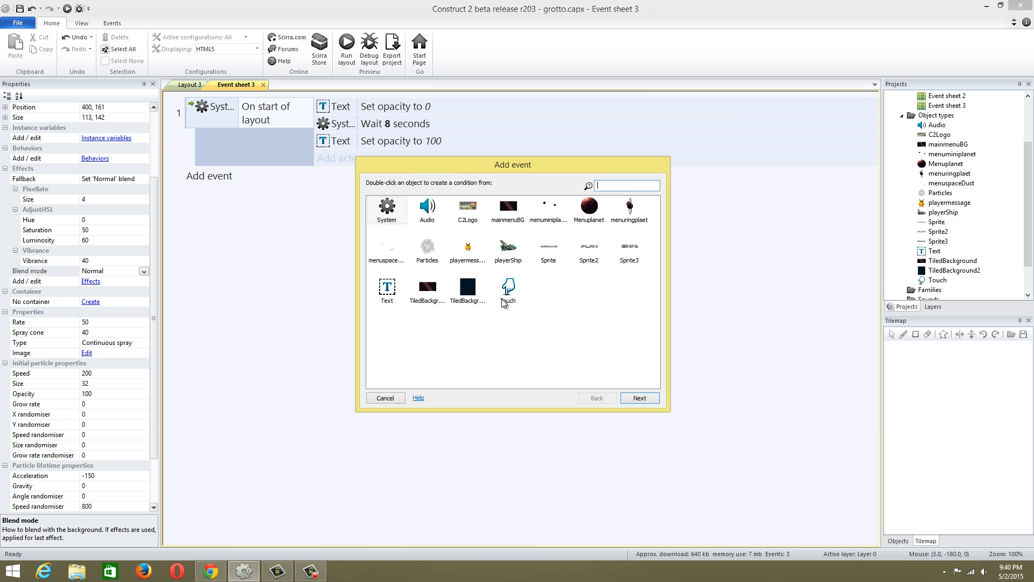
pyautogui.doubleClick(510, 345)
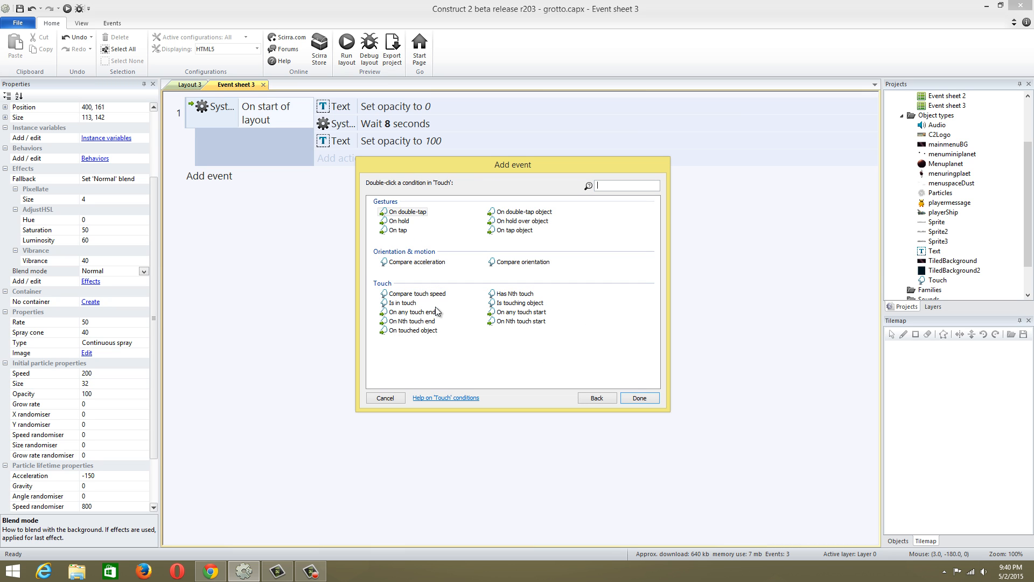
pyautogui.click(520, 312)
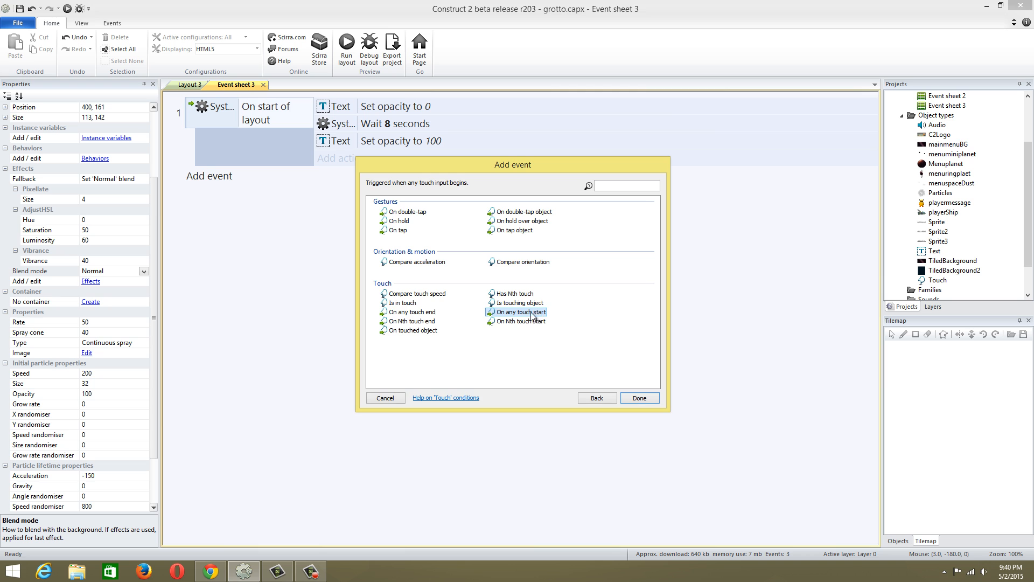
pyautogui.doubleClick(525, 312)
# - Add a Set text action for the Text object to the On any touch start event
pyautogui.click(352, 181)
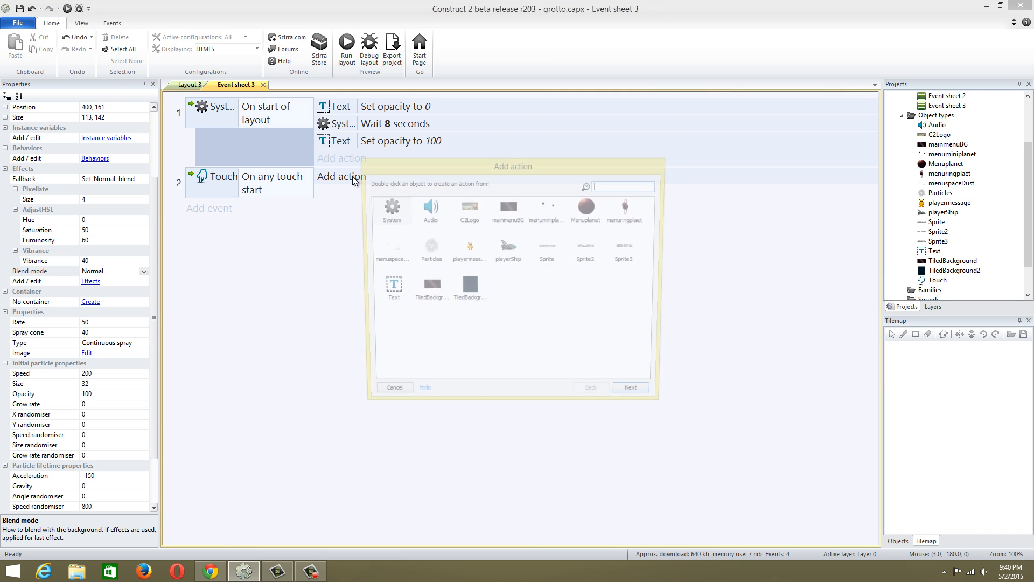
pyautogui.doubleClick(387, 289)
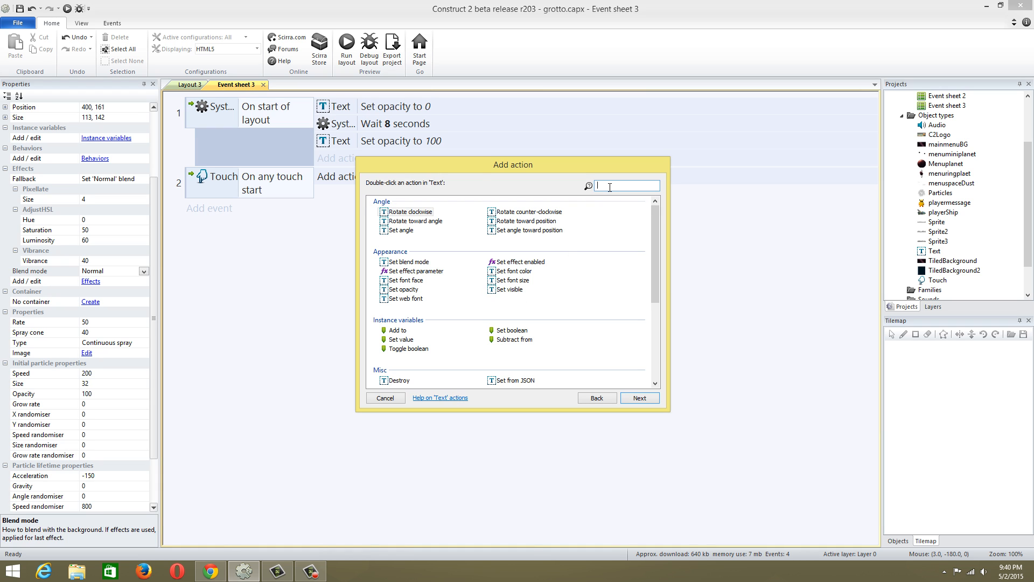
pyautogui.write('tesxt')
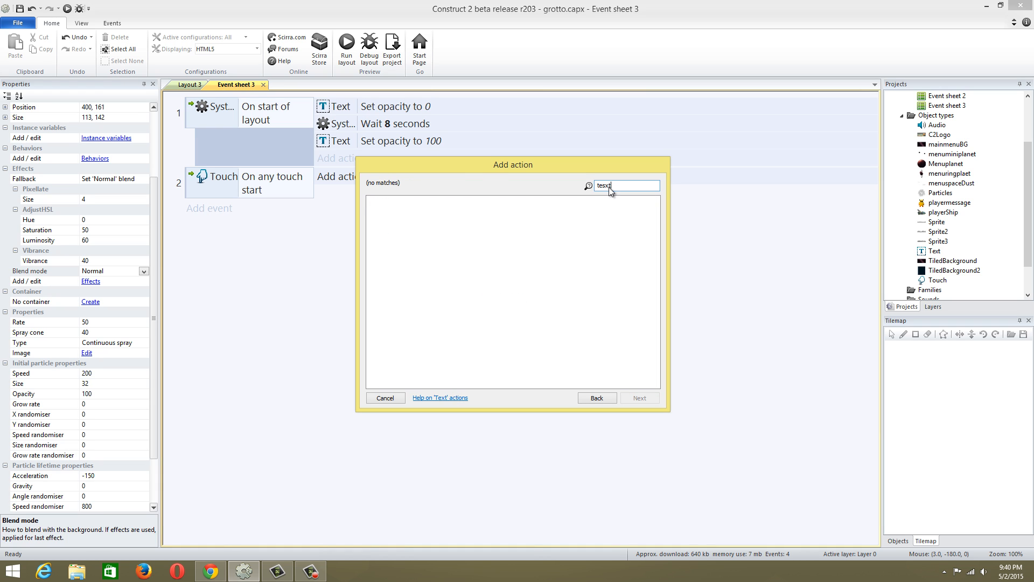
pyautogui.press('BackSpace')
pyautogui.press('BackSpace')
pyautogui.press('BackSpace')
pyautogui.press('BackSpace')
pyautogui.press('BackSpace')
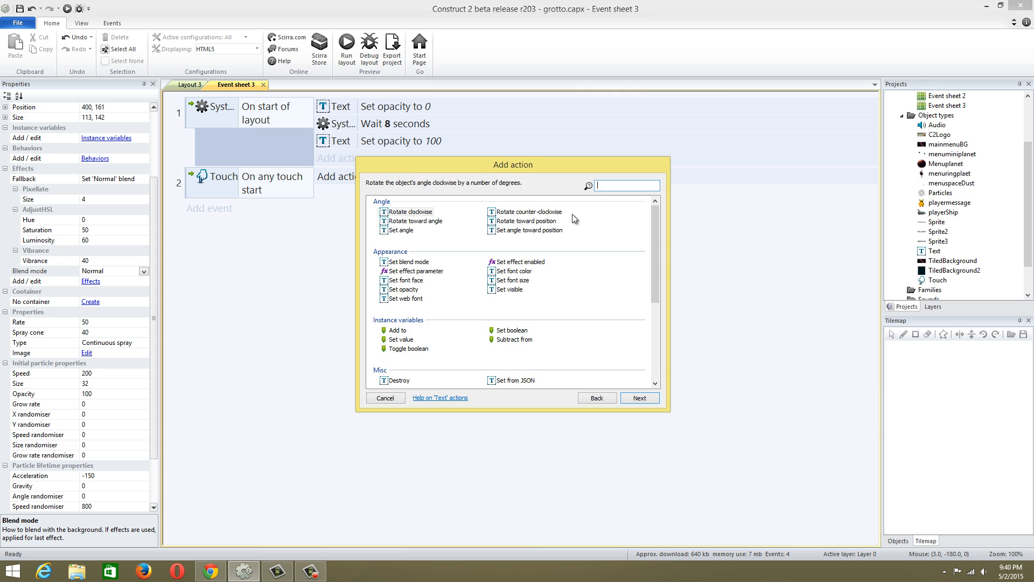
pyautogui.write('text')
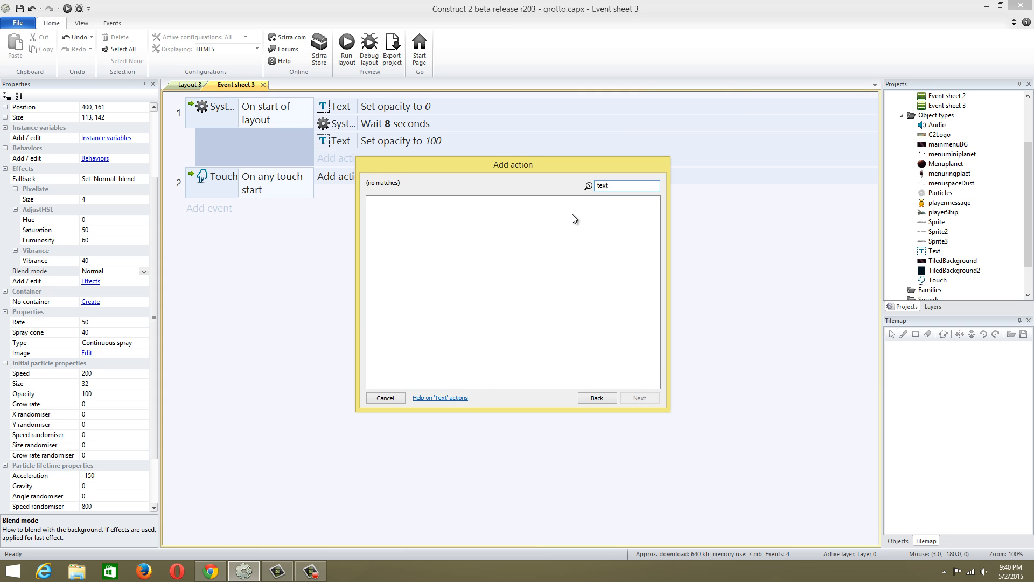
pyautogui.press('BackSpace')
pyautogui.click(503, 211)
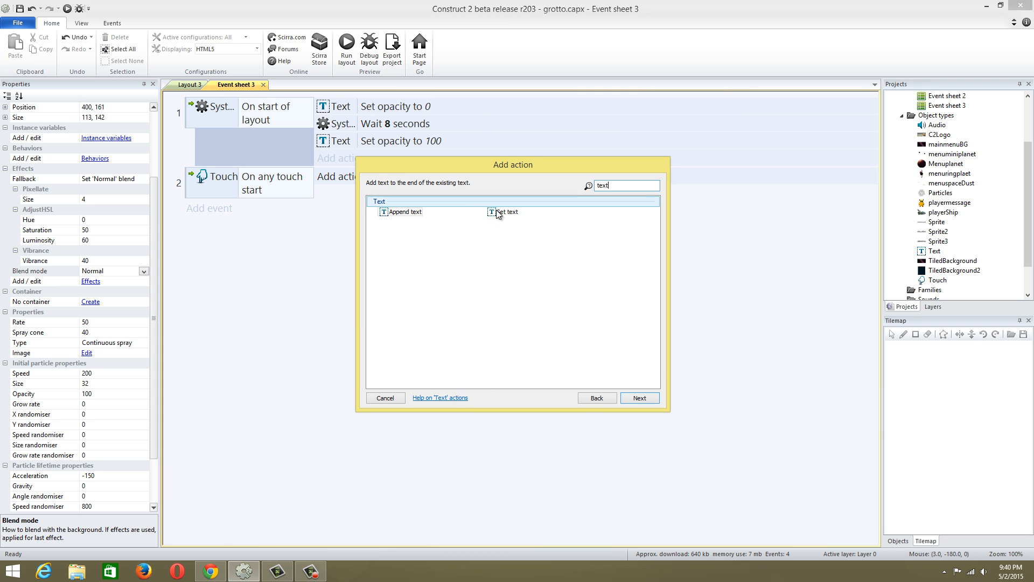
pyautogui.doubleClick(504, 212)
# - Set the action's text to "I've been hit with EMP, my ship is going down,roger" and check the message in the preview
pyautogui.click(456, 270)
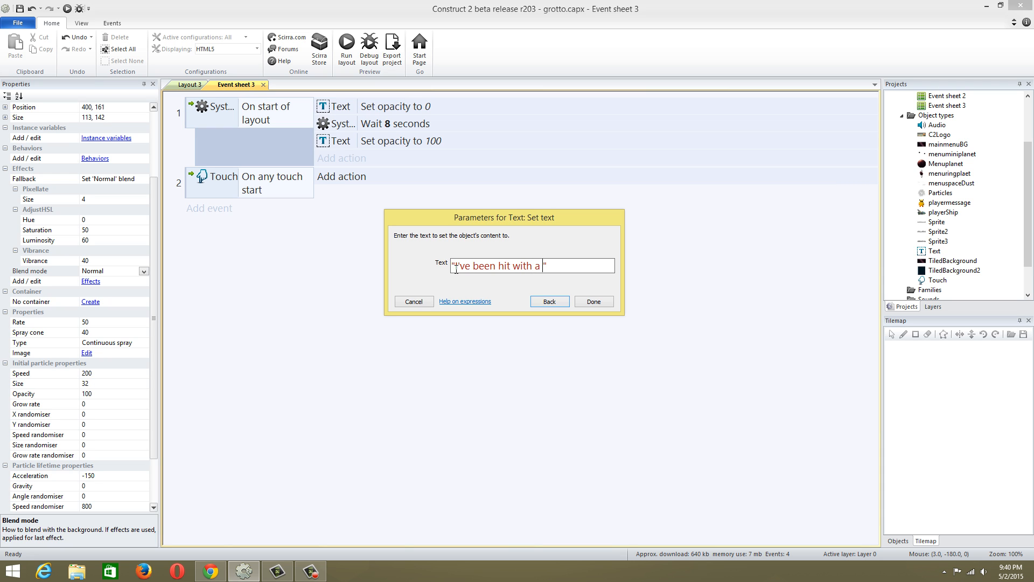
pyautogui.write('pulse wav')
pyautogui.press('BackSpace')
pyautogui.press('BackSpace')
pyautogui.press('BackSpace')
pyautogui.press('BackSpace')
pyautogui.press('BackSpace')
pyautogui.press('BackSpace')
pyautogui.press('BackSpace')
pyautogui.press('BackSpace')
pyautogui.press('BackSpace')
pyautogui.write('MP, ')
pyautogui.write('my ')
pyautogui.write('ship is going do')
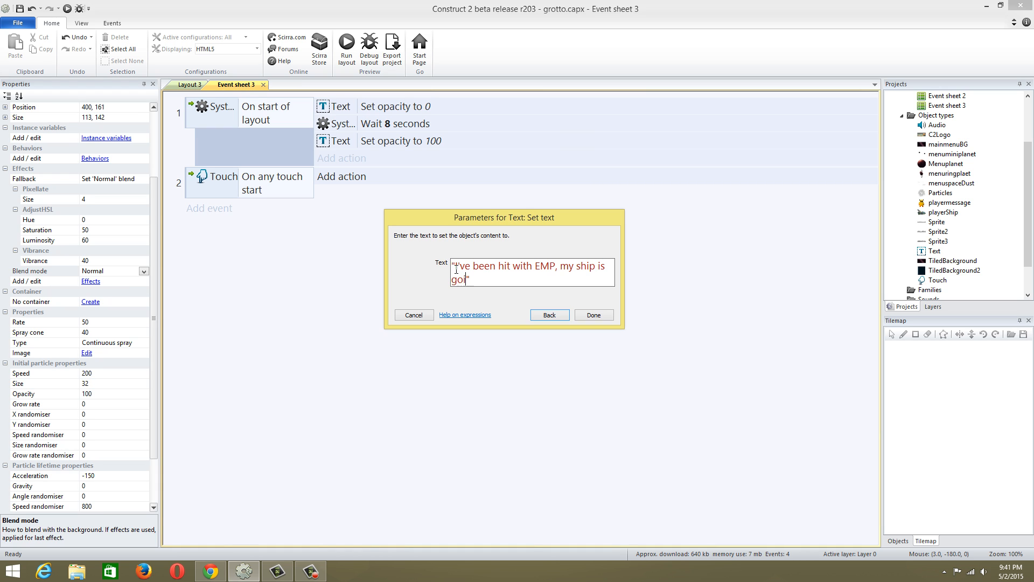
pyautogui.write('wn,r goer')
pyautogui.press('BackSpace')
pyautogui.write('o')
pyautogui.press('BackSpace')
pyautogui.press('BackSpace')
pyautogui.press('BackSpace')
pyautogui.write('ger')
pyautogui.click(584, 313)
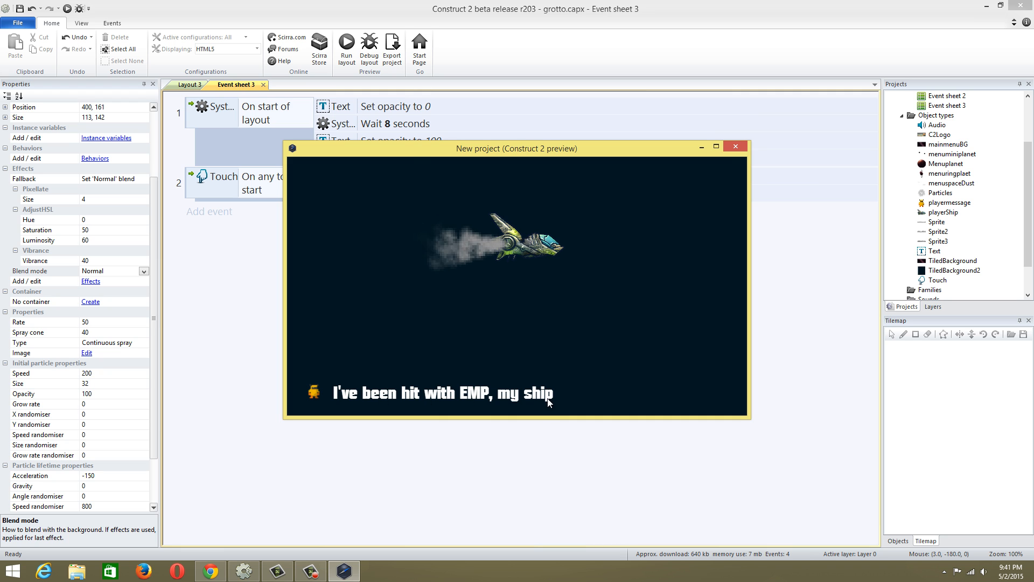
pyautogui.click(734, 147)
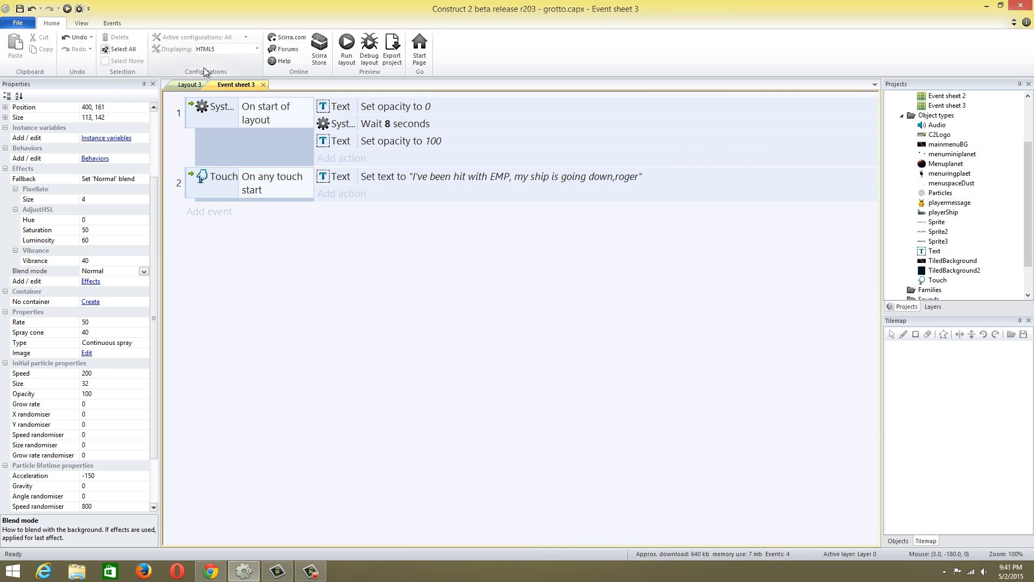
# - Enlarge the Text object in Layout 3 to about 768 × 85 and check the touch message in the preview
pyautogui.click(190, 85)
pyautogui.click(532, 435)
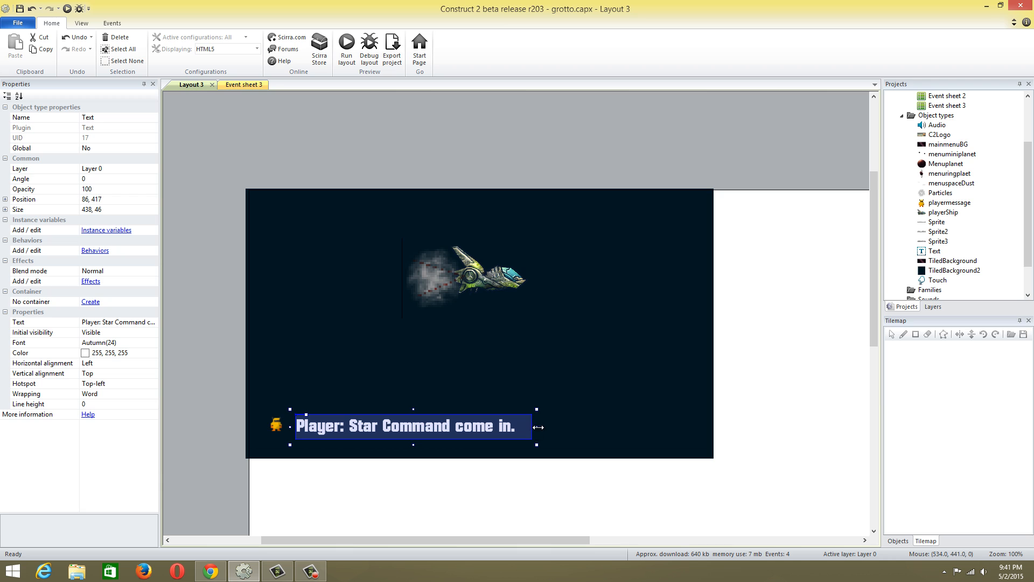
pyautogui.moveTo(538, 426); pyautogui.dragTo(714, 467)
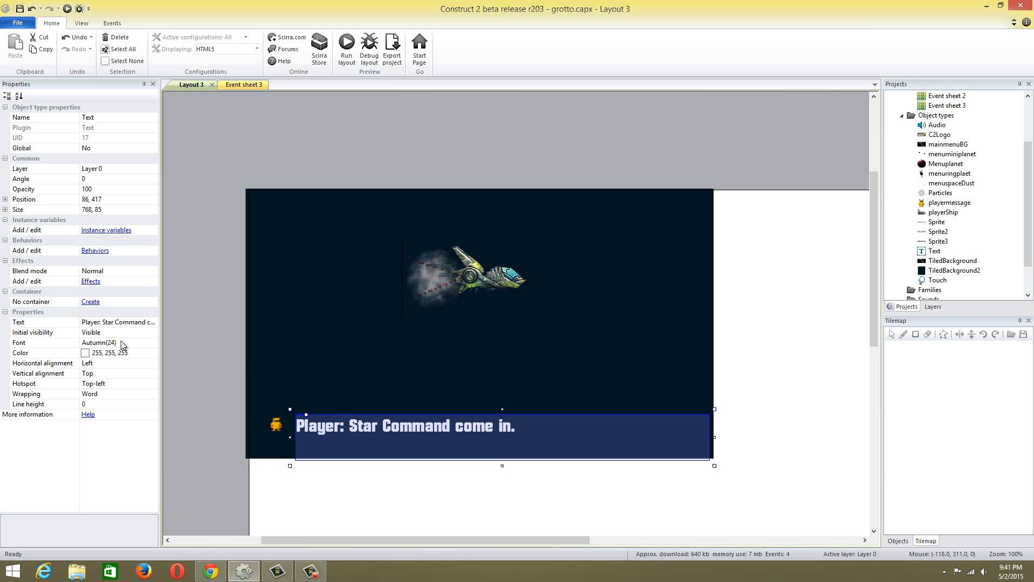
pyautogui.click(347, 57)
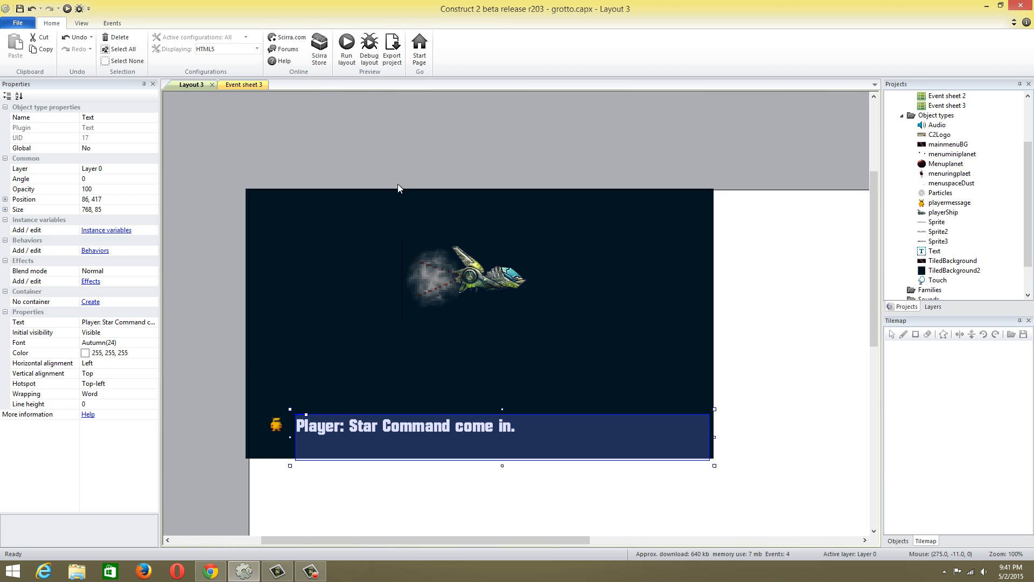
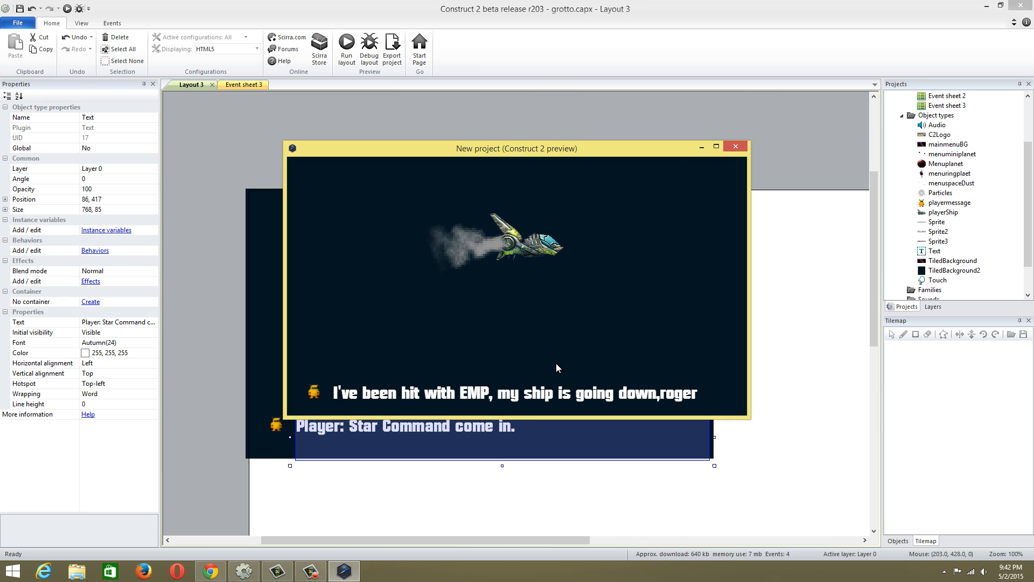
pyautogui.click(736, 146)
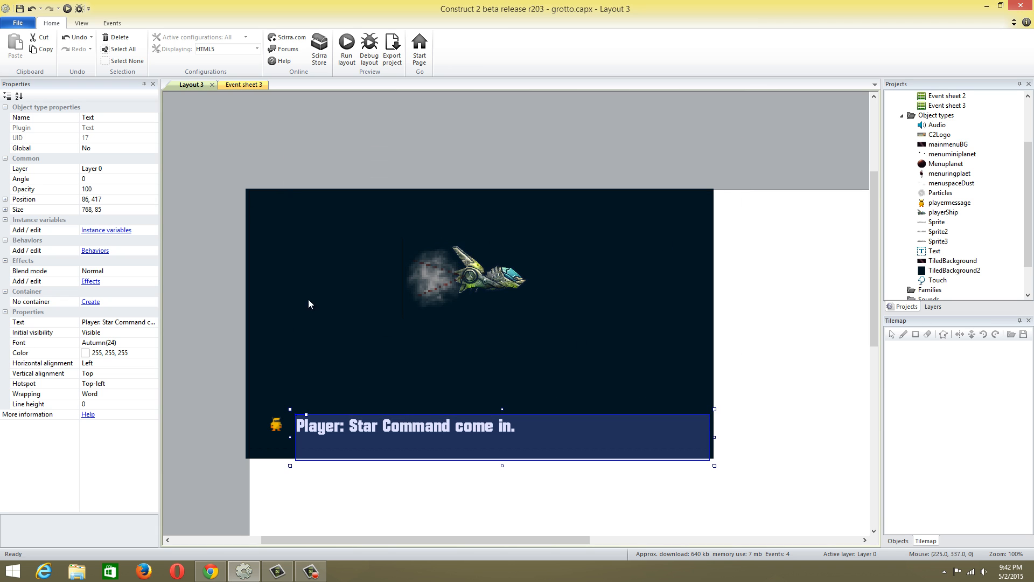
# - Add a System Wait action of 2 seconds to the On any touch start event, and begin adding another action
pyautogui.click(242, 85)
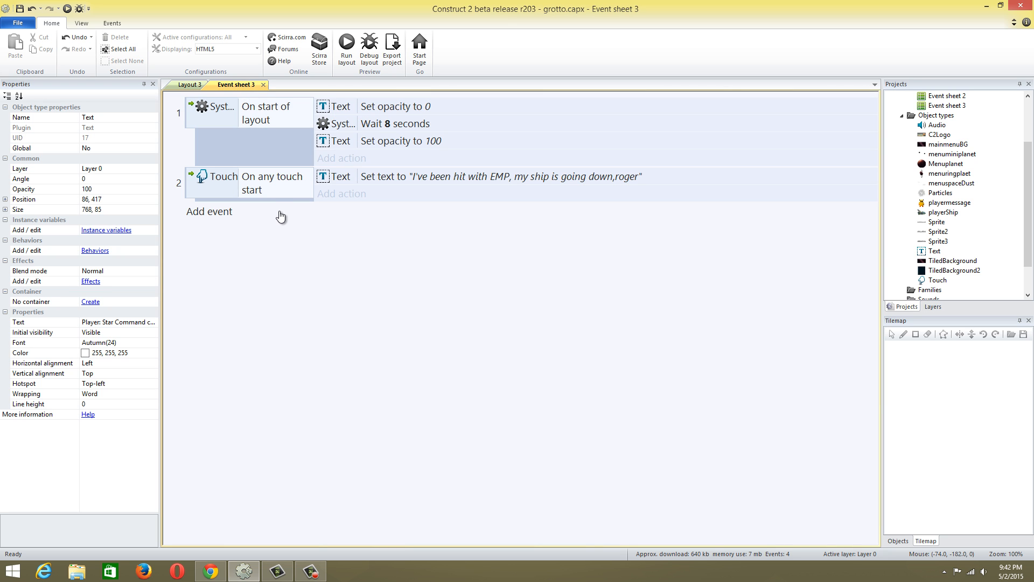
pyautogui.click(326, 194)
pyautogui.doubleClick(399, 213)
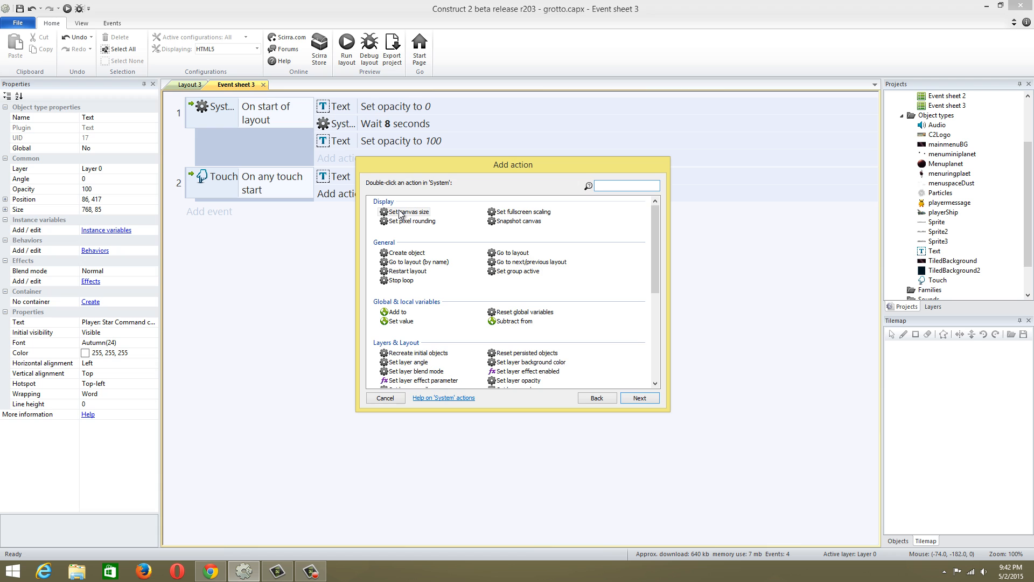
pyautogui.write('wai')
pyautogui.click(391, 213)
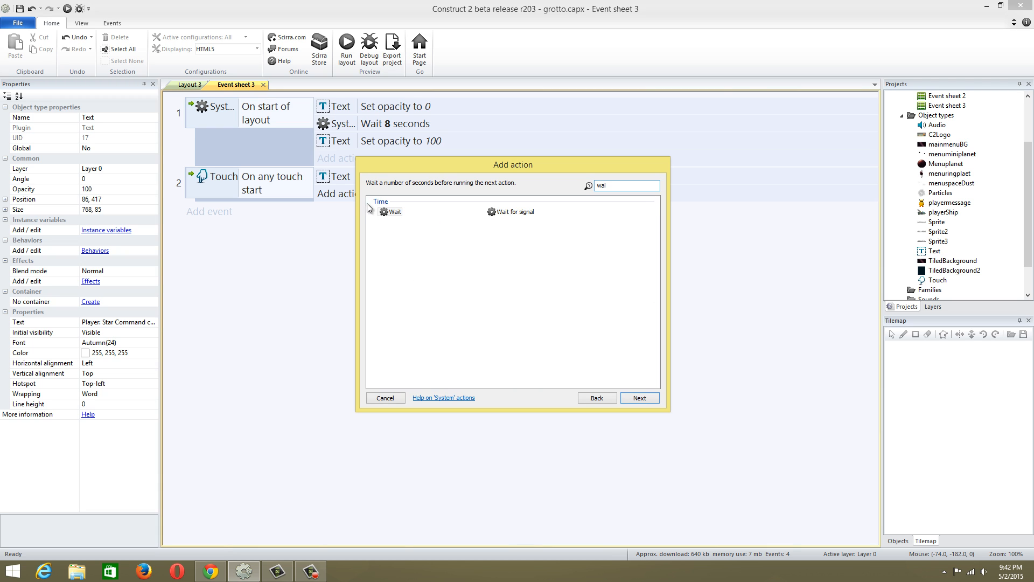
pyautogui.doubleClick(390, 213)
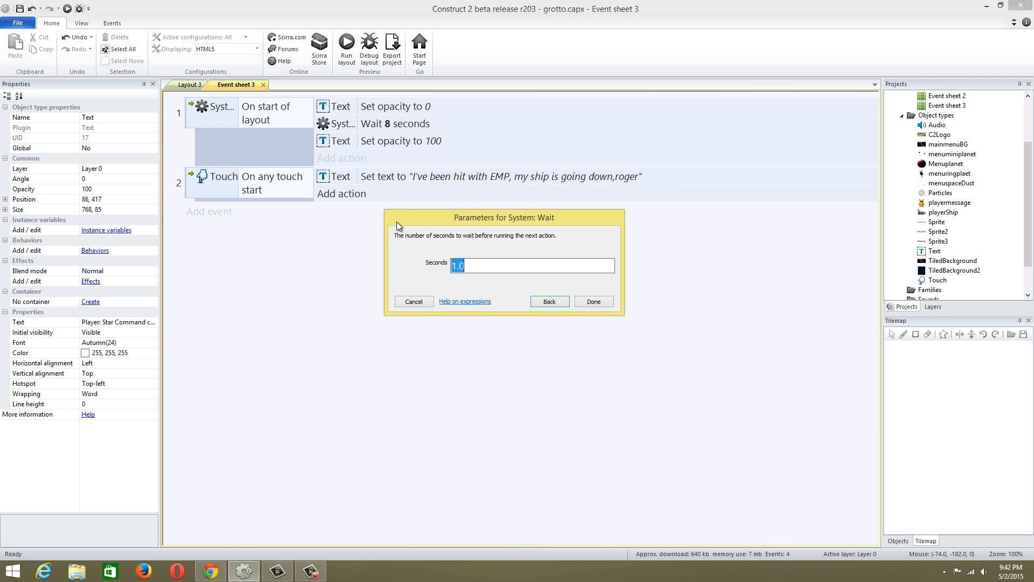
pyautogui.moveTo(482, 268); pyautogui.dragTo(409, 267)
pyautogui.write('2')
pyautogui.click(586, 303)
pyautogui.click(360, 213)
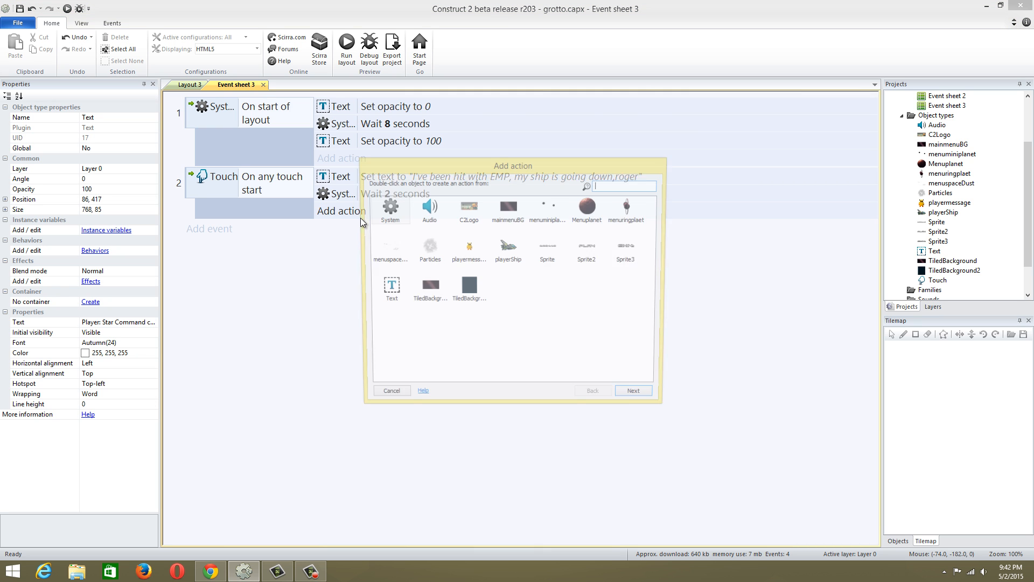
pyautogui.click(389, 211)
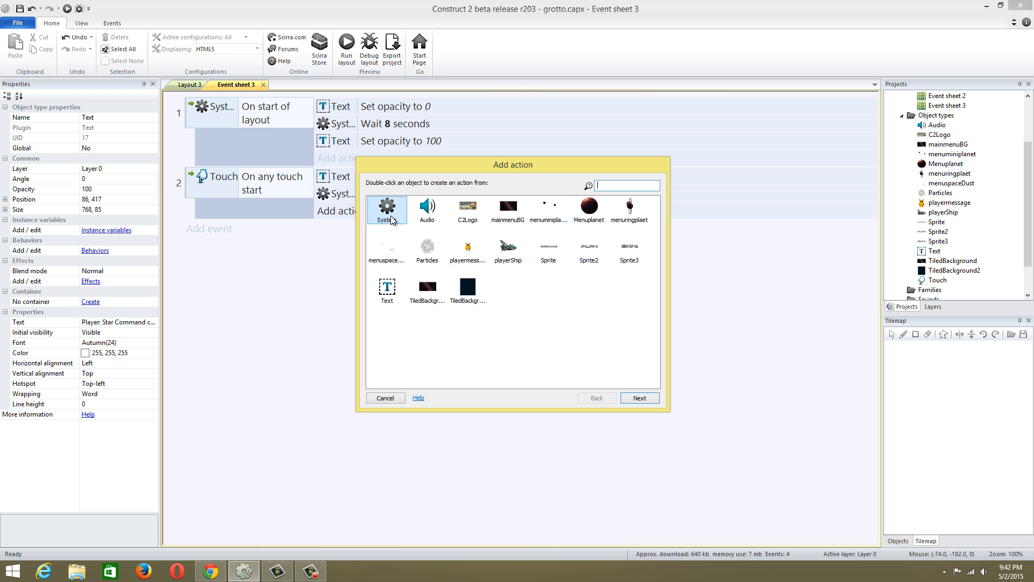
pyautogui.doubleClick(392, 218)
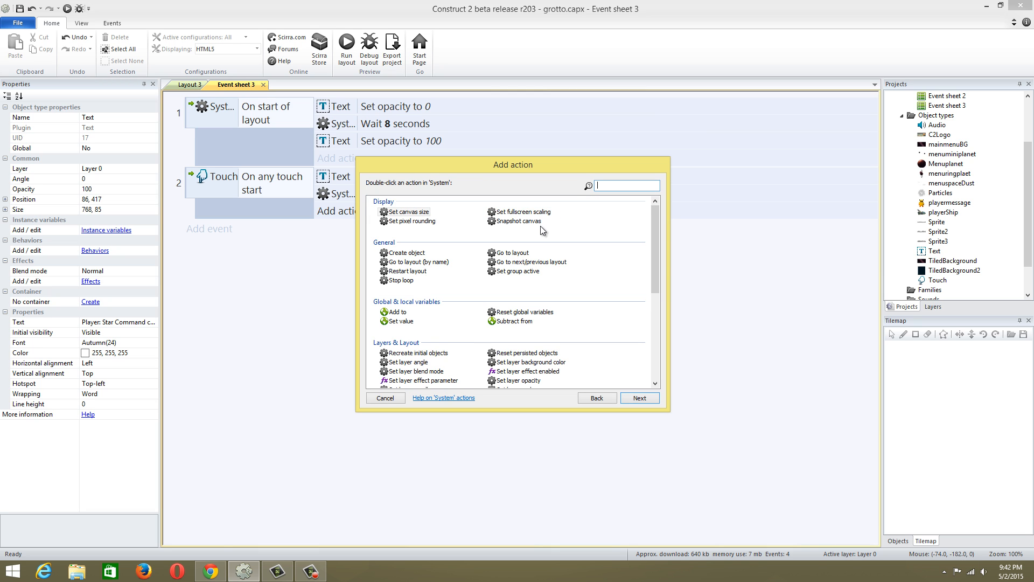
pyautogui.write('text')
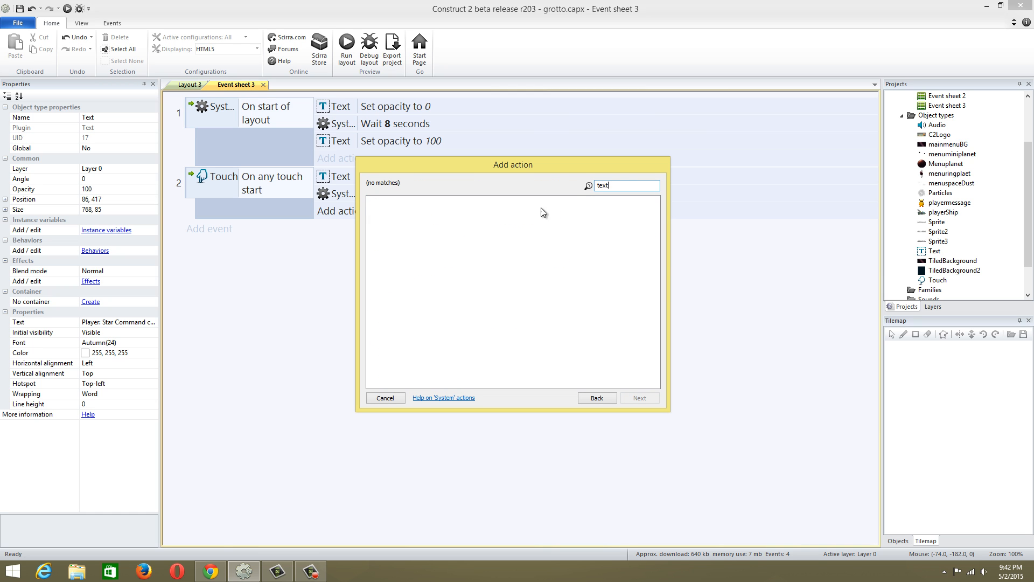
pyautogui.press('BackSpace')
pyautogui.press('BackSpace')
pyautogui.press('BackSpace')
pyautogui.press('BackSpace')
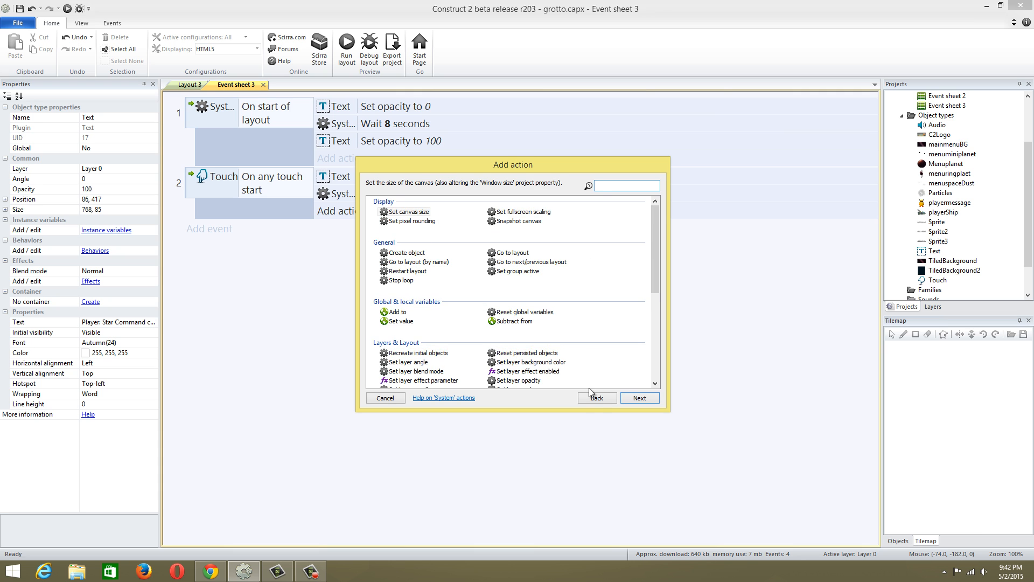
pyautogui.click(597, 398)
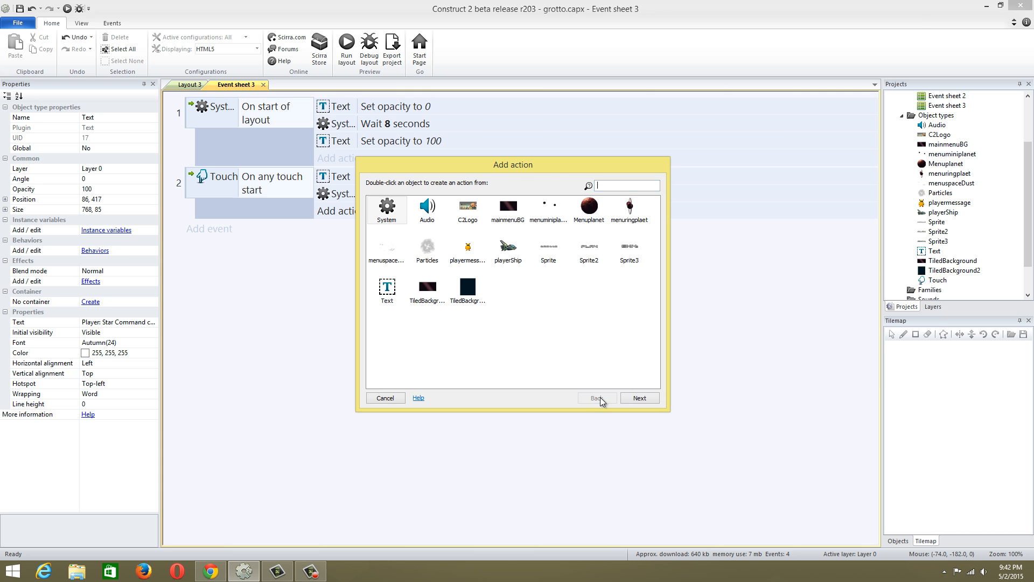
# - Add a Set text action for the Text object with the message "do you roger!?" after the 2-second wait
pyautogui.doubleClick(392, 296)
pyautogui.write('tex')
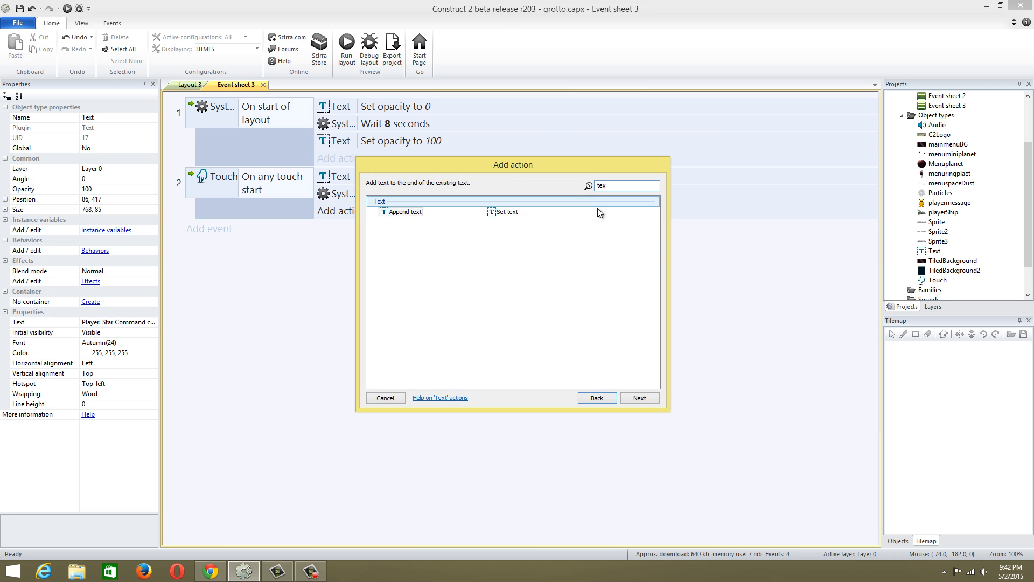
pyautogui.doubleClick(515, 213)
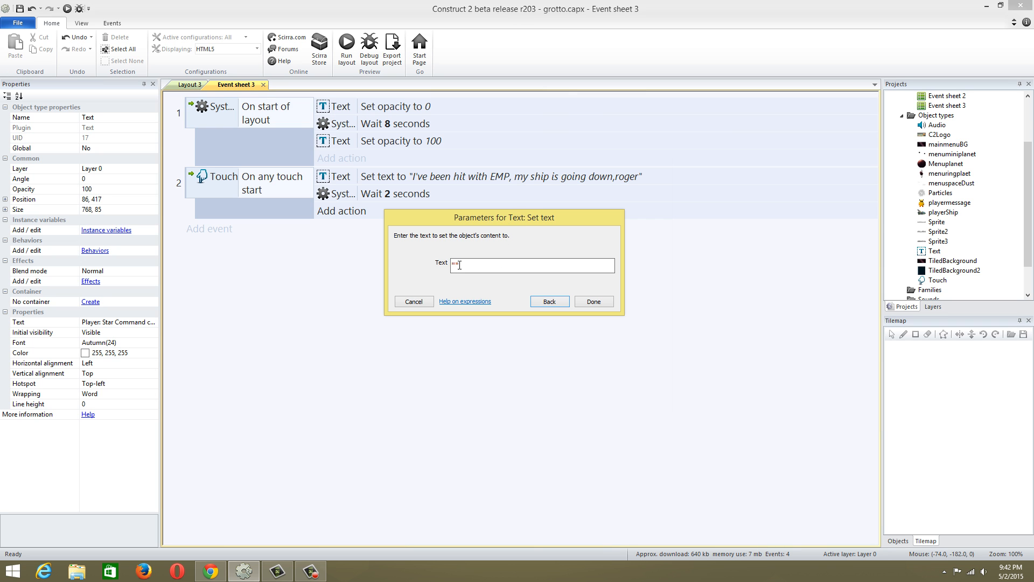
pyautogui.write('do you roger!?')
pyautogui.click(589, 303)
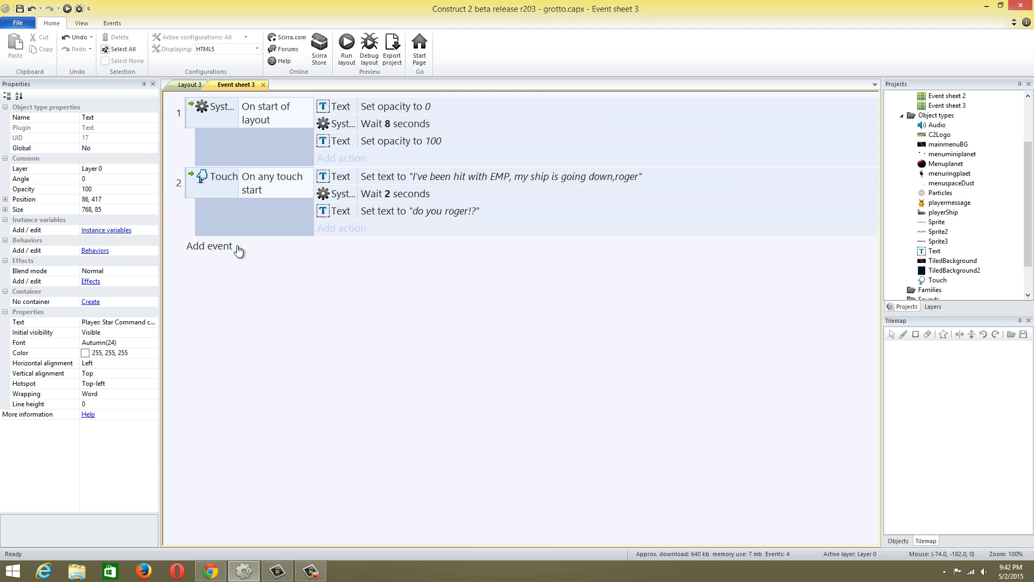
# - Add a System Wait action of 4 seconds at the end of the On any touch start event
pyautogui.click(338, 235)
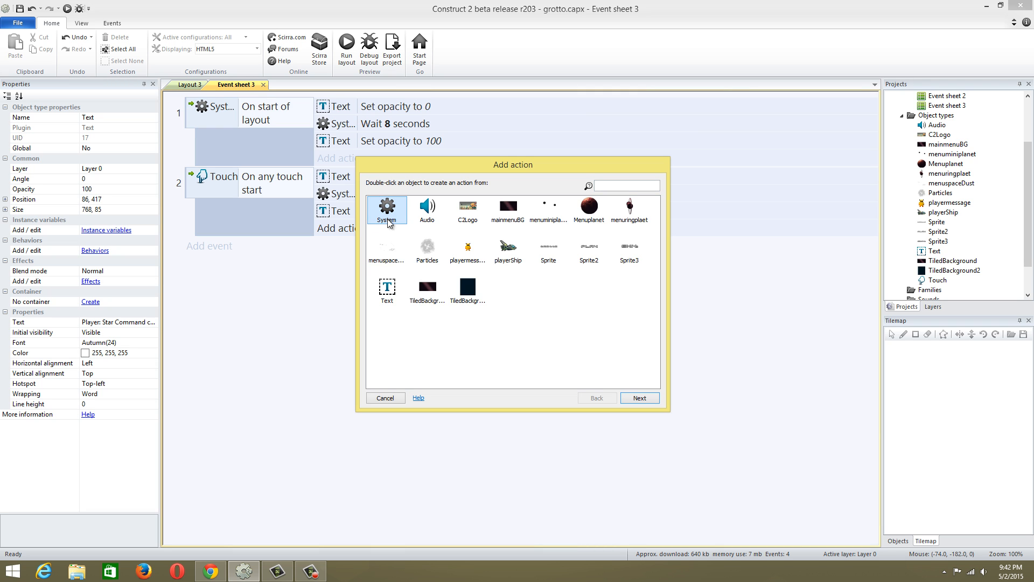
pyautogui.doubleClick(382, 213)
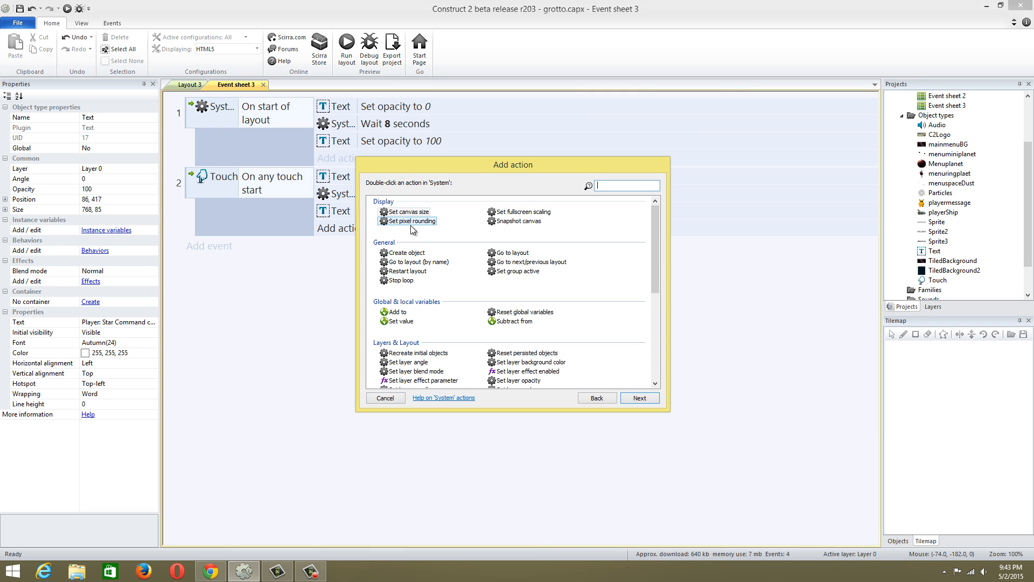
pyautogui.write('wait')
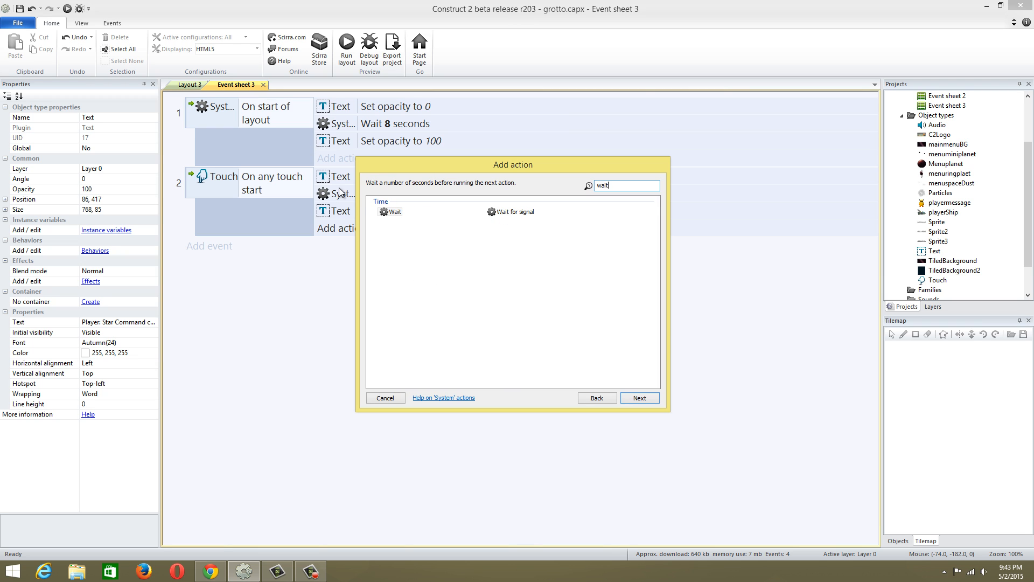
pyautogui.doubleClick(392, 212)
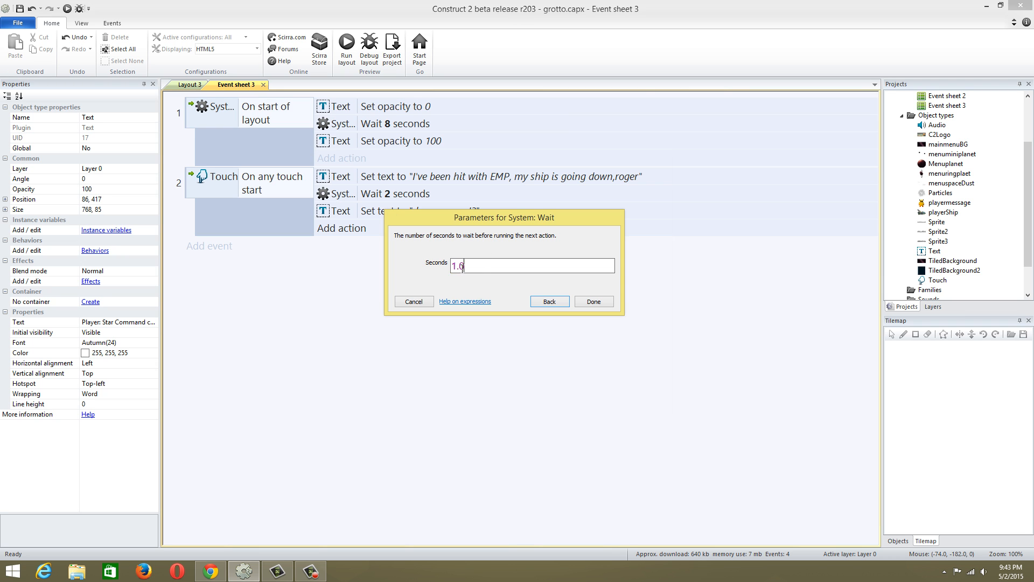
pyautogui.write('4')
pyautogui.click(598, 305)
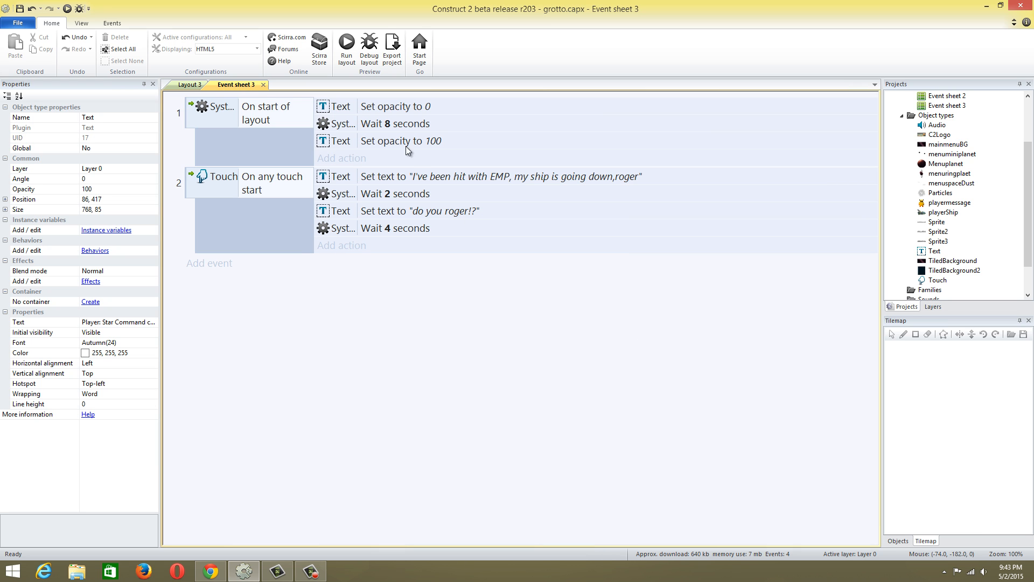
# - Set the Wait action in the On start of layout event to 4 seconds
pyautogui.doubleClick(397, 123)
pyautogui.write('4')
pyautogui.click(593, 301)
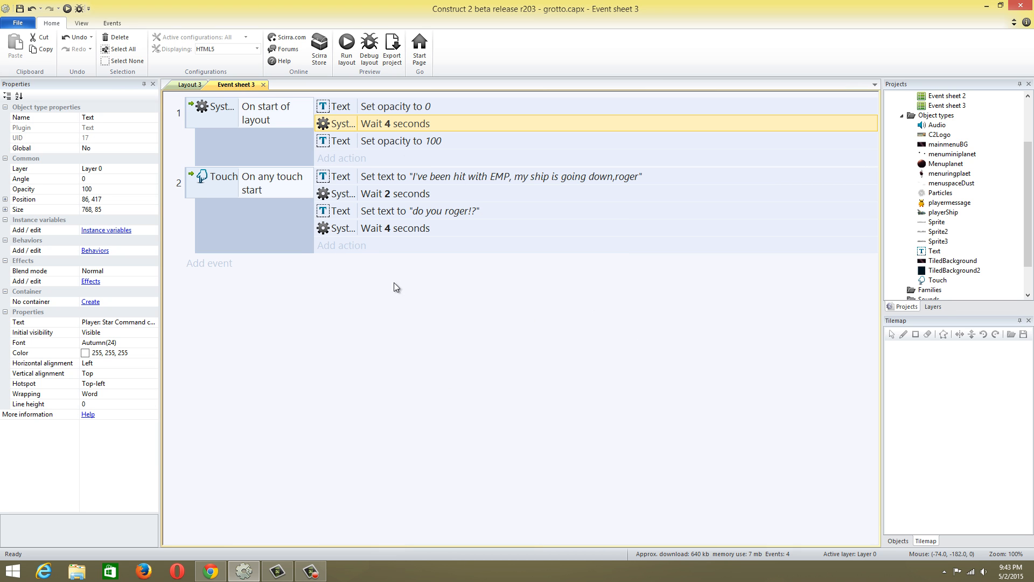
pyautogui.click(342, 245)
pyautogui.doubleClick(395, 212)
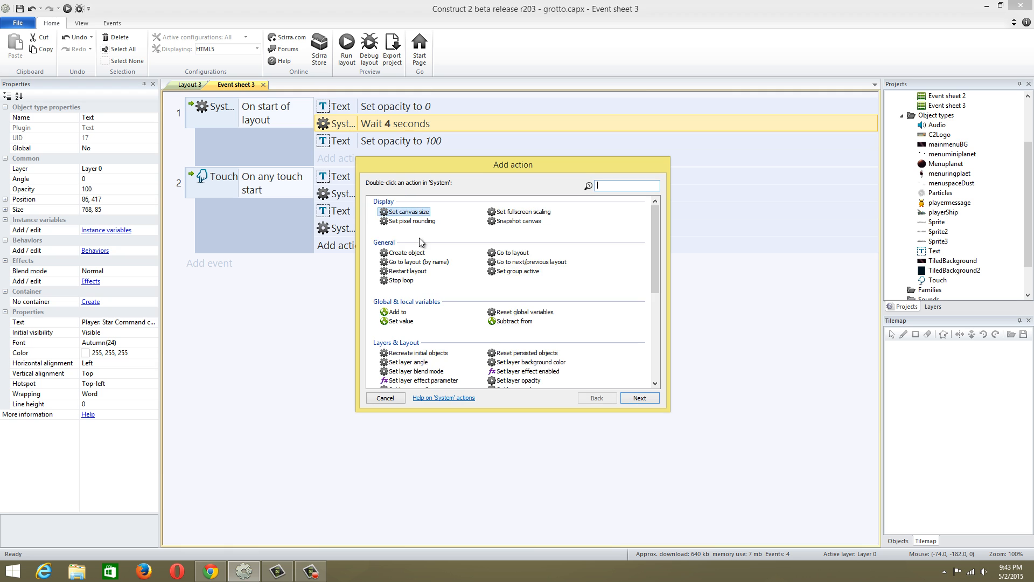
pyautogui.scroll(-10, 467, 315)
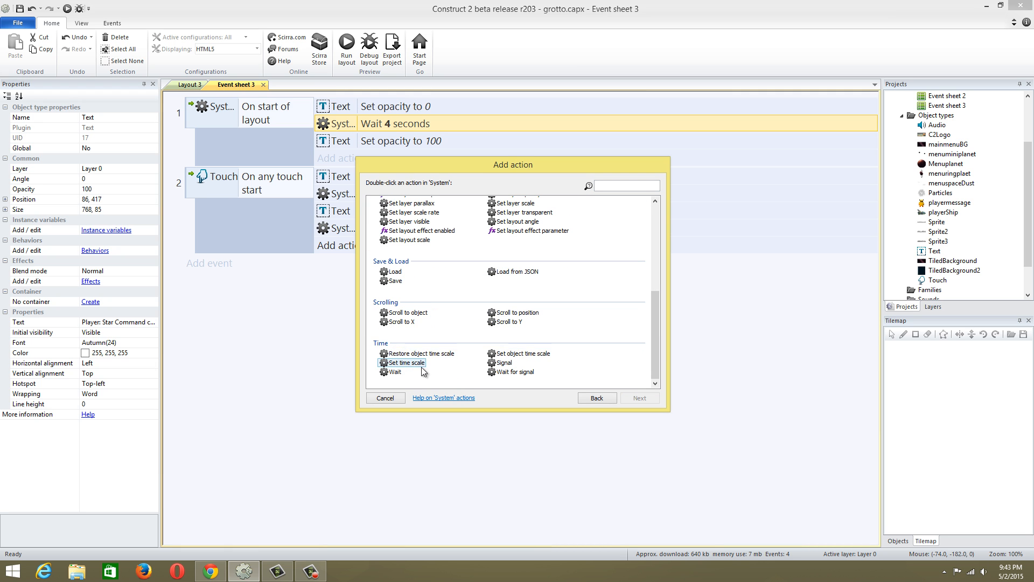
pyautogui.scroll(2, 558, 325)
pyautogui.scroll(-2, 558, 324)
pyautogui.scroll(2, 512, 323)
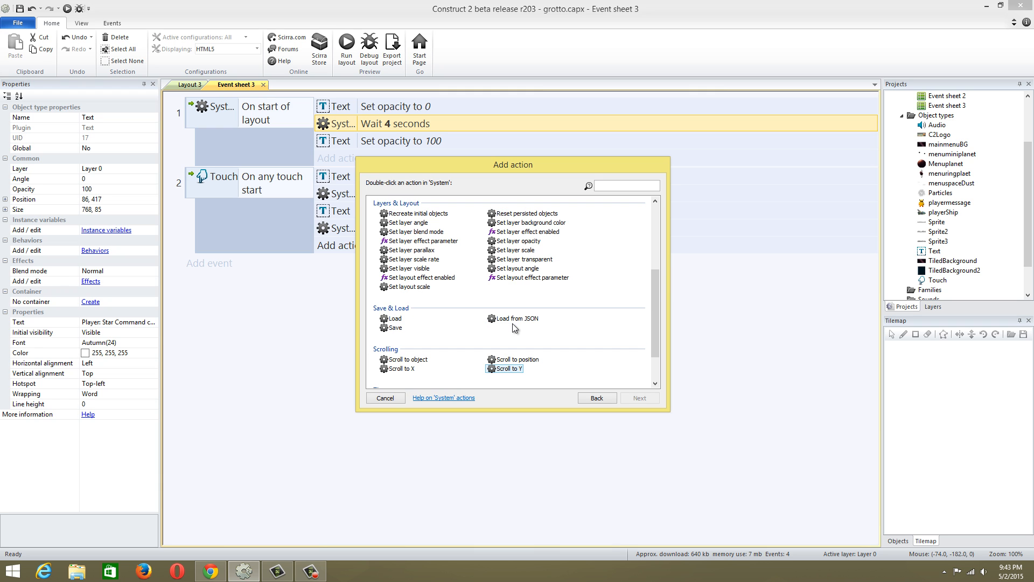
pyautogui.click(604, 188)
pyautogui.write('layou')
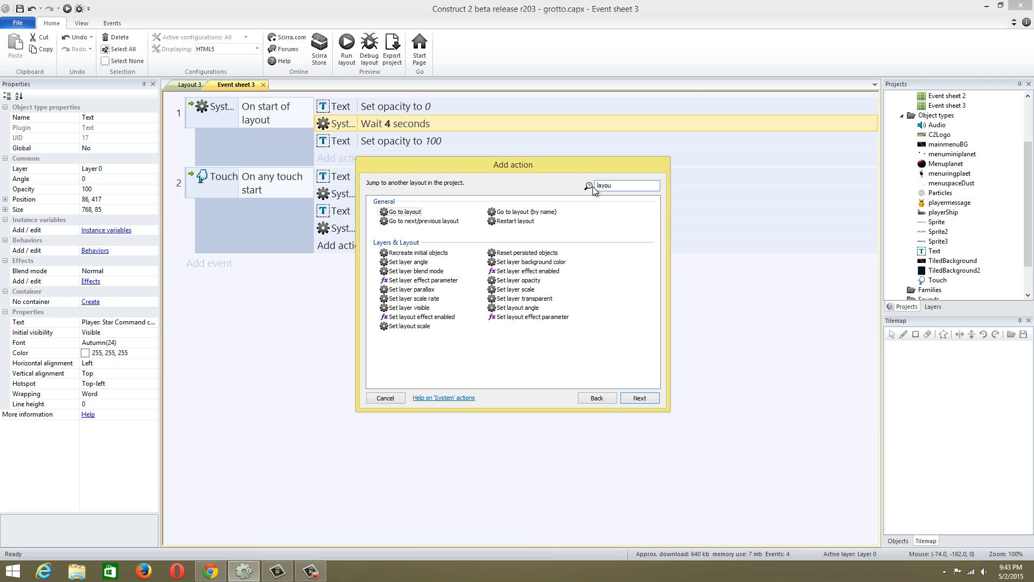
pyautogui.doubleClick(423, 214)
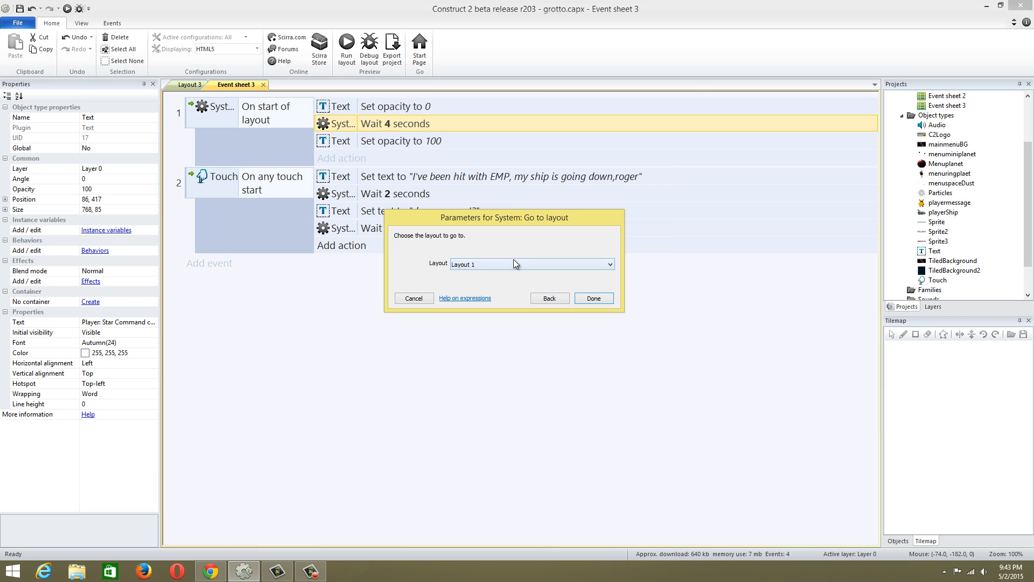
pyautogui.click(513, 261)
pyautogui.click(415, 299)
# - Add a new layout to the project together with its own event sheet
pyautogui.click(189, 85)
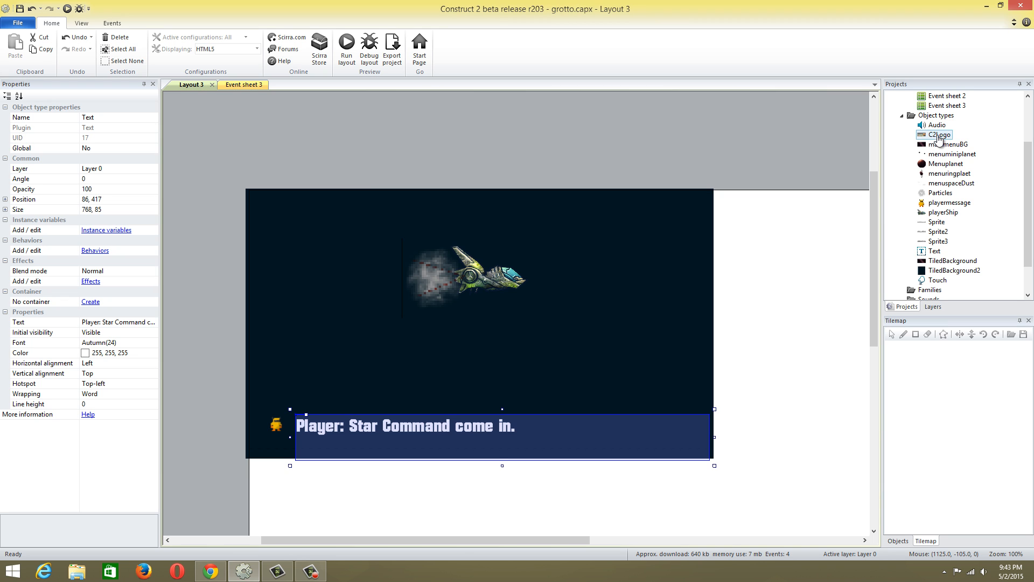
pyautogui.click(946, 155)
pyautogui.scroll(2, 943, 129)
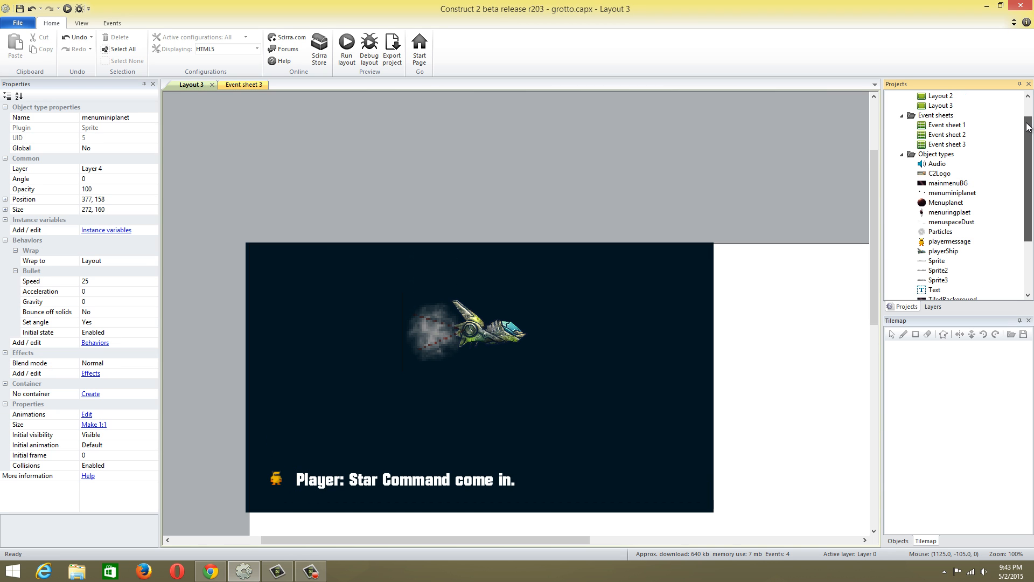
pyautogui.scroll(2, 942, 116)
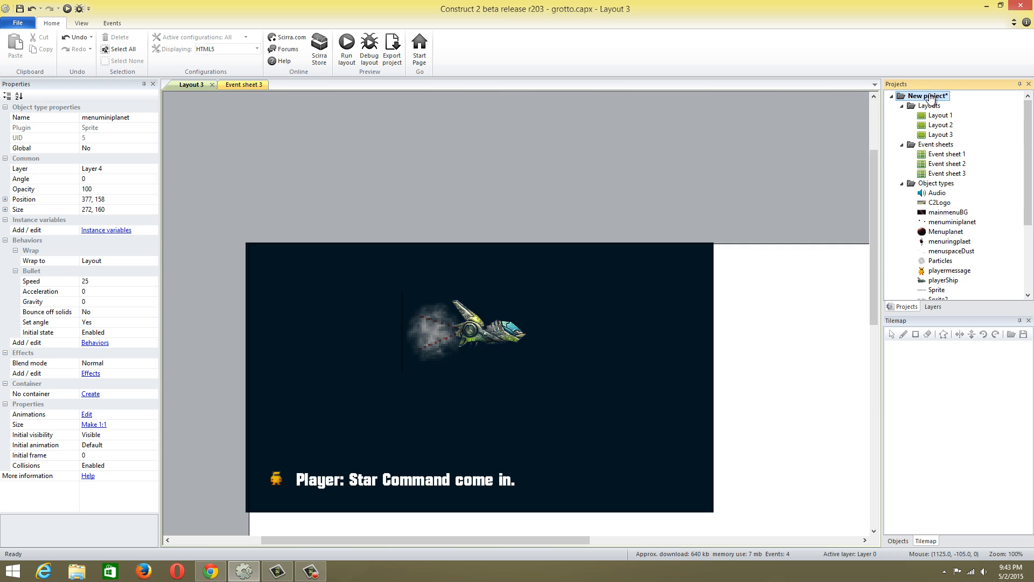
pyautogui.rightClick(930, 96)
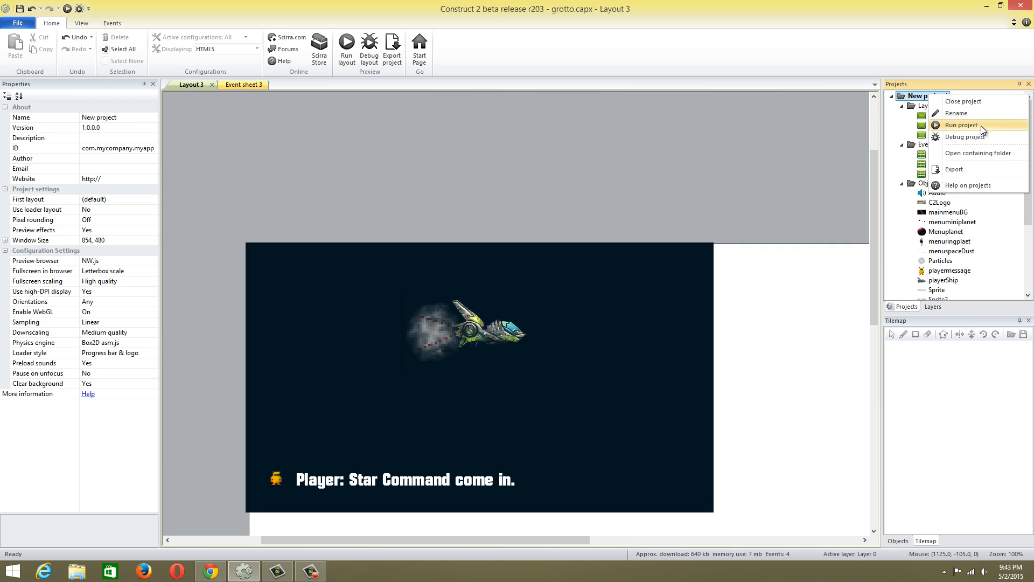
pyautogui.rightClick(915, 96)
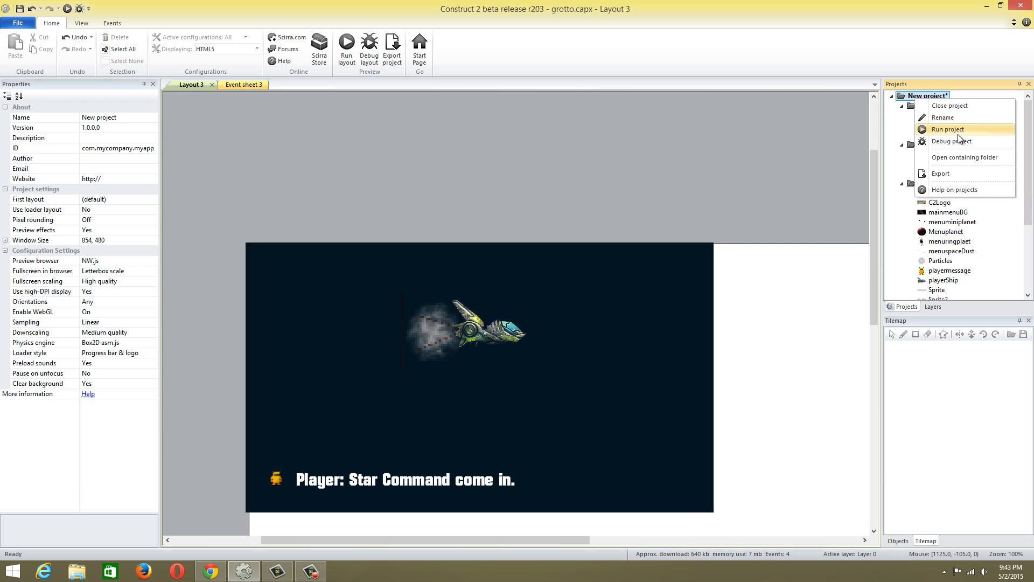
pyautogui.click(821, 138)
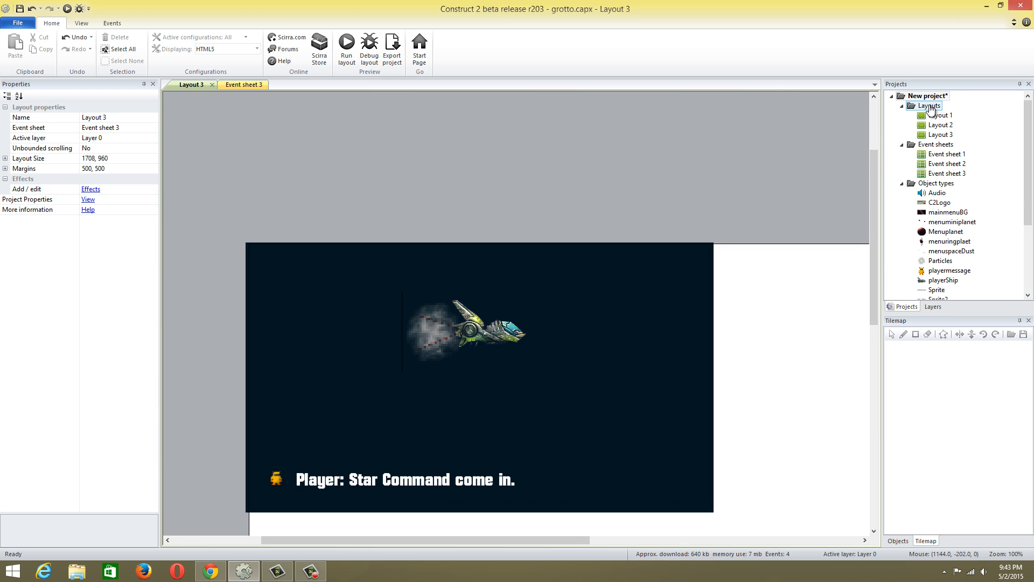
pyautogui.rightClick(928, 106)
pyautogui.click(965, 113)
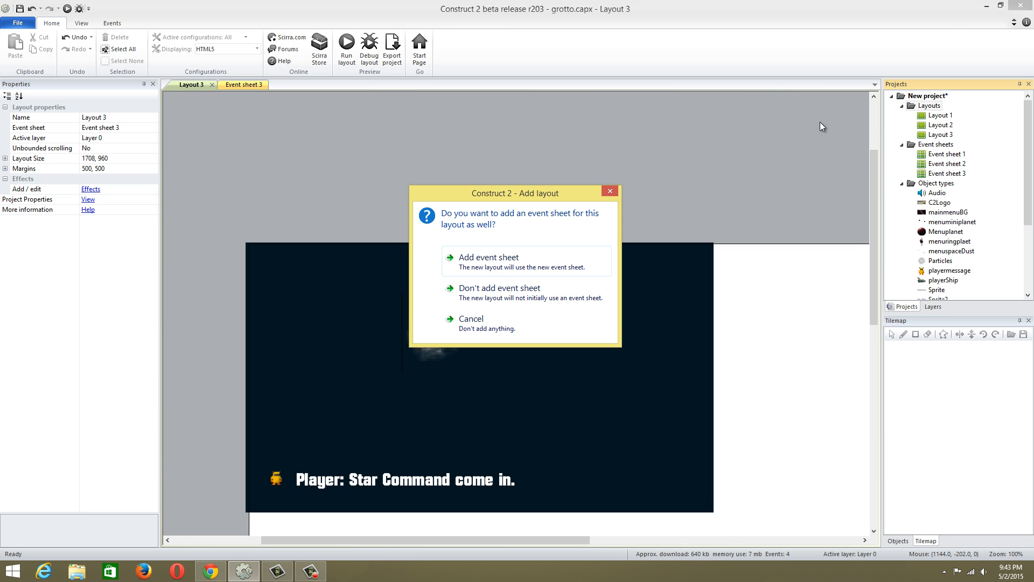
pyautogui.click(510, 258)
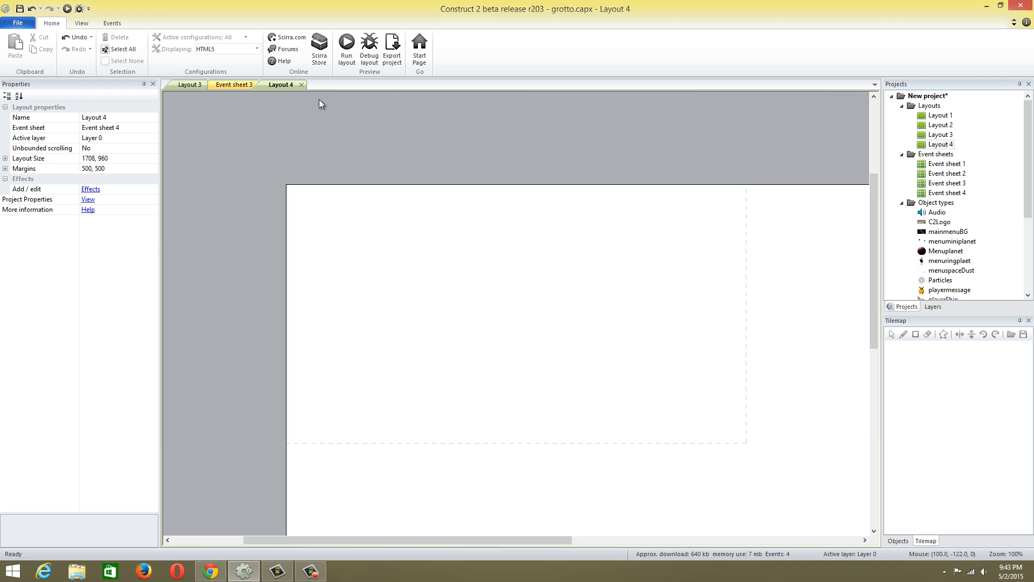
# - Add a System Go to layout action targeting Layout 4 at the end of Event sheet 3's On any touch start event
pyautogui.click(234, 86)
pyautogui.click(350, 247)
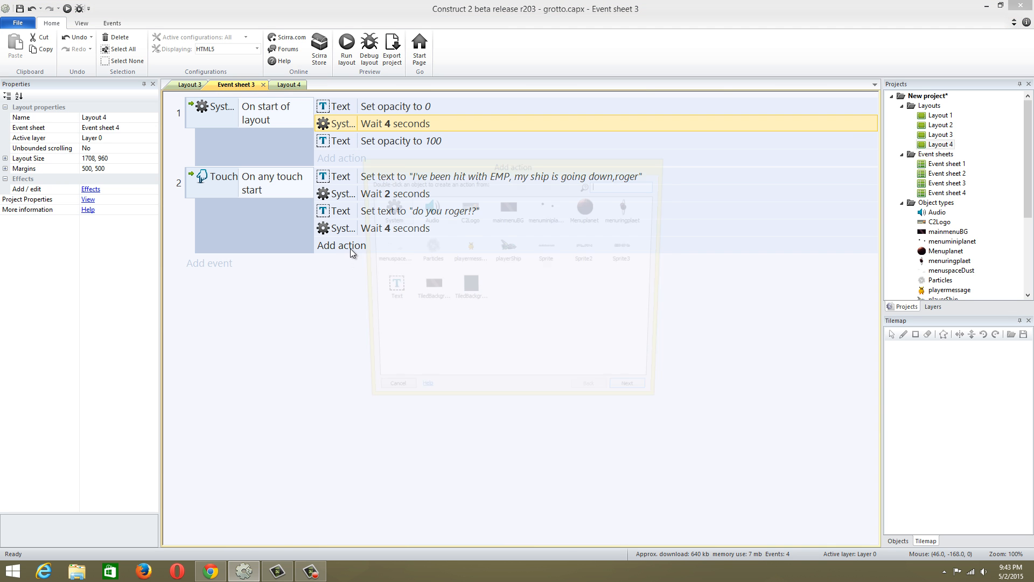
pyautogui.doubleClick(389, 218)
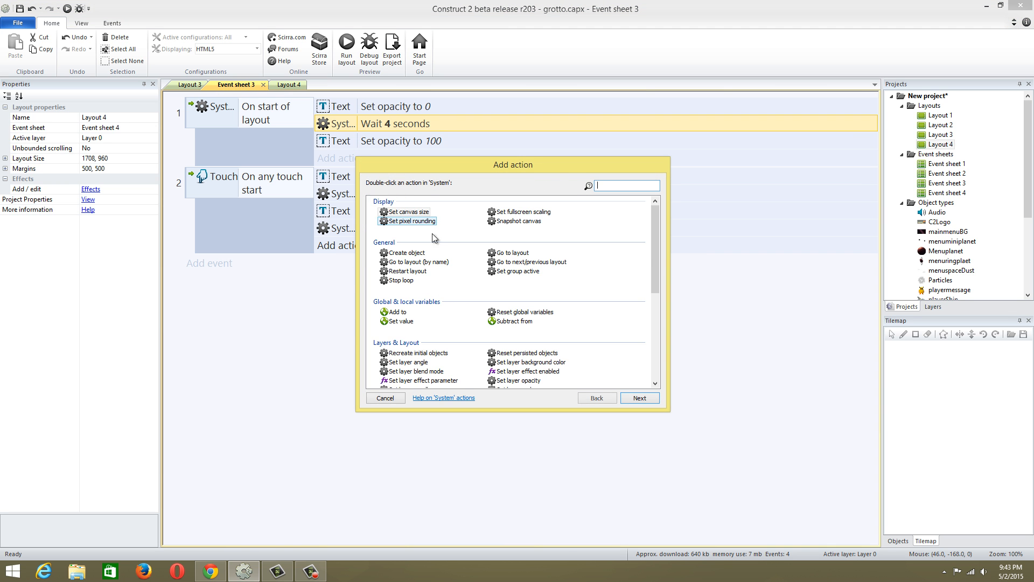
pyautogui.write('layout')
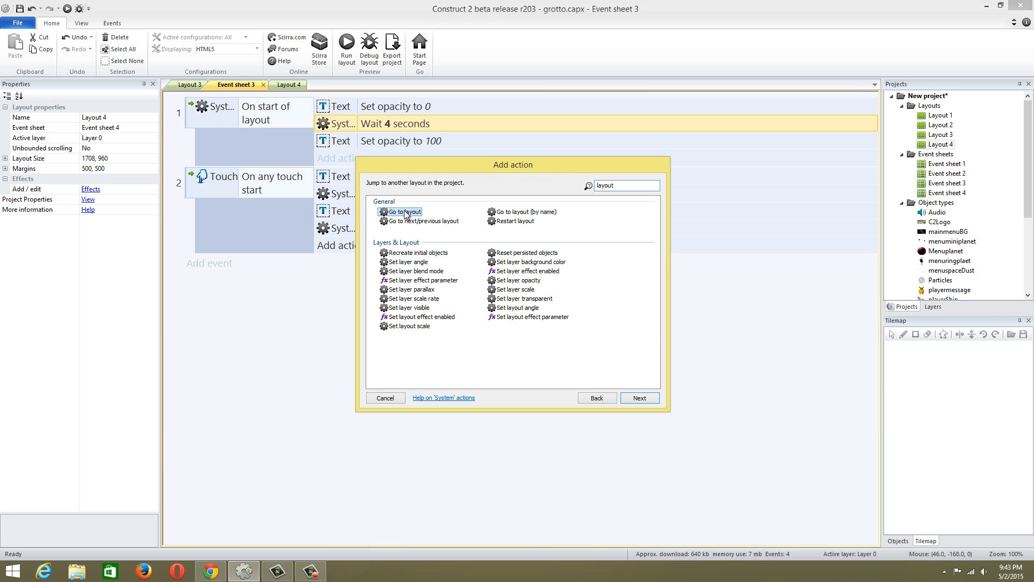
pyautogui.doubleClick(405, 211)
pyautogui.click(468, 264)
pyautogui.click(482, 298)
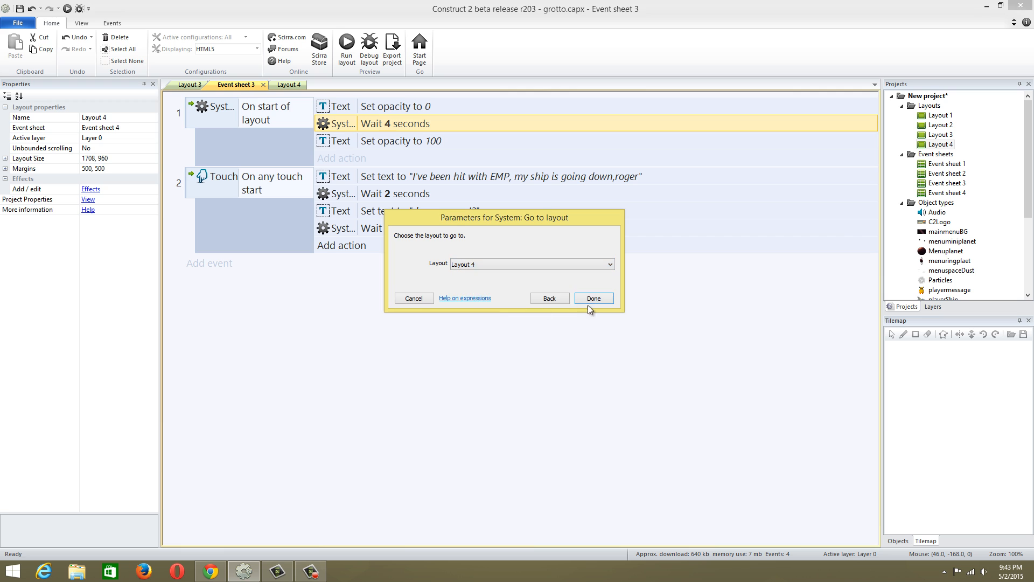
pyautogui.click(593, 299)
# - Open Layout 1 and preview the game from there, then close the preview
pyautogui.click(188, 84)
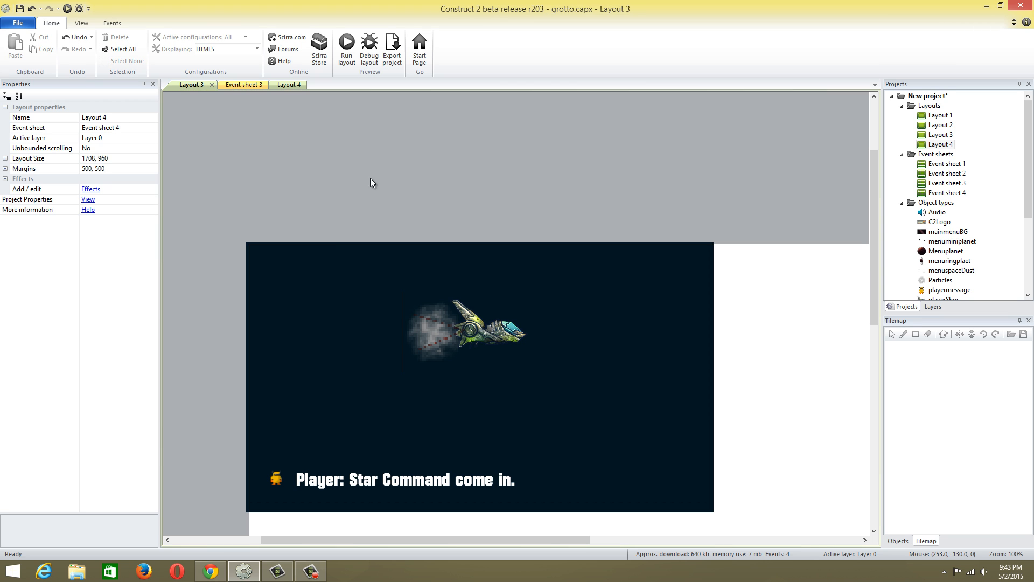
pyautogui.moveTo(342, 247); pyautogui.dragTo(321, 191, button='middle')
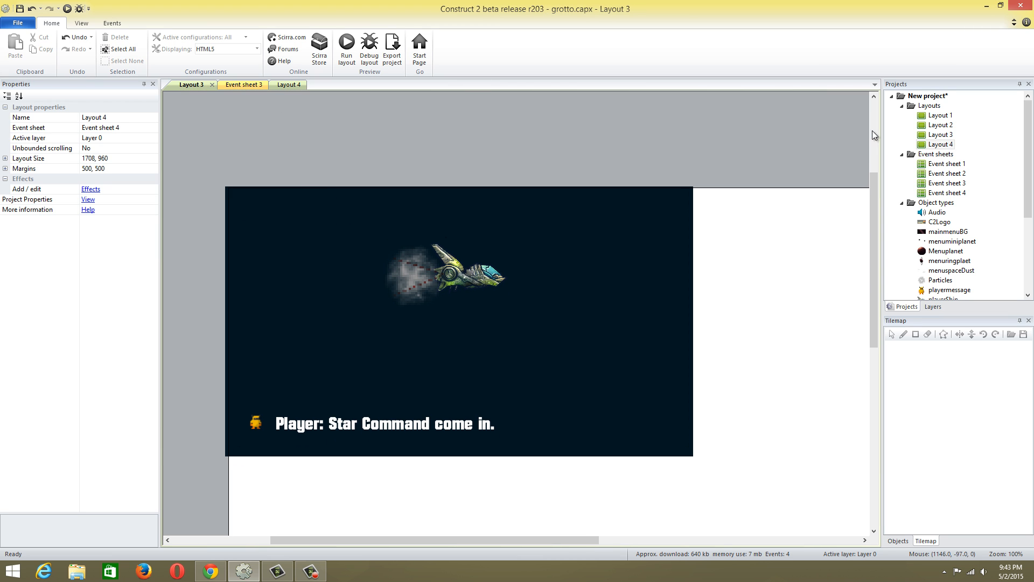
pyautogui.doubleClick(940, 116)
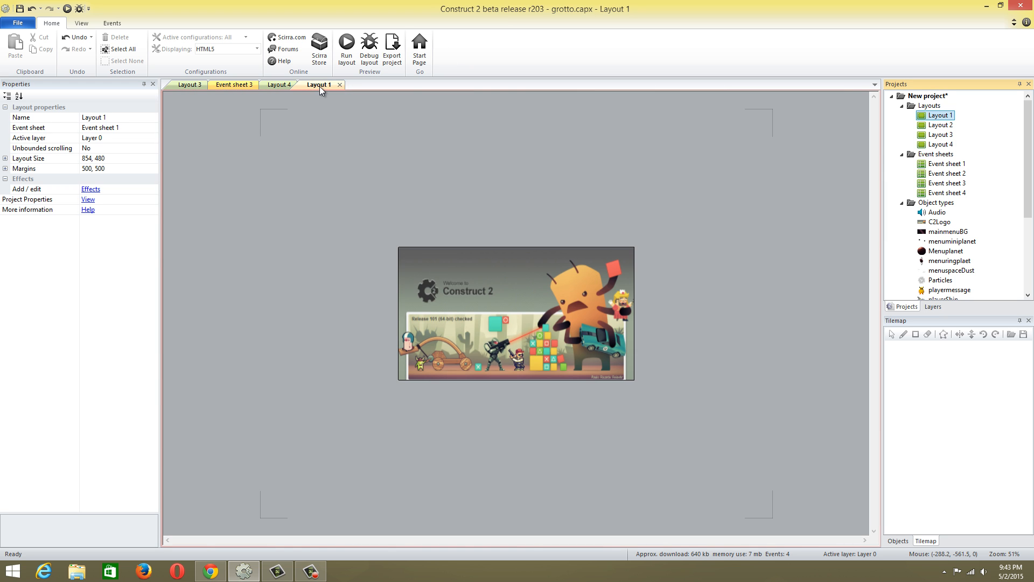
pyautogui.click(350, 50)
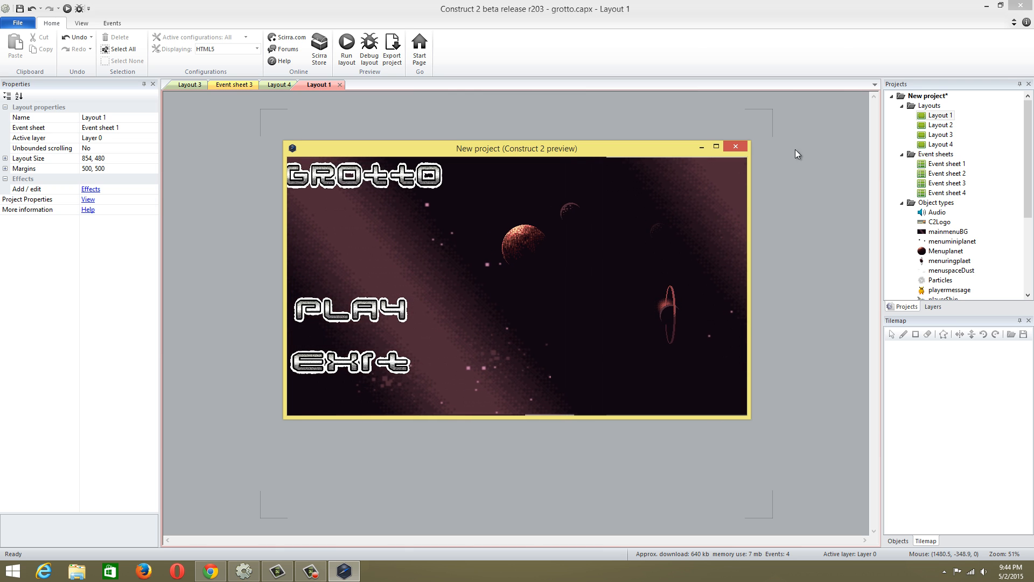
pyautogui.click(736, 146)
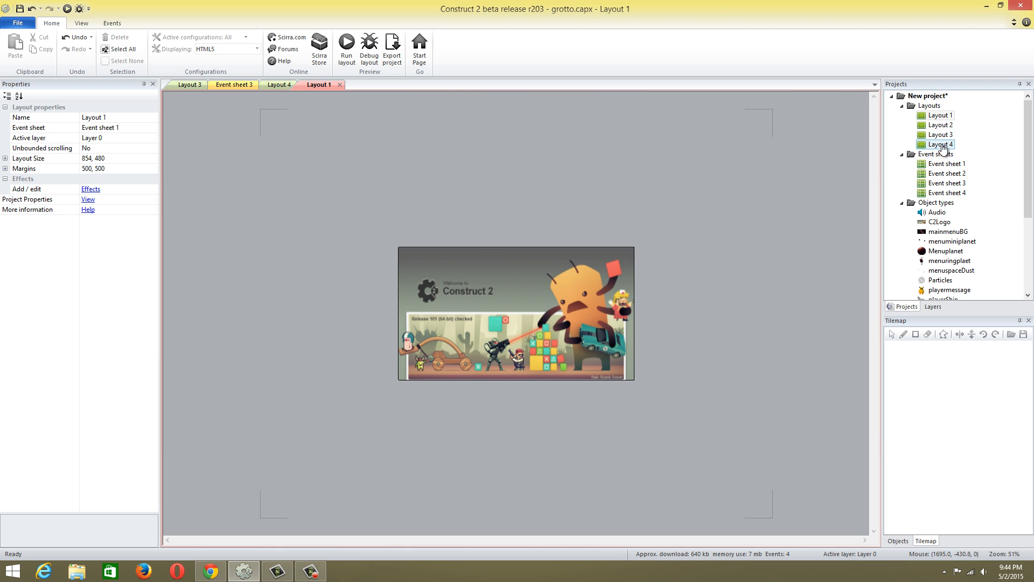
# - Delete the Is outside layout event and the "Mainmenu background effect" comment from Event sheet 2
pyautogui.doubleClick(947, 173)
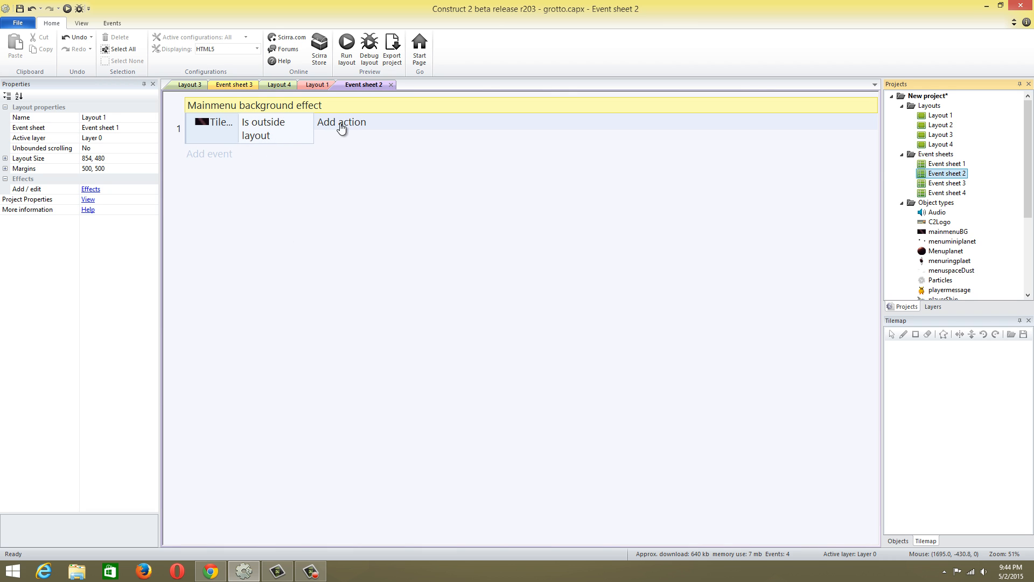
pyautogui.click(268, 132)
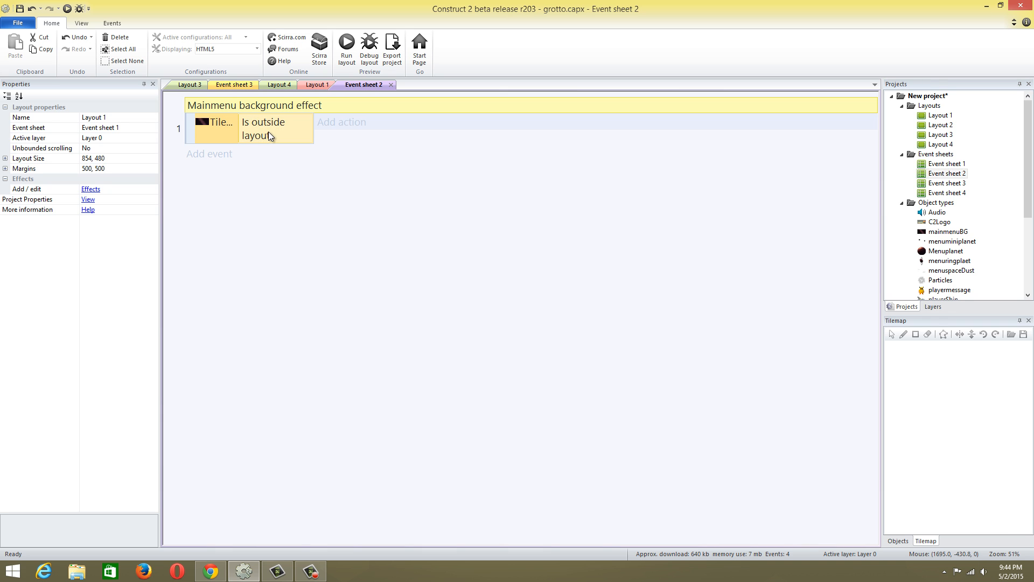
pyautogui.press('Delete')
pyautogui.press('Delete')
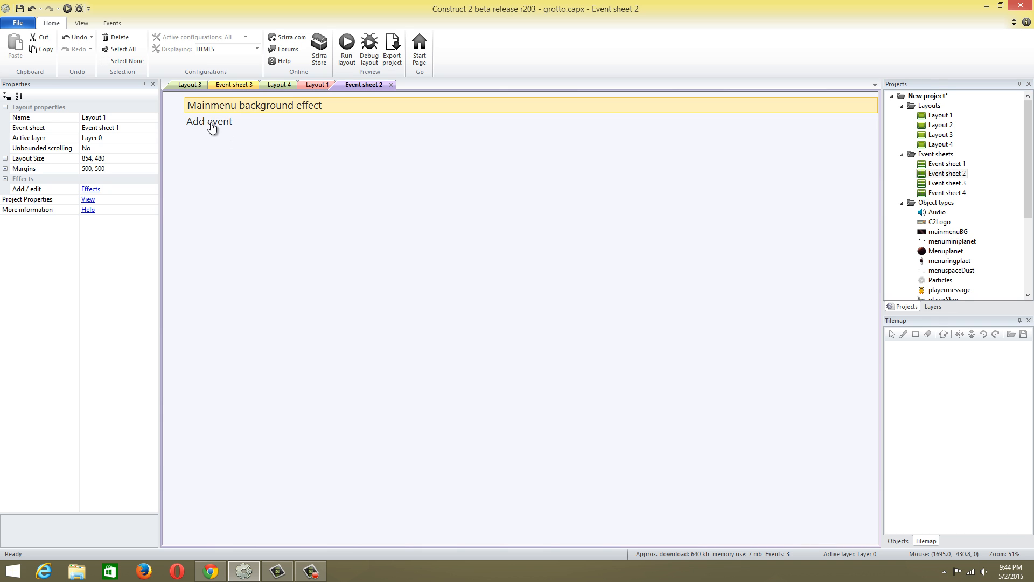
pyautogui.click(215, 108)
pyautogui.press('Delete')
pyautogui.click(217, 109)
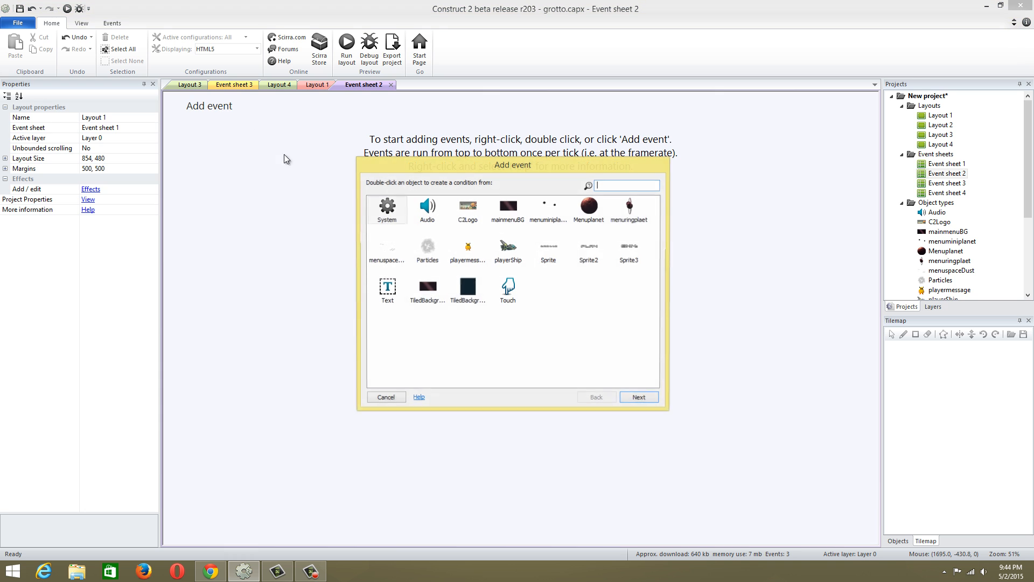
pyautogui.click(385, 399)
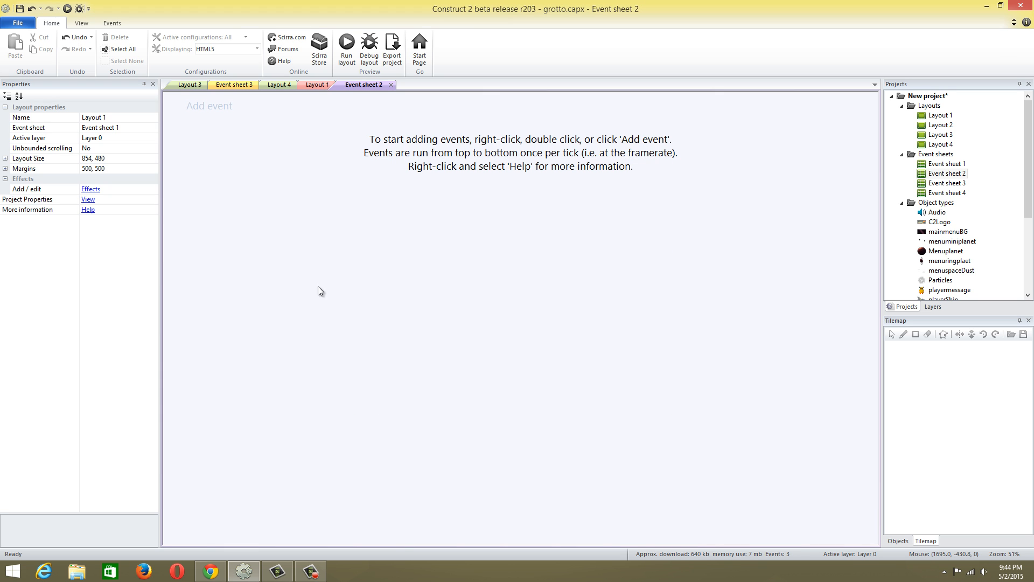
# - Add a comment reading "gui controls" to Event sheet 2
pyautogui.rightClick(279, 205)
pyautogui.click(322, 224)
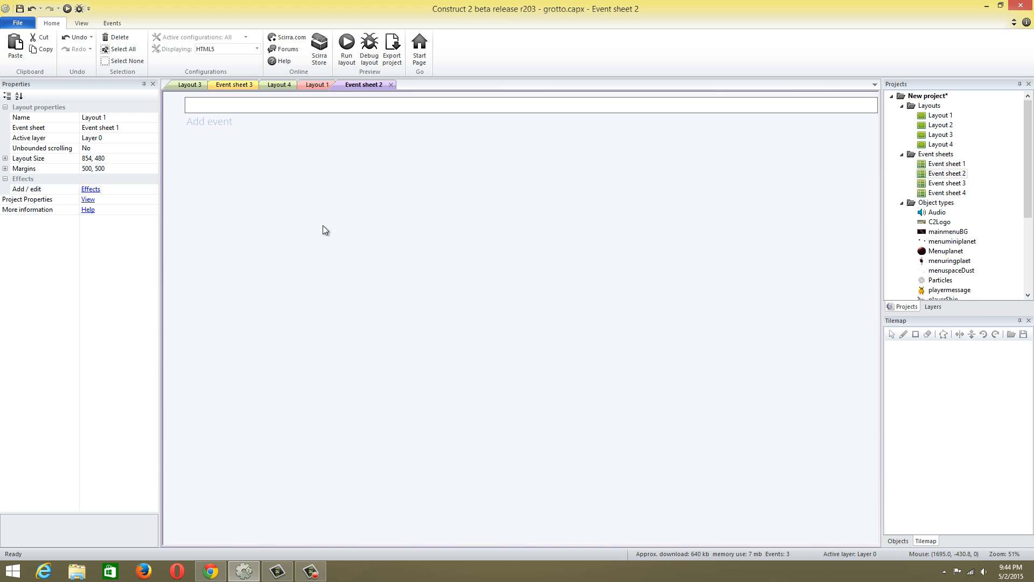
pyautogui.write('gui controls')
pyautogui.press('Return')
# - Add an event under the comment with the Touch condition Is touching object, set to Sprite2
pyautogui.click(211, 127)
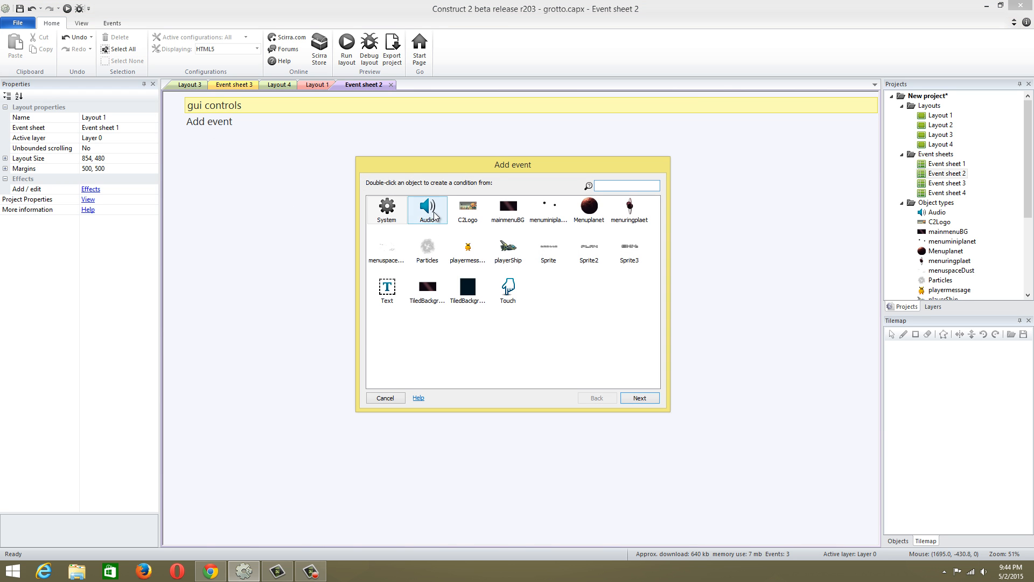
pyautogui.doubleClick(509, 286)
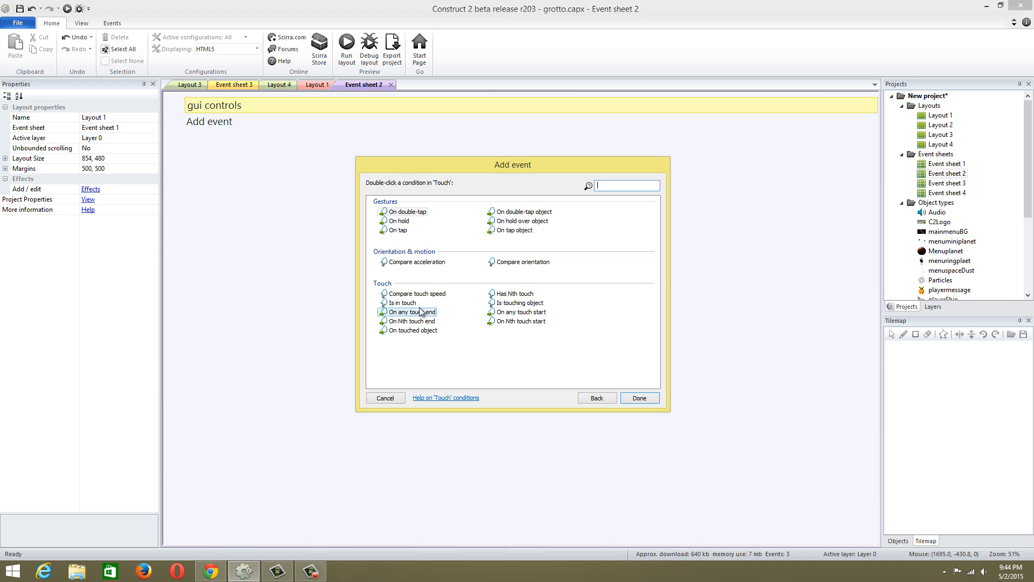
pyautogui.doubleClick(519, 302)
pyautogui.click(495, 264)
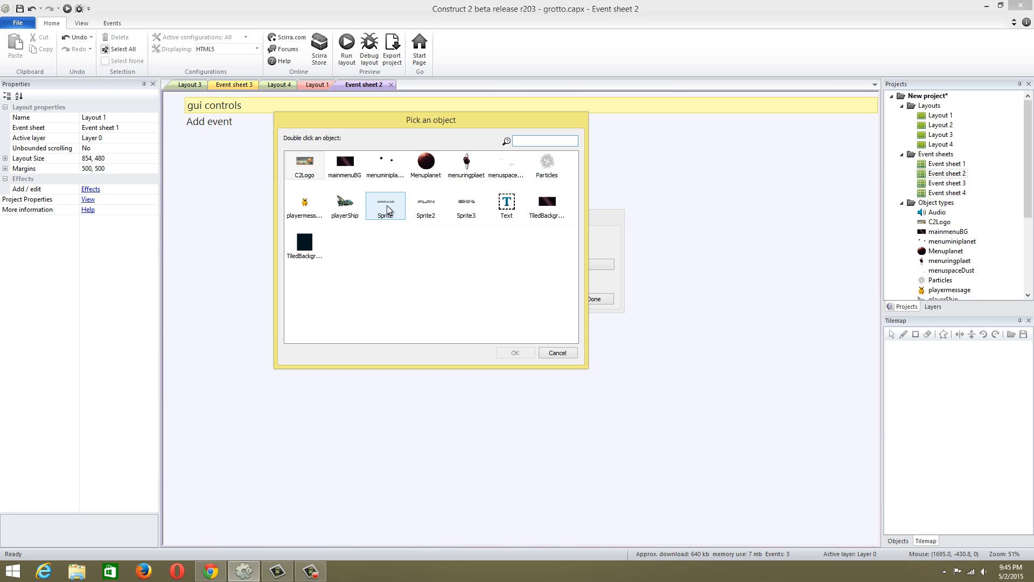
pyautogui.doubleClick(426, 205)
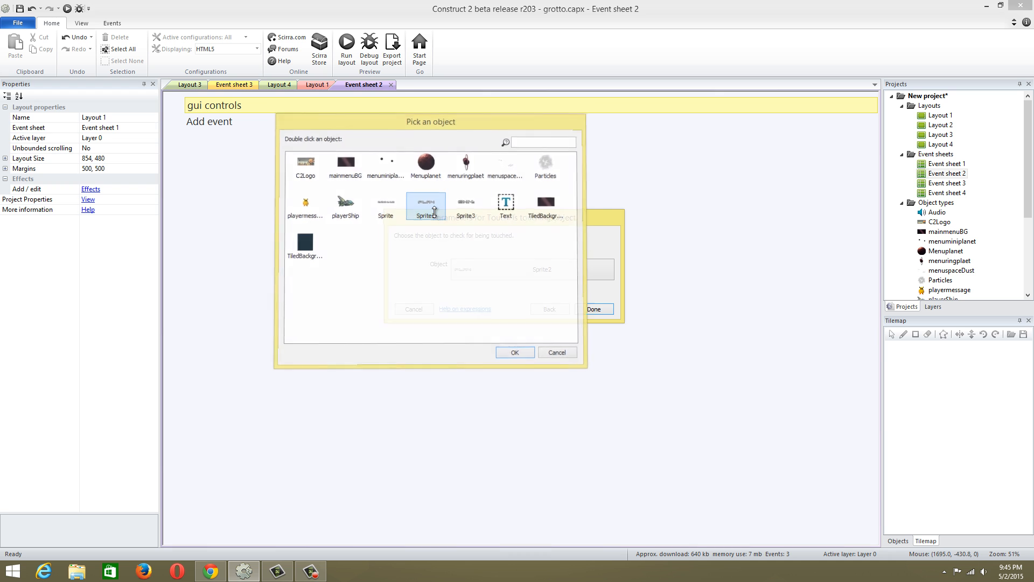
pyautogui.click(590, 311)
# - Add a System Go to layout action targeting Layout 3 to the Sprite2 touch event, and switch back to Layout 1
pyautogui.click(320, 127)
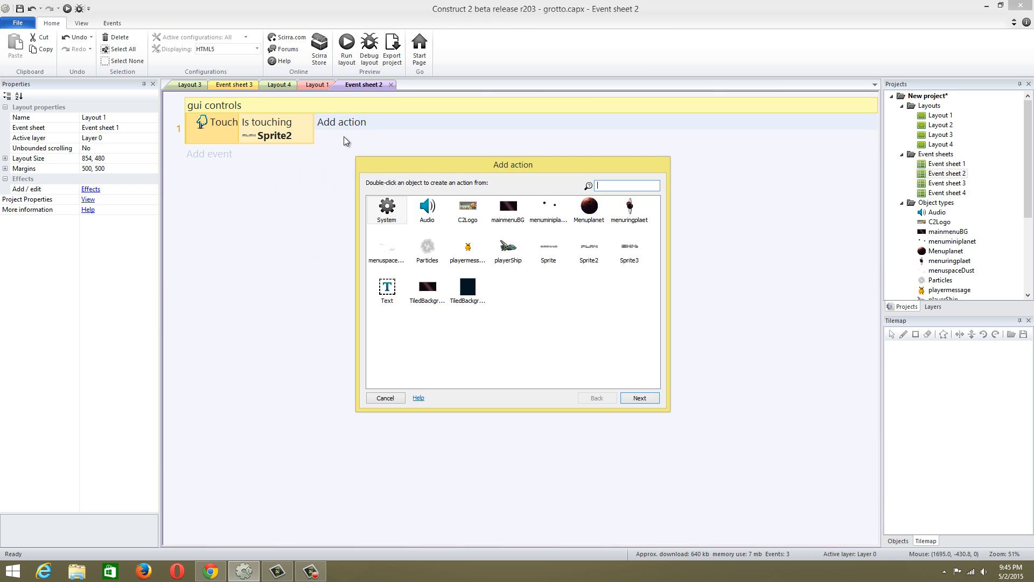
pyautogui.doubleClick(398, 217)
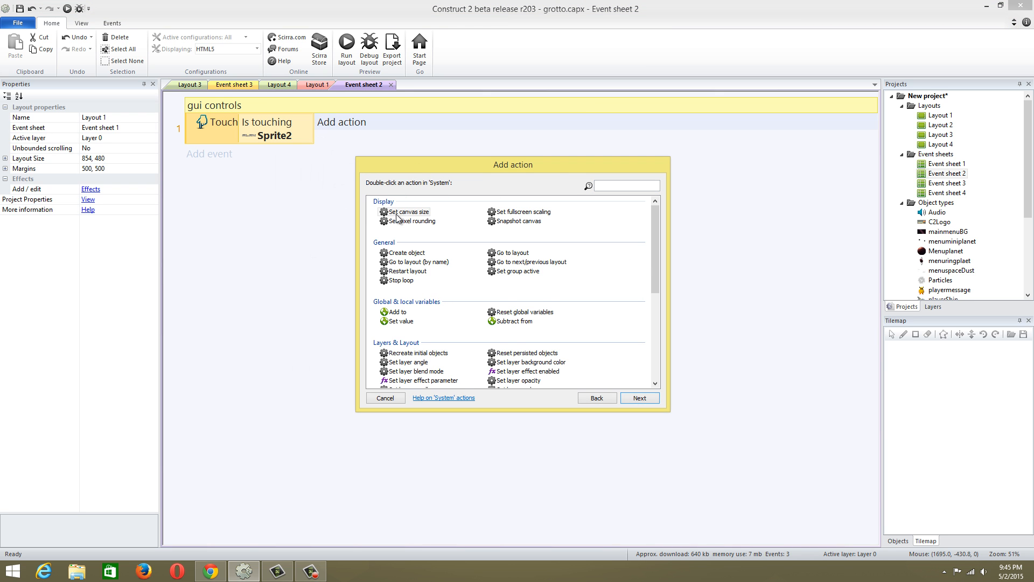
pyautogui.write('layout')
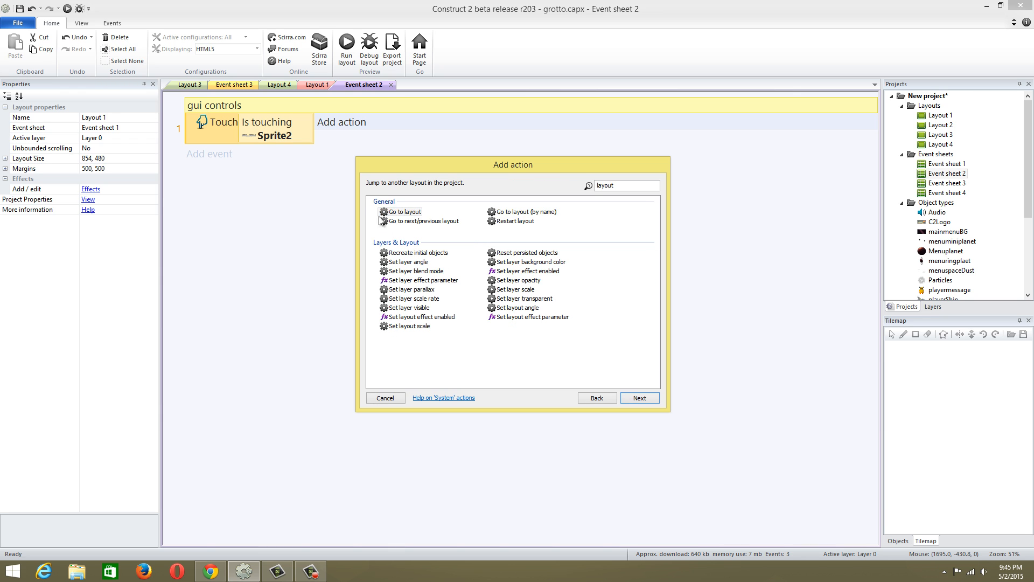
pyautogui.doubleClick(397, 212)
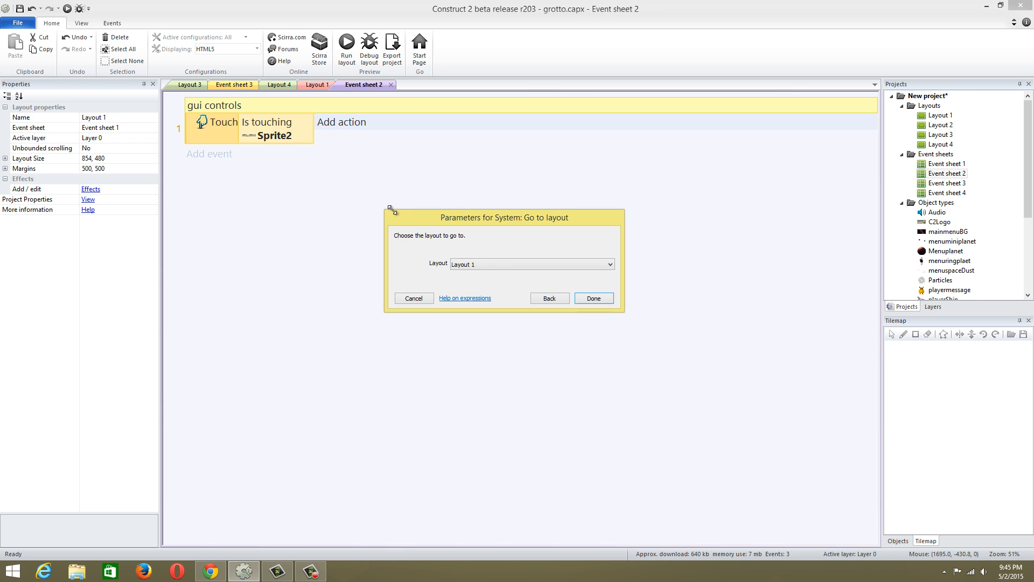
pyautogui.click(514, 265)
pyautogui.click(512, 281)
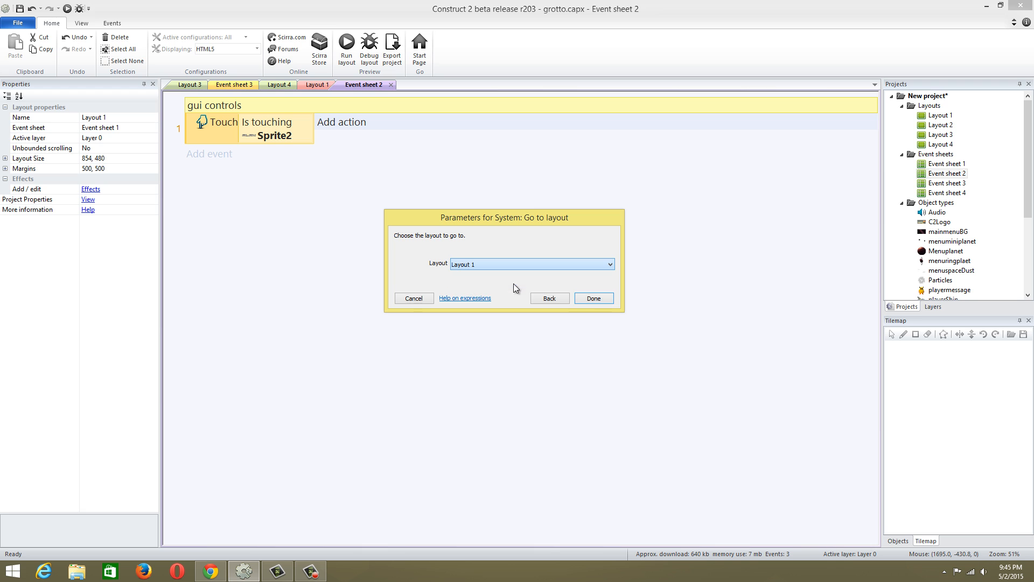
pyautogui.click(530, 267)
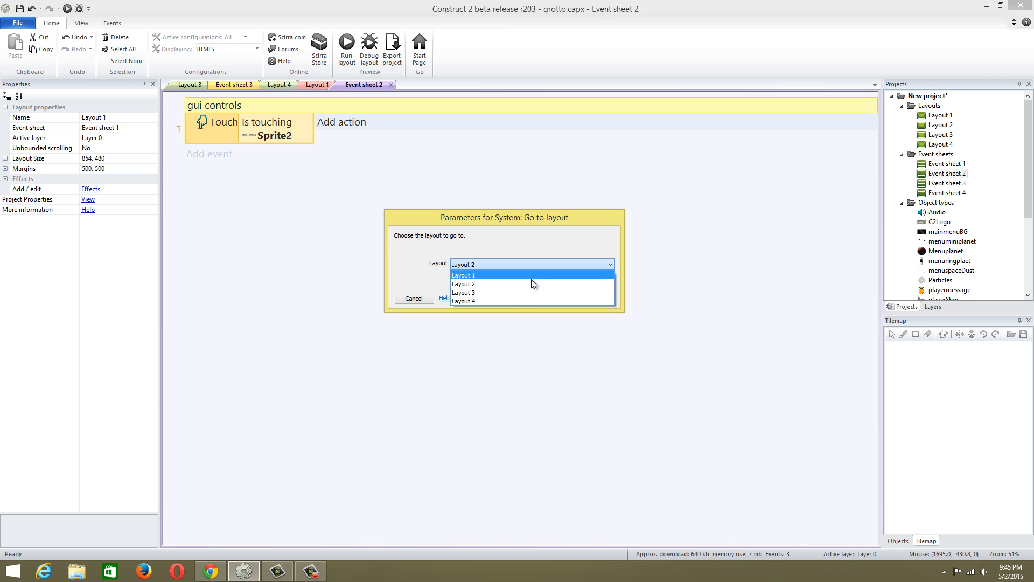
pyautogui.click(528, 289)
pyautogui.click(595, 299)
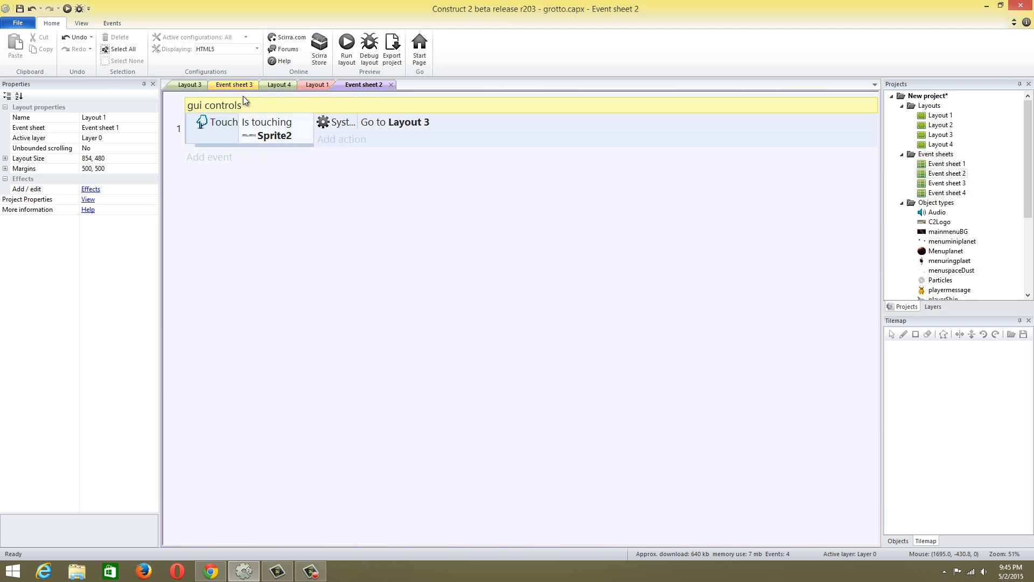
pyautogui.click(320, 85)
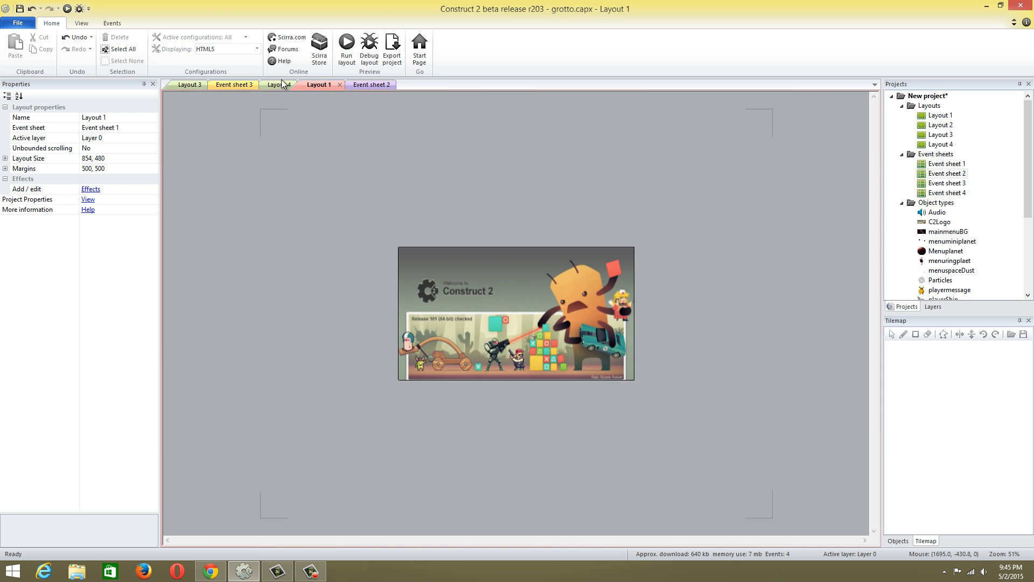
# - Return to Event sheet 2 and preview the running cutscene in a maximized window, then close the preview
pyautogui.click(280, 84)
pyautogui.click(242, 85)
pyautogui.click(201, 86)
pyautogui.click(371, 86)
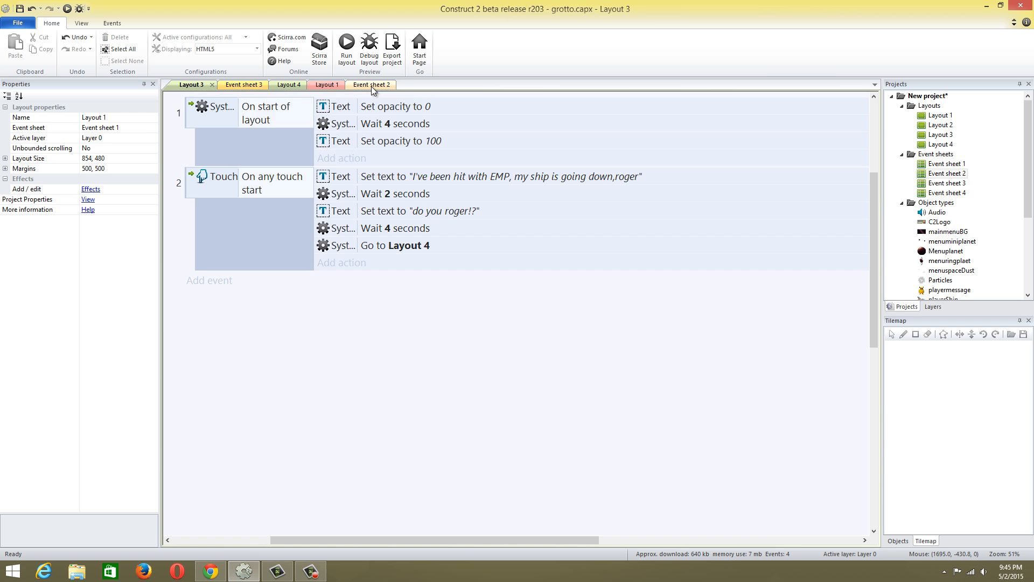
pyautogui.click(349, 57)
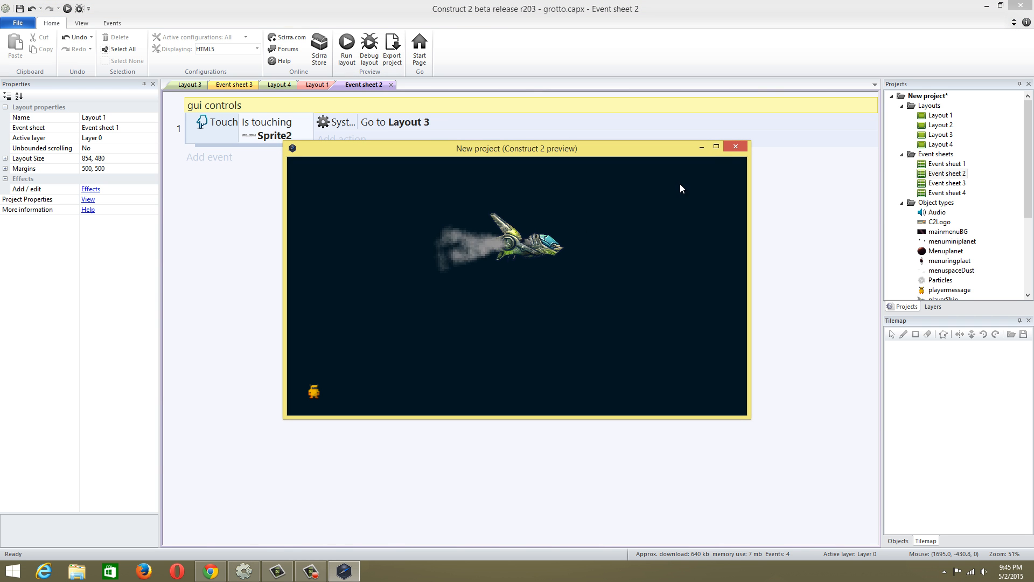
pyautogui.click(716, 146)
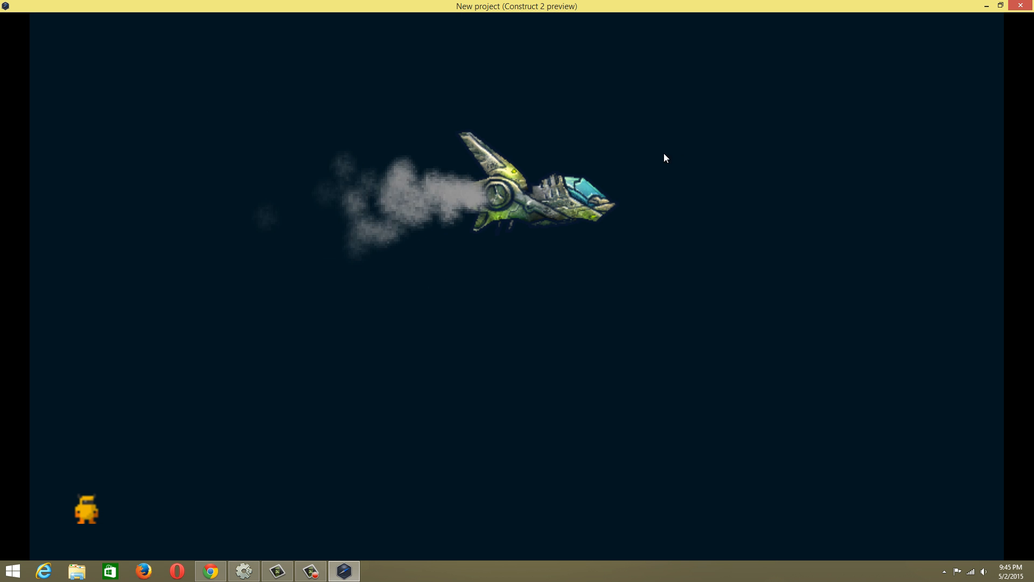
pyautogui.click(1021, 5)
# - Run Layout 2, test the main menu's Play button through to the cutscene messages, and close the preview
pyautogui.rightClick(940, 127)
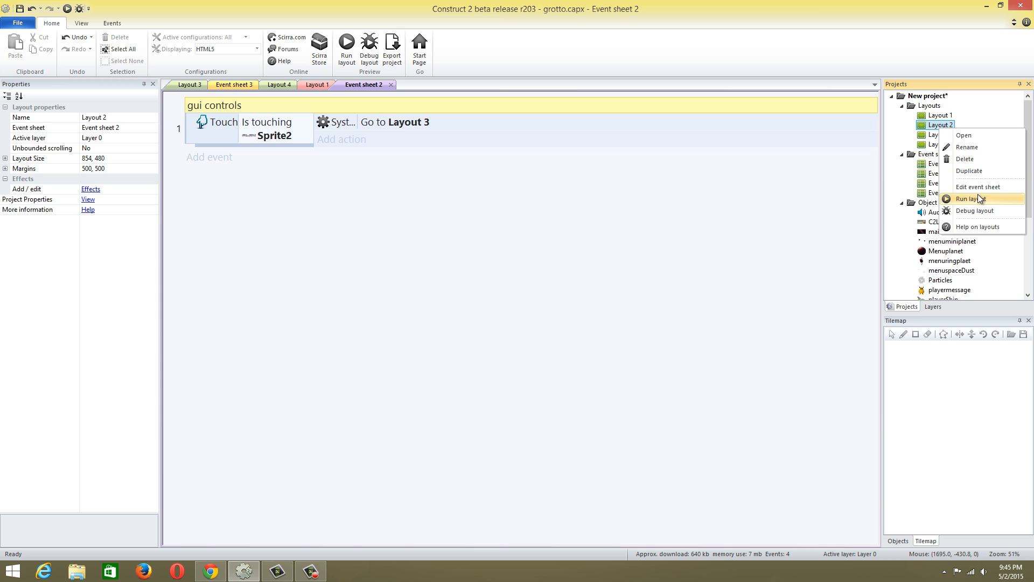
pyautogui.click(972, 199)
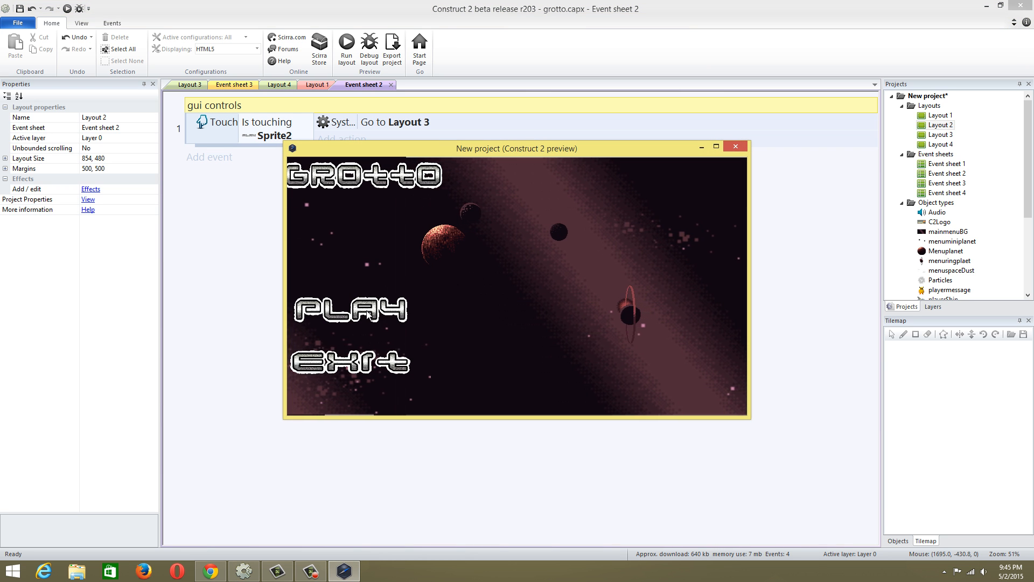
pyautogui.click(368, 314)
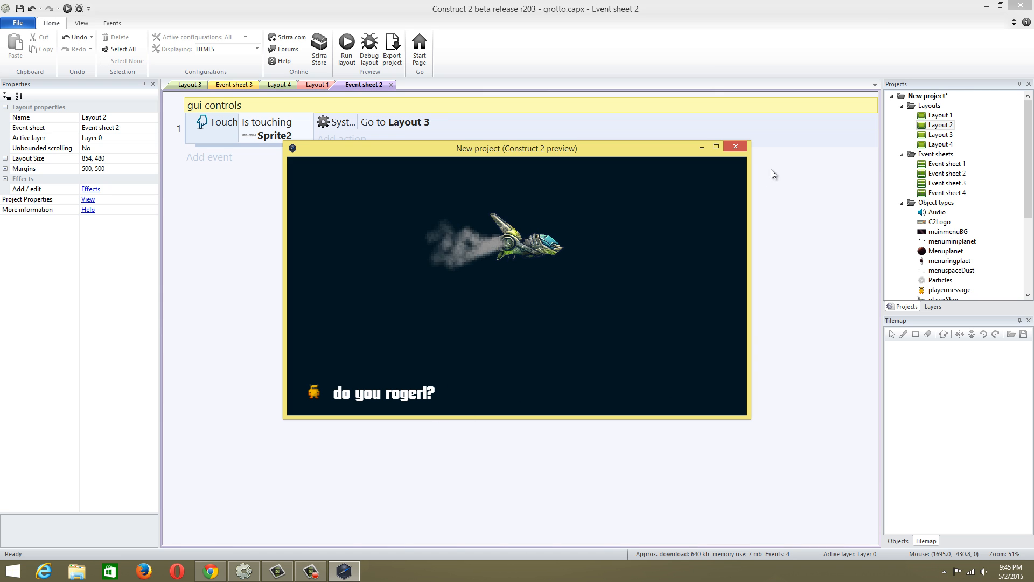
pyautogui.click(735, 145)
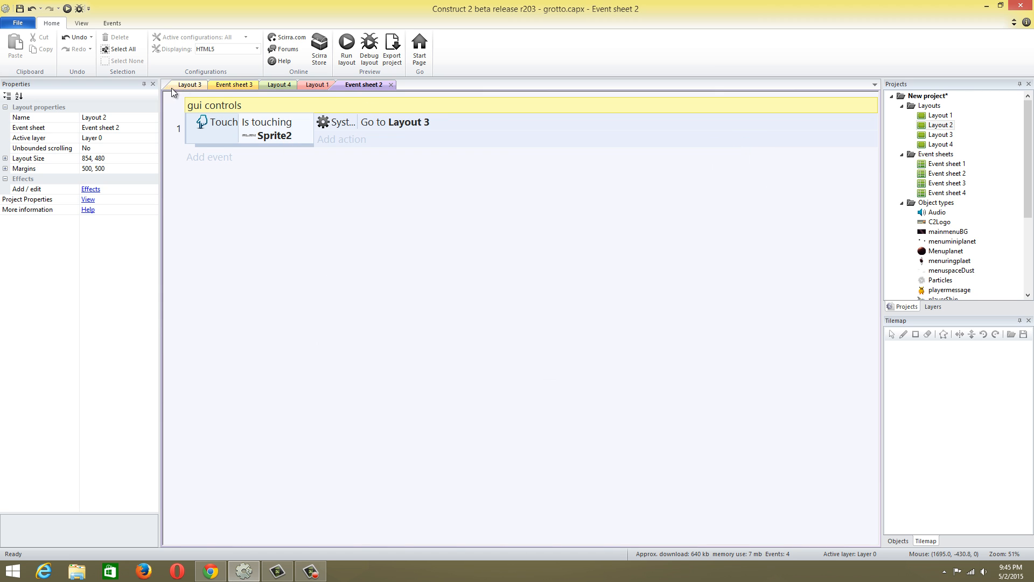
# - In Event sheet 3, set the wait between the EMP message and the "do you roger!?" message to 6 seconds
pyautogui.click(284, 84)
pyautogui.click(198, 87)
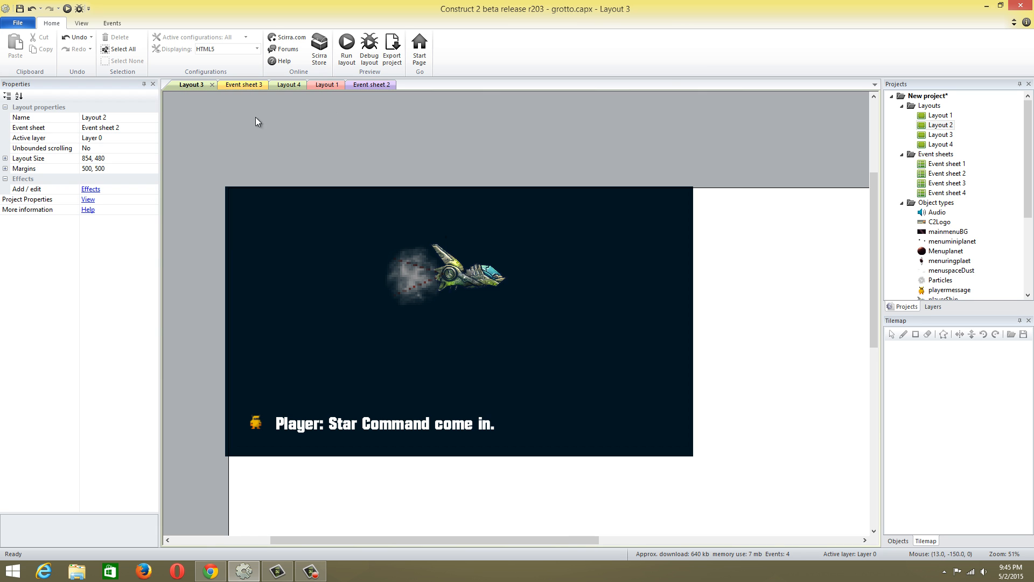
pyautogui.click(235, 84)
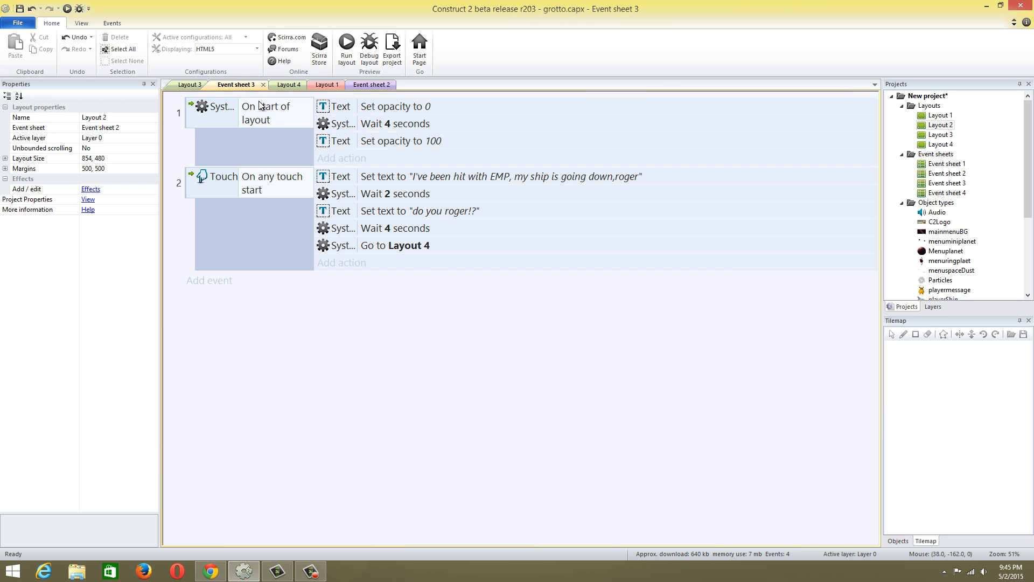
pyautogui.doubleClick(395, 228)
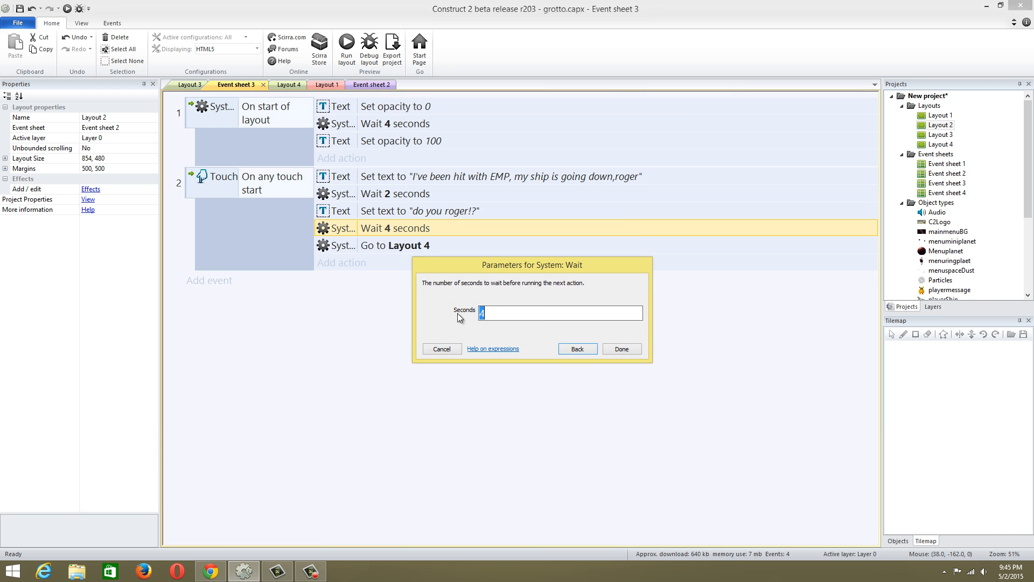
pyautogui.click(442, 349)
pyautogui.doubleClick(380, 192)
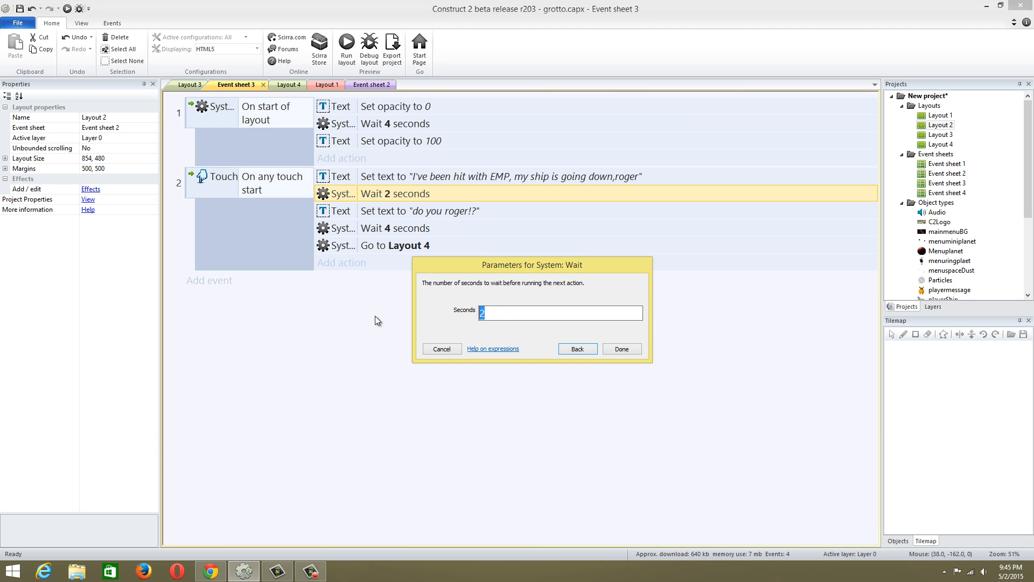
pyautogui.click(620, 353)
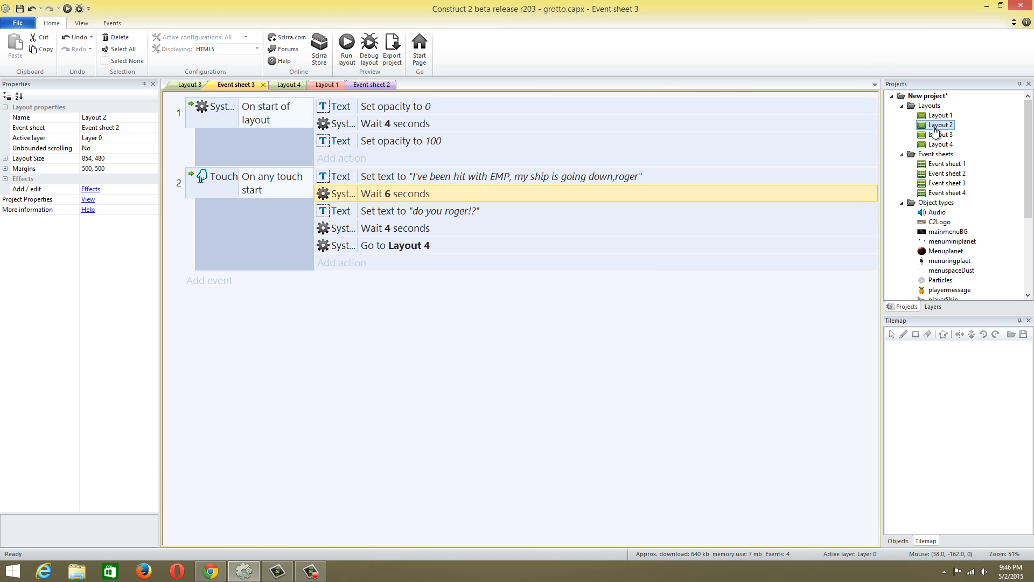
# - Run Layout 3, touch the scene to test the message timing through to Layout 4, and close the preview
pyautogui.rightClick(943, 142)
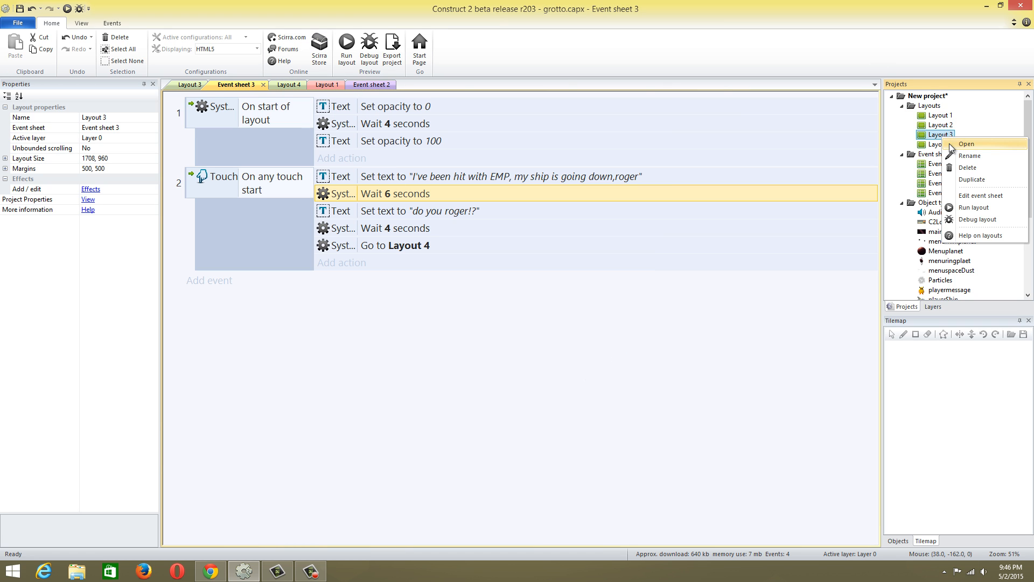
pyautogui.click(974, 202)
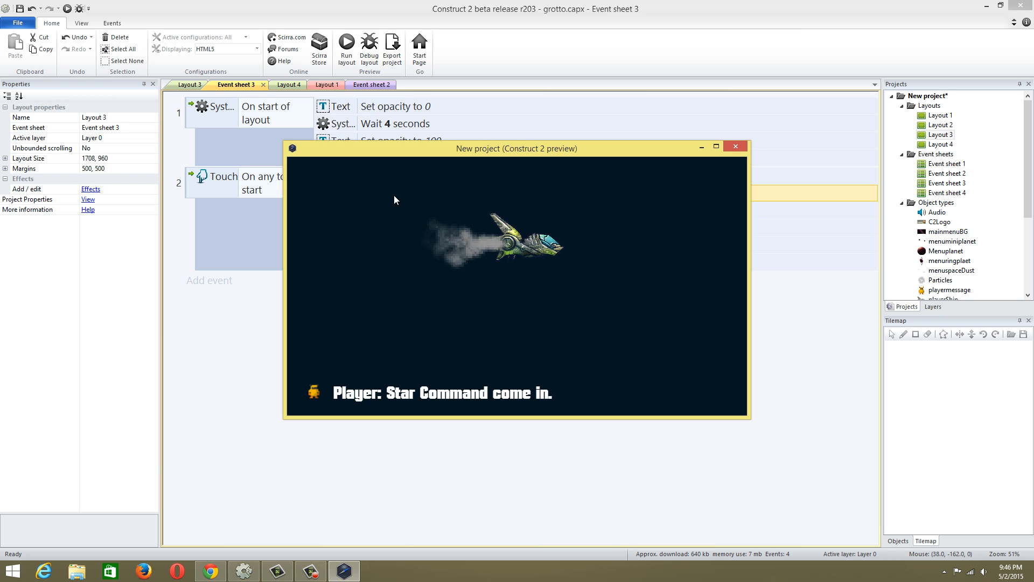
pyautogui.click(399, 215)
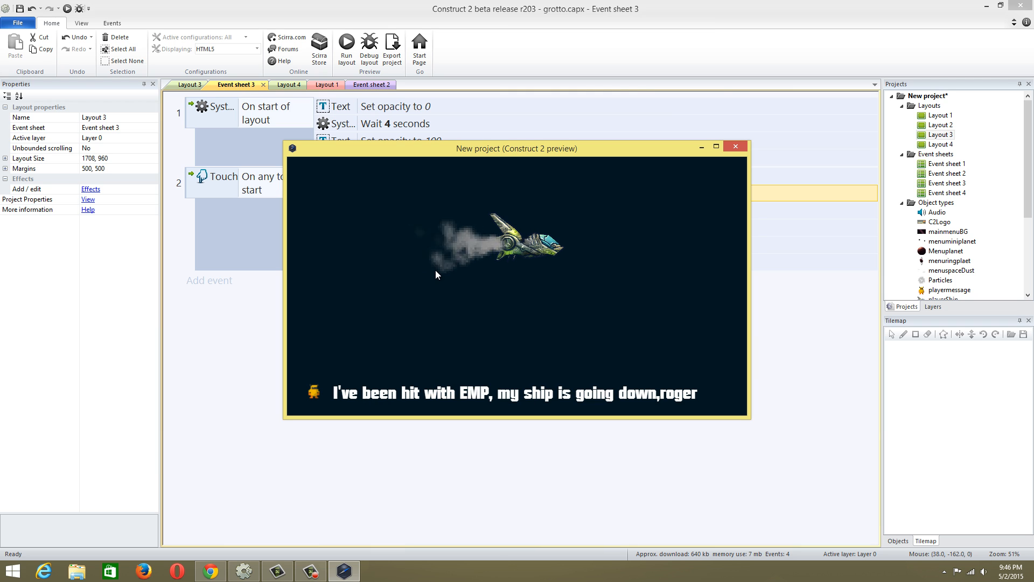
pyautogui.click(436, 270)
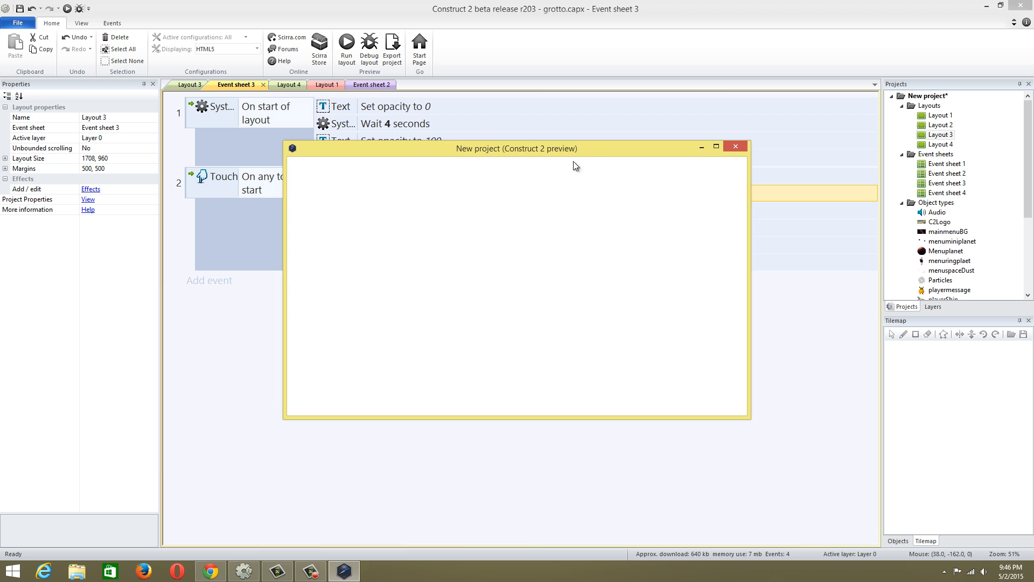
pyautogui.click(725, 150)
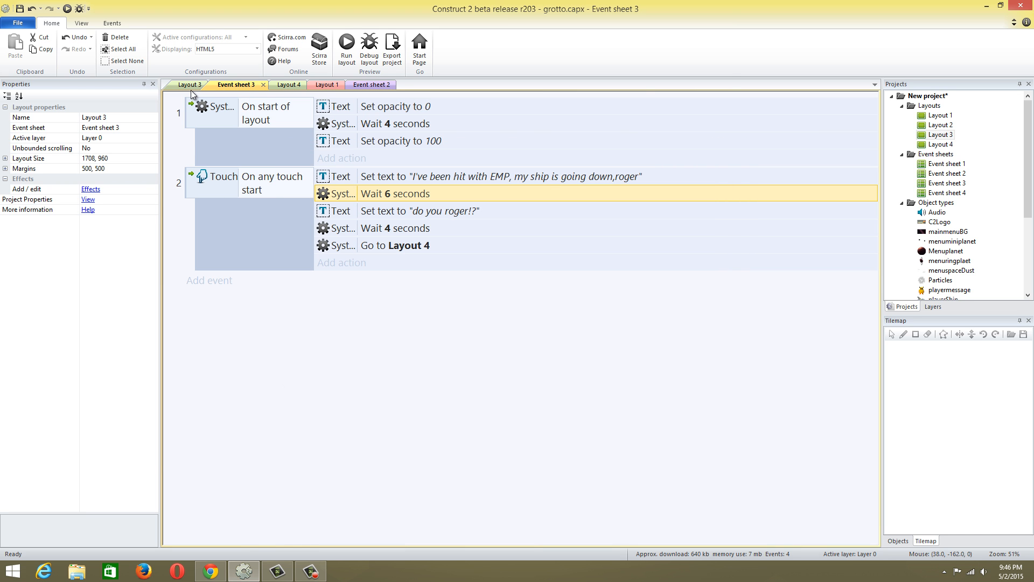
# - Close all open layouts and event sheets
pyautogui.click(189, 85)
pyautogui.click(209, 85)
pyautogui.click(214, 85)
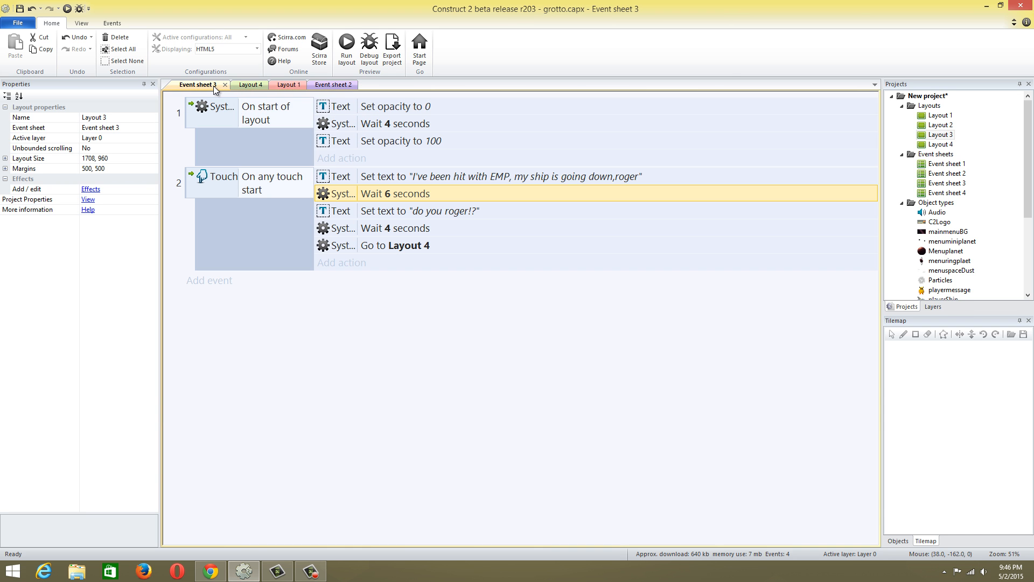
pyautogui.click(224, 84)
pyautogui.click(215, 86)
pyautogui.click(215, 86)
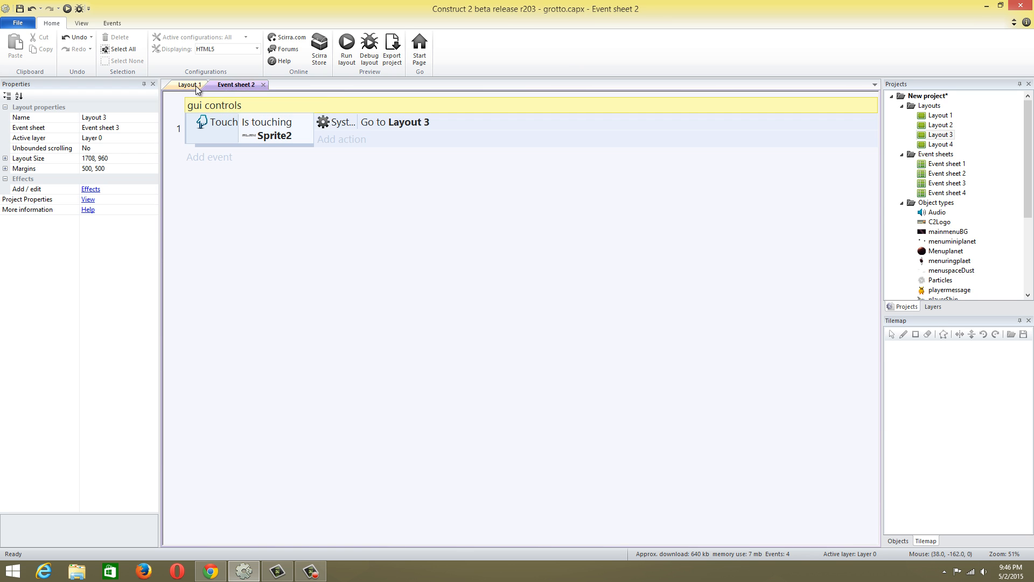
pyautogui.click(196, 85)
pyautogui.click(212, 85)
pyautogui.click(224, 85)
# - Open Layout 4 and insert a new Tilemap object into it
pyautogui.doubleClick(940, 144)
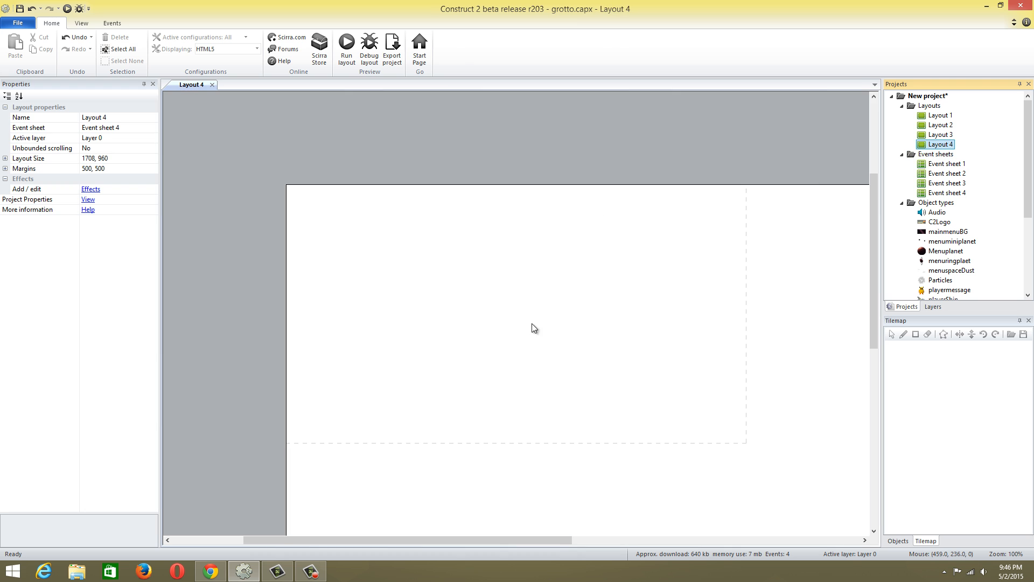
pyautogui.moveTo(531, 327); pyautogui.dragTo(433, 240, button='middle')
pyautogui.rightClick(371, 152)
pyautogui.click(389, 160)
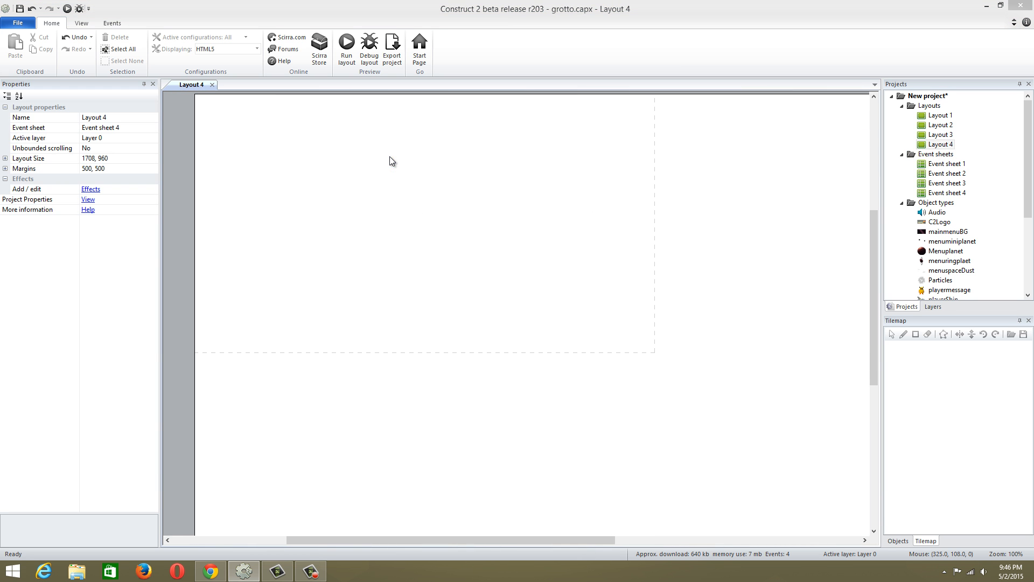
pyautogui.click(577, 205)
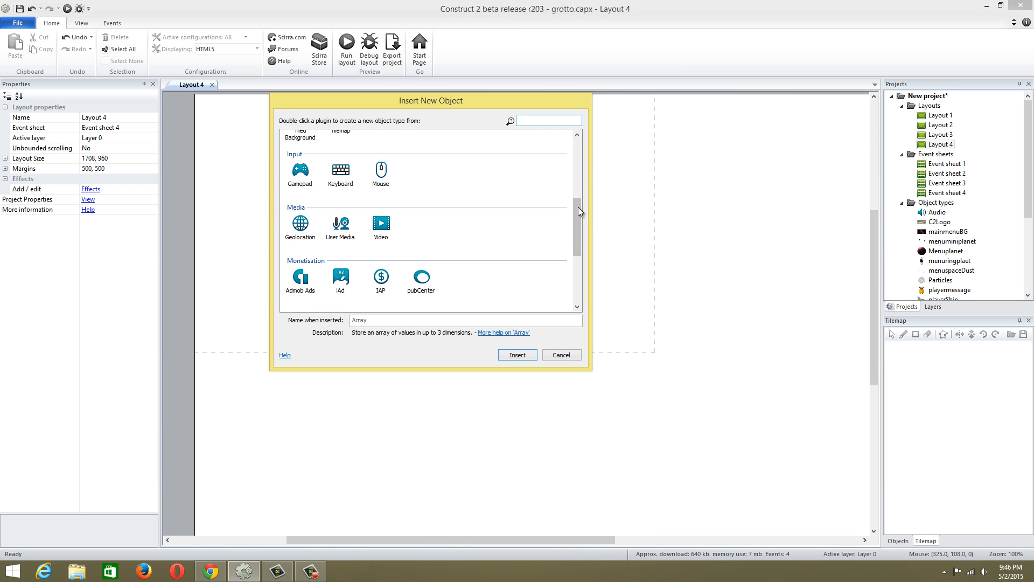
pyautogui.moveTo(578, 237); pyautogui.dragTo(577, 191)
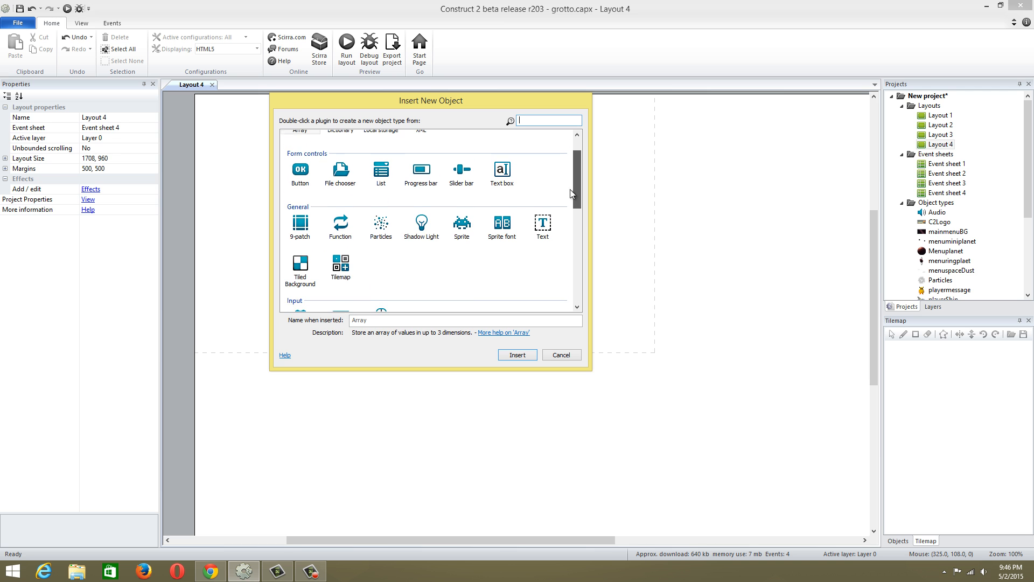
pyautogui.click(340, 266)
pyautogui.doubleClick(337, 266)
pyautogui.click(386, 220)
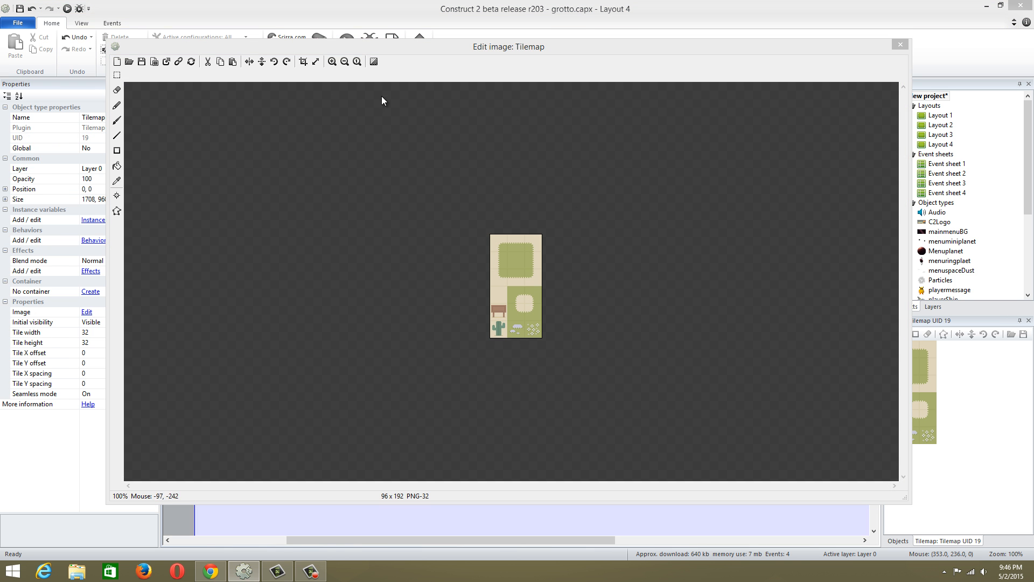
# - Load the "tiles" image from the graphics folder of grotto_escape_pack as the Tilemap's image and close the image editor
pyautogui.click(129, 62)
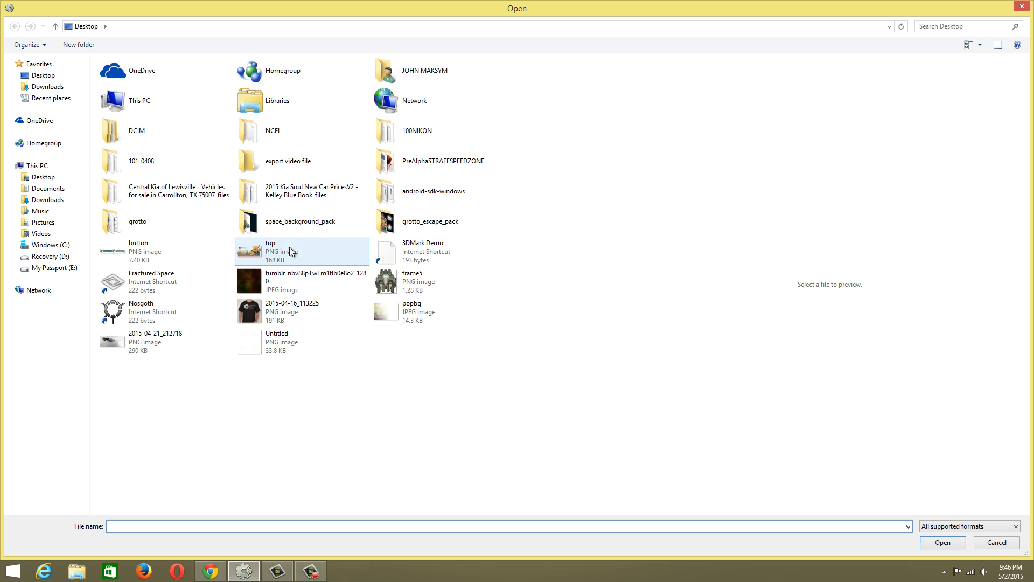
pyautogui.click(305, 221)
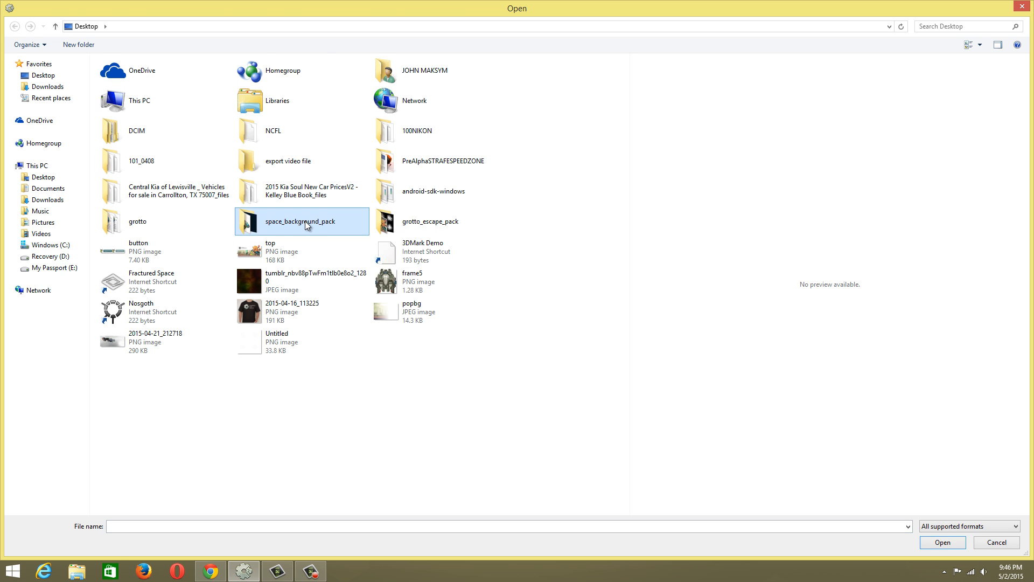
pyautogui.doubleClick(305, 221)
pyautogui.click(14, 26)
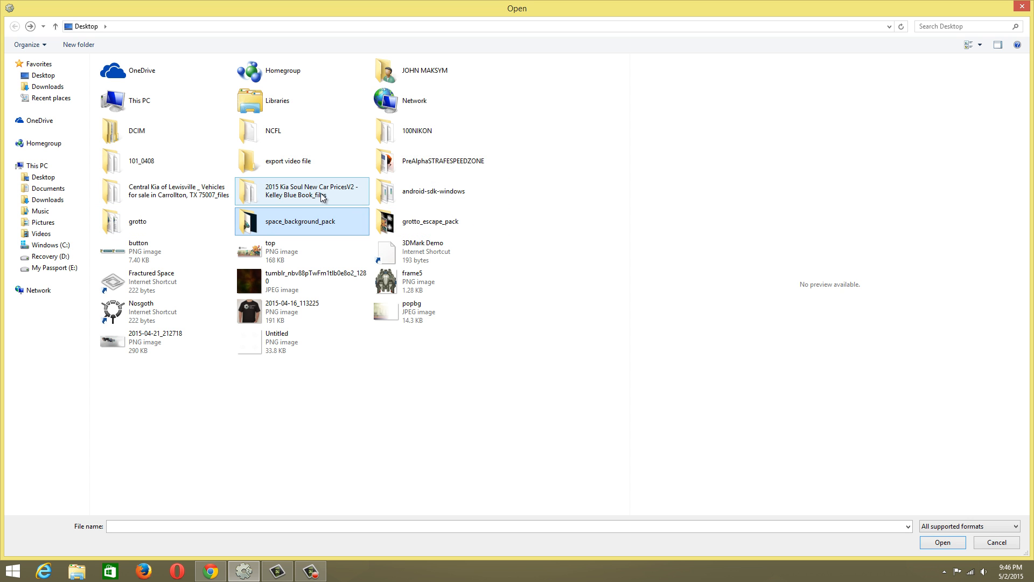
pyautogui.doubleClick(422, 221)
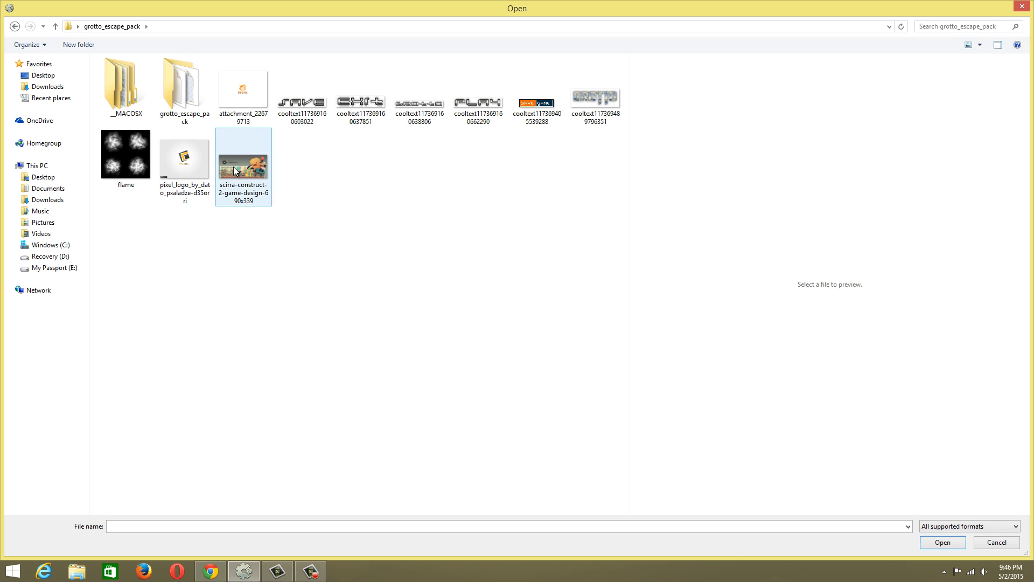
pyautogui.doubleClick(178, 97)
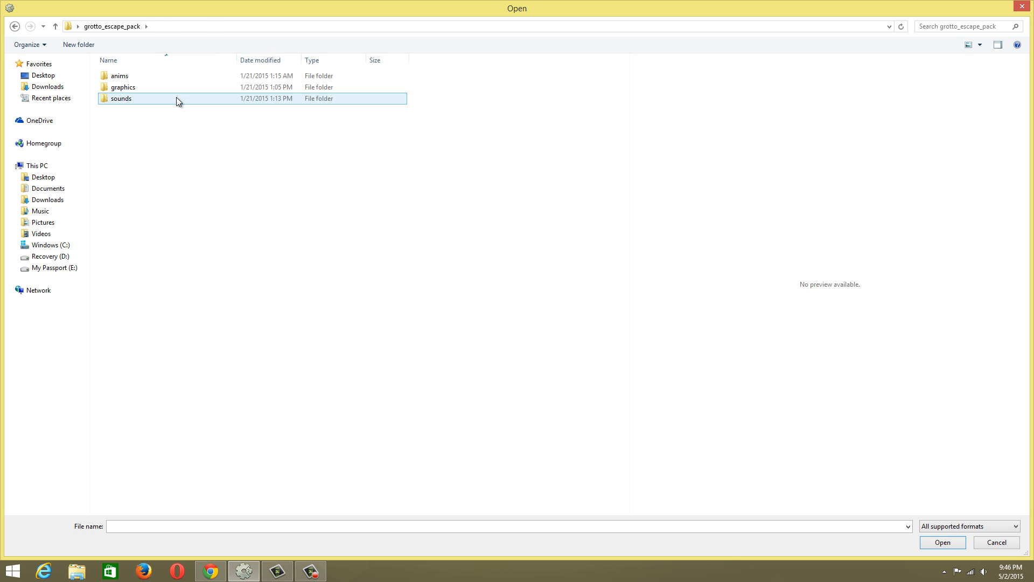
pyautogui.doubleClick(144, 88)
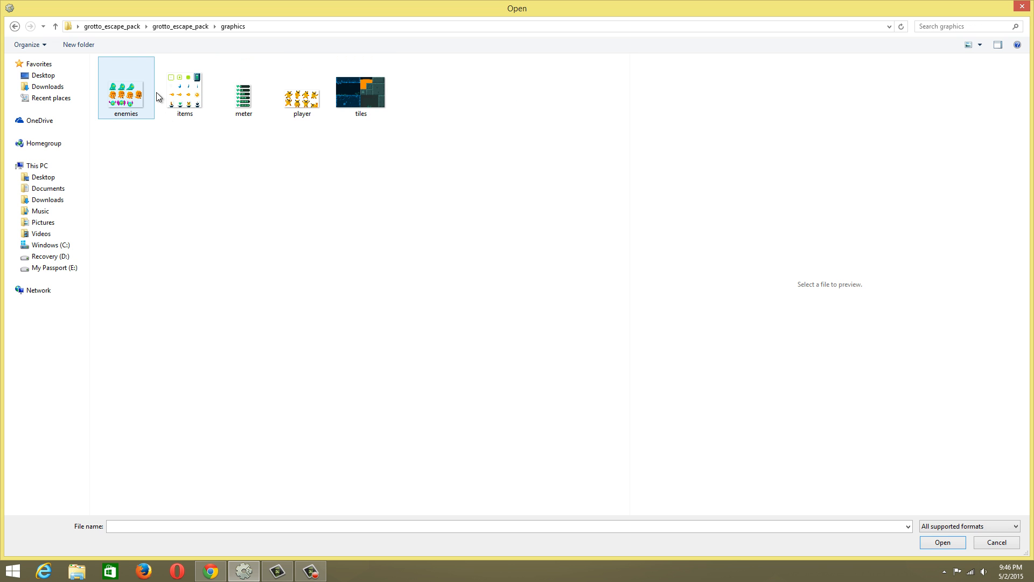
pyautogui.doubleClick(364, 99)
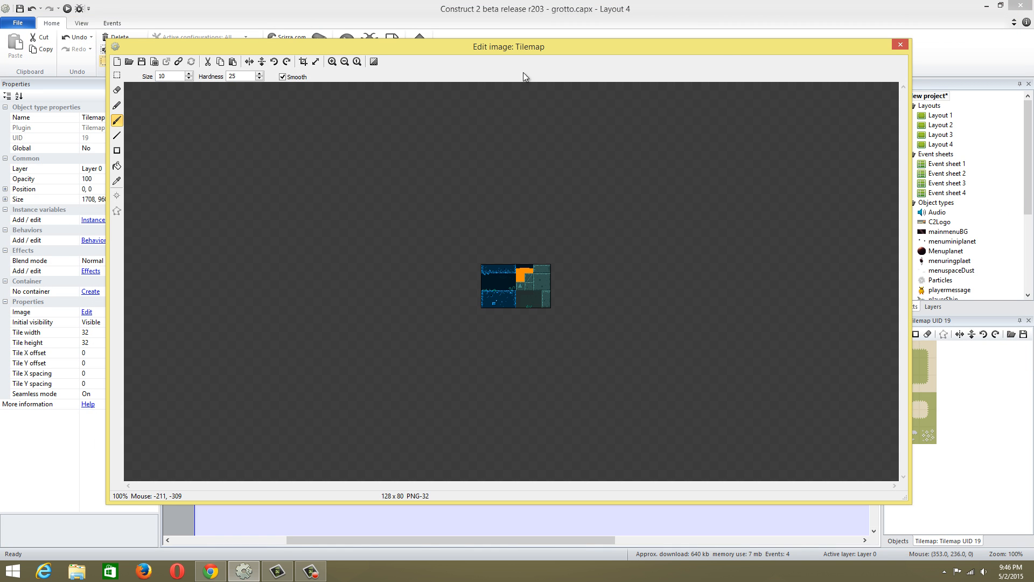
pyautogui.click(899, 44)
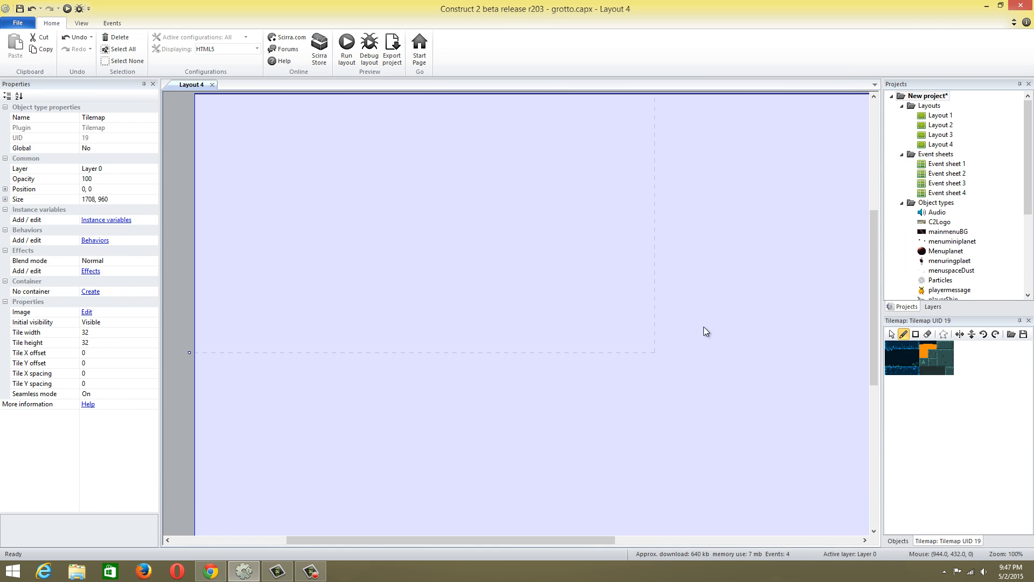
# - Resize the Tilemap to about 857 x 480 so that it covers the dashed viewport area of Layout 4
pyautogui.keyDown('ctrl'); pyautogui.scroll(-6, 458, 256); pyautogui.keyUp('ctrl')
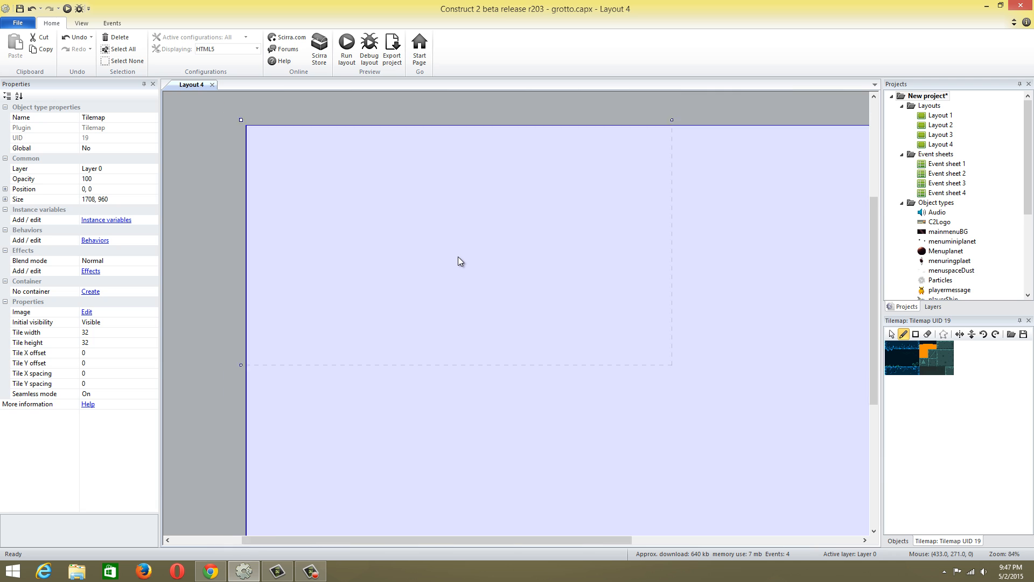
pyautogui.moveTo(668, 401); pyautogui.dragTo(519, 321)
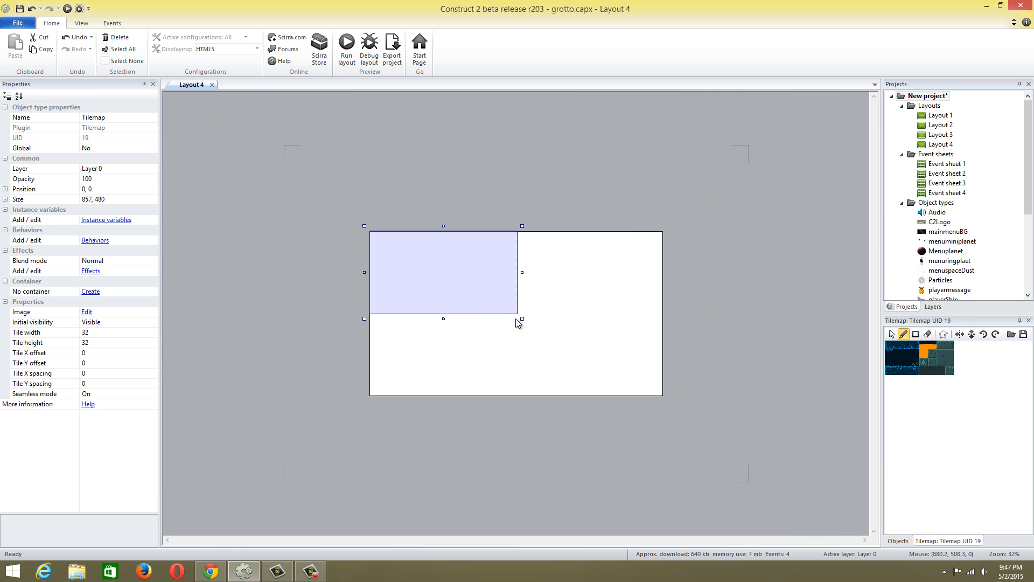
pyautogui.keyDown('ctrl'); pyautogui.scroll(5, 480, 318); pyautogui.keyUp('ctrl')
pyautogui.moveTo(714, 266); pyautogui.dragTo(888, 337, button='middle')
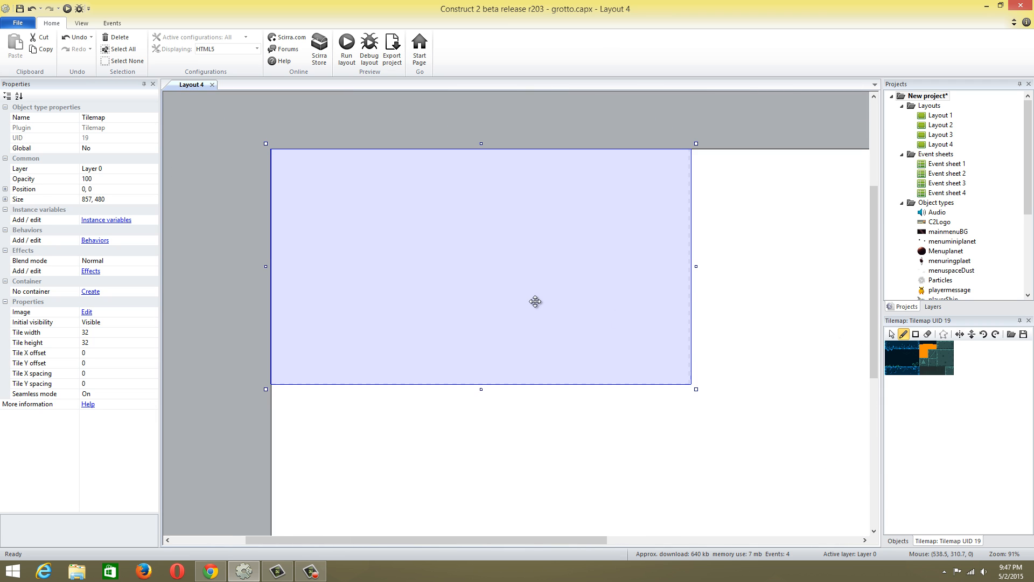
# - Set the Tilemap's tile width and tile height to 8
pyautogui.moveTo(535, 302); pyautogui.dragTo(551, 302, button='middle')
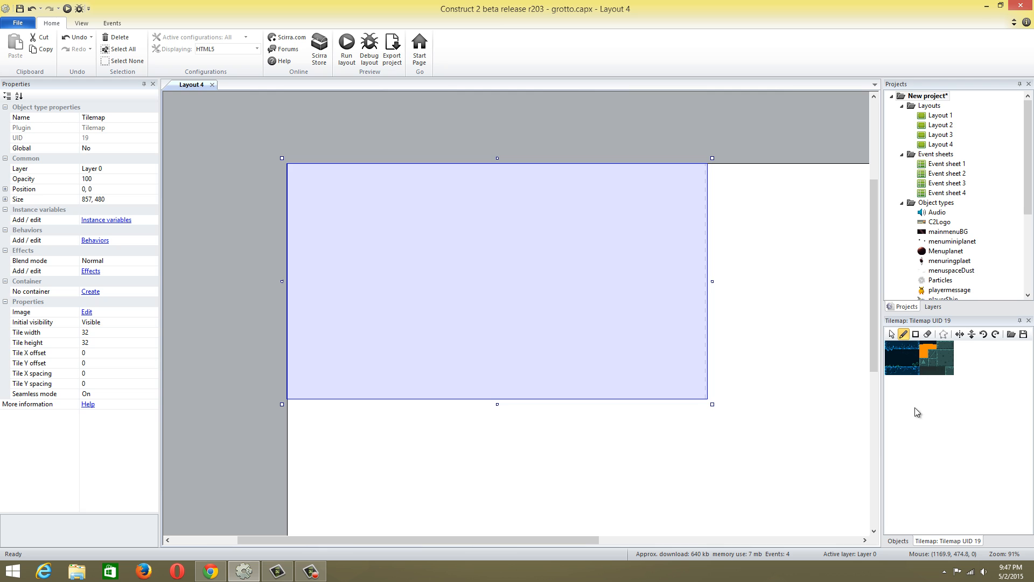
pyautogui.click(893, 349)
pyautogui.click(906, 366)
pyautogui.moveTo(904, 364); pyautogui.dragTo(899, 353)
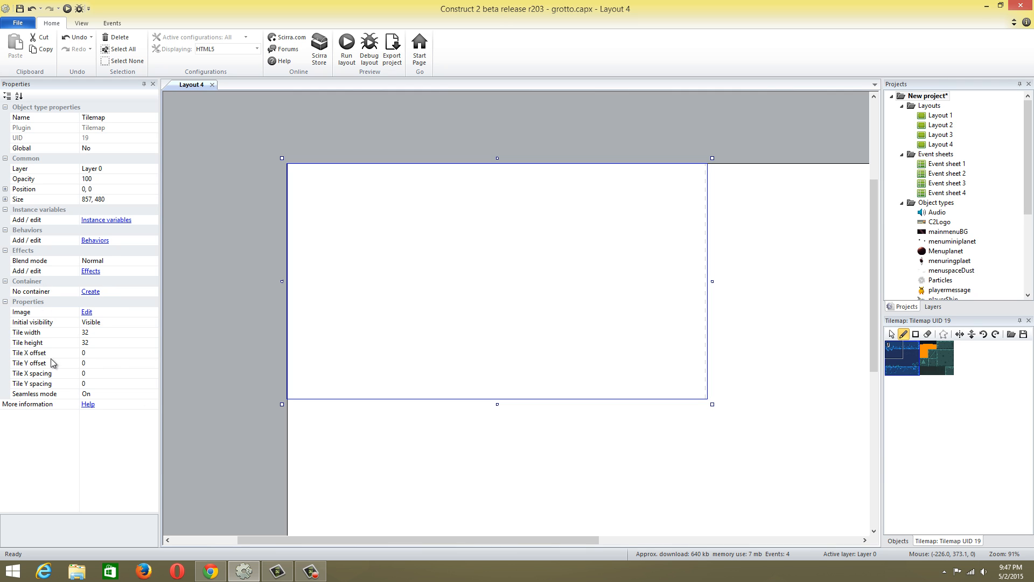
pyautogui.click(103, 336)
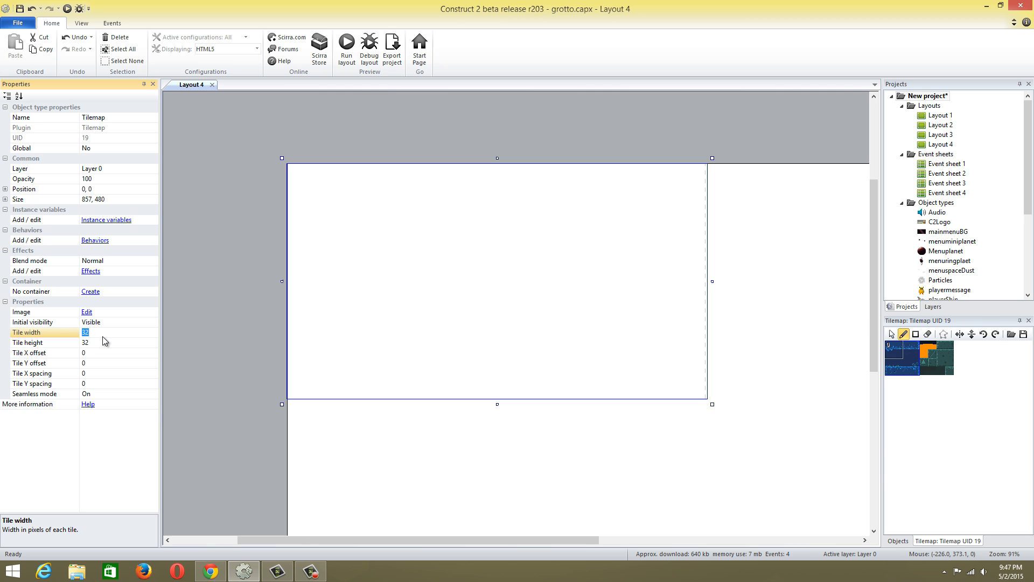
pyautogui.click(104, 341)
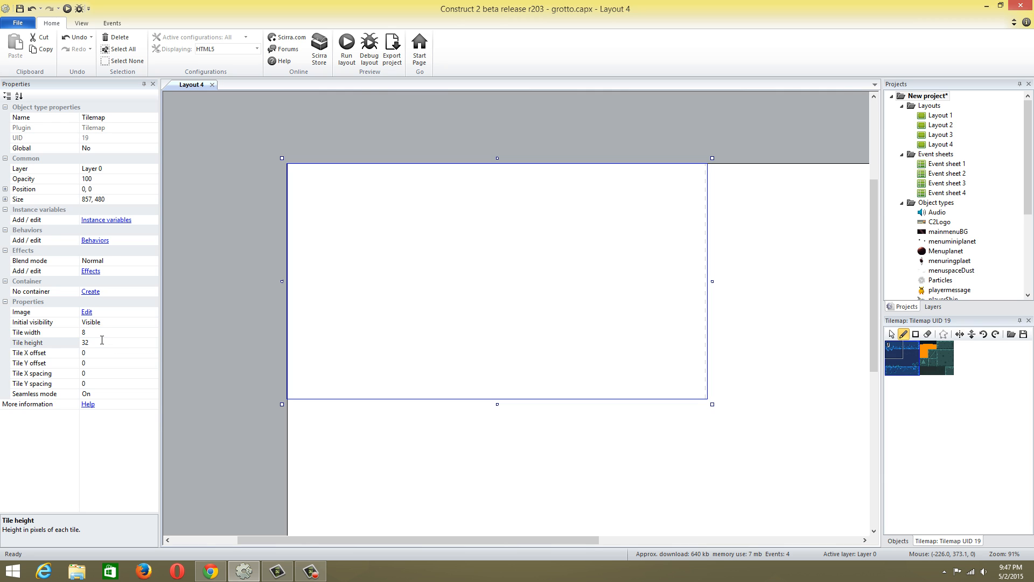
pyautogui.write('8')
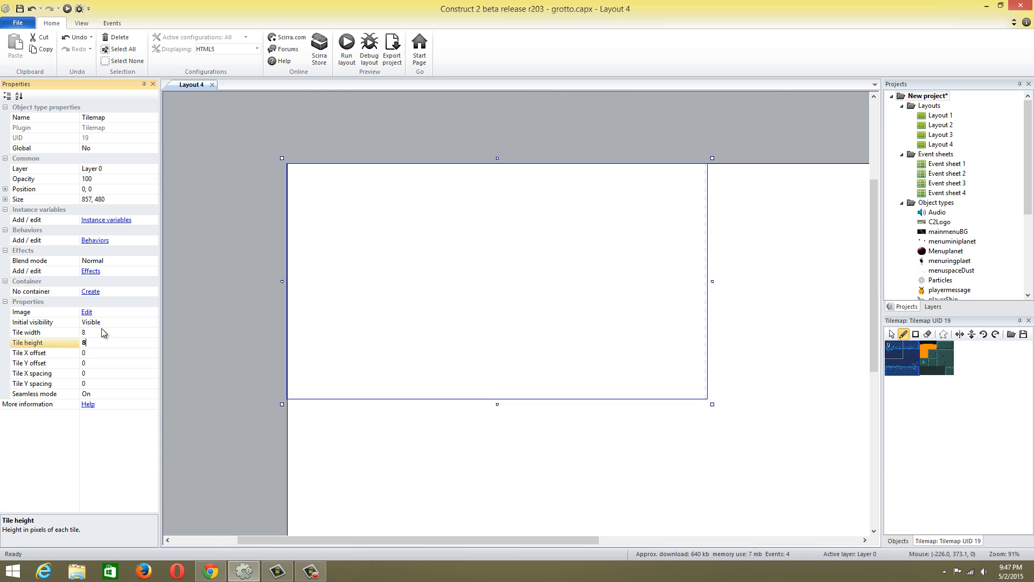
pyautogui.click(168, 334)
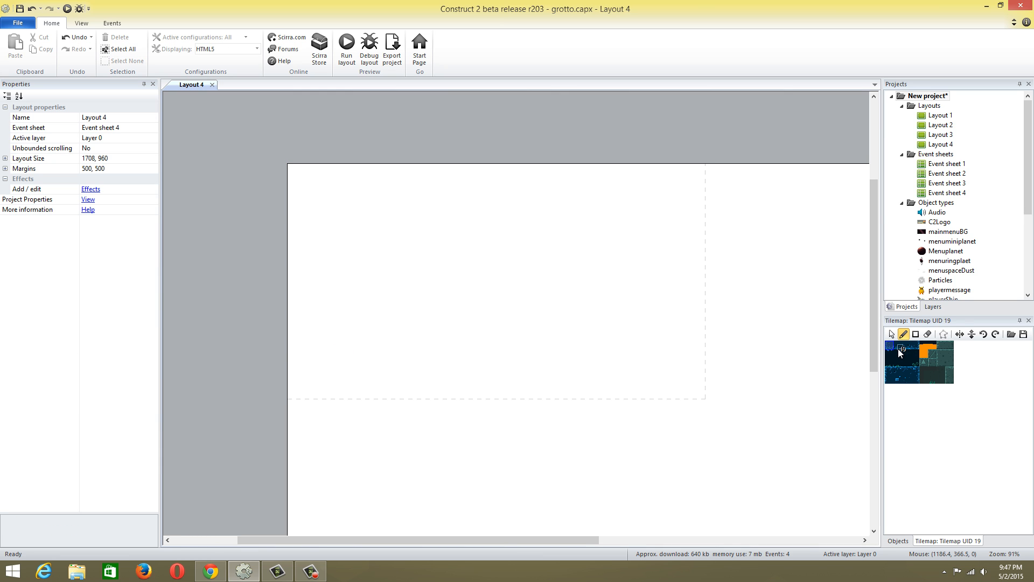
pyautogui.keyDown('ctrl'); pyautogui.scroll(3, 898, 361); pyautogui.keyUp('ctrl')
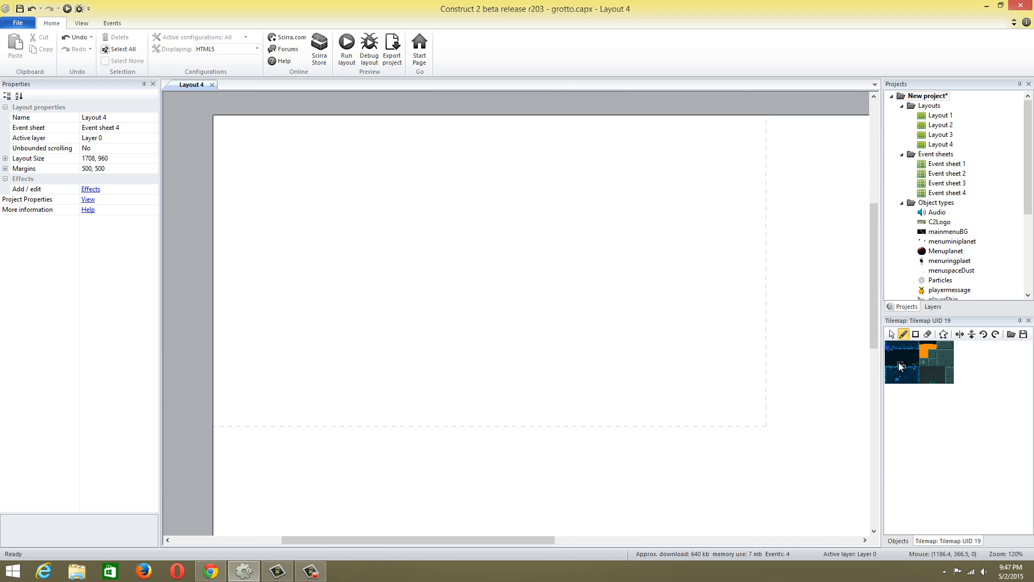
pyautogui.keyDown('ctrl'); pyautogui.scroll(-3, 898, 360); pyautogui.keyUp('ctrl')
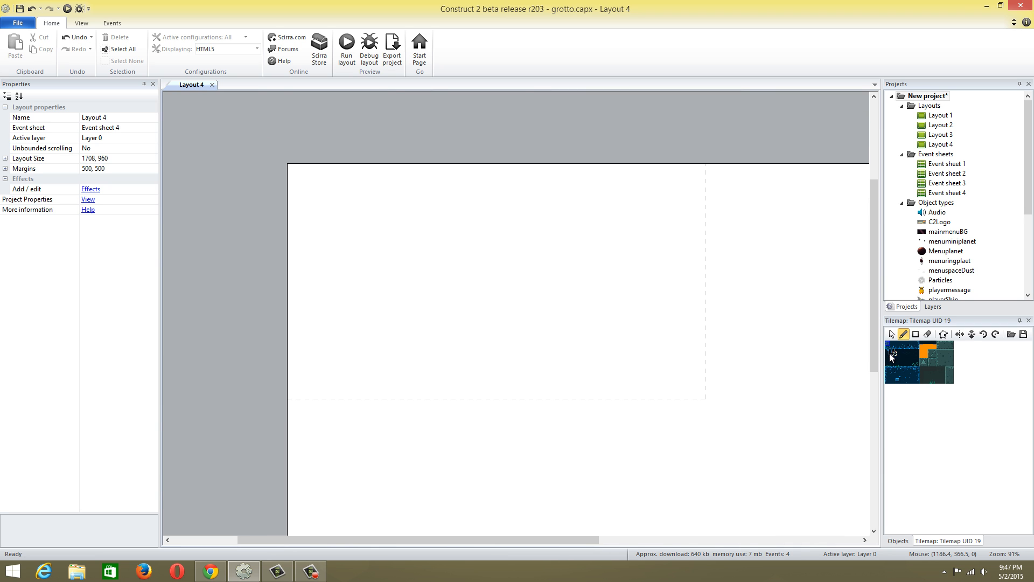
pyautogui.moveTo(888, 381); pyautogui.dragTo(917, 375)
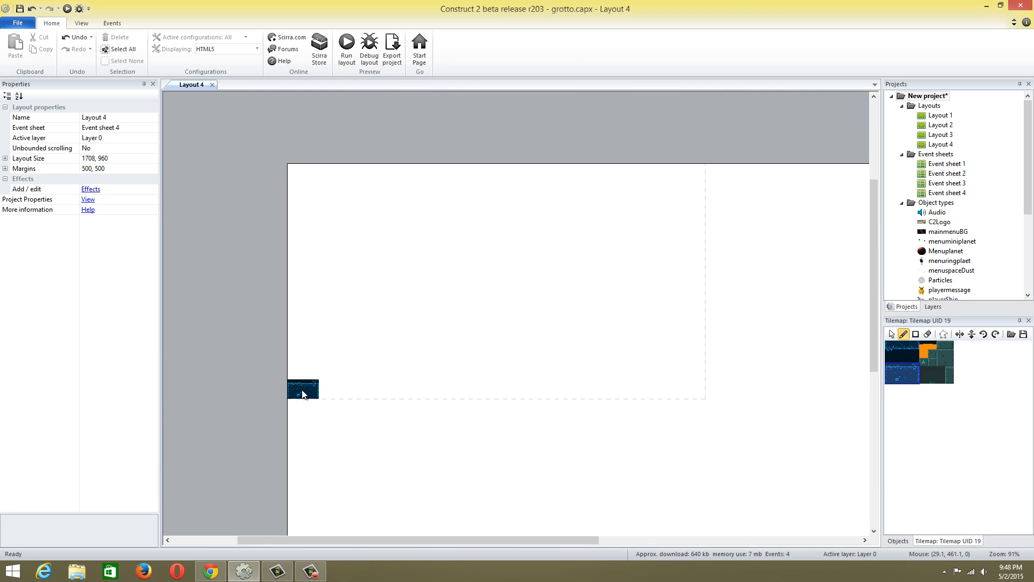
pyautogui.click(334, 389)
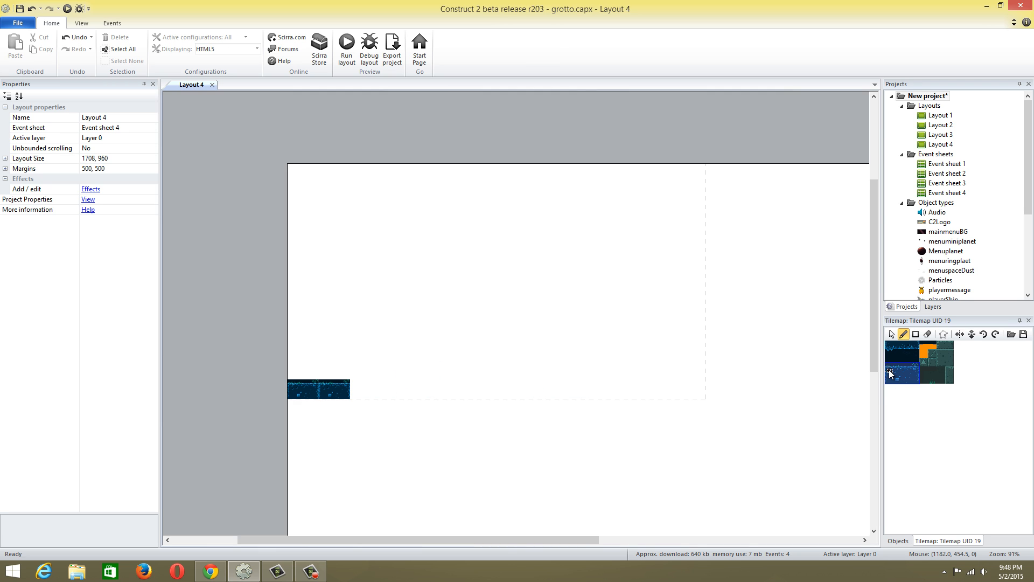
pyautogui.moveTo(888, 370); pyautogui.dragTo(914, 383)
pyautogui.hotkey('ctrl', 'z')
pyautogui.hotkey('ctrl', 'z')
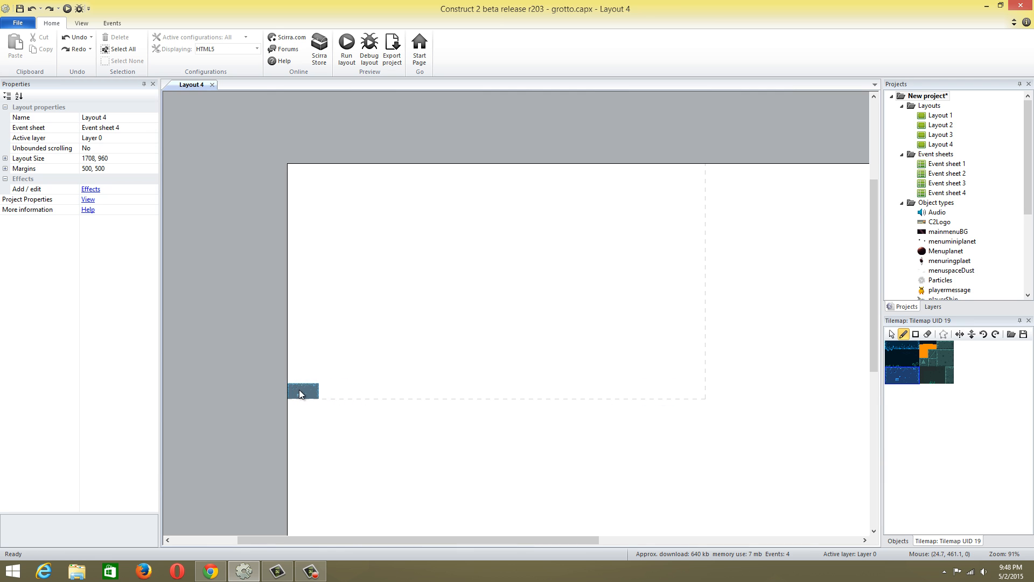
# - Paint a continuous row of dark blue rock ground tiles along the bottom of the viewport, starting at the layout's left edge
pyautogui.click(301, 394)
pyautogui.click(334, 395)
pyautogui.moveTo(370, 395); pyautogui.dragTo(392, 394)
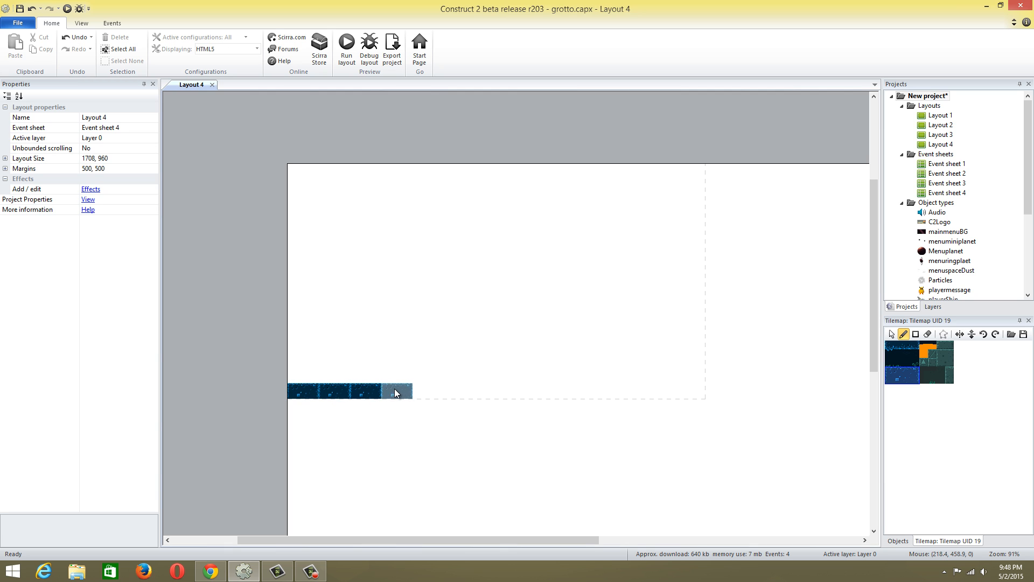
pyautogui.click(428, 392)
pyautogui.click(461, 393)
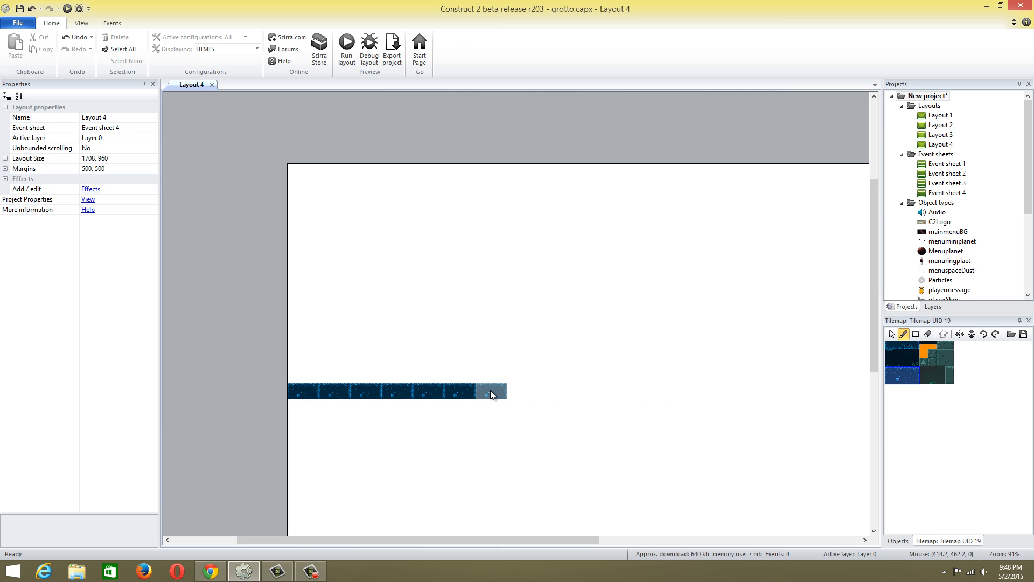
pyautogui.click(551, 388)
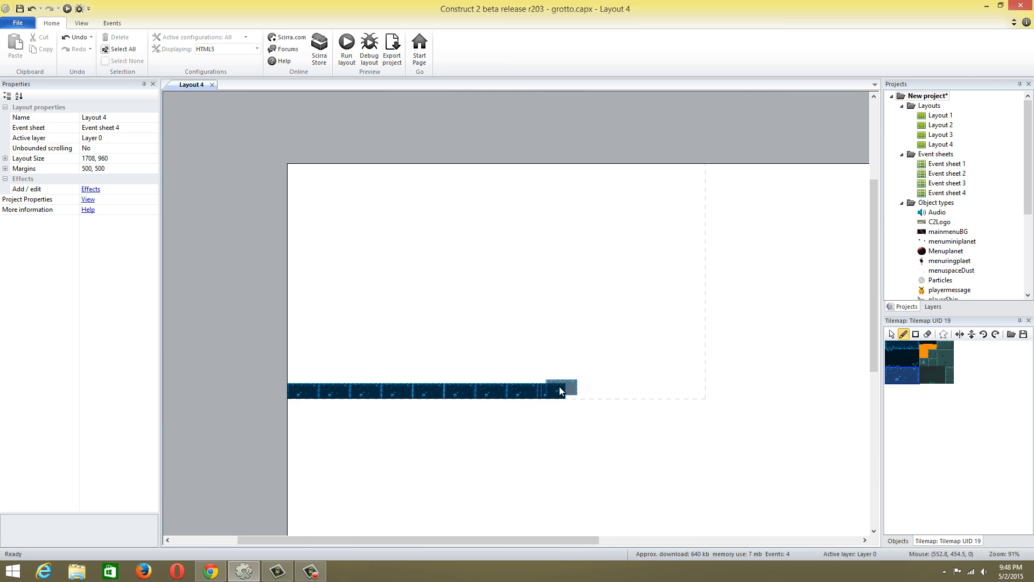
pyautogui.click(585, 393)
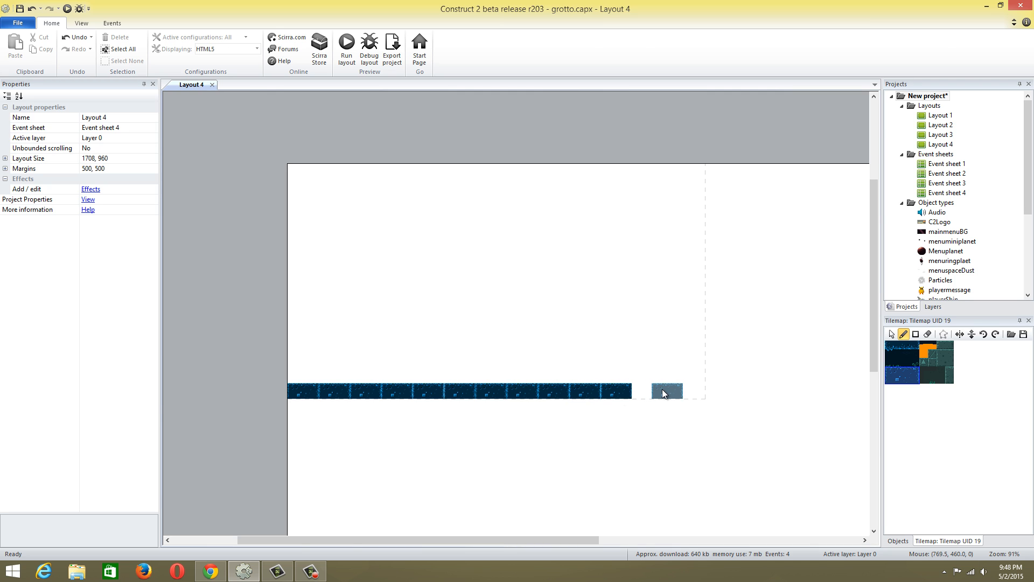
pyautogui.click(650, 391)
pyautogui.click(683, 392)
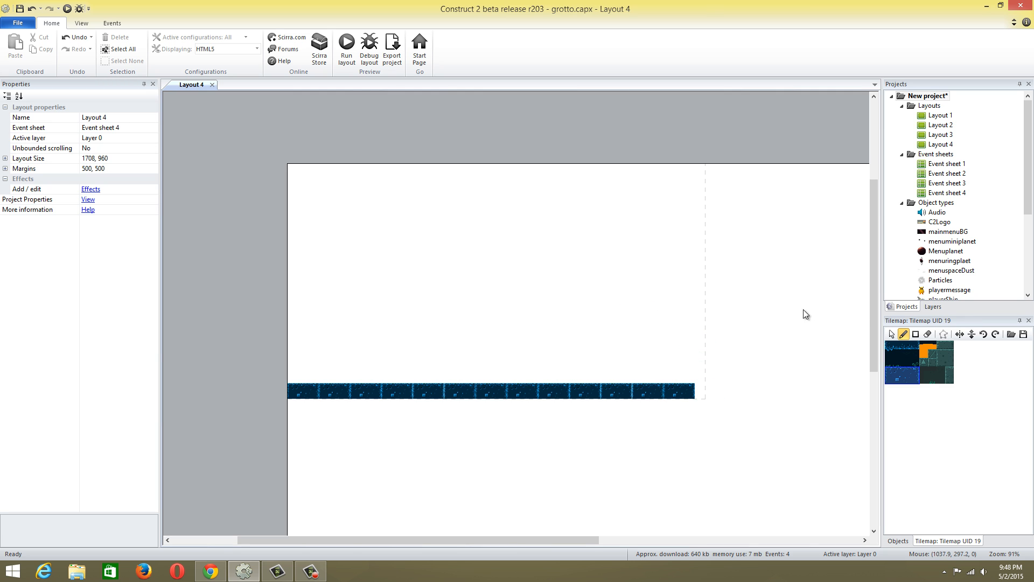
# - Widen the Tilemap beyond the viewport's right edge to a size of about 922 x 480
pyautogui.click(891, 334)
pyautogui.click(666, 295)
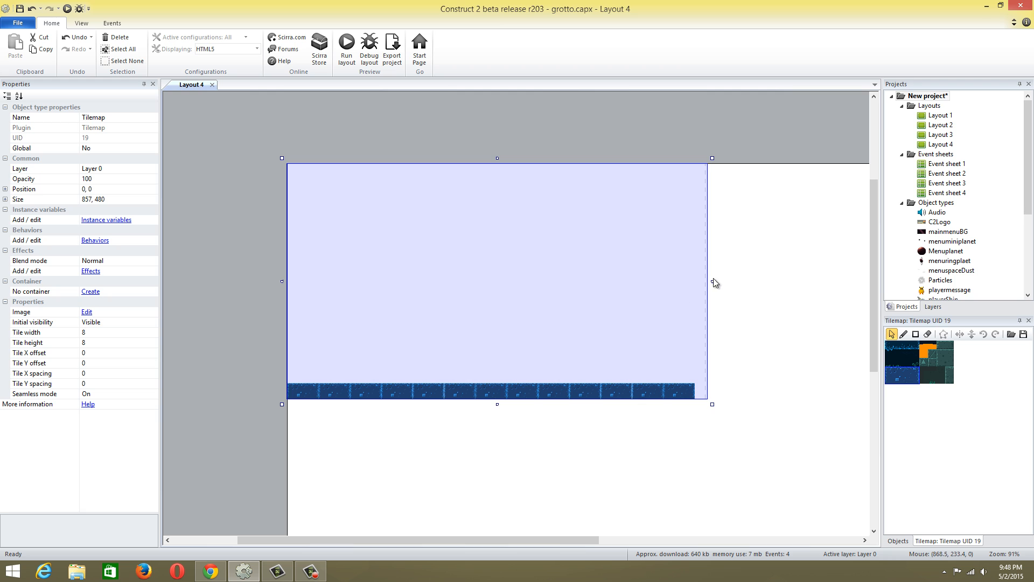
pyautogui.moveTo(715, 281); pyautogui.dragTo(744, 280)
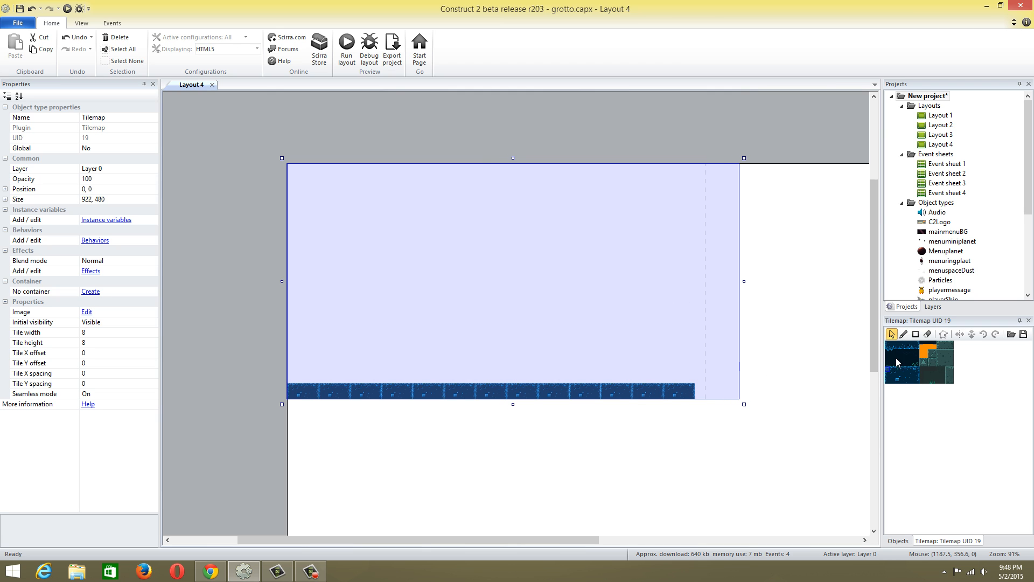
# - Extend the dark blue ground row to the Tilemap's right edge, filling the last narrow gap with part of the rock block
pyautogui.moveTo(886, 371); pyautogui.dragTo(916, 381)
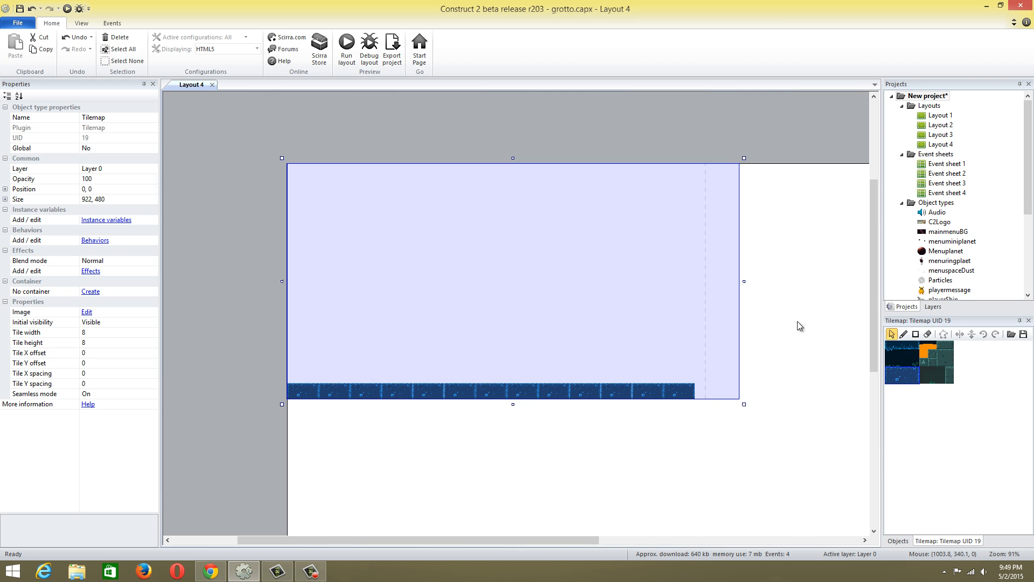
pyautogui.click(903, 334)
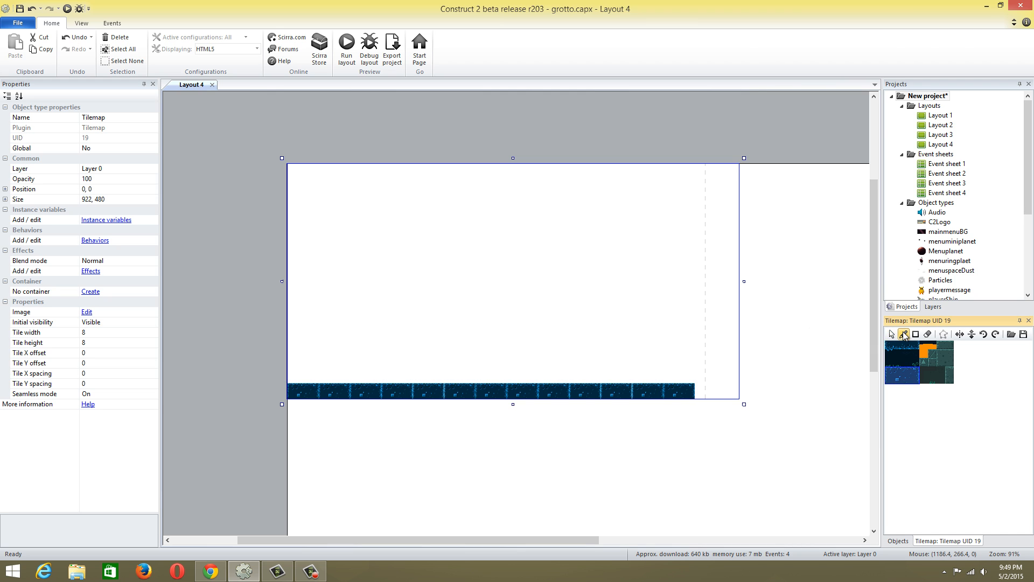
pyautogui.click(710, 391)
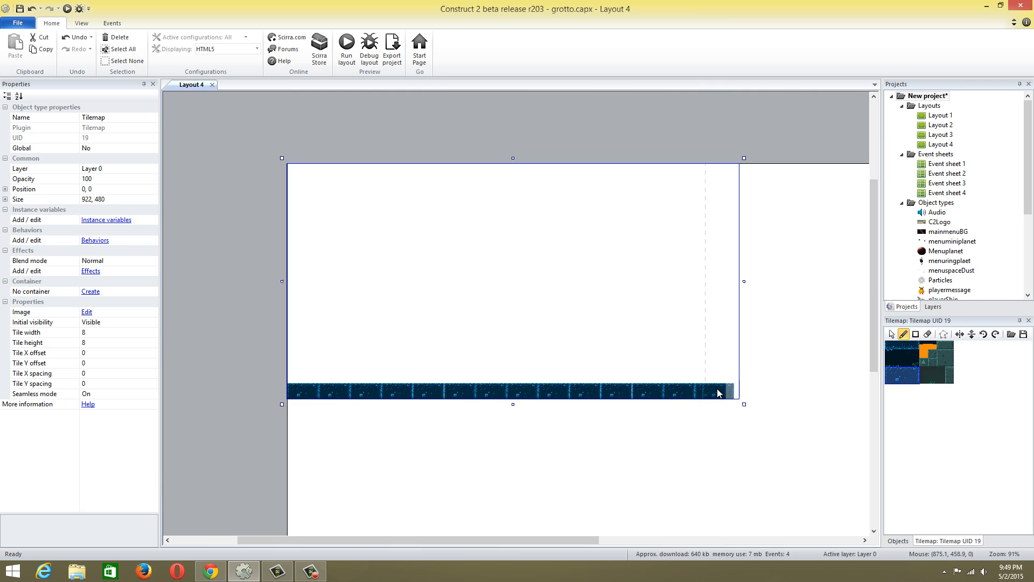
pyautogui.click(913, 374)
pyautogui.moveTo(918, 373); pyautogui.dragTo(911, 384)
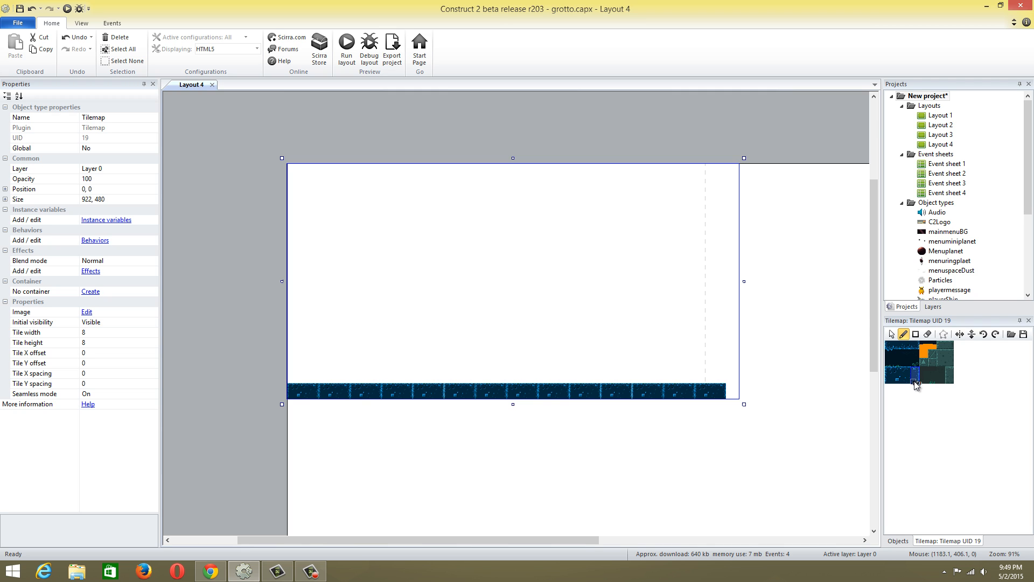
pyautogui.moveTo(915, 383); pyautogui.dragTo(905, 371)
pyautogui.click(731, 391)
pyautogui.click(907, 374)
pyautogui.moveTo(908, 371); pyautogui.dragTo(910, 382)
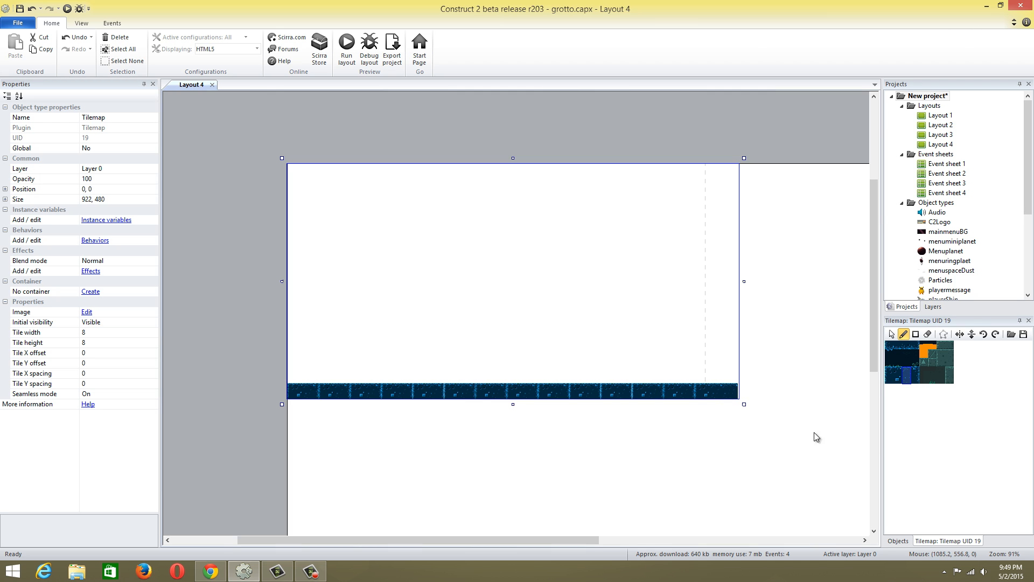
# - Paint seven small dark rock tile pieces spaced irregularly along the top of the ground row
pyautogui.keyDown('ctrl'); pyautogui.scroll(4, 765, 398); pyautogui.keyUp('ctrl')
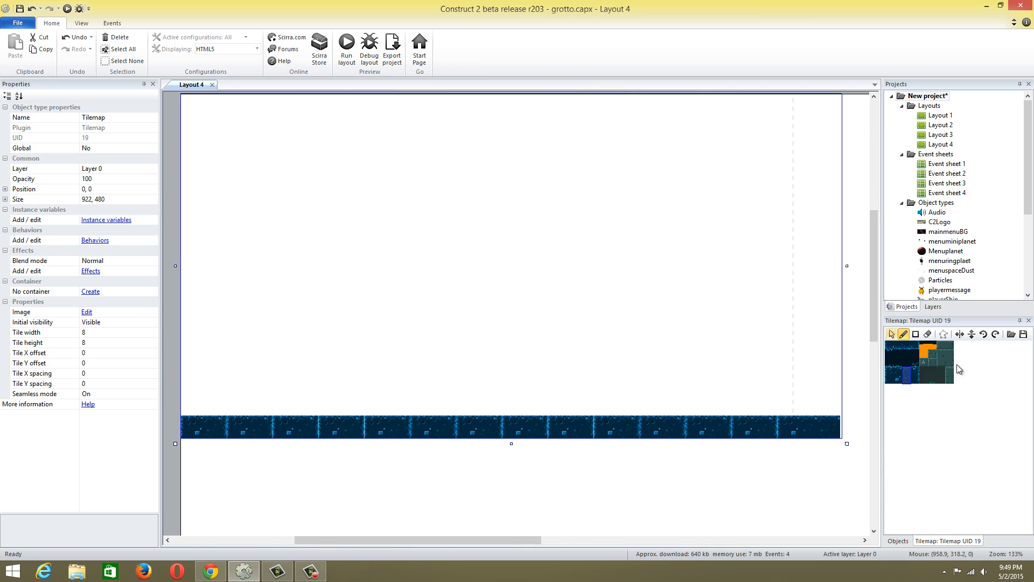
pyautogui.moveTo(888, 349); pyautogui.dragTo(919, 347)
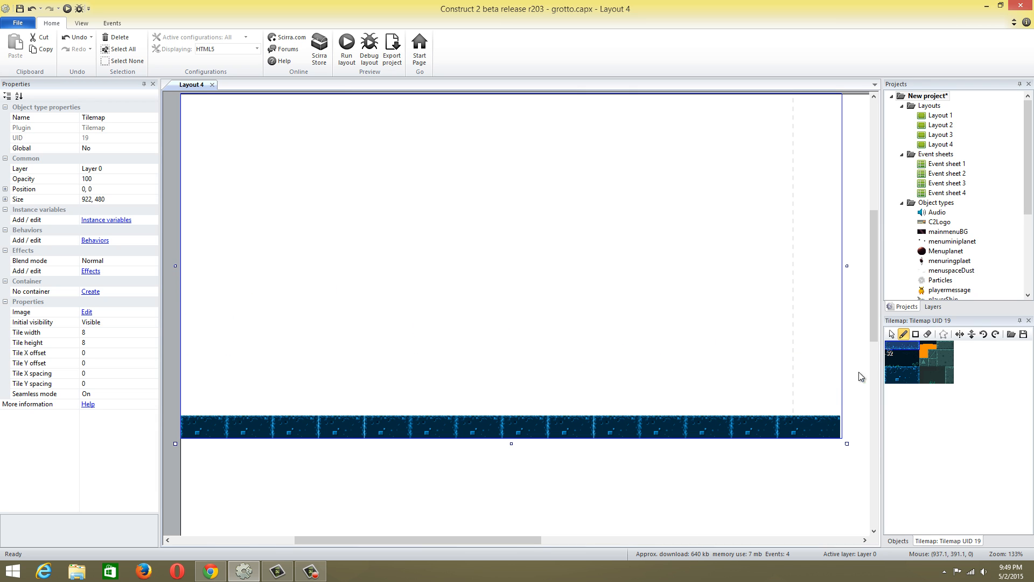
pyautogui.click(887, 353)
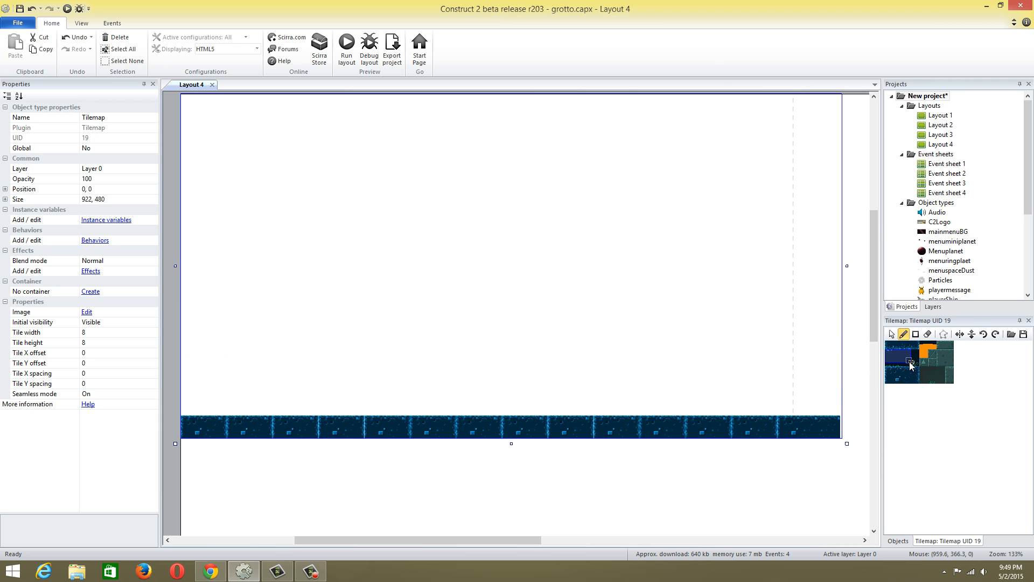
pyautogui.click(900, 364)
pyautogui.keyDown('ctrl'); pyautogui.scroll(3, 906, 385); pyautogui.keyUp('ctrl')
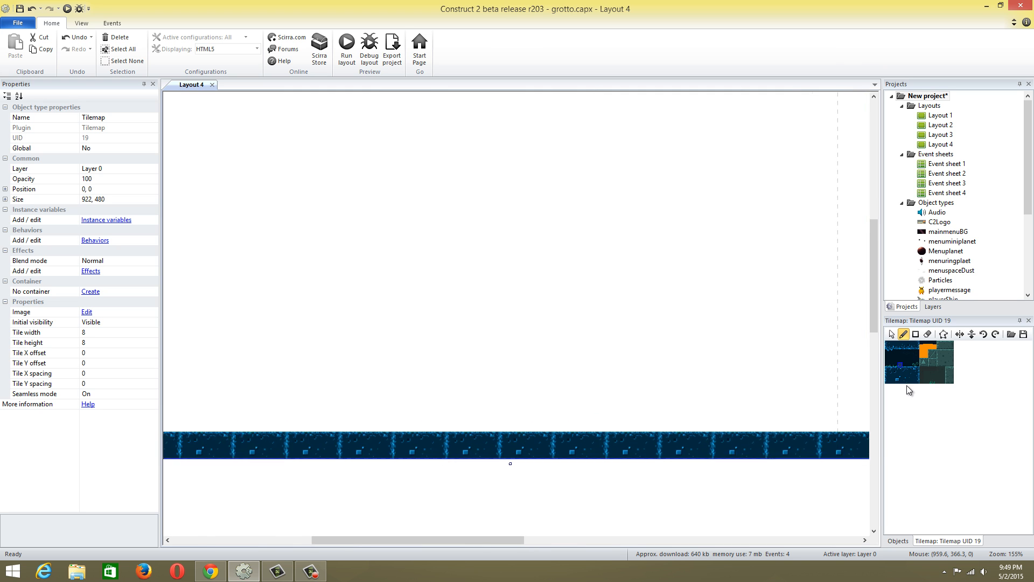
pyautogui.keyDown('ctrl'); pyautogui.scroll(-4, 915, 383); pyautogui.keyUp('ctrl')
pyautogui.click(915, 364)
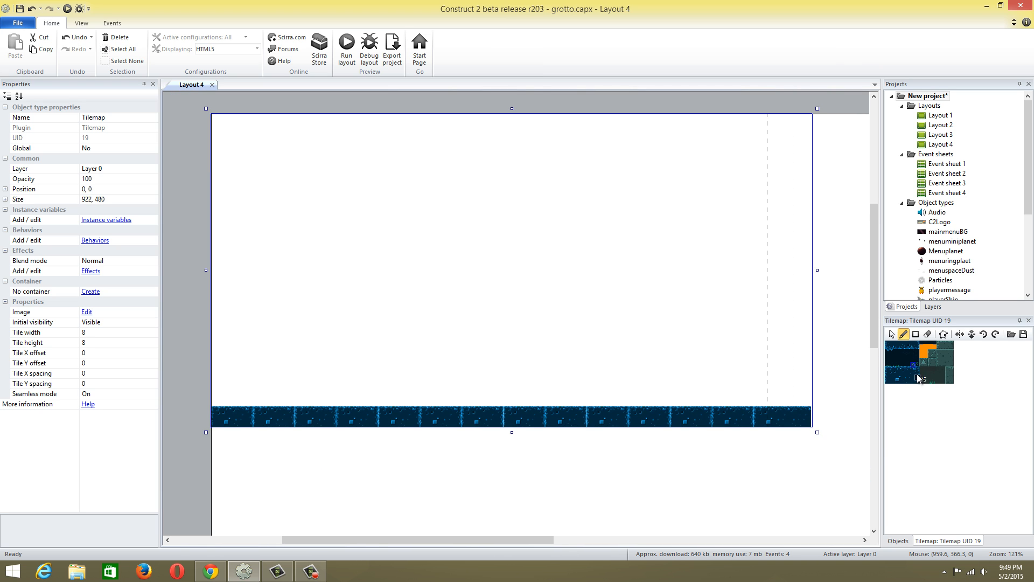
pyautogui.moveTo(913, 365); pyautogui.dragTo(917, 367)
pyautogui.click(771, 406)
pyautogui.click(733, 409)
pyautogui.click(685, 406)
pyautogui.click(618, 407)
pyautogui.click(457, 406)
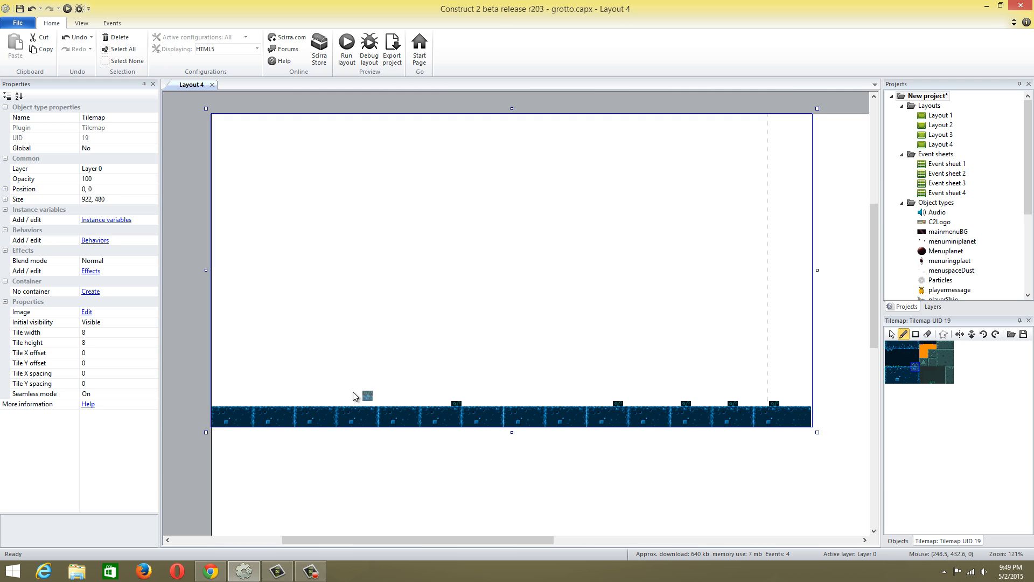
pyautogui.click(295, 409)
pyautogui.click(227, 408)
# - Add an instance of TiledBackground2 to Layout 4 and move it over the viewport to about -5, -21
pyautogui.scroll(-5, 1011, 162)
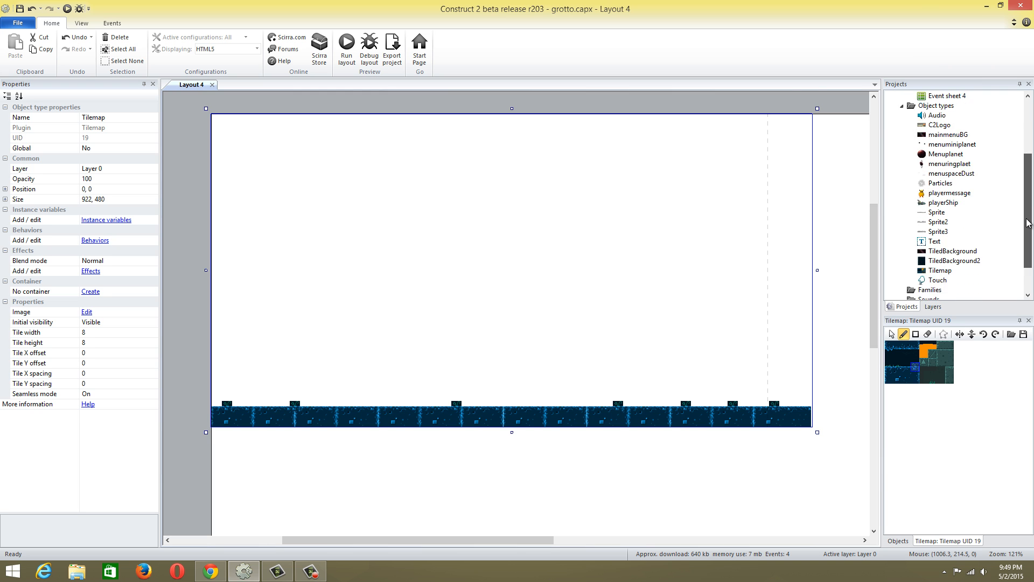
pyautogui.moveTo(953, 222); pyautogui.dragTo(519, 272)
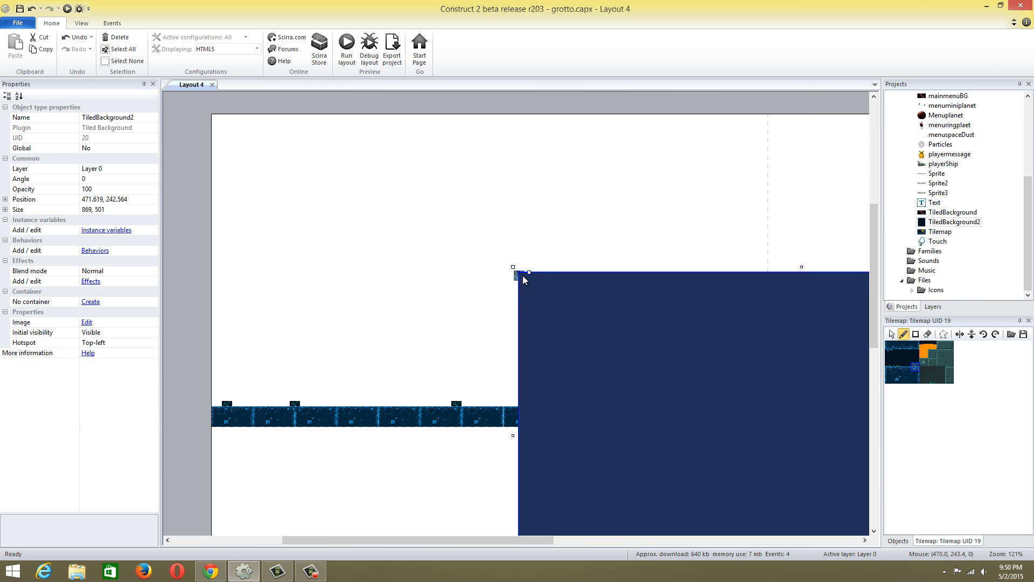
pyautogui.moveTo(644, 347); pyautogui.dragTo(397, 155)
pyautogui.hotkey('ctrl', 'z')
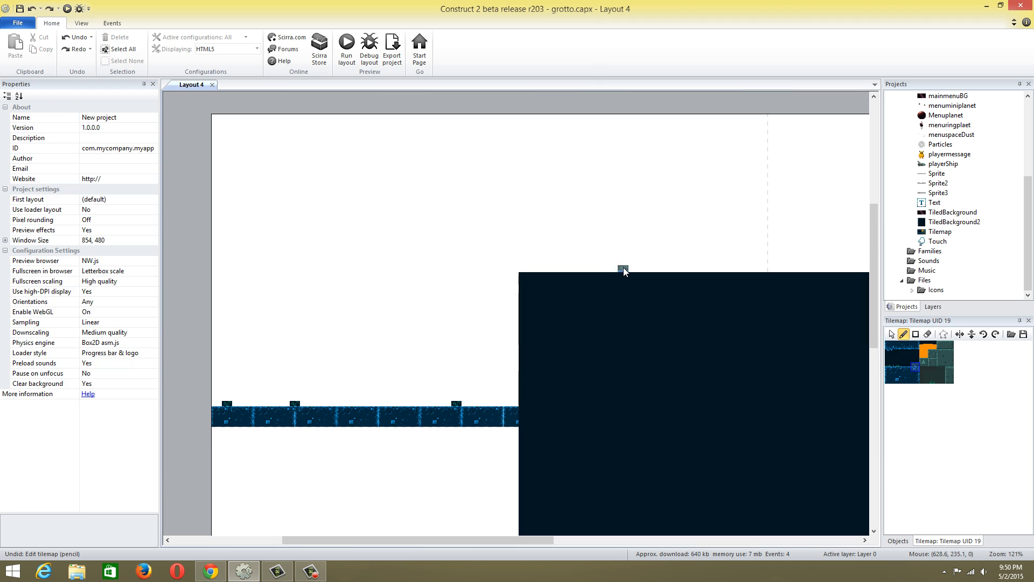
pyautogui.click(891, 334)
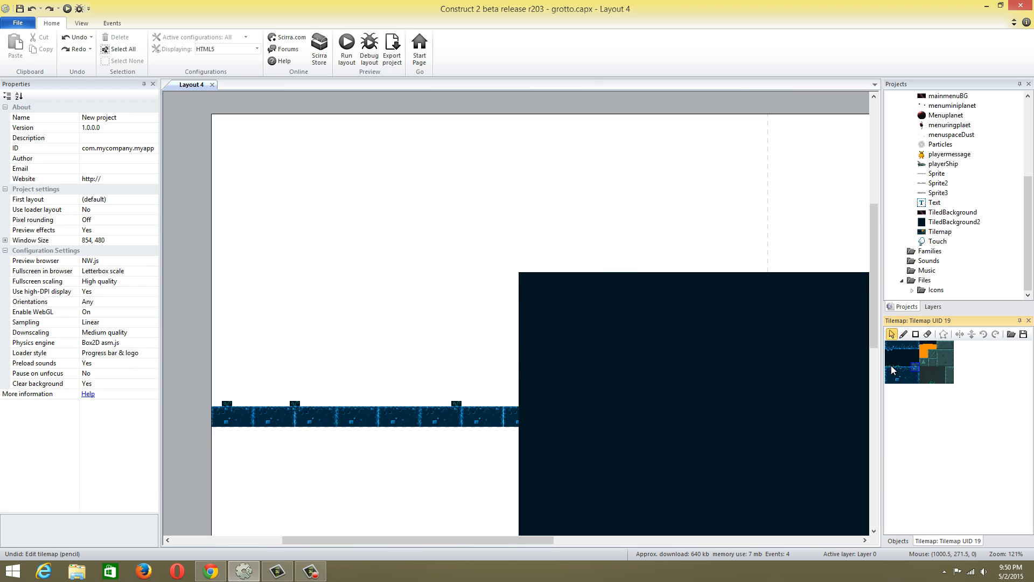
pyautogui.moveTo(736, 352); pyautogui.dragTo(426, 178)
# - Send TiledBackground2 to the bottom of its layer so the Tilemap sits in front of it
pyautogui.rightClick(430, 178)
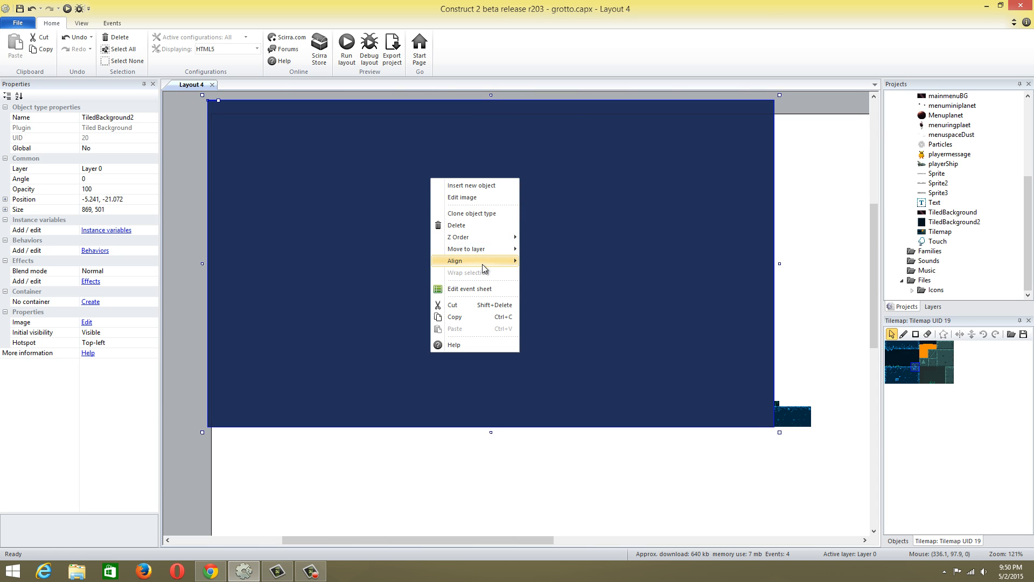
pyautogui.moveTo(498, 238)
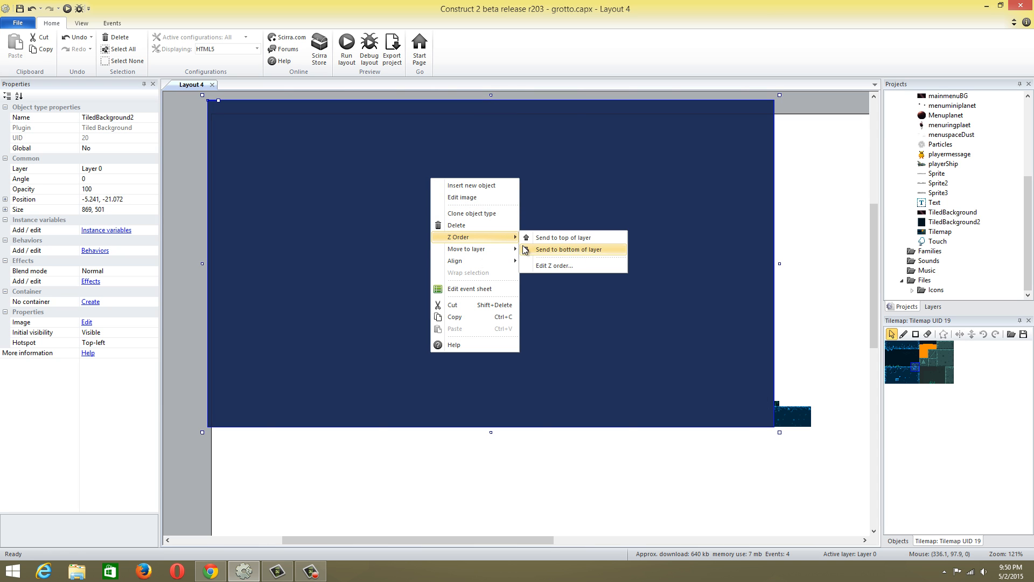
pyautogui.click(535, 252)
pyautogui.click(819, 279)
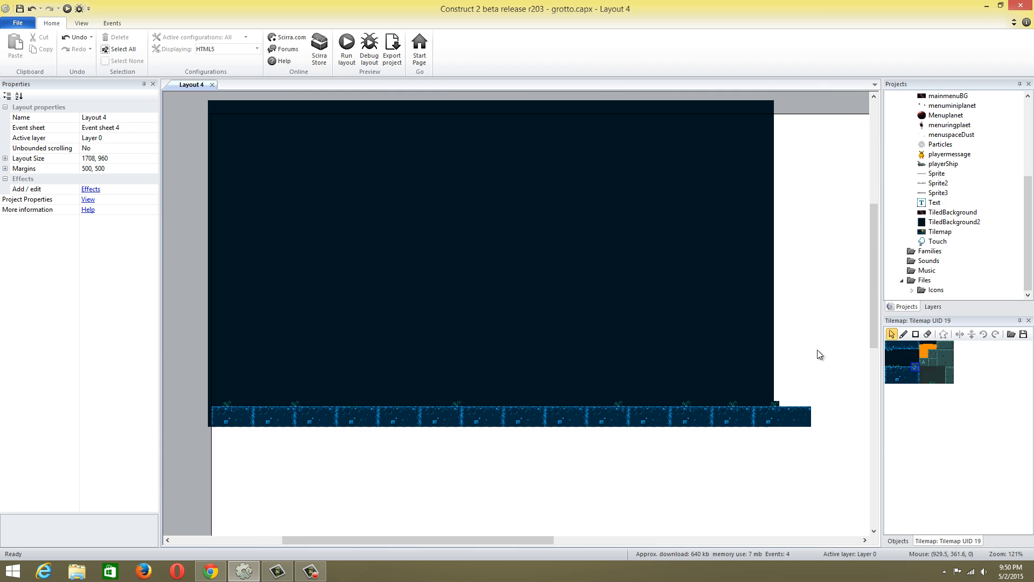
# - Paint a base of teal stone tiles, six wide and two high, on the ground row near the background's right edge
pyautogui.click(933, 363)
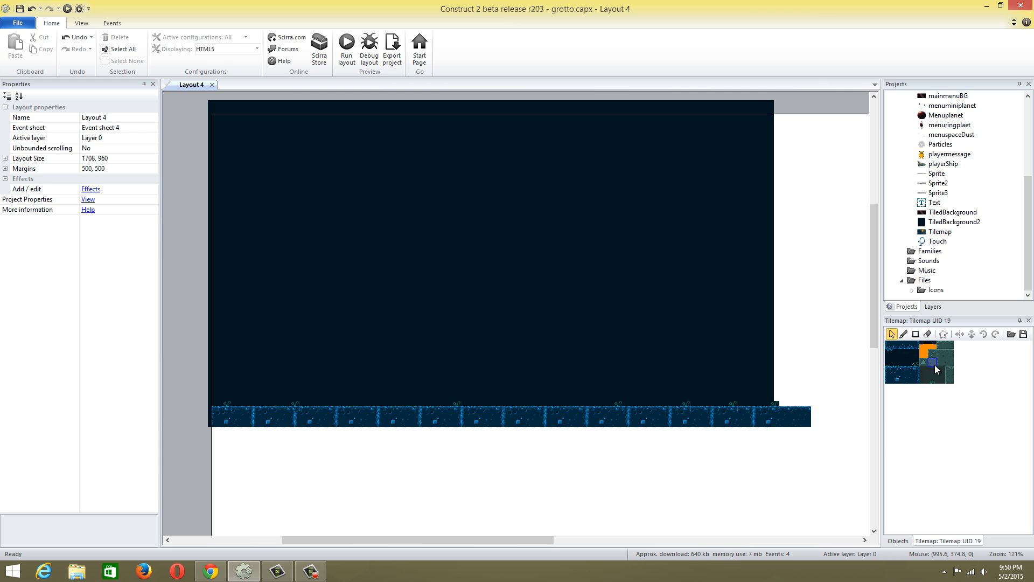
pyautogui.click(715, 402)
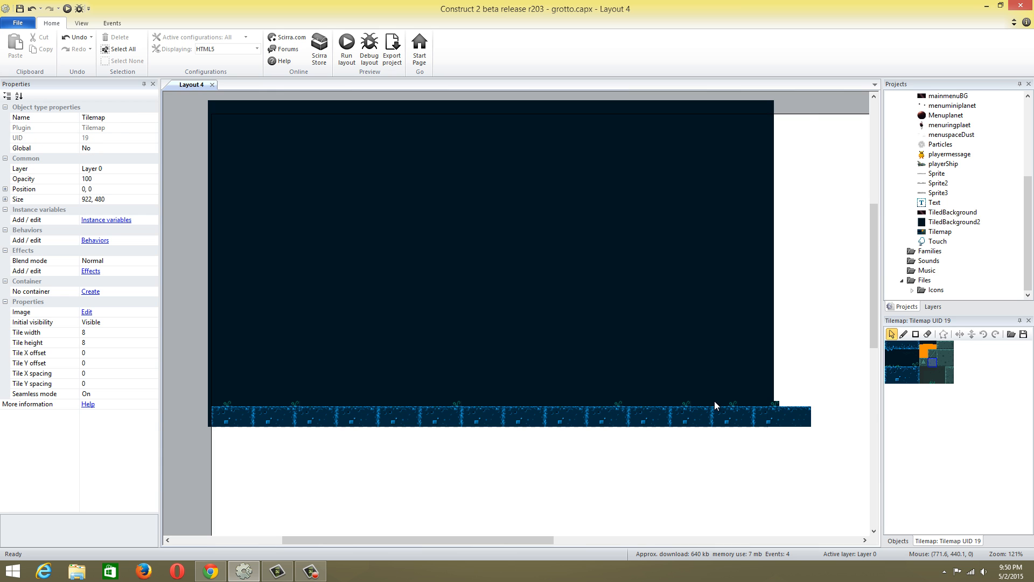
pyautogui.click(904, 333)
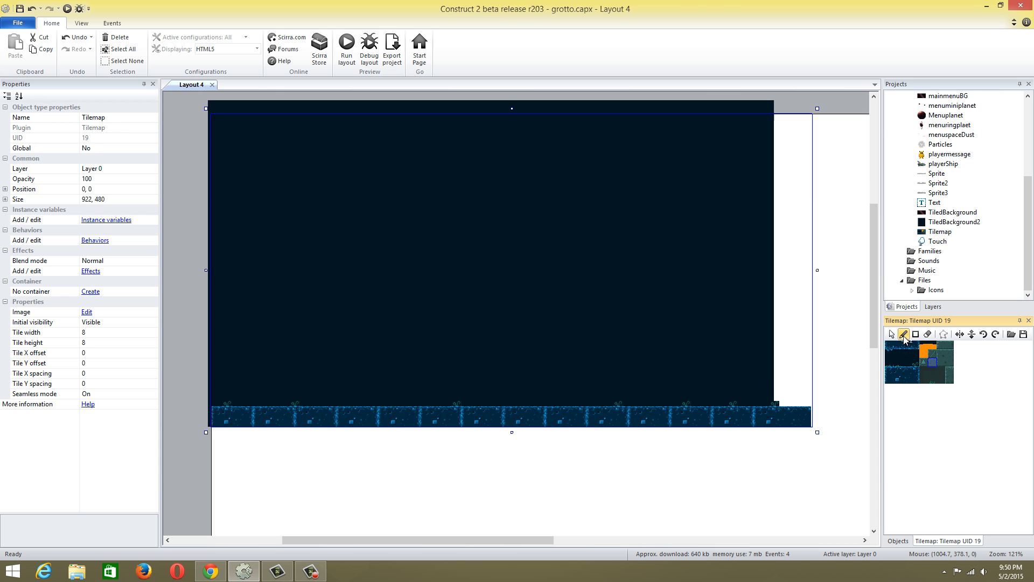
pyautogui.click(748, 399)
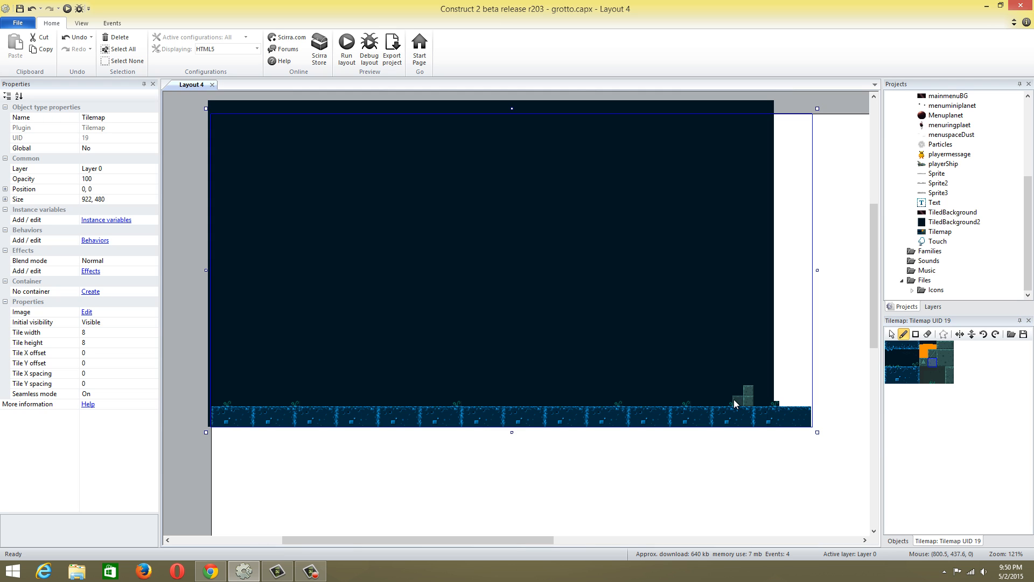
pyautogui.hotkey('ctrl', 'z')
pyautogui.click(732, 393)
pyautogui.click(713, 401)
pyautogui.hotkey('ctrl', 'z')
pyautogui.click(713, 399)
pyautogui.hotkey('ctrl', 'z')
pyautogui.click(705, 400)
pyautogui.hotkey('ctrl', 'z')
pyautogui.click(697, 390)
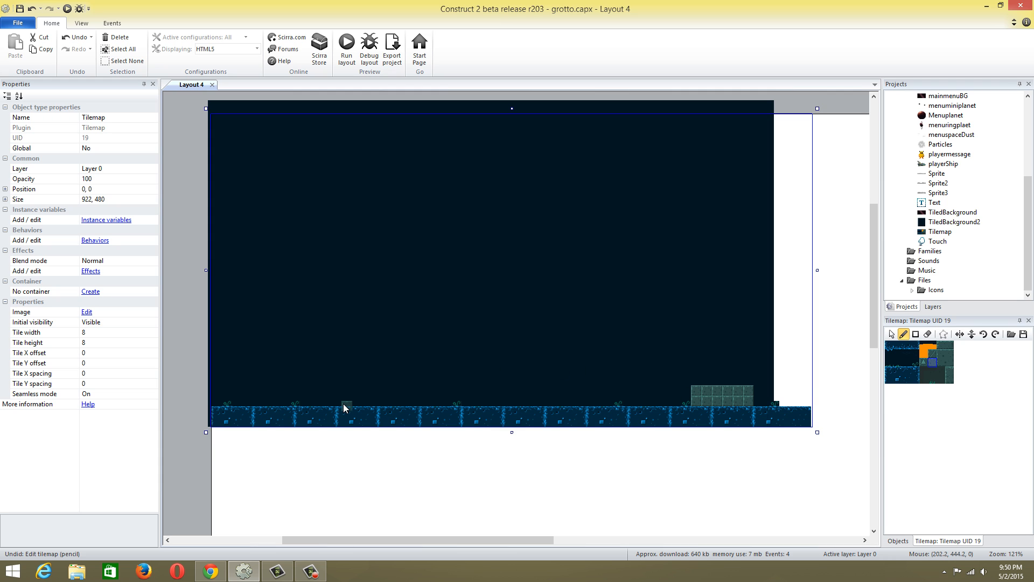
pyautogui.click(682, 399)
# - Stack seven triangle-marked tiles on the base's right end, continuing diagonally up-left to a 2 x 2 cap of the same tiles
pyautogui.click(748, 379)
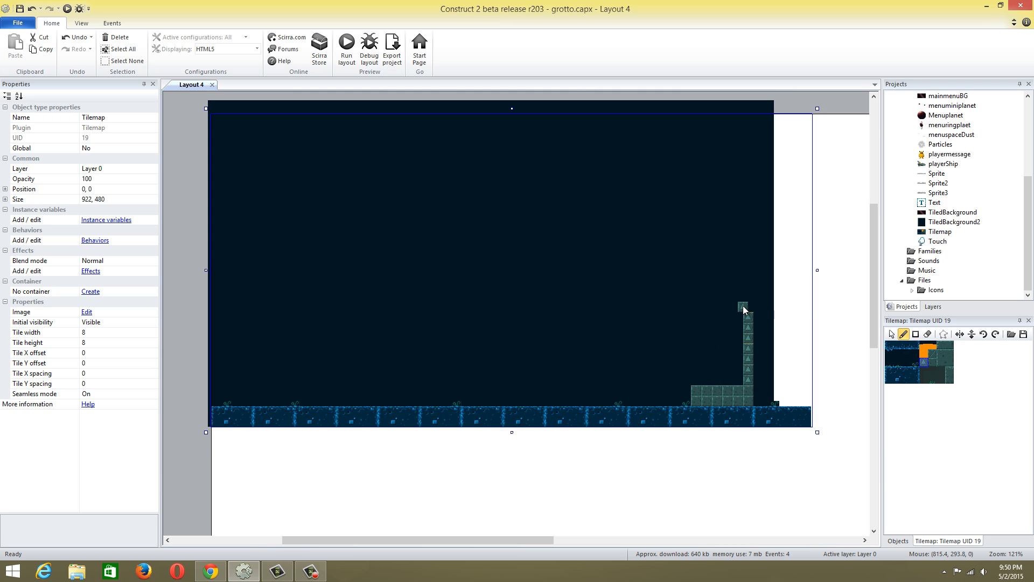
pyautogui.click(743, 308)
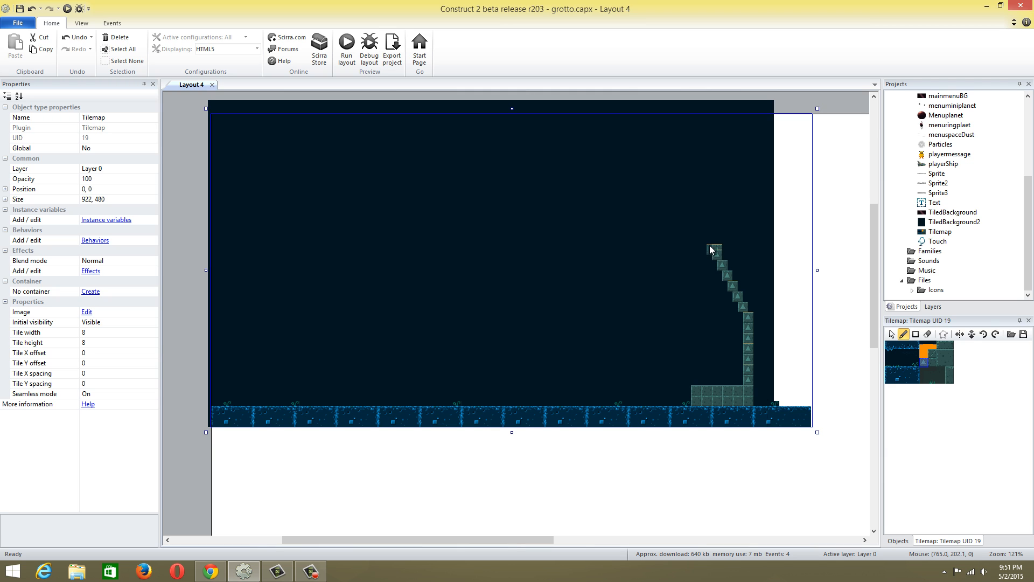
pyautogui.click(714, 241)
pyautogui.moveTo(705, 253); pyautogui.dragTo(707, 244)
# - Thicken the tower's diagonal section with a second triangle-marked tile on the right side of each row
pyautogui.click(752, 305)
pyautogui.click(748, 297)
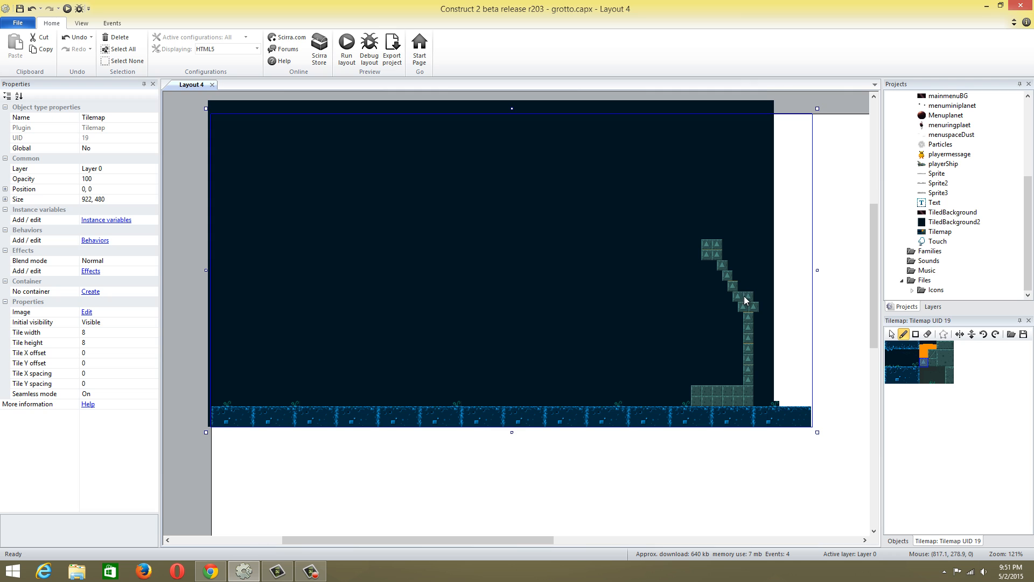
pyautogui.click(743, 290)
pyautogui.hotkey('ctrl', 'z')
pyautogui.click(738, 274)
pyautogui.click(731, 265)
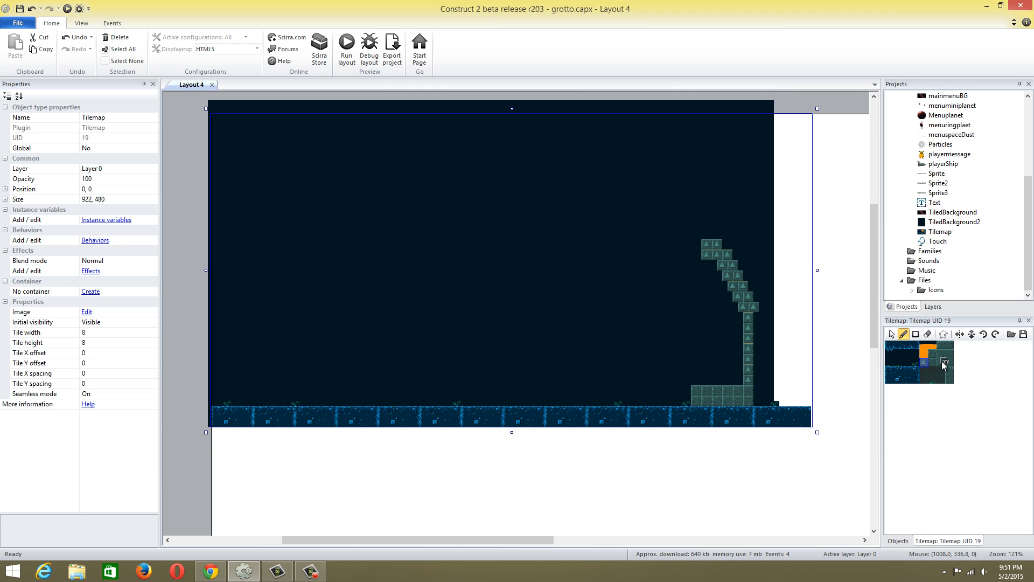
pyautogui.moveTo(942, 361); pyautogui.dragTo(953, 353)
pyautogui.doubleClick(955, 368)
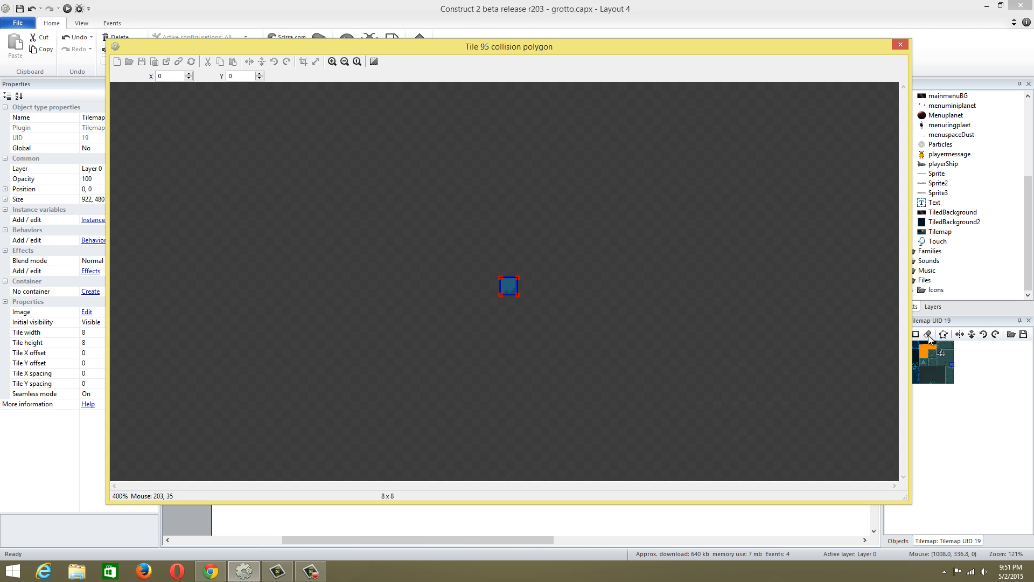
pyautogui.click(906, 45)
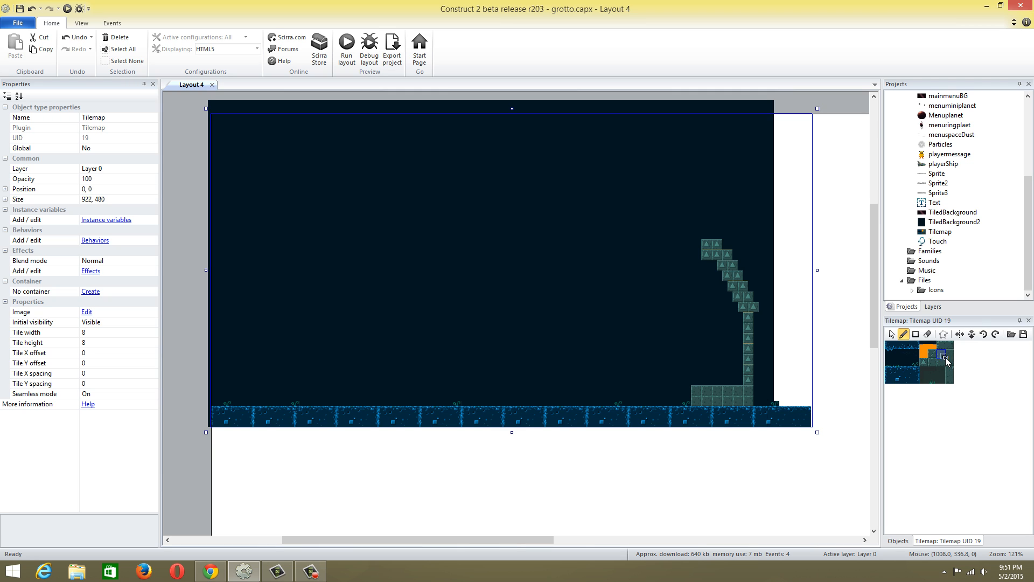
# - Paint large plain stone blocks along the right side of the column and diagonal, up to one block above the cap
pyautogui.moveTo(948, 361); pyautogui.dragTo(950, 364)
pyautogui.click(764, 392)
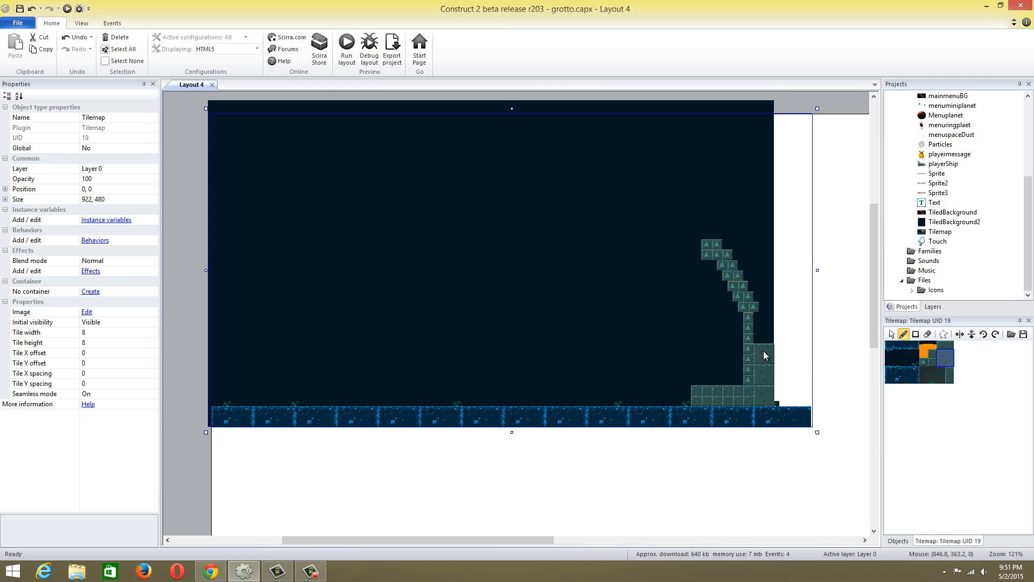
pyautogui.click(763, 330)
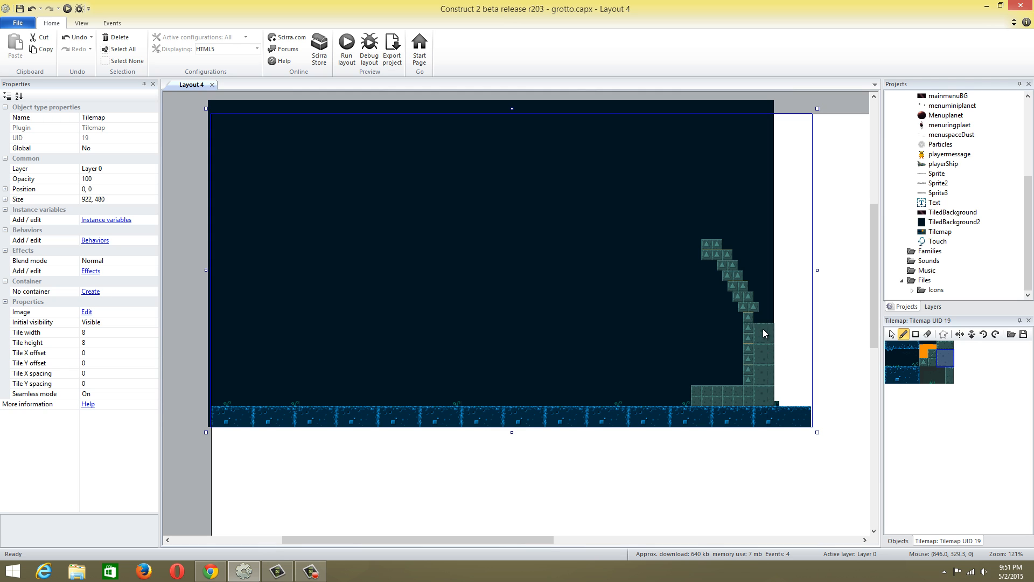
pyautogui.click(764, 293)
pyautogui.click(753, 270)
pyautogui.click(742, 247)
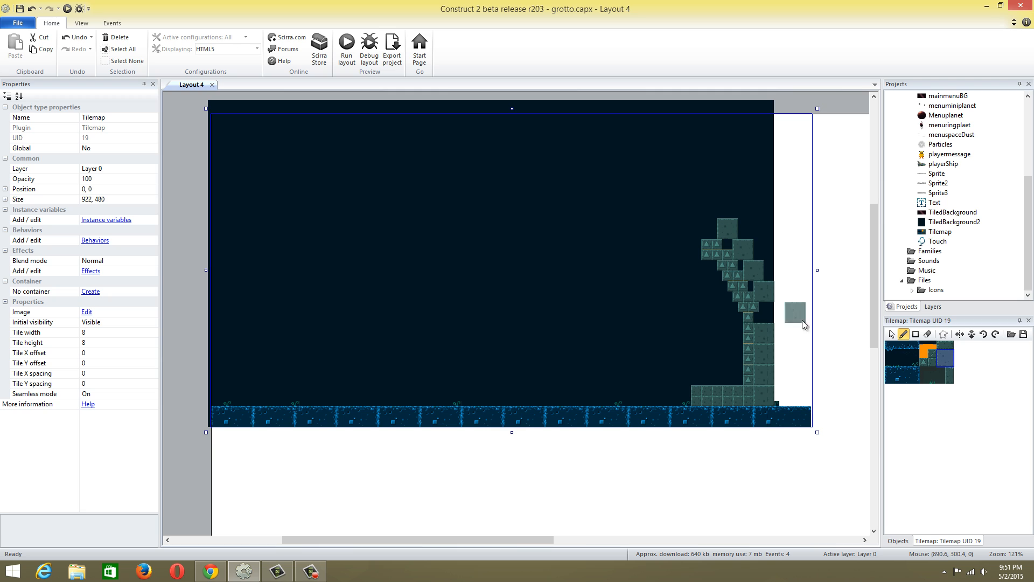
# - Fill the remaining gaps in the stone tower with smaller tiles and raise two short posts on its top
pyautogui.click(934, 357)
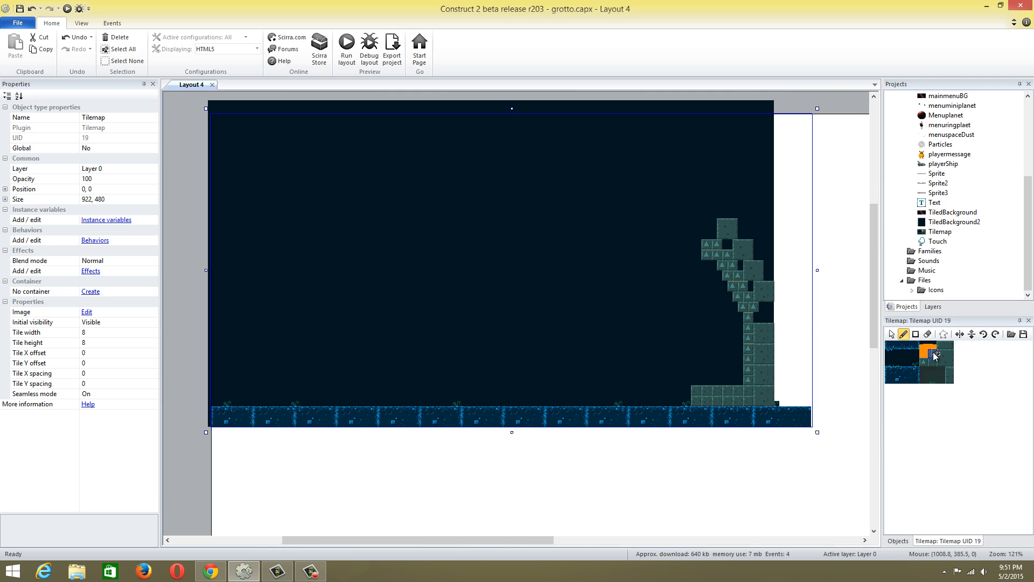
pyautogui.click(727, 243)
pyautogui.click(949, 375)
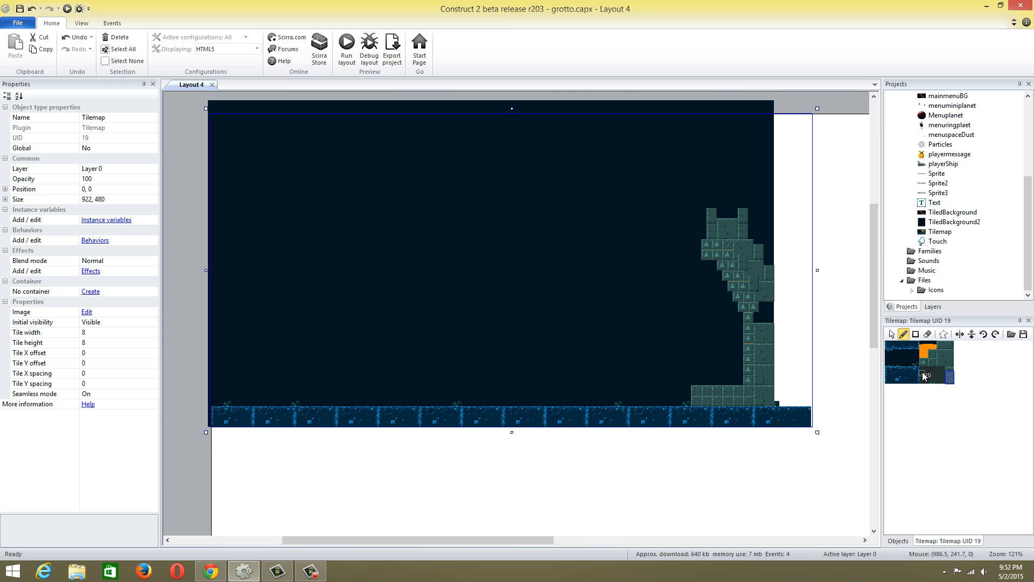
pyautogui.moveTo(923, 376); pyautogui.dragTo(942, 381)
pyautogui.click(945, 437)
pyautogui.click(766, 302)
pyautogui.click(774, 308)
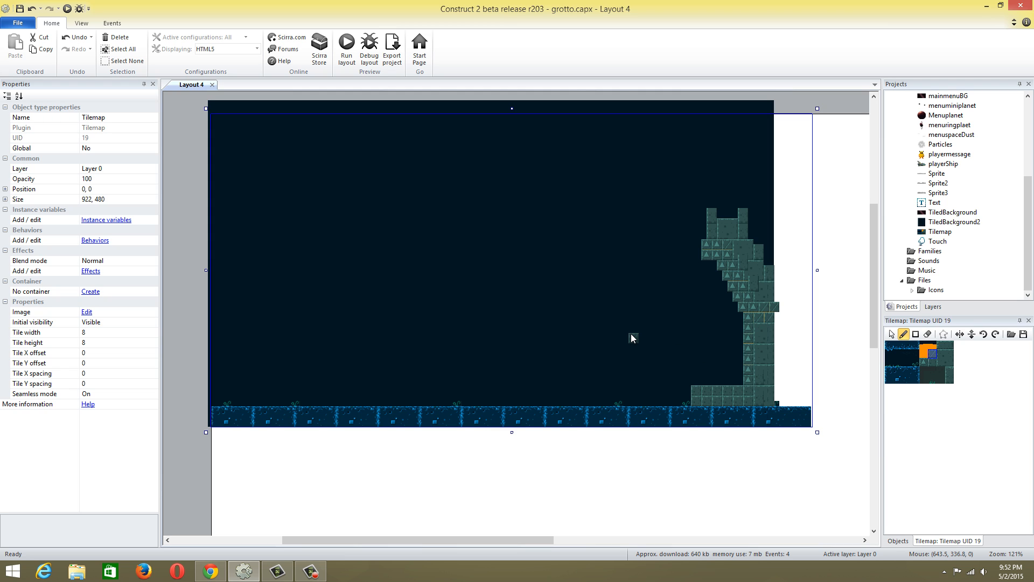
# - Narrow the Tilemap to a size of about 865 x 480 so it ends at the background's right edge
pyautogui.moveTo(817, 270); pyautogui.dragTo(783, 278)
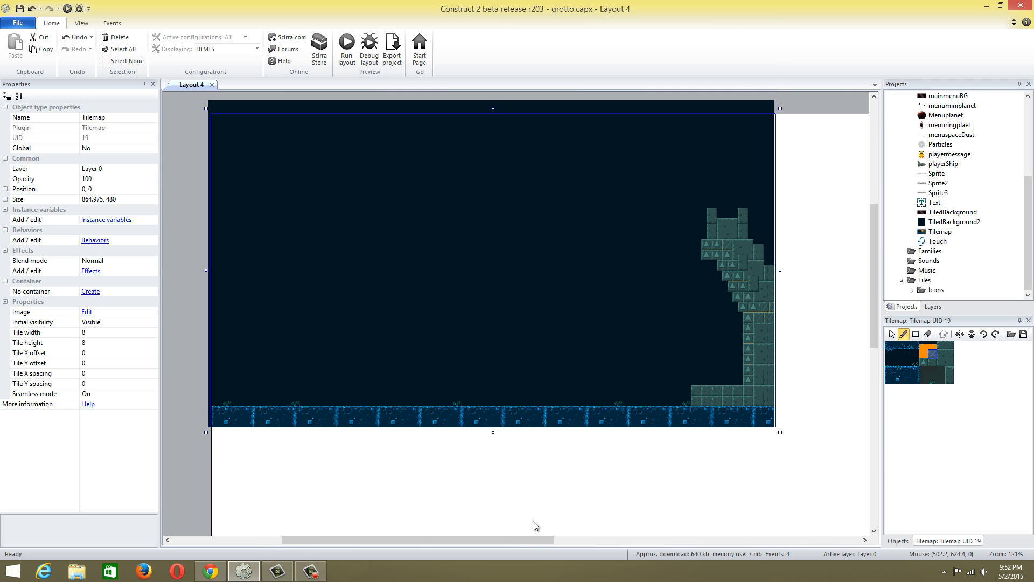
pyautogui.click(227, 401)
pyautogui.hotkey('ctrl', 'z')
pyautogui.click(89, 272)
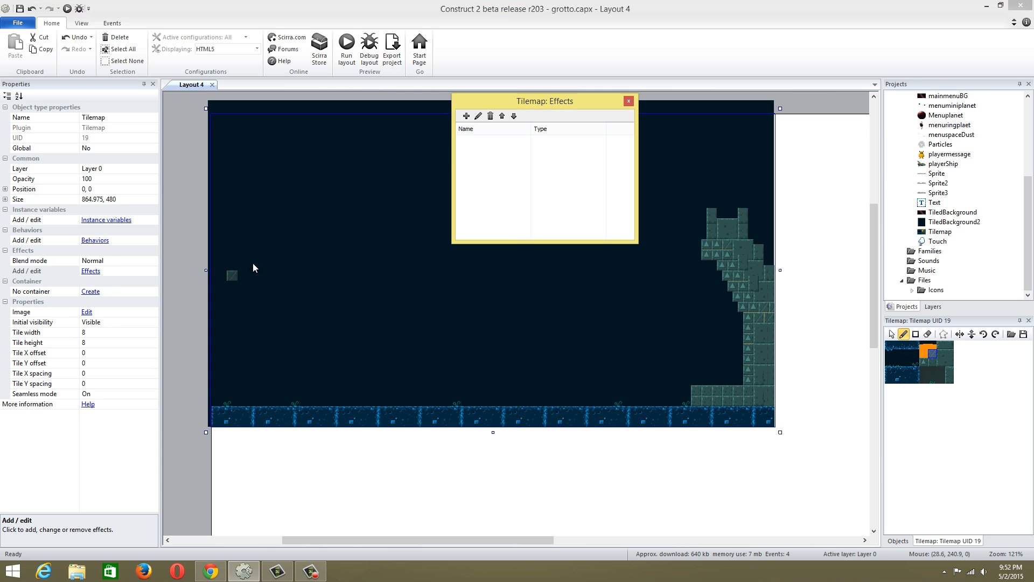
pyautogui.click(467, 115)
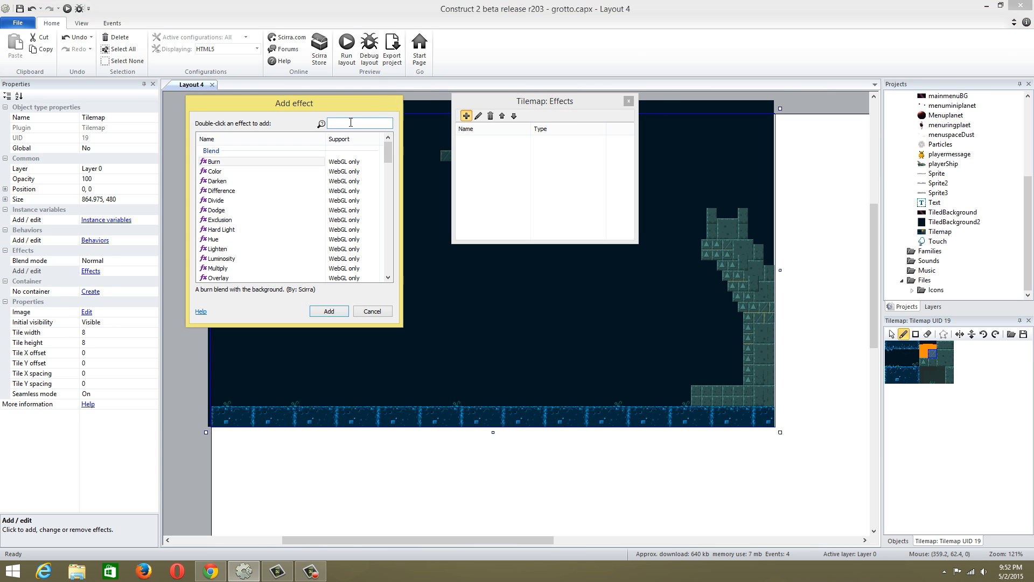
pyautogui.click(372, 311)
pyautogui.click(629, 102)
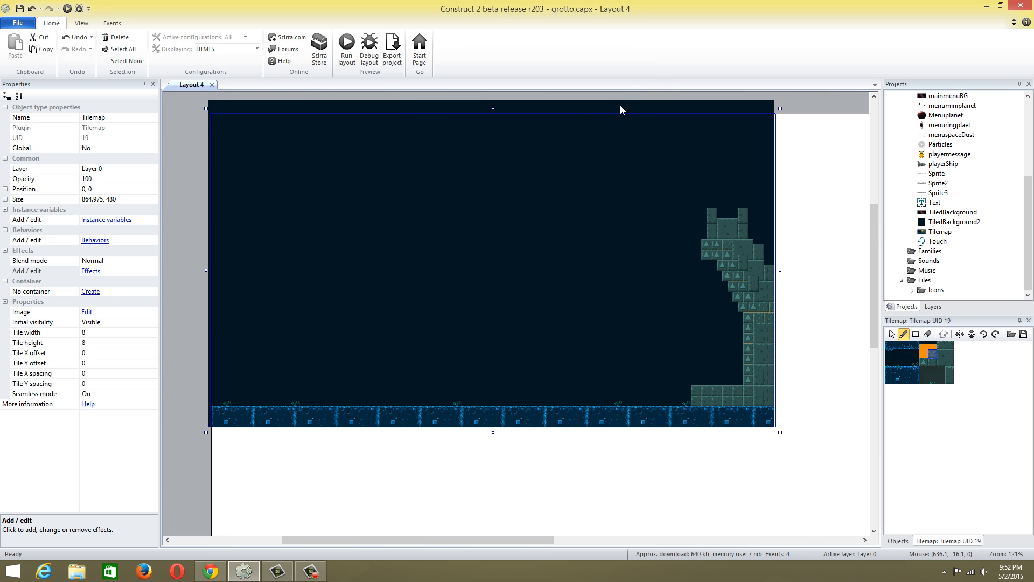
# - Add the Solid behavior to the Tilemap
pyautogui.click(95, 240)
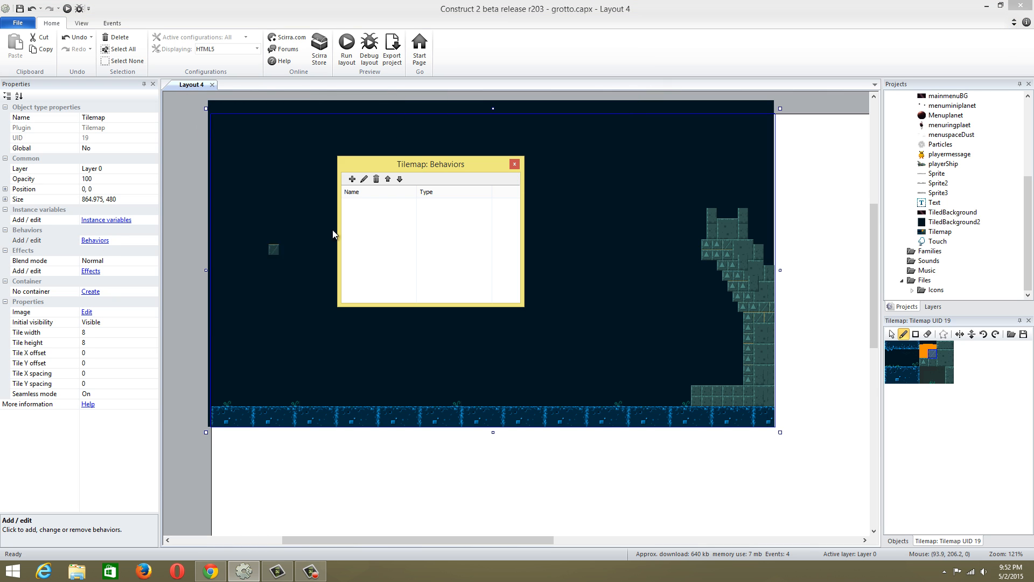
pyautogui.click(352, 179)
pyautogui.click(492, 189)
pyautogui.doubleClick(492, 188)
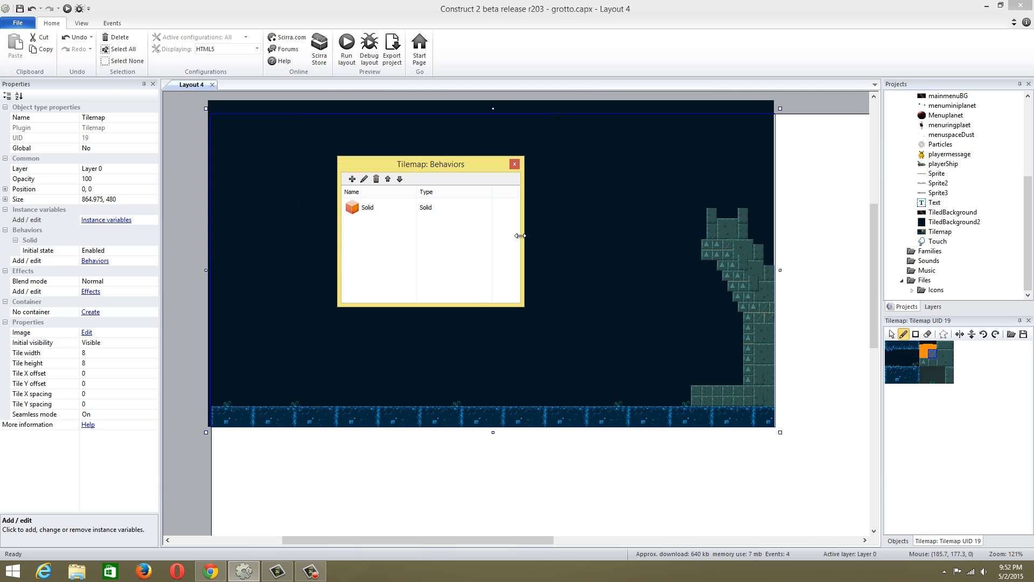
pyautogui.click(514, 164)
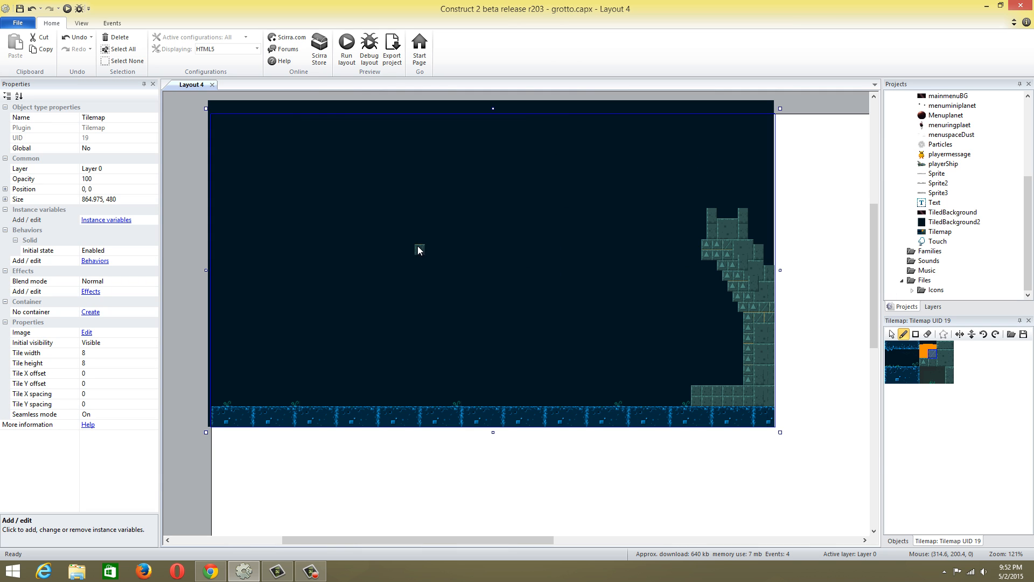
# - Insert a new Sprite object in Layout 4 and load the player image from the graphics folder into its first frame
pyautogui.click(891, 334)
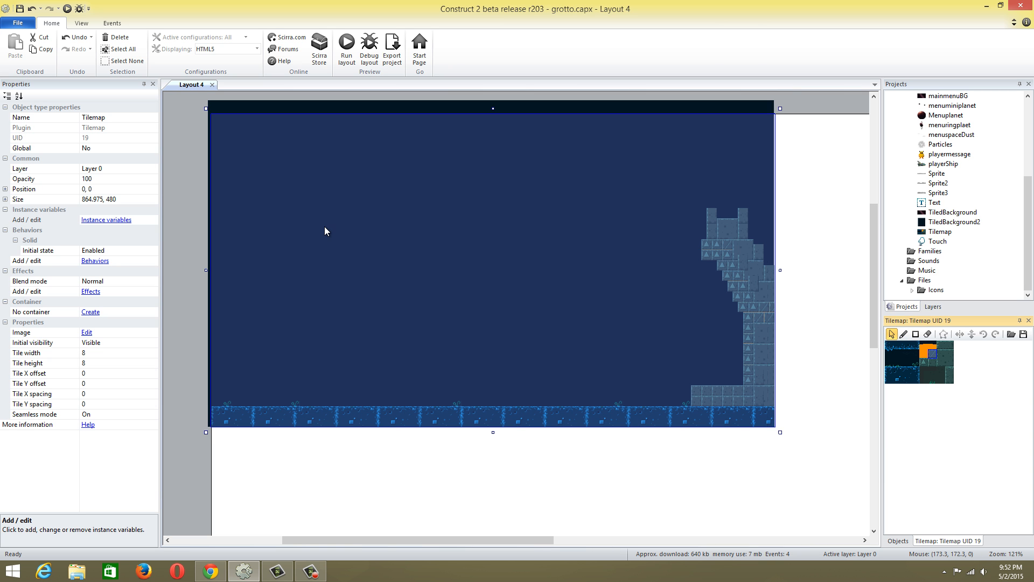
pyautogui.rightClick(327, 230)
pyautogui.click(380, 235)
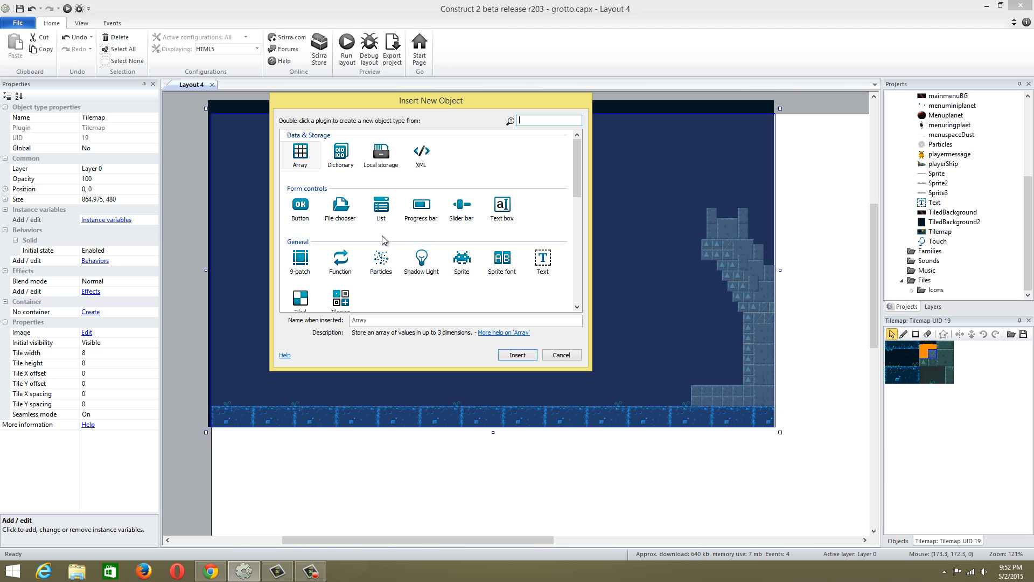
pyautogui.doubleClick(462, 258)
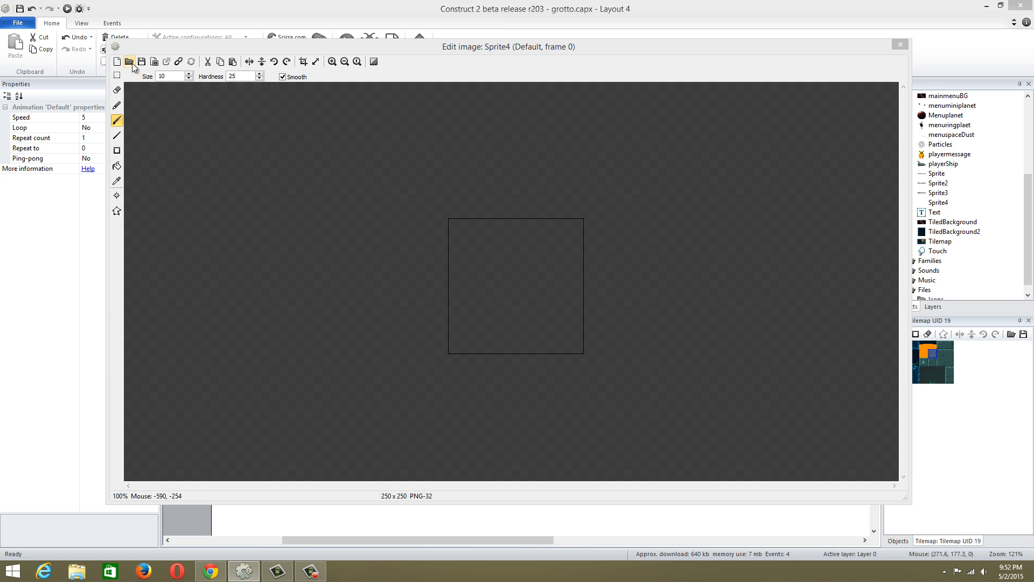
pyautogui.click(129, 61)
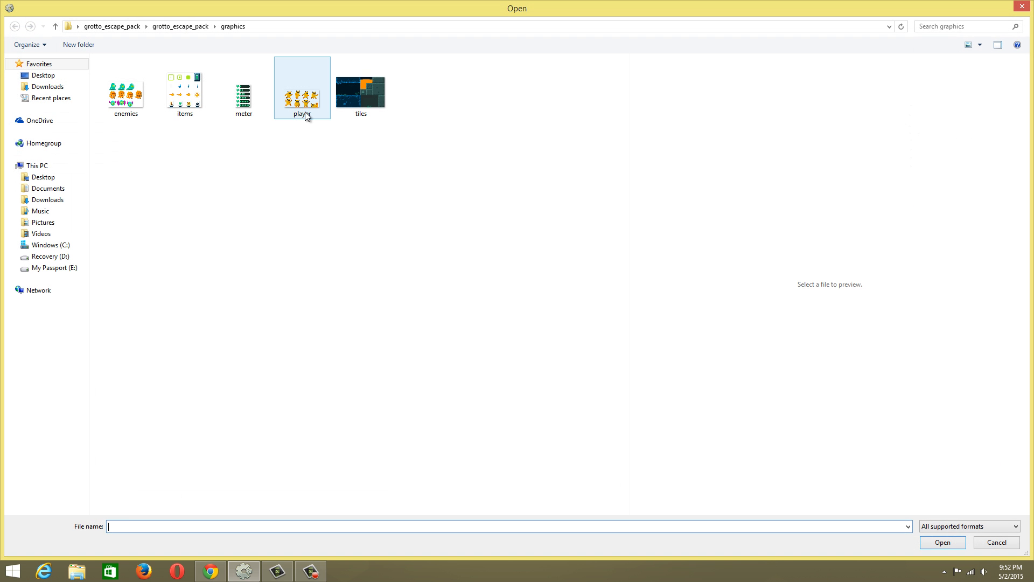
pyautogui.doubleClick(301, 120)
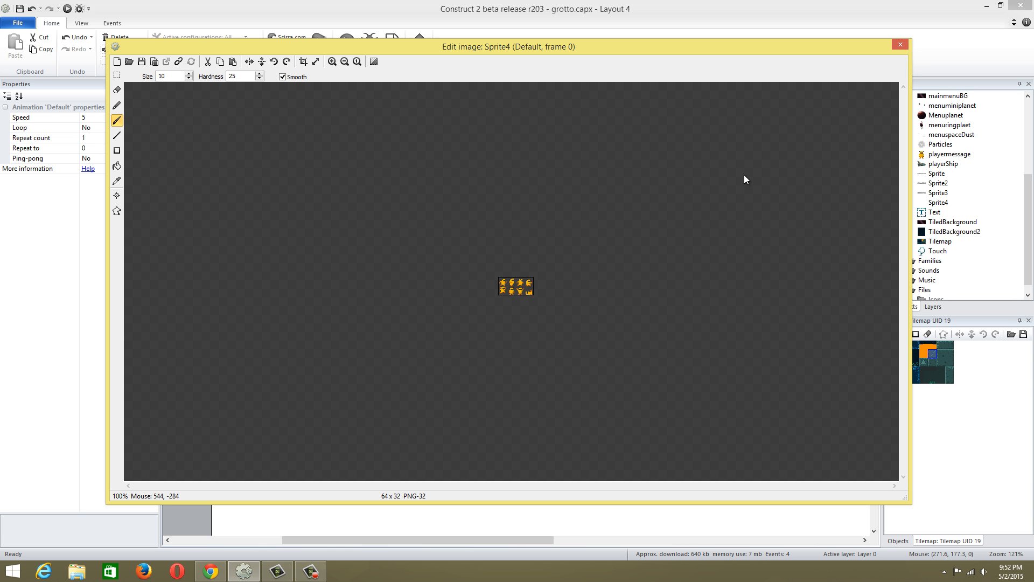
# - Copy the front-facing standing pose in the second column of the sheet's lower row within the player image
pyautogui.keyDown('ctrl'); pyautogui.scroll(4, 715, 232); pyautogui.keyUp('ctrl')
pyautogui.keyDown('ctrl'); pyautogui.scroll(-1, 716, 232); pyautogui.keyUp('ctrl')
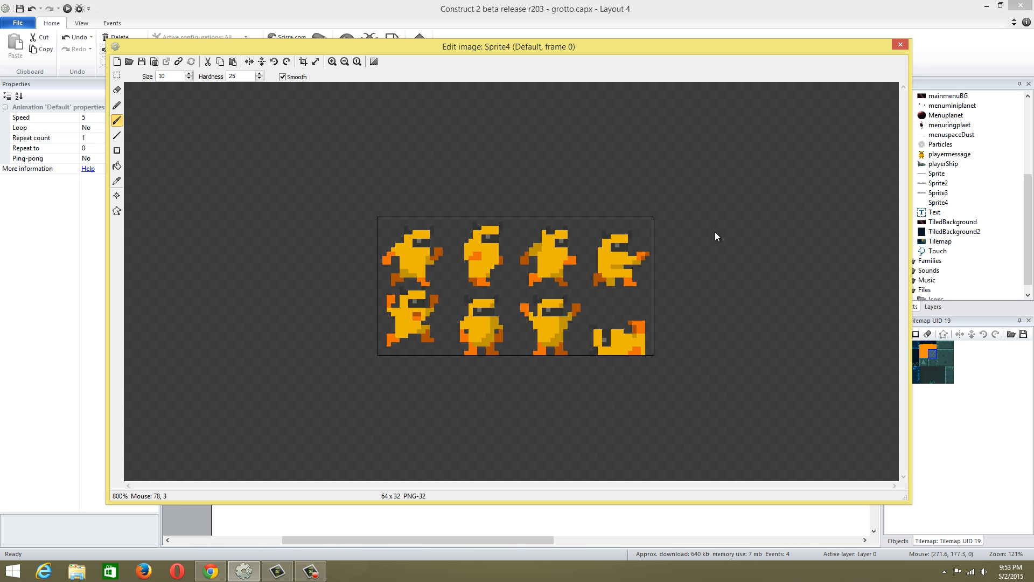
pyautogui.click(117, 76)
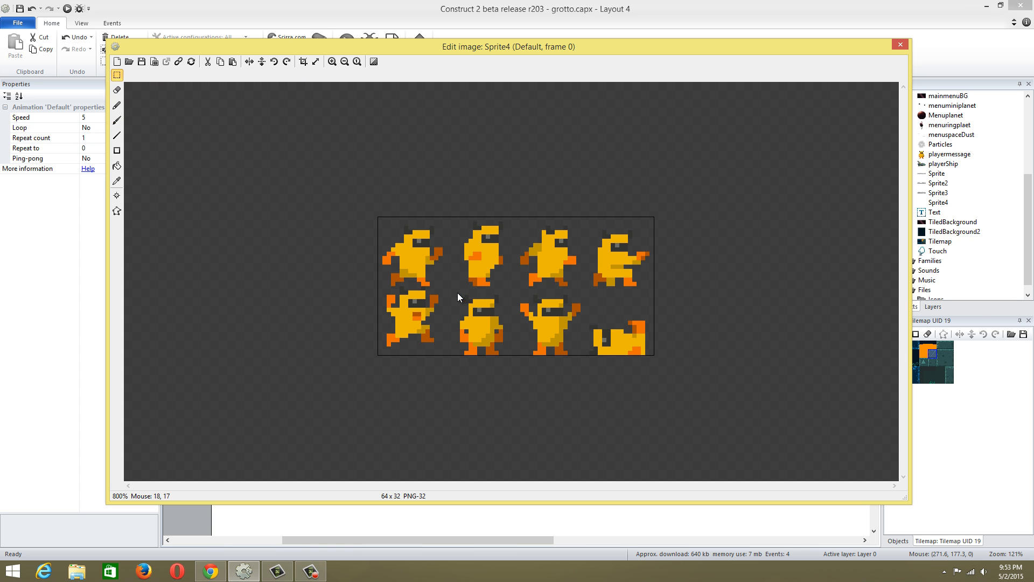
pyautogui.moveTo(456, 292); pyautogui.dragTo(508, 357)
pyautogui.hotkey('ctrl', 'c')
pyautogui.hotkey('ctrl', 'v')
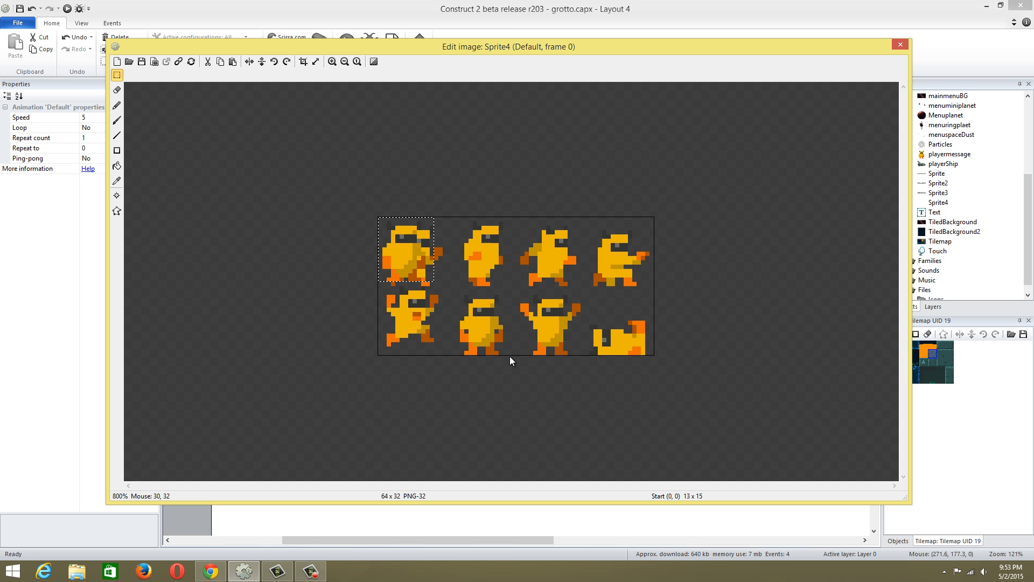
# - Clear the whole sprite sheet, paste only the copied standing pose, crop the image to it and close the image editor
pyautogui.hotkey('ctrl', 'a')
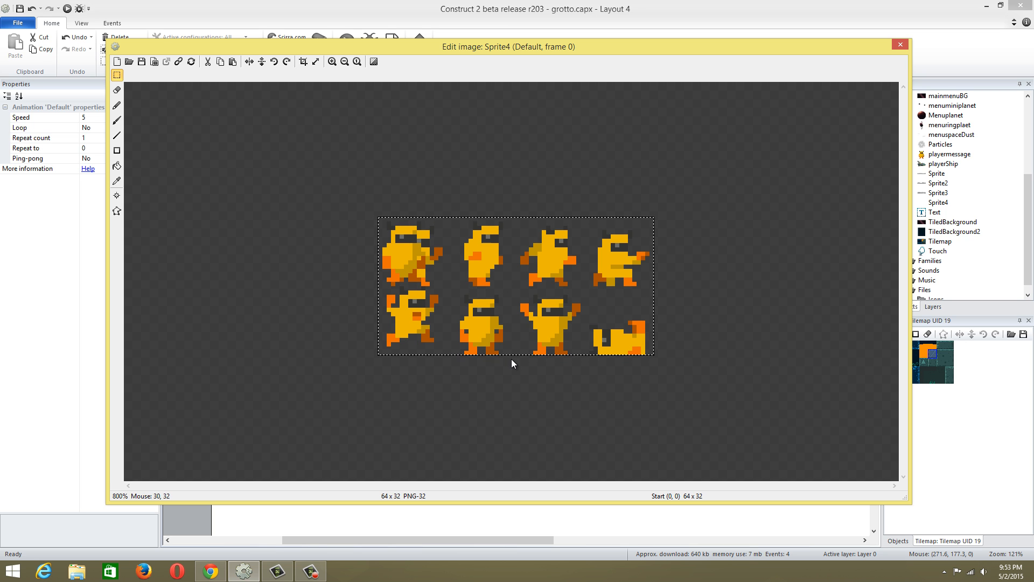
pyautogui.press('Delete')
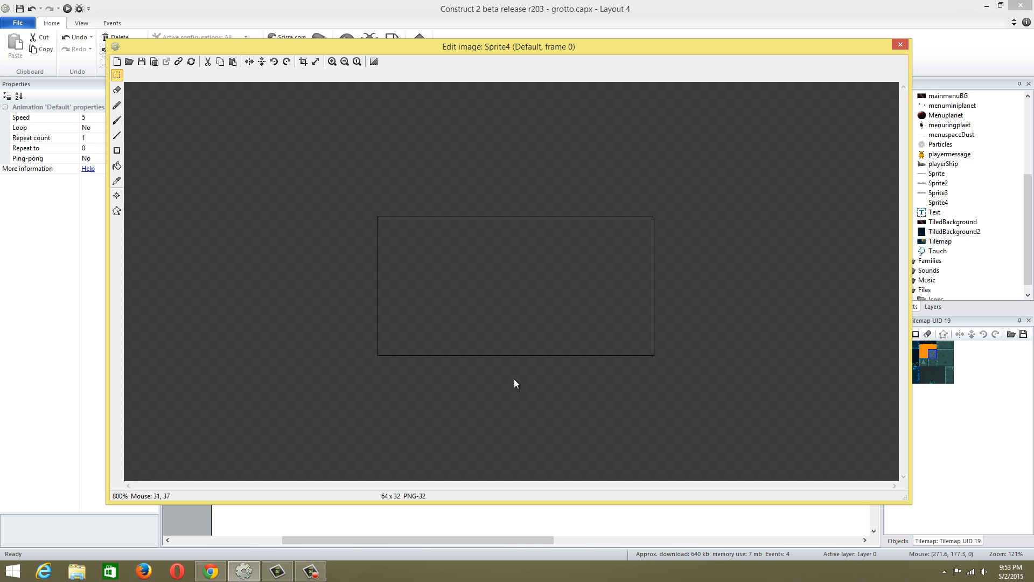
pyautogui.hotkey('ctrl', 'v')
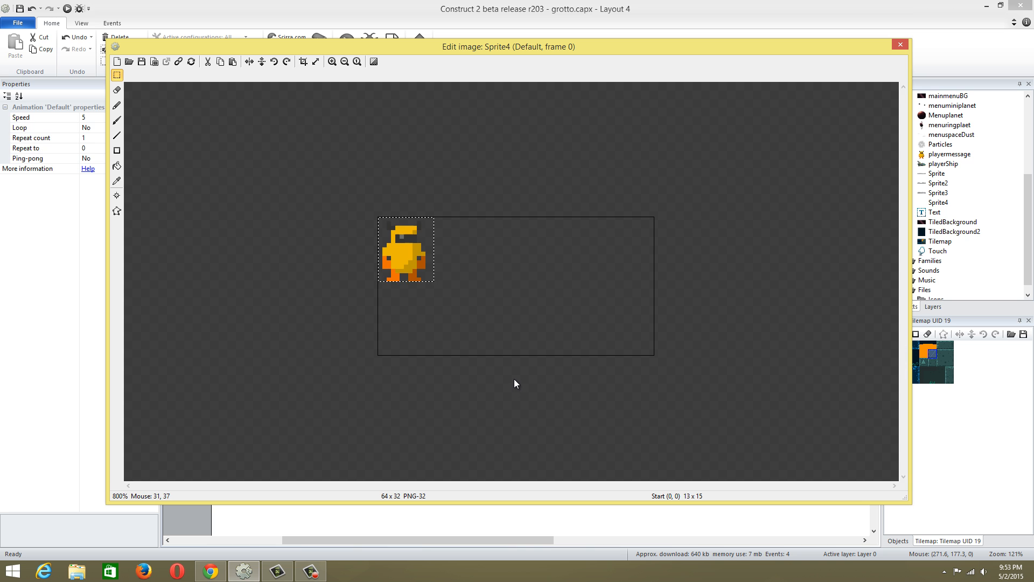
pyautogui.click(304, 63)
pyautogui.click(903, 47)
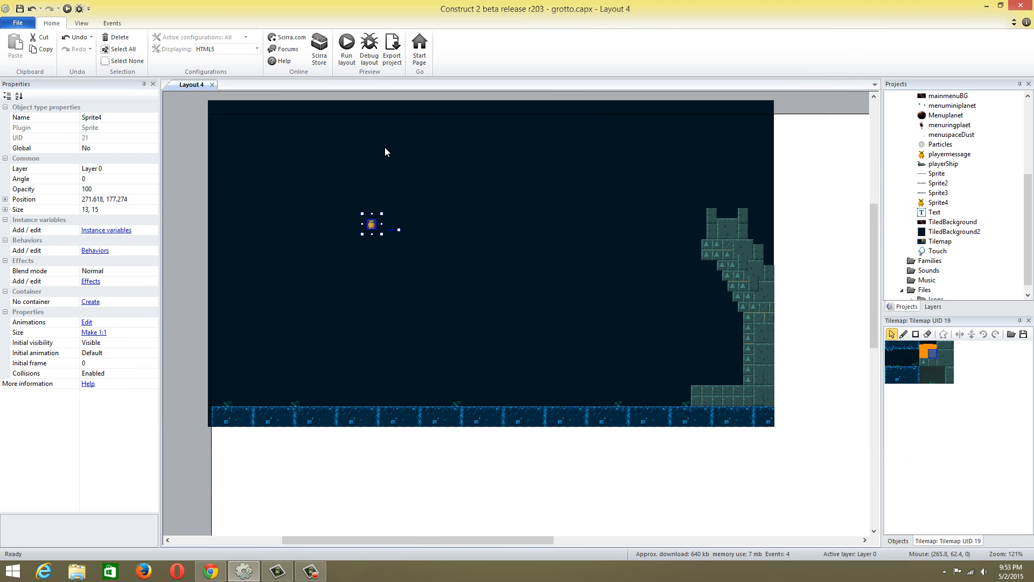
# - Add the Platform behavior to the player sprite Sprite4
pyautogui.click(95, 251)
pyautogui.click(352, 180)
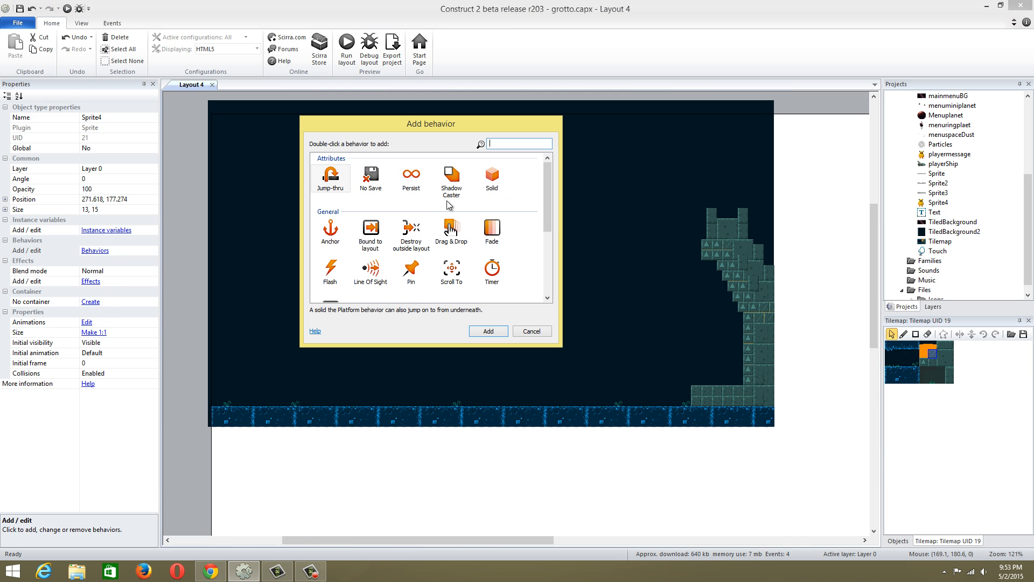
pyautogui.moveTo(547, 215); pyautogui.dragTo(545, 285)
pyautogui.click(380, 282)
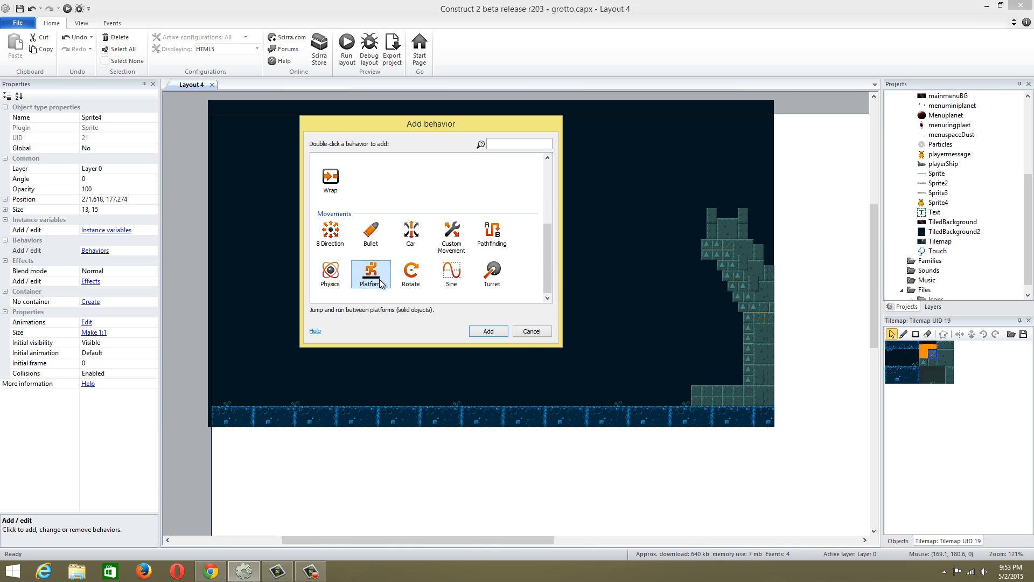
pyautogui.click(489, 332)
pyautogui.click(515, 164)
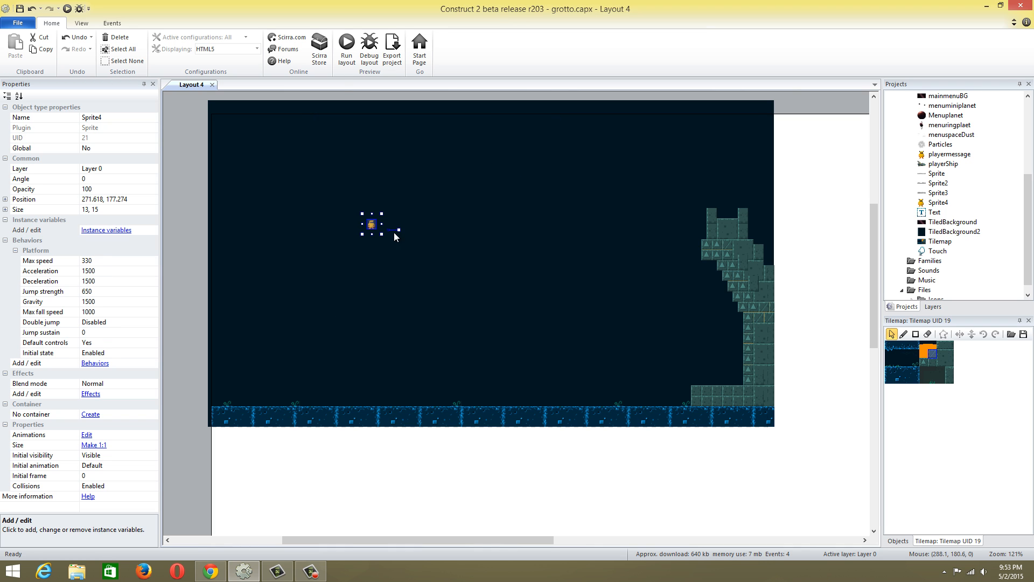
# - Preview the layout and test the player's running and jumping in both directions, then close the preview
pyautogui.click(347, 51)
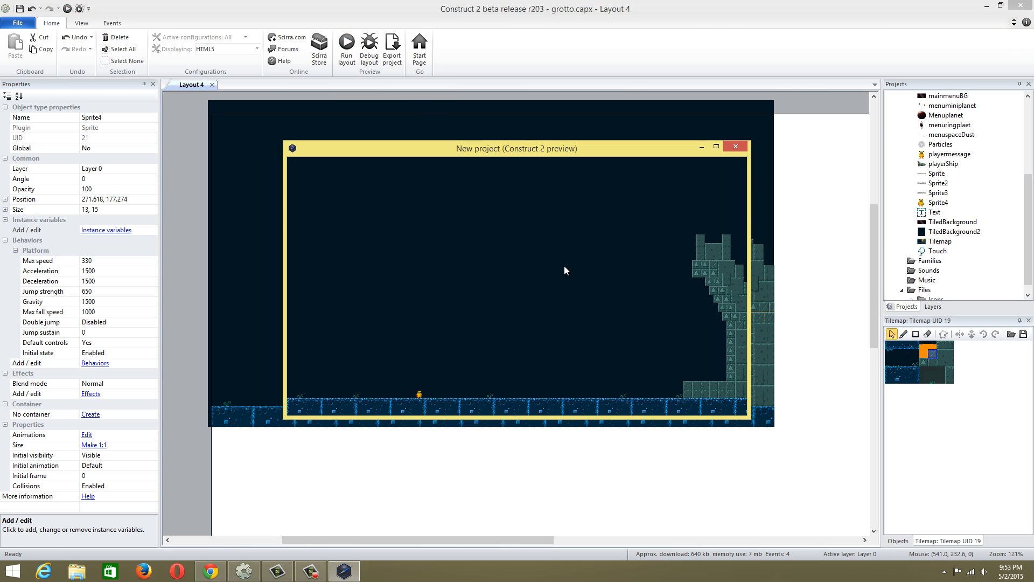
pyautogui.press('Right')
pyautogui.press('Up')
pyautogui.press('Left')
pyautogui.press('Up')
pyautogui.press('Right')
pyautogui.press('Up')
pyautogui.press('Left')
pyautogui.press('Up')
pyautogui.press('Up')
pyautogui.click(736, 146)
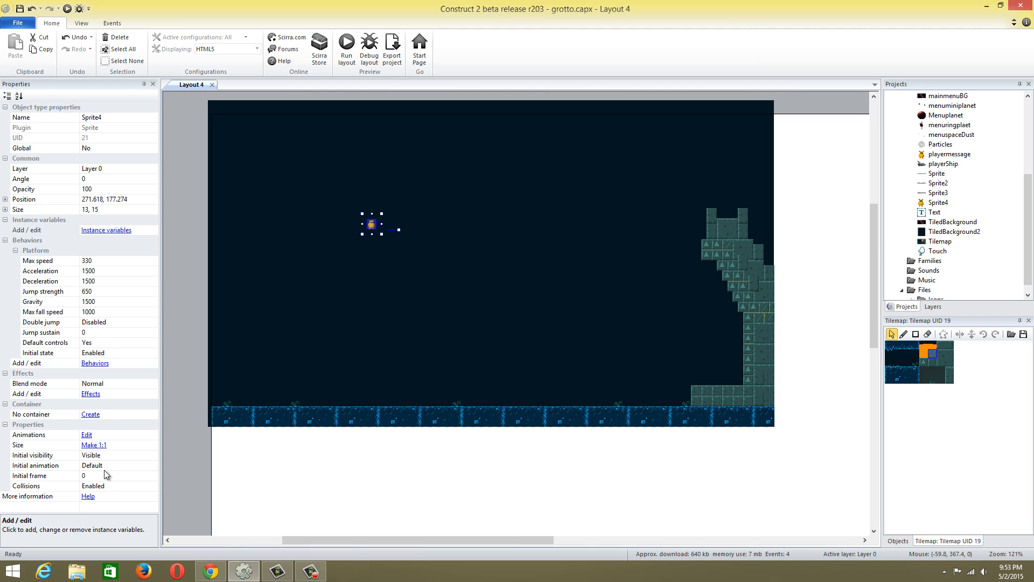
# - Set the player sprite's size to 20, 22
pyautogui.click(102, 209)
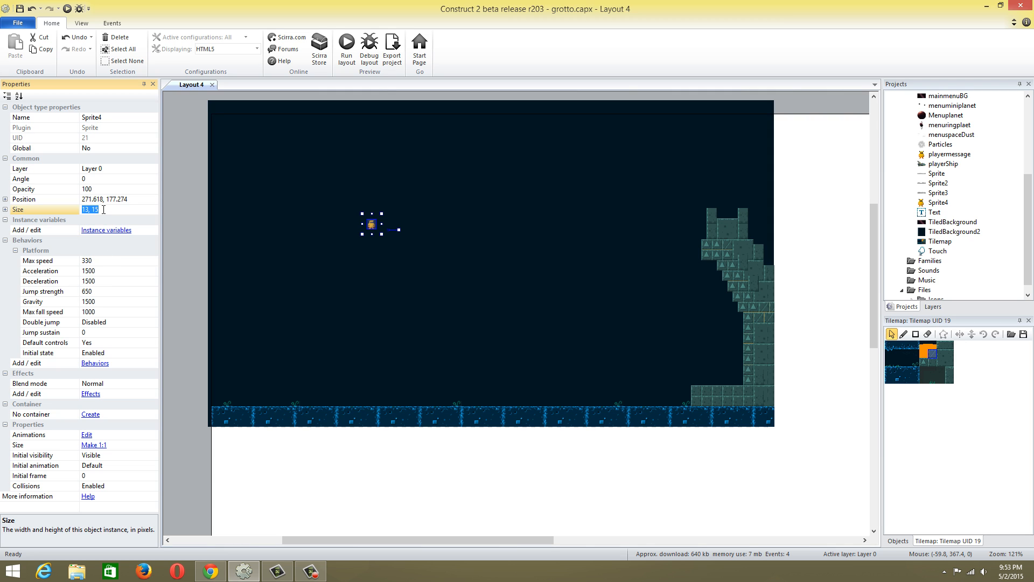
pyautogui.write('20,22')
pyautogui.click(173, 221)
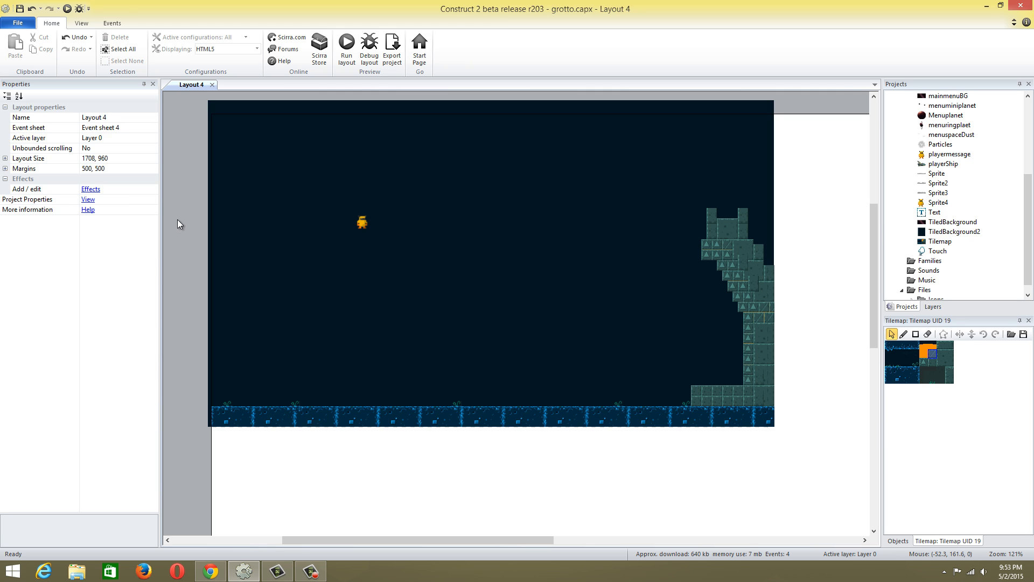
# - Preview the layout with the enlarged player, test running and jumping around the ground and tower, and close the preview
pyautogui.click(345, 56)
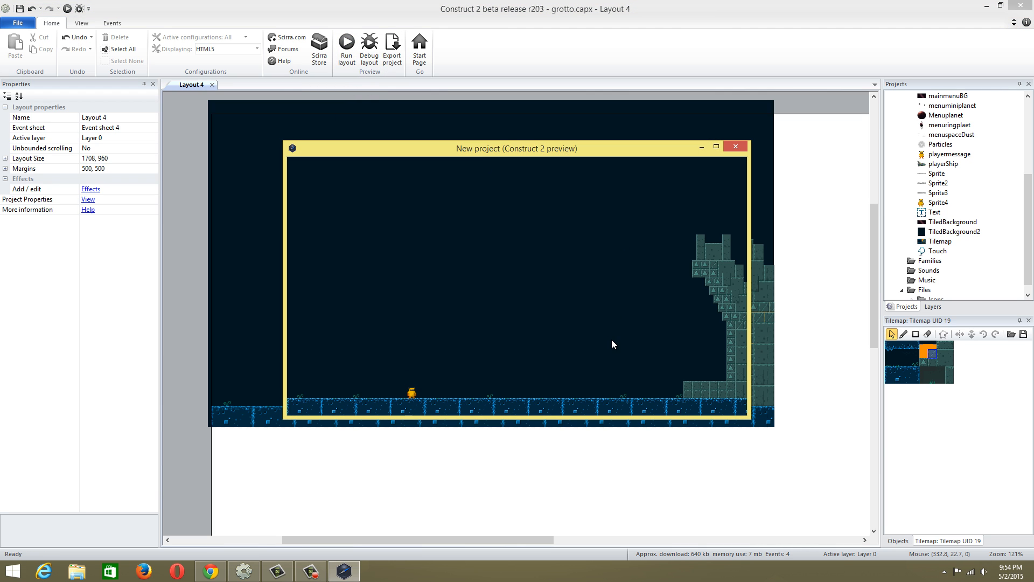
pyautogui.press('Right')
pyautogui.press('Up')
pyautogui.press('Right')
pyautogui.press('Up')
pyautogui.press('Up')
pyautogui.press('Up')
pyautogui.press('Right')
pyautogui.press('Left')
pyautogui.press('Right')
pyautogui.press('Left')
pyautogui.press('Right')
pyautogui.press('Up')
pyautogui.press('Left')
pyautogui.press('Up')
pyautogui.press('Up')
pyautogui.press('Left')
pyautogui.press('Up')
pyautogui.press('Left')
pyautogui.press('Up')
pyautogui.click(736, 146)
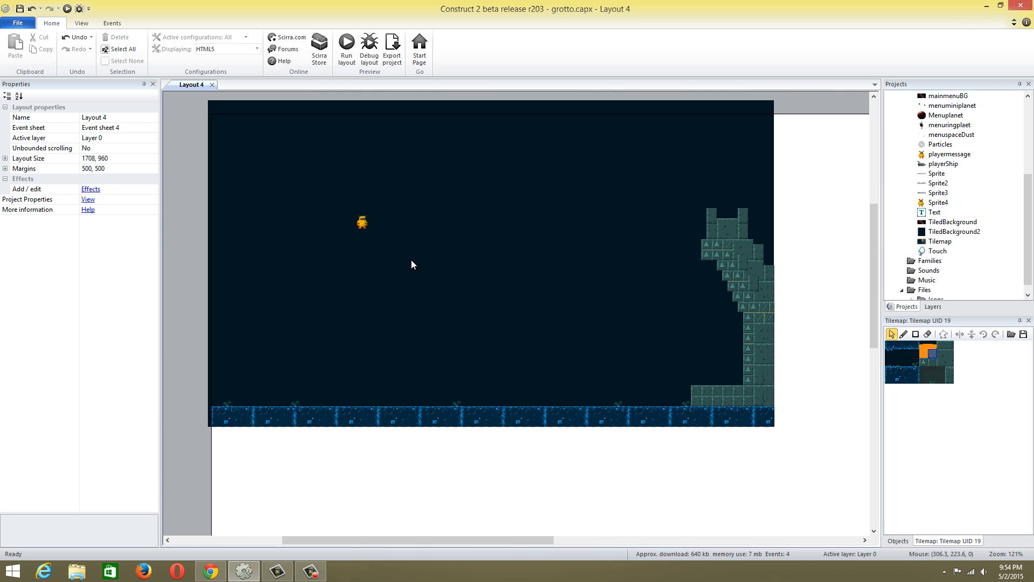